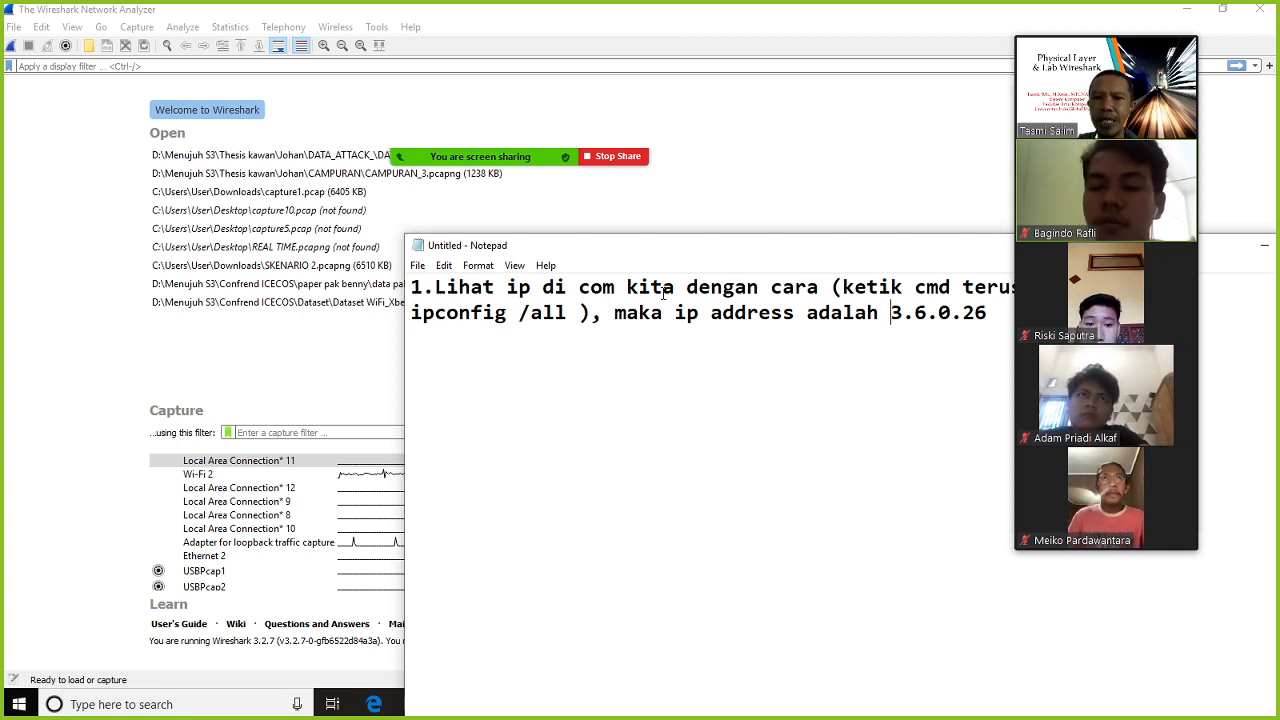
Step: Reposition the Notepad window over Wireshark so the whole first note line is clear of the video thumbnails
drag(794, 250, 731, 252)
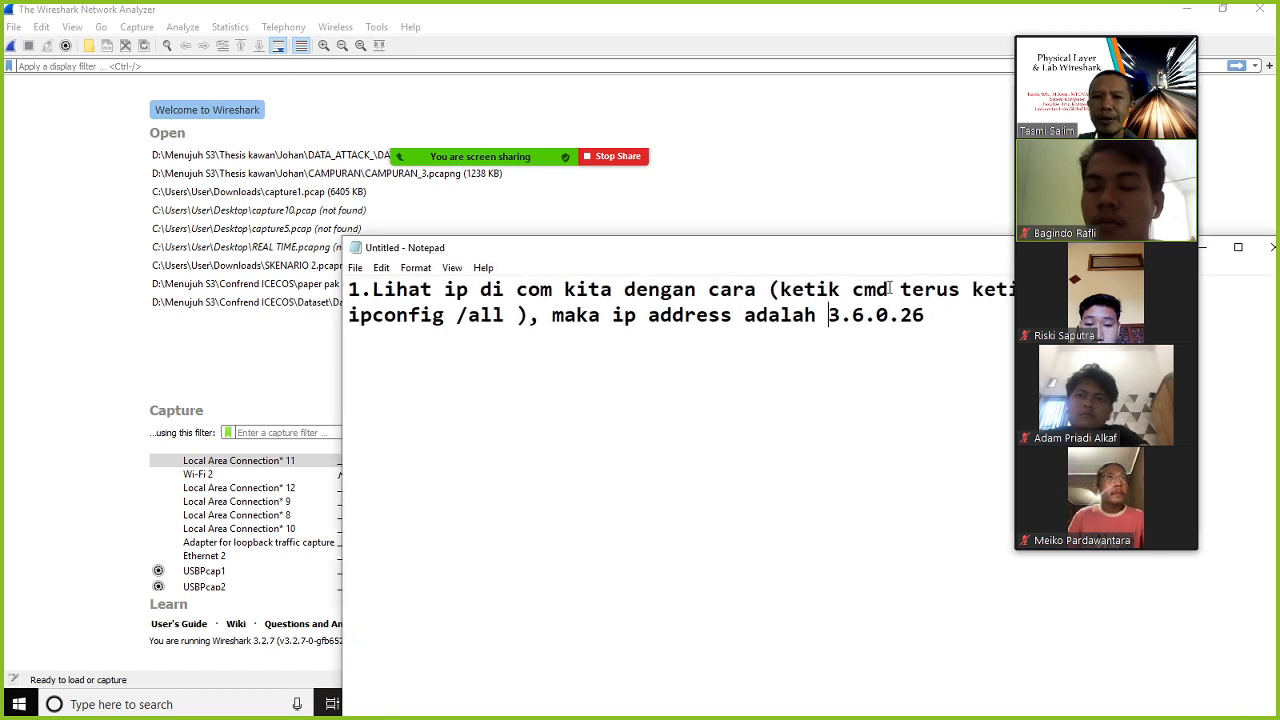
drag(926, 266, 754, 274)
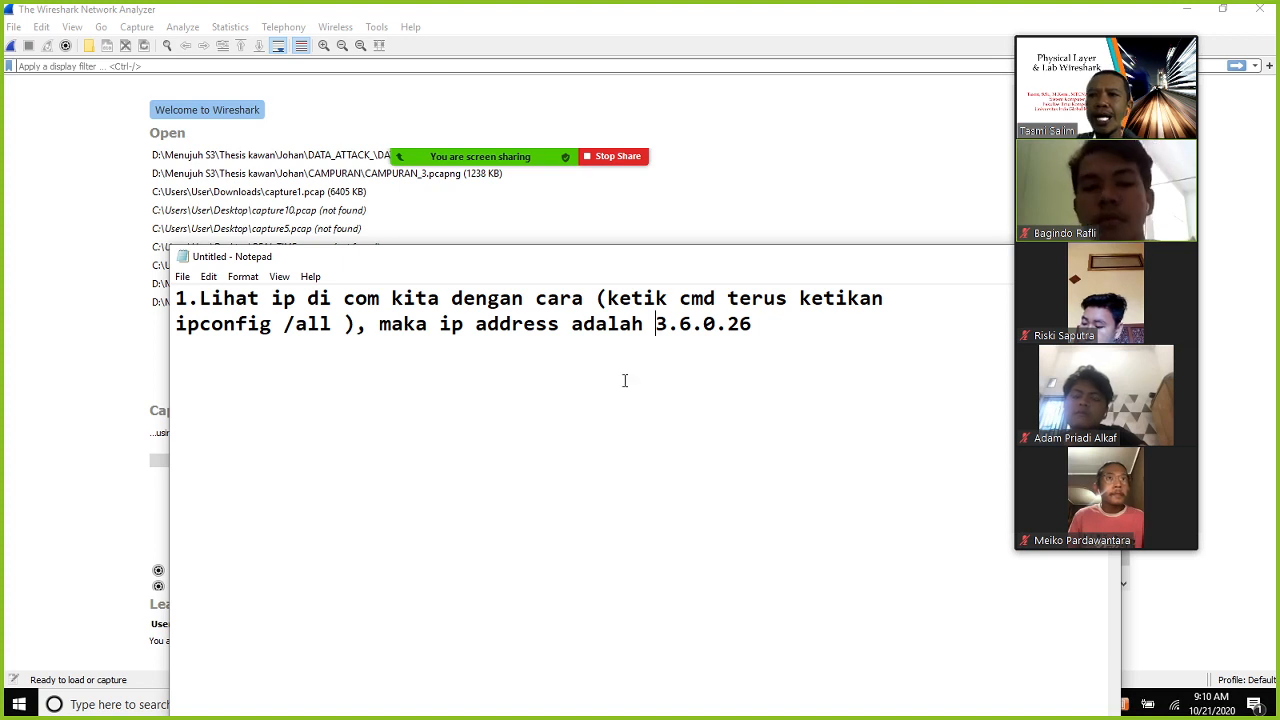
drag(515, 277, 601, 167)
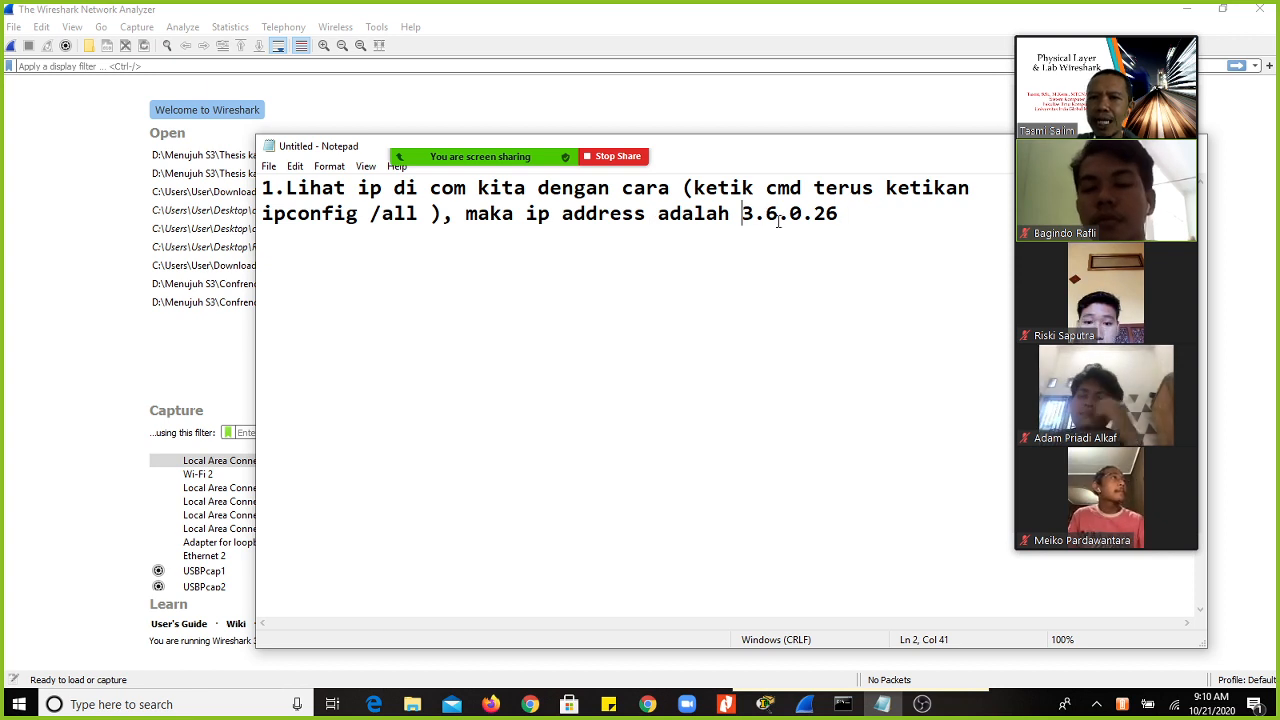
Step: Switch to Command Prompt, run ipconfig /all to check the Wi-Fi adapter's IPv4 address, and minimize the window
click(846, 705)
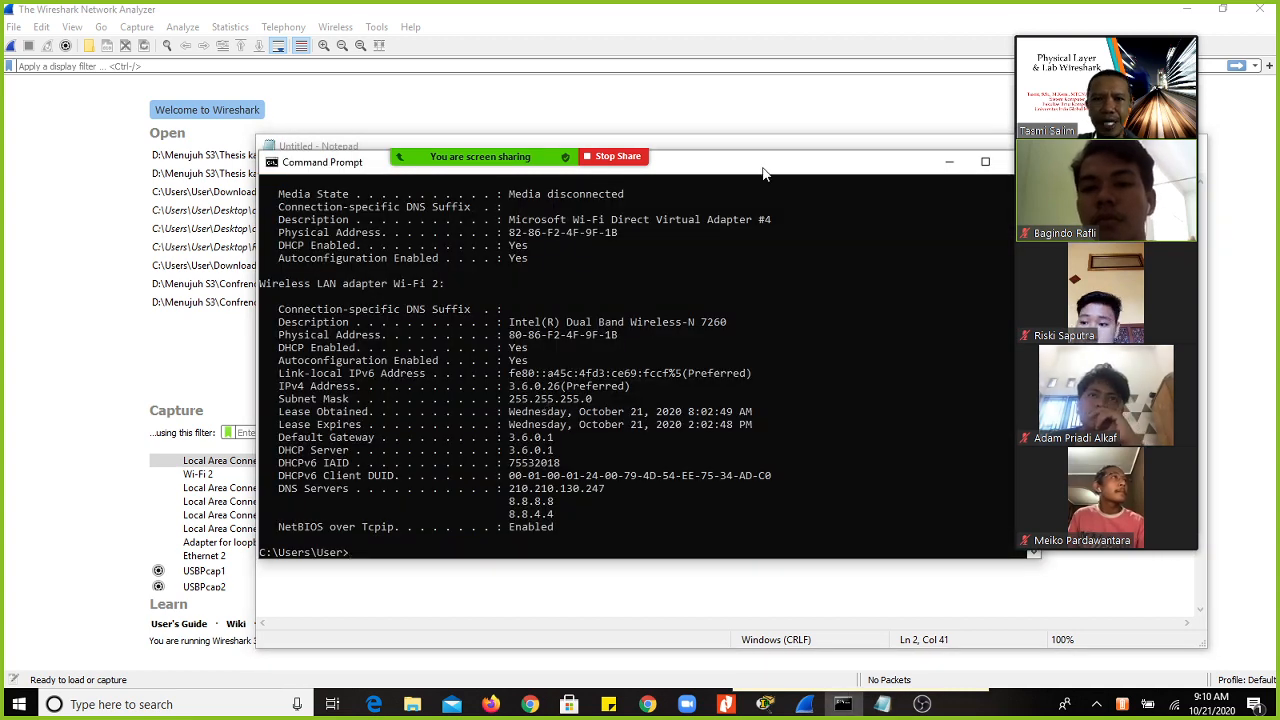
drag(762, 174, 703, 171)
text(ipconfig /all)
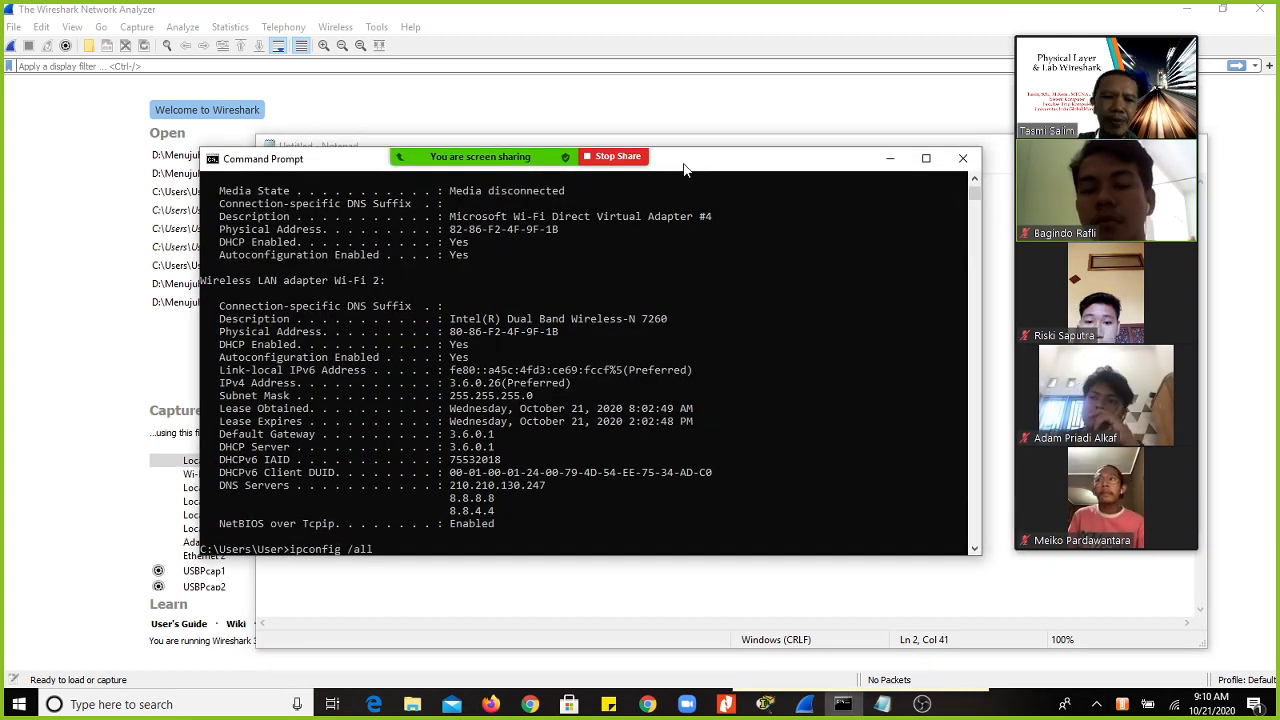
key(Return)
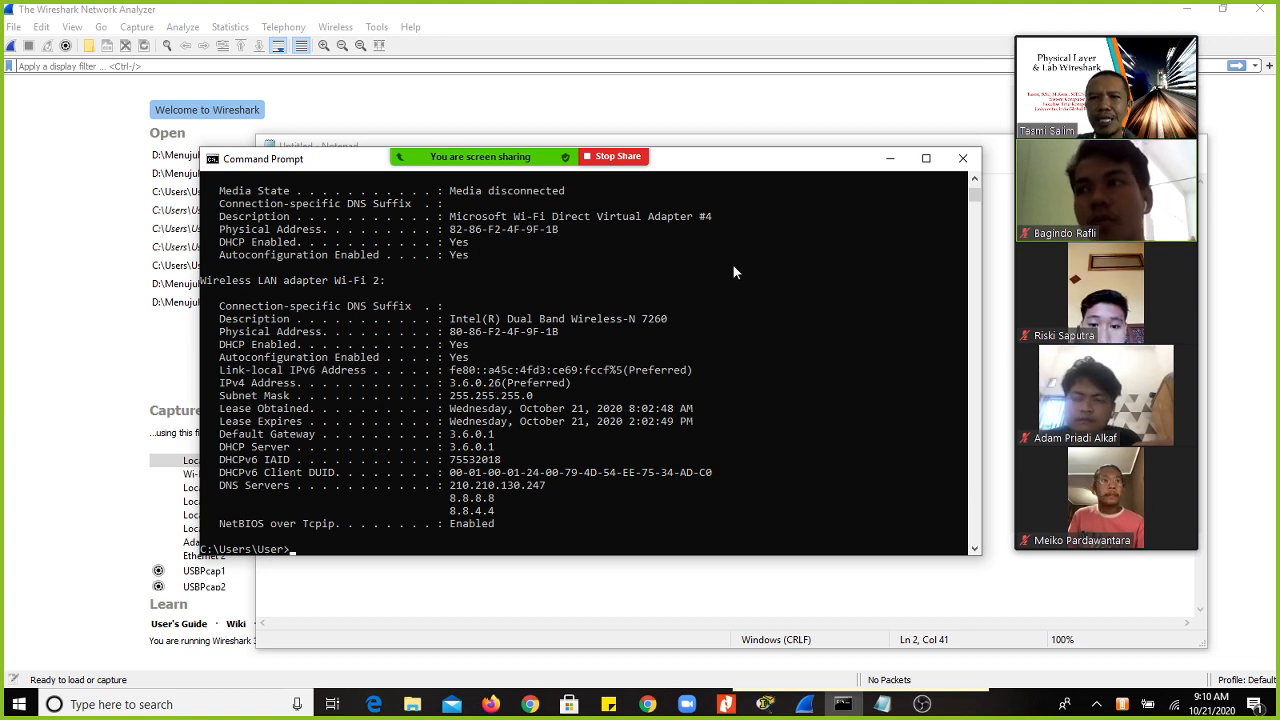
click(890, 158)
Step: Add a second point below the first note, after a blank line, reading "2 pastikan inteface (Lan card / Wifi)"
click(852, 214)
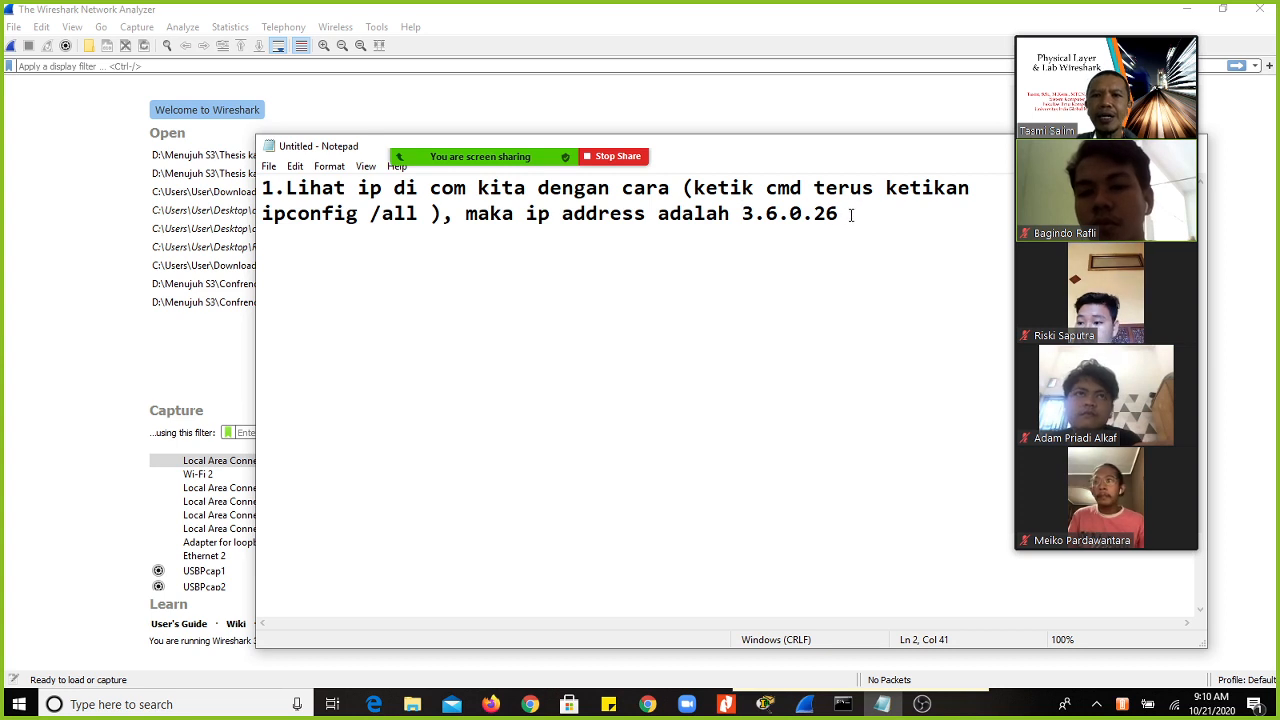
key(Return)
key(Return)
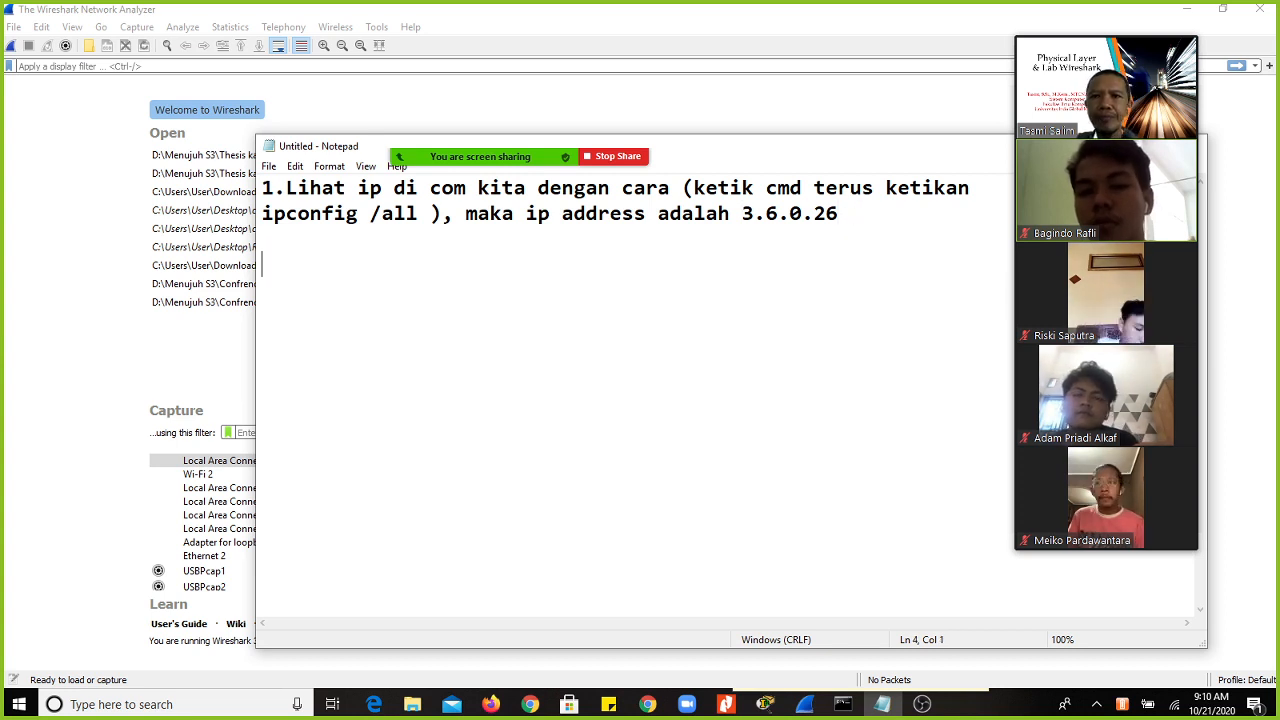
text(2 pastikan)
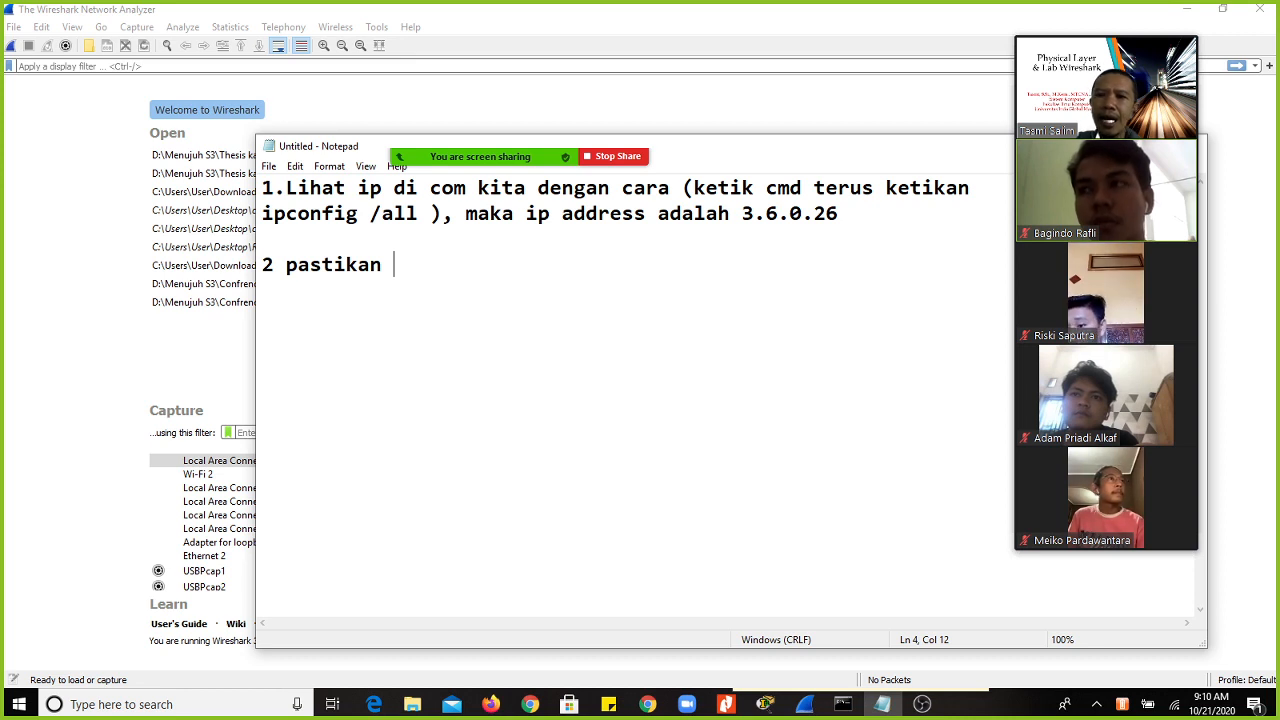
text( intef)
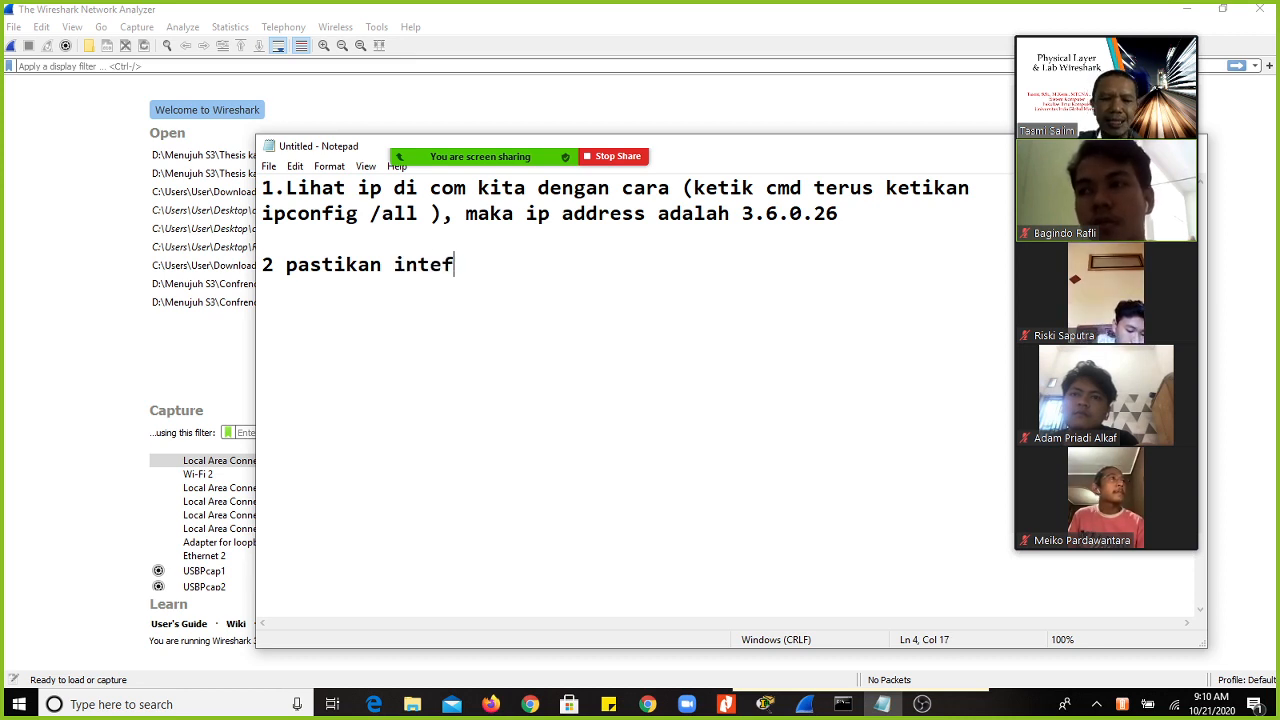
text(ace ()
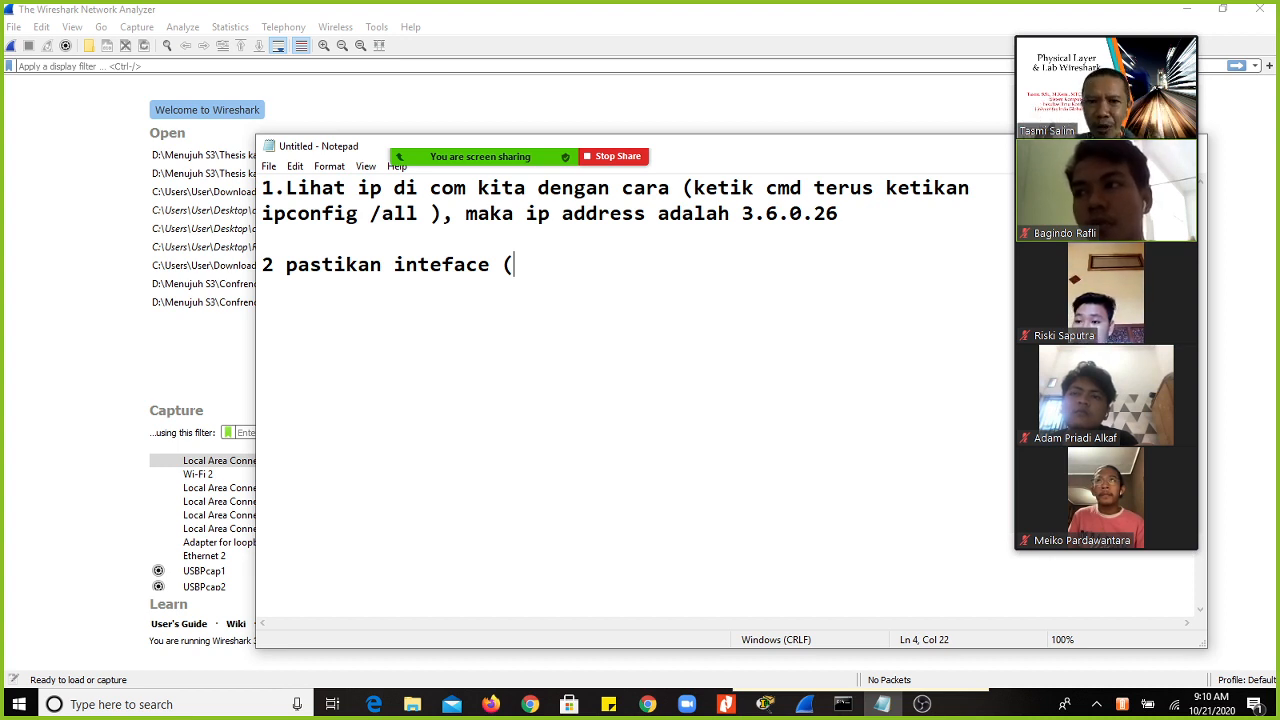
text(N)
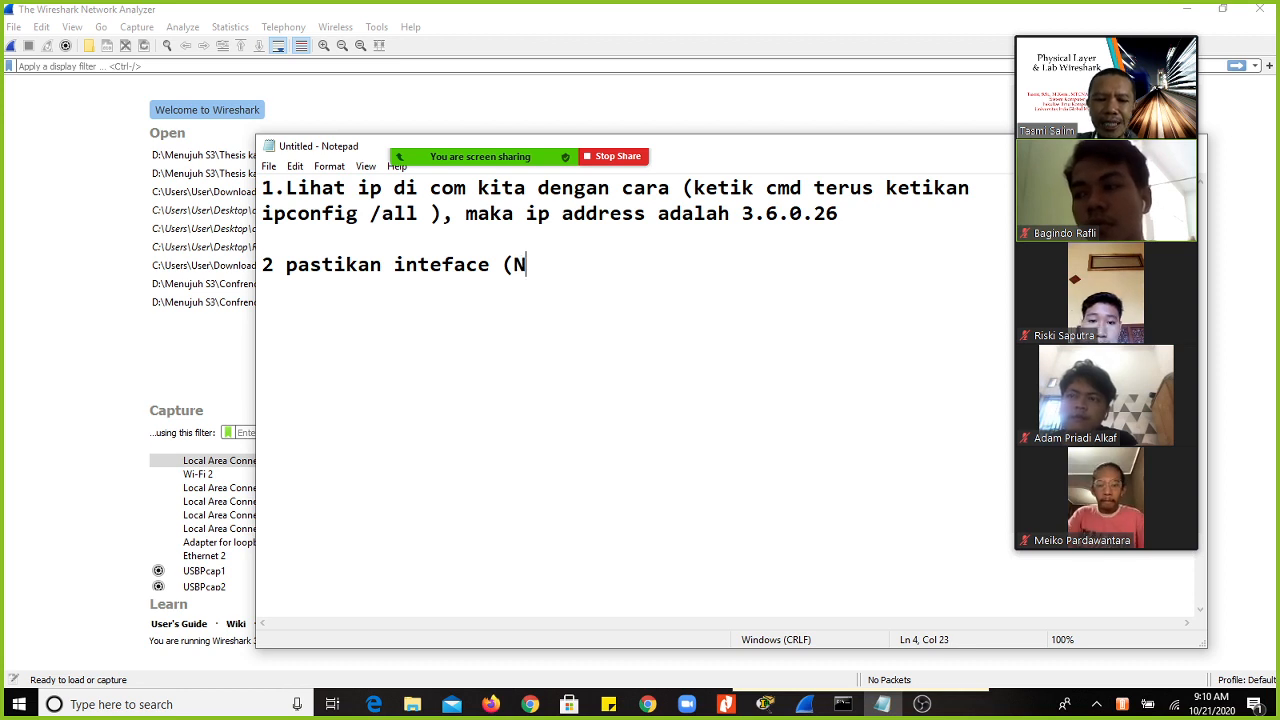
text(IC)
key(BackSpace)
key(BackSpace)
key(BackSpace)
text(Lan)
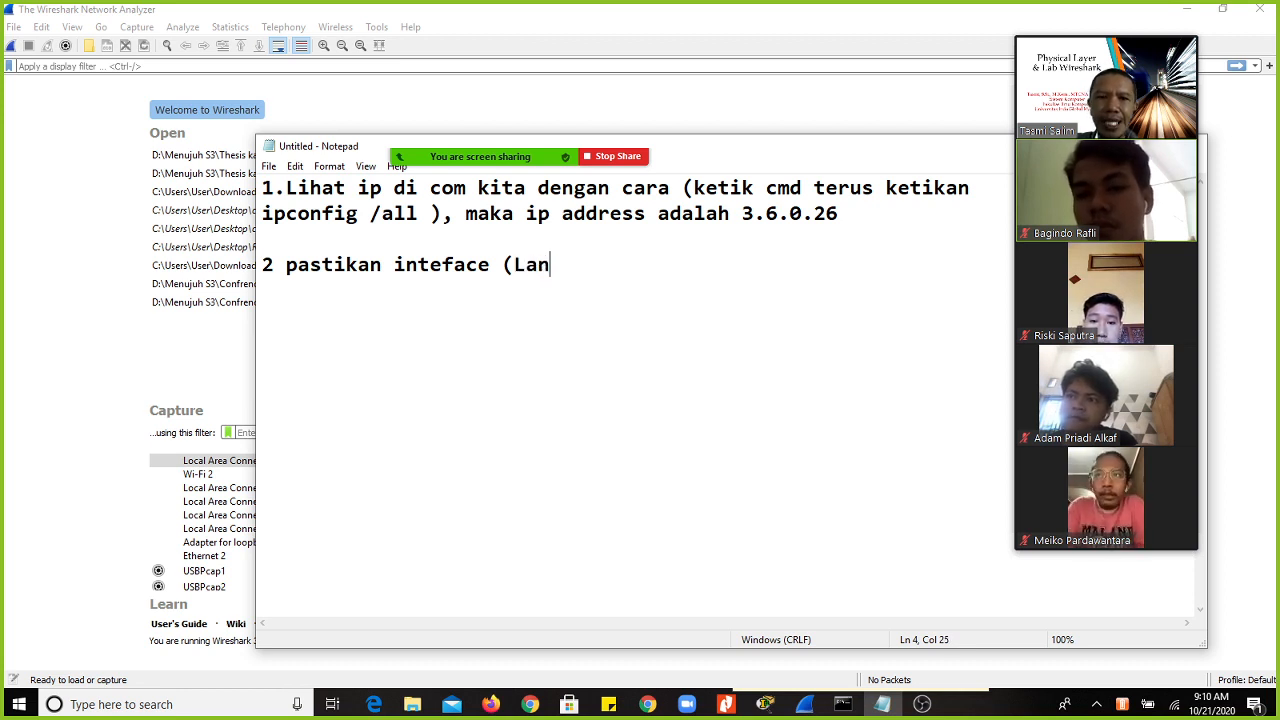
text( card )
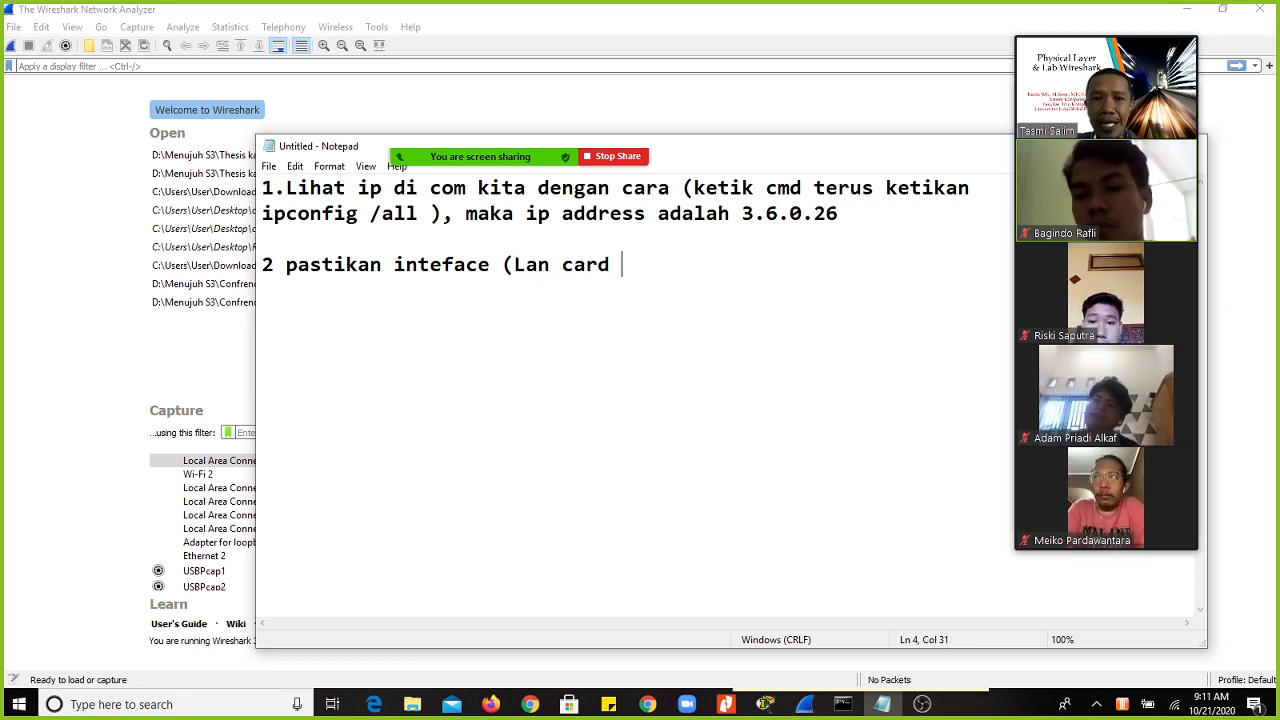
text(/ Wifi)
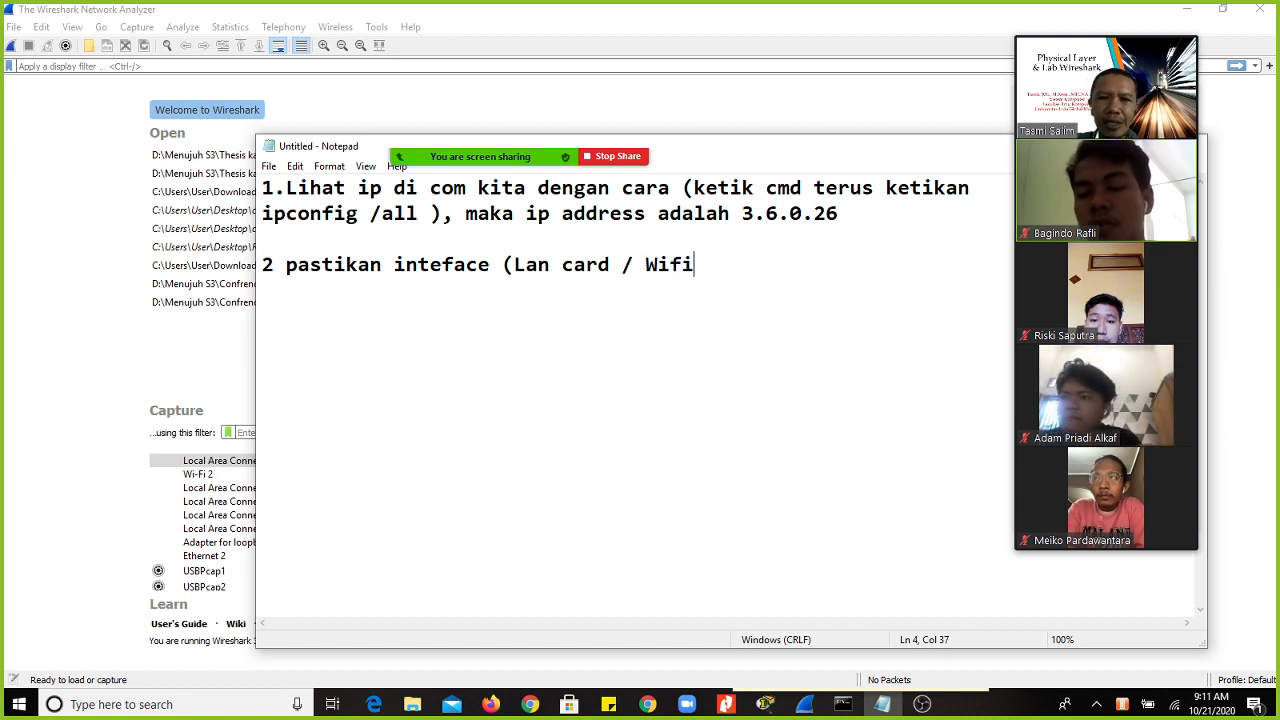
text())
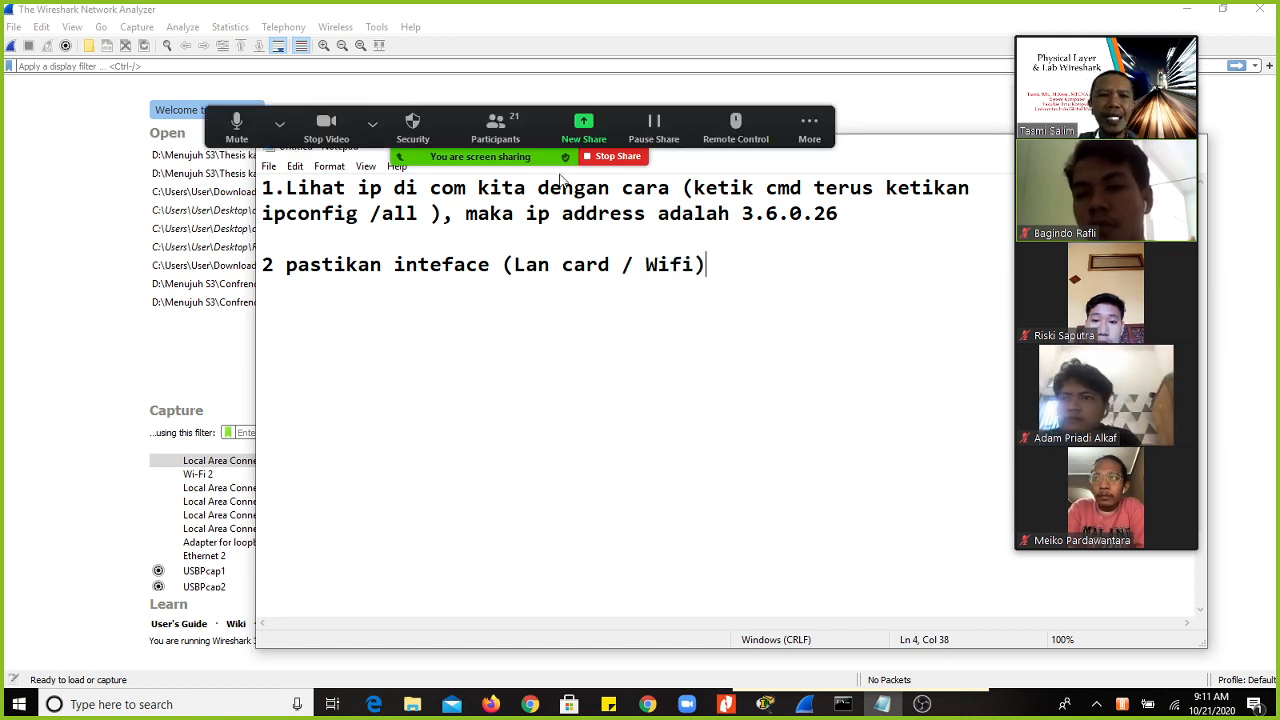
Step: Minimize the Notepad notes and select the Wi-Fi 2 capture interface in Wireshark
drag(898, 152, 791, 160)
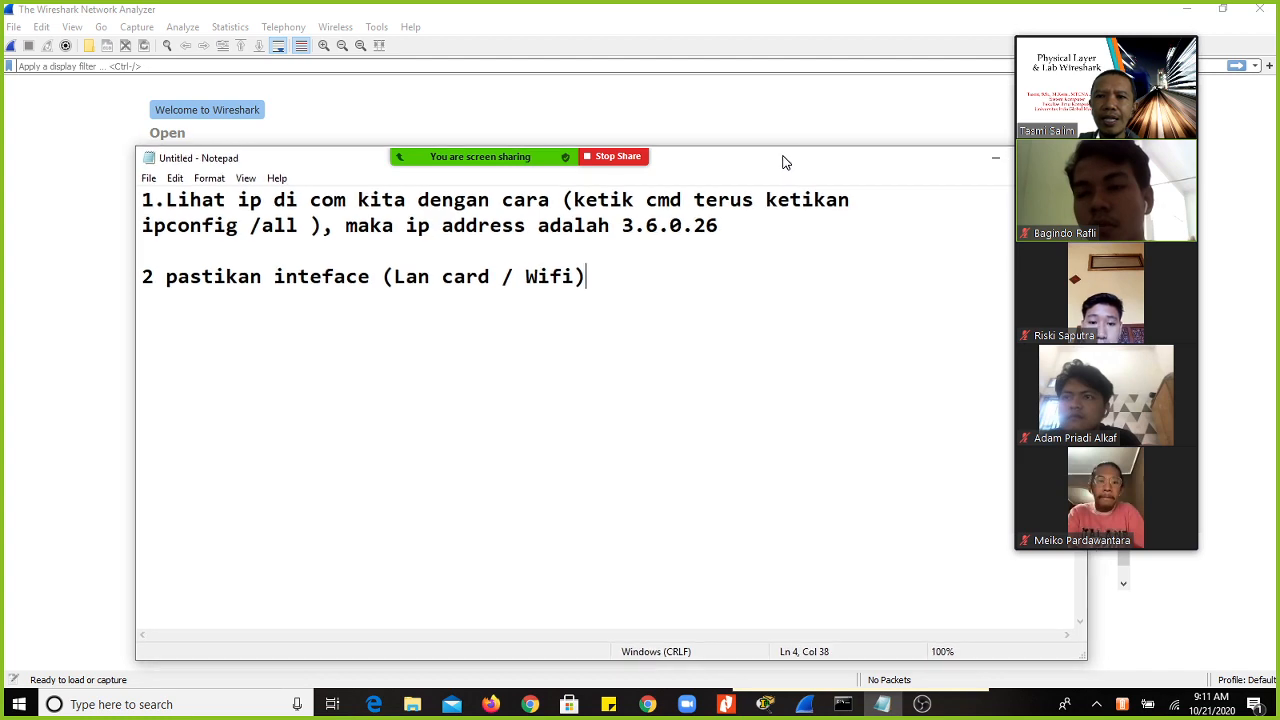
click(990, 165)
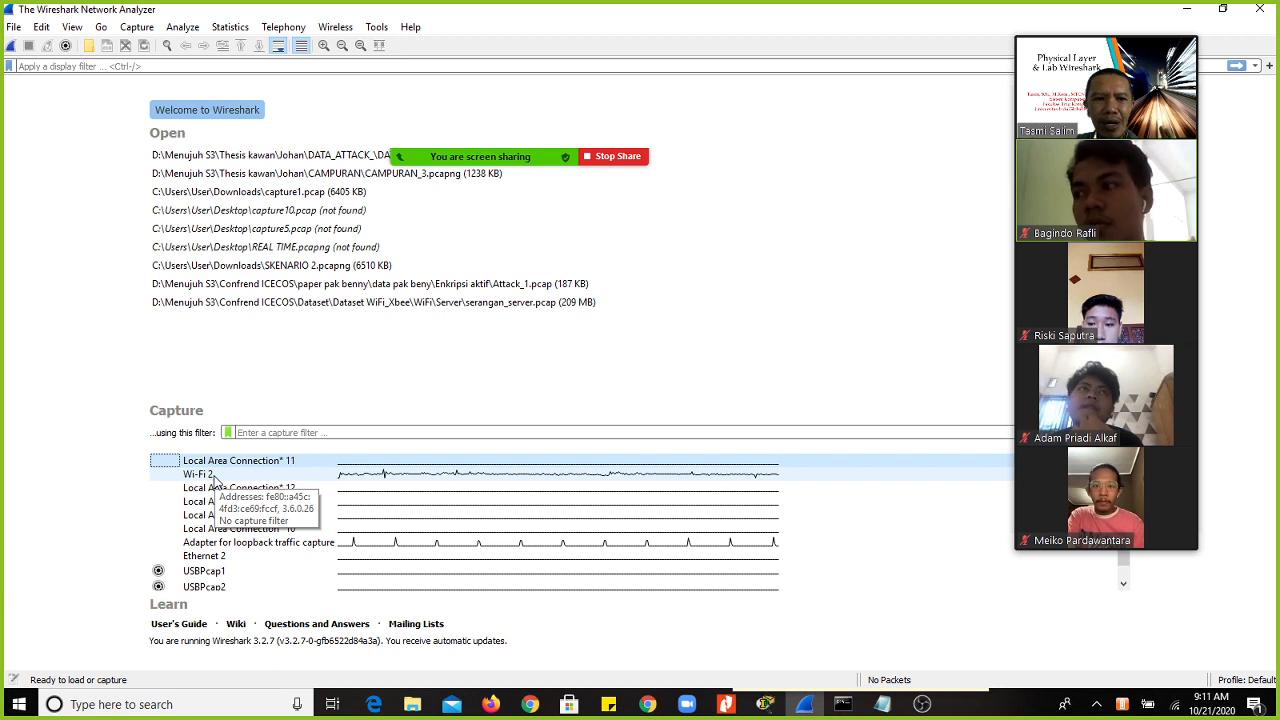
click(213, 476)
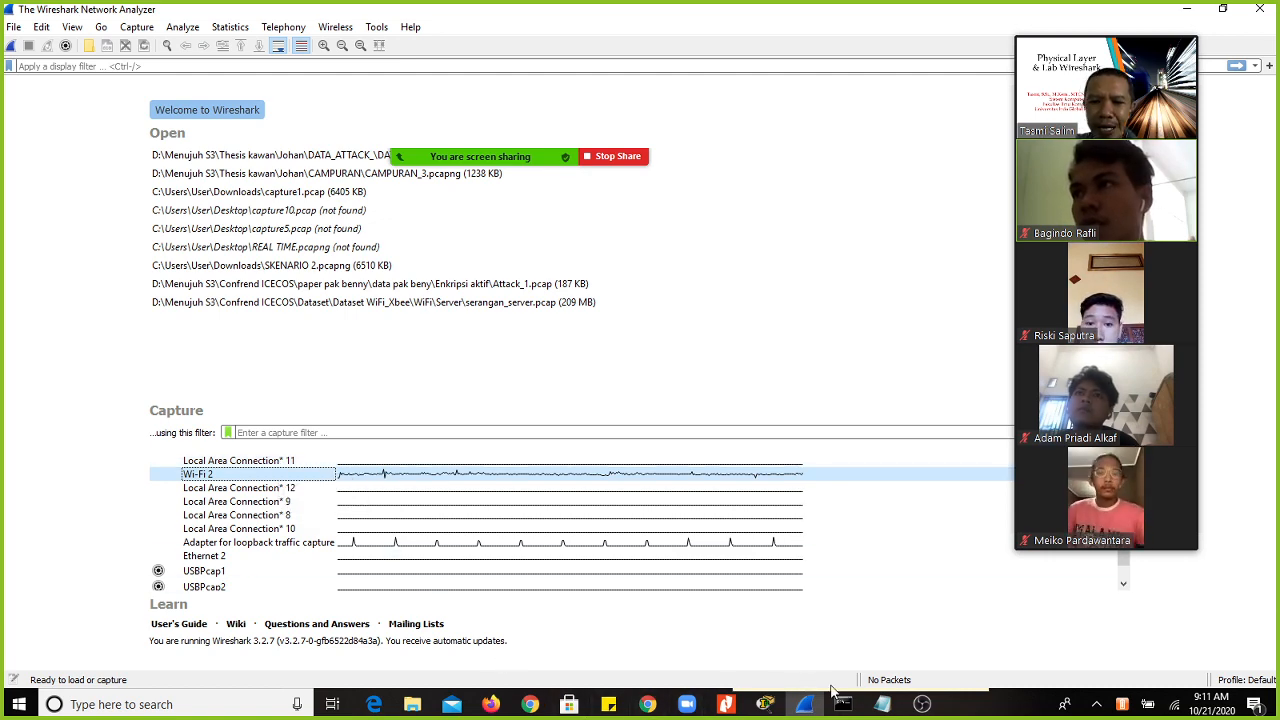
Step: Bring the Notepad notes back to the front, highlight "Wifi" in point 2, and move the window clear of the video thumbnails
click(882, 704)
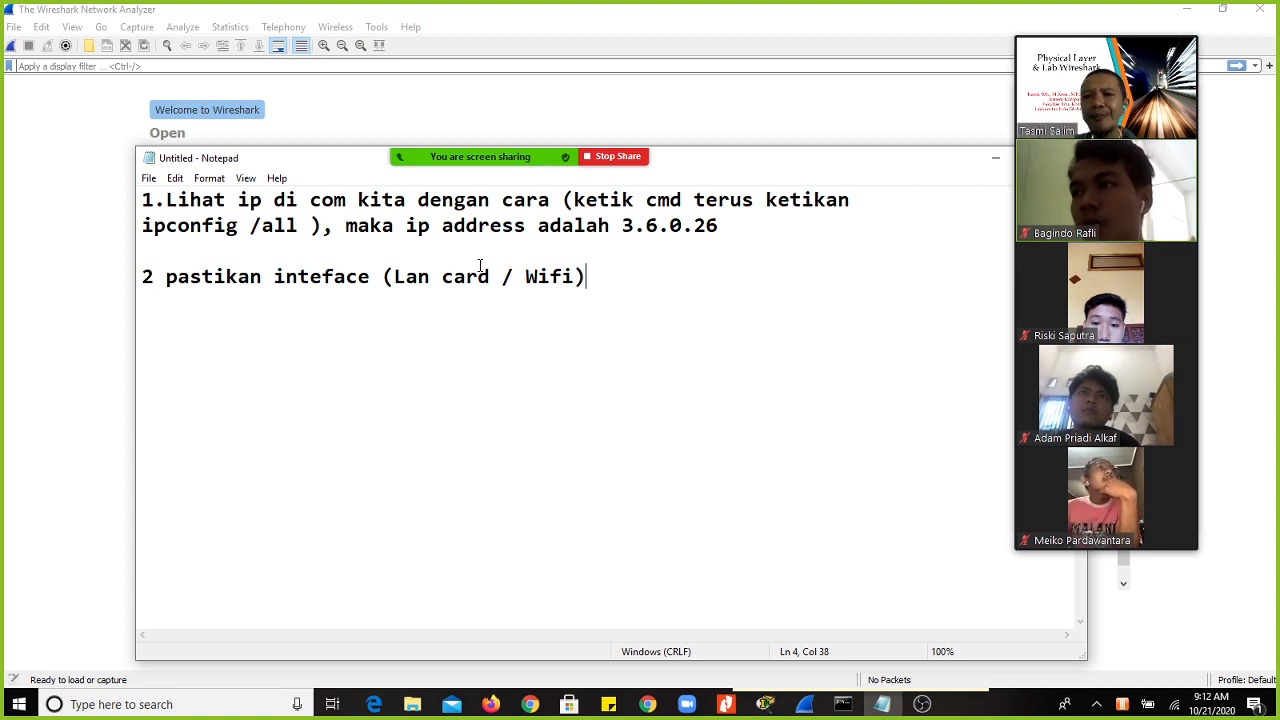
drag(522, 278, 576, 282)
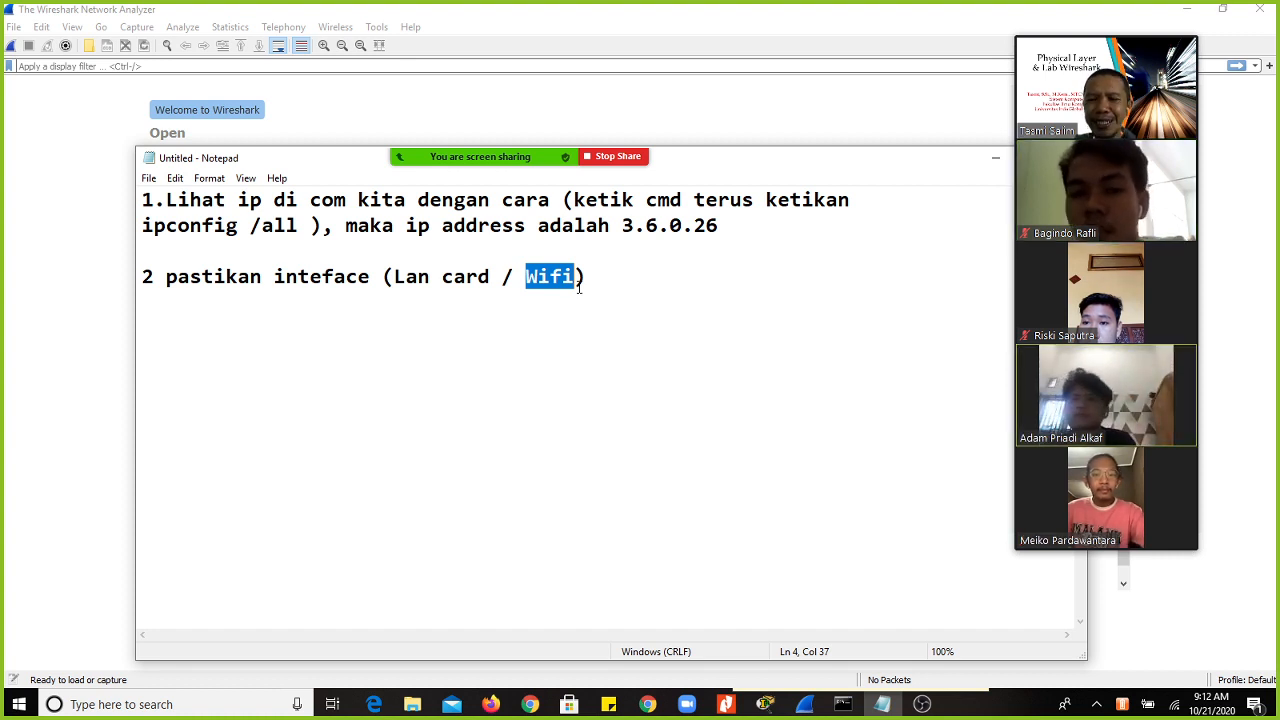
click(593, 284)
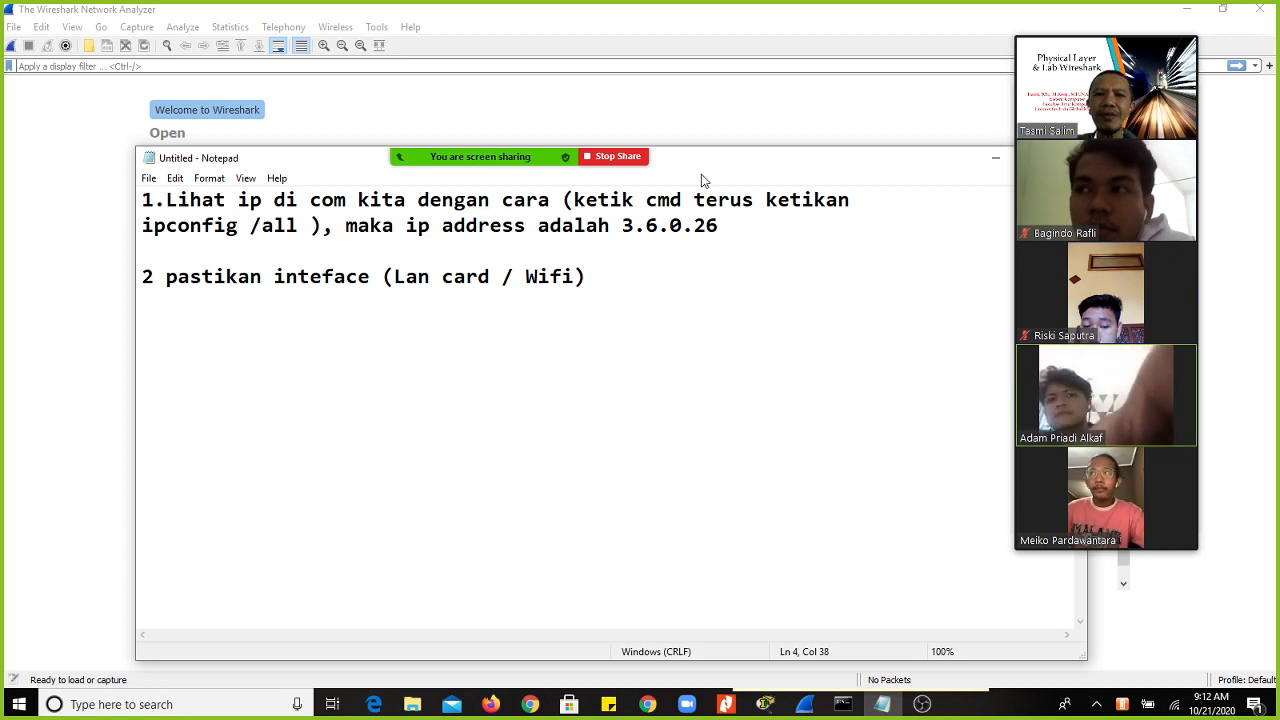
drag(721, 167, 666, 158)
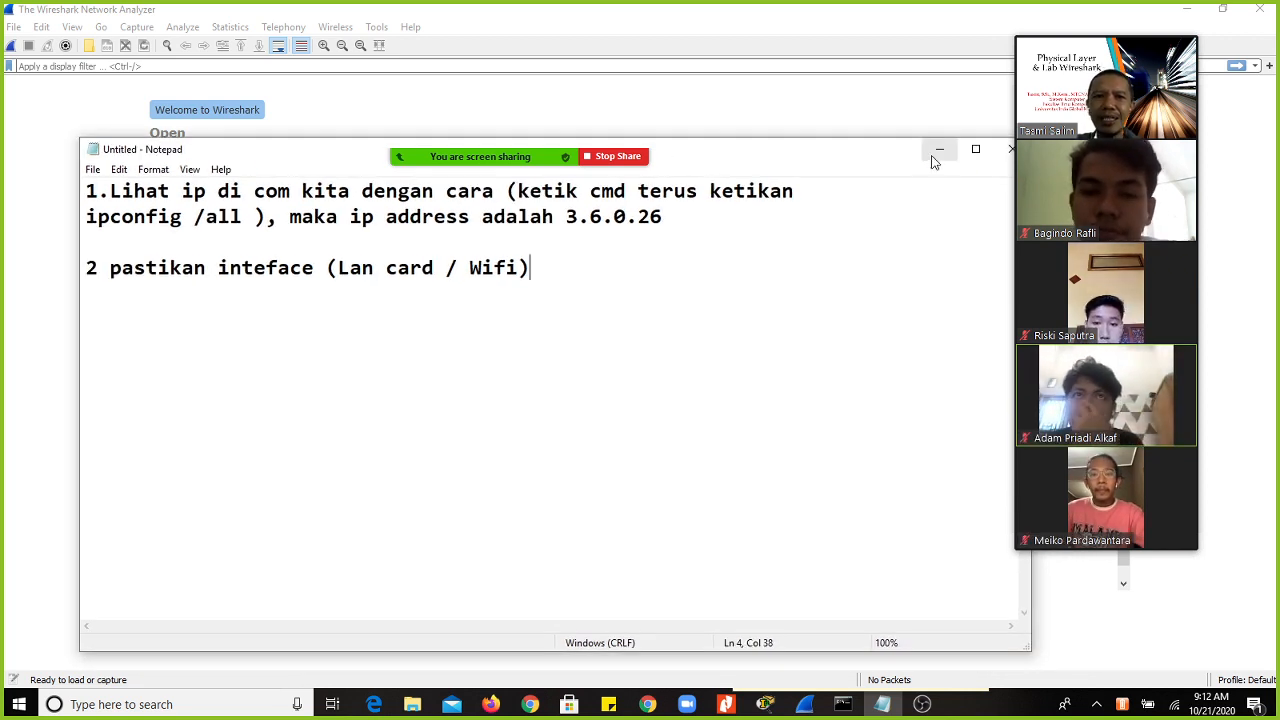
text(tingg)
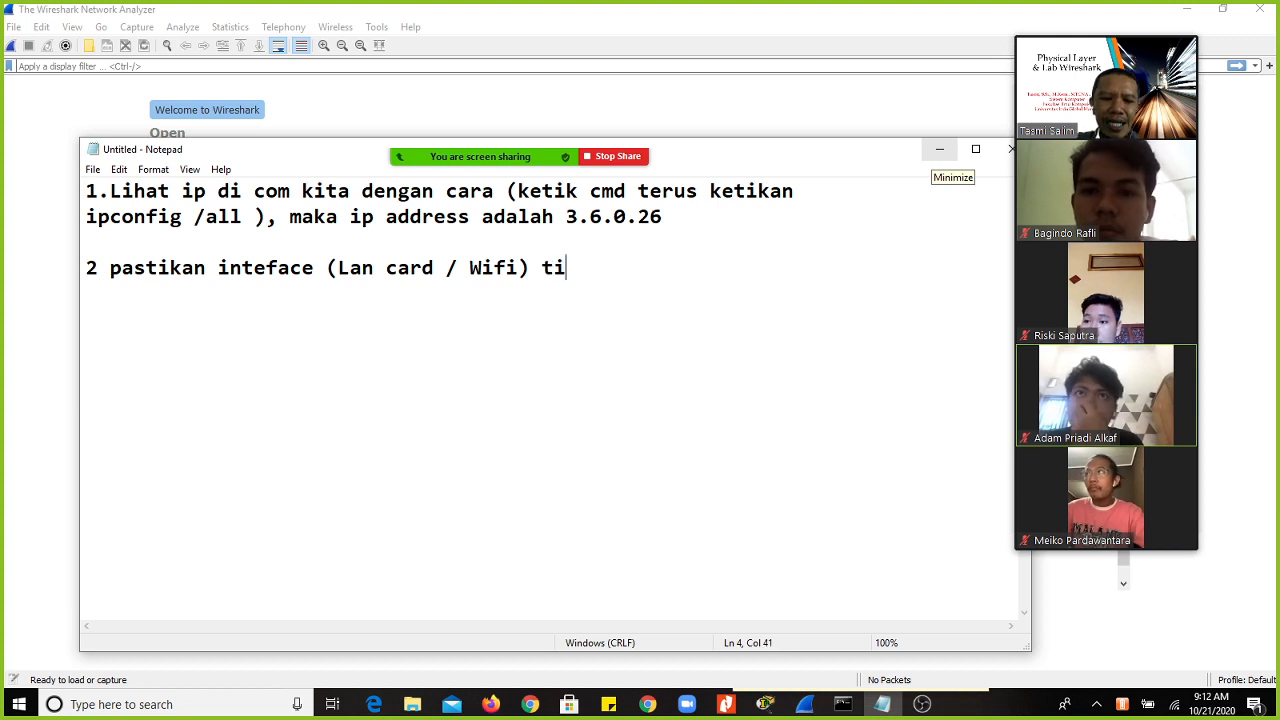
key(BackSpace)
key(BackSpace)
key(BackSpace)
key(BackSpace)
key(BackSpace)
key(BackSpace)
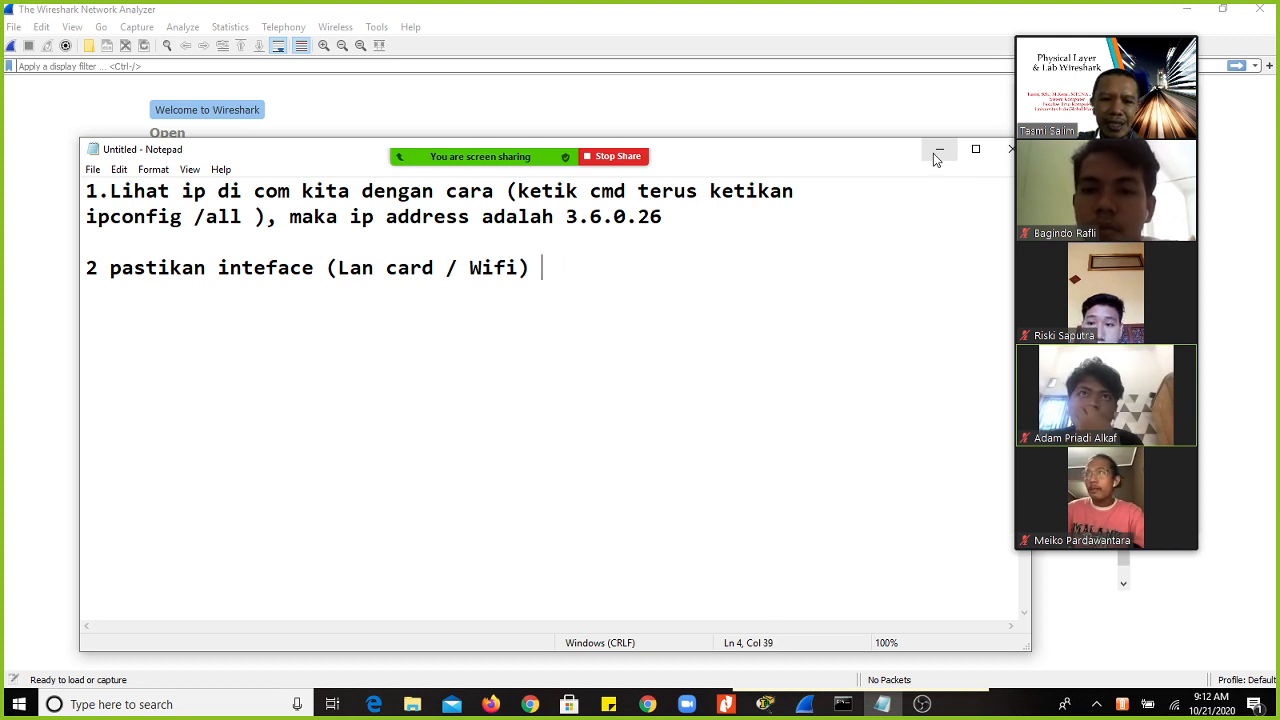
Step: Continue point 2 after "(Lan card / Wifi)" with the text ", setalah di pilih interfacenya"
text(, setalah d)
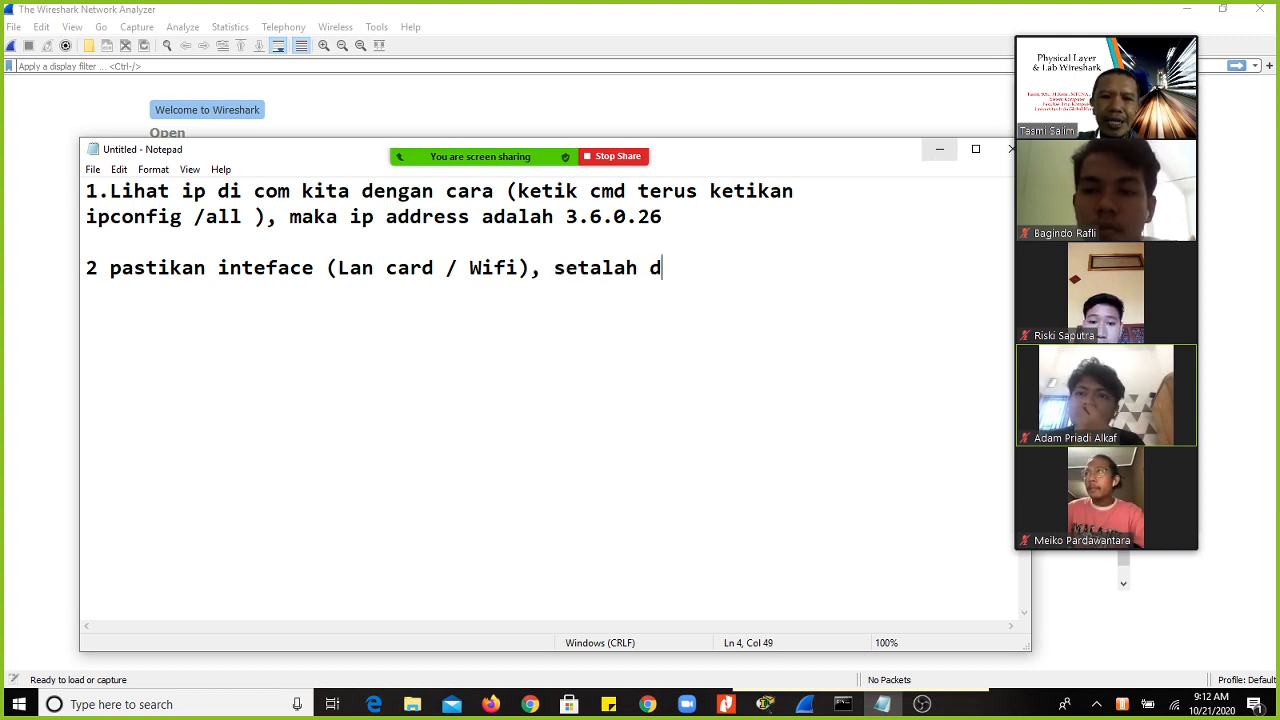
text(i pilha int)
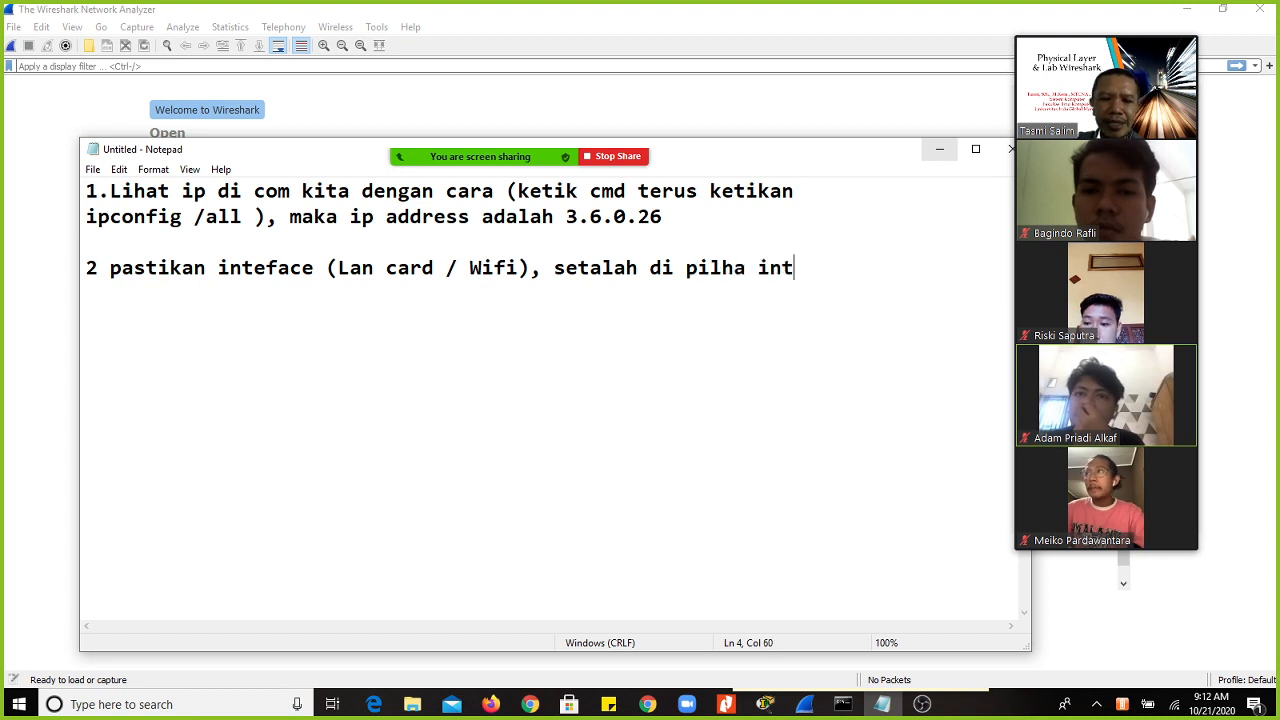
key(BackSpace)
key(BackSpace)
key(BackSpace)
key(BackSpace)
key(BackSpace)
key(BackSpace)
text(ih inte)
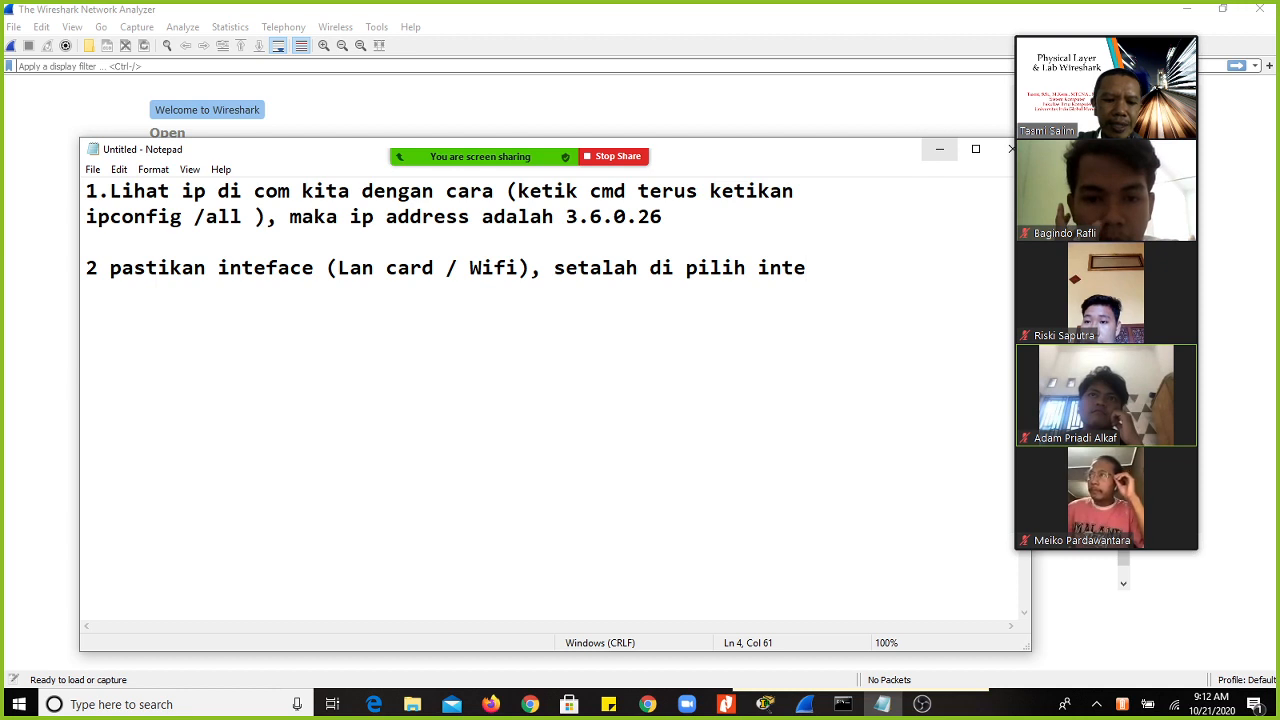
text(r)
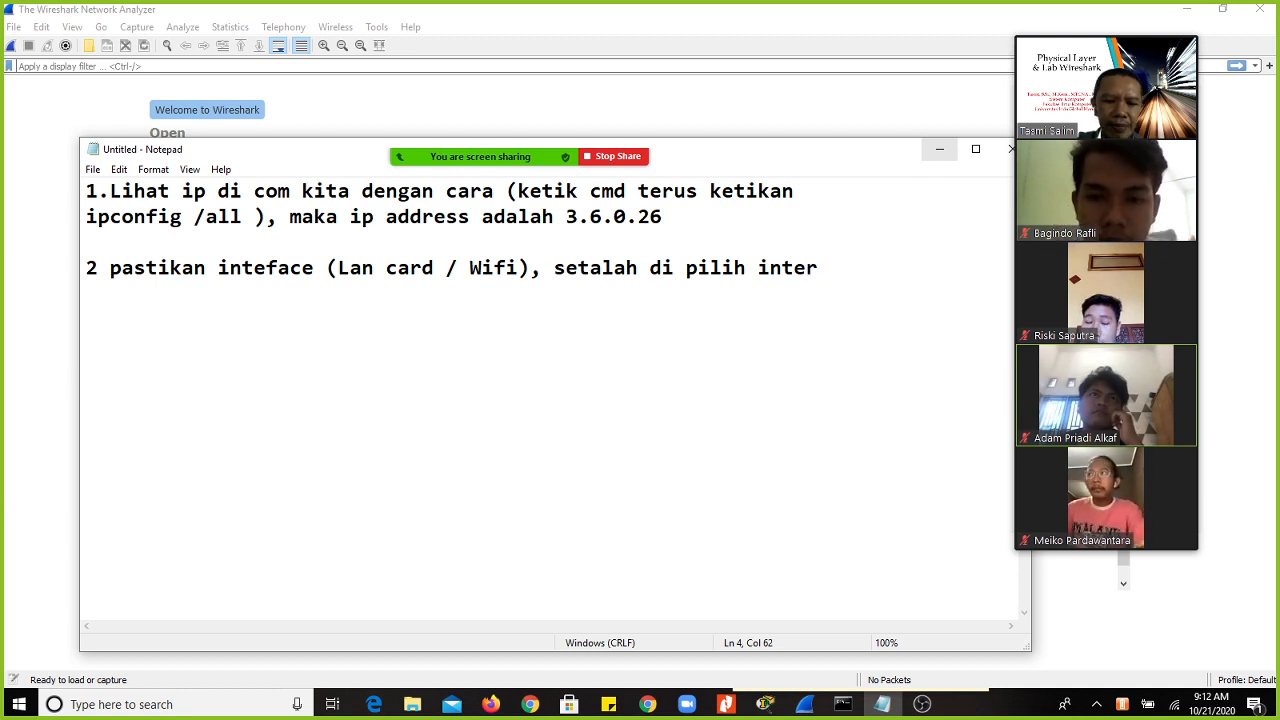
text(facenya)
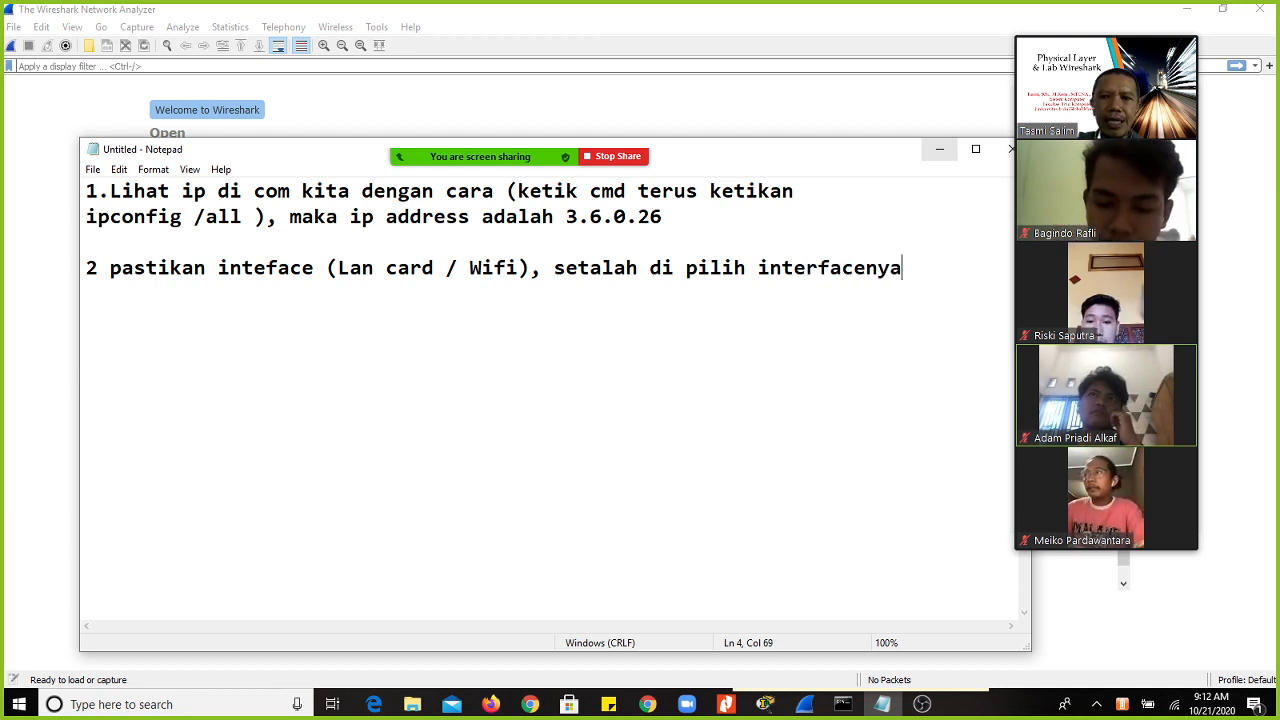
Step: Continue point 2 on a new line with the text "pilih/klik interface yang kita pakai"
key(Return)
text(kl)
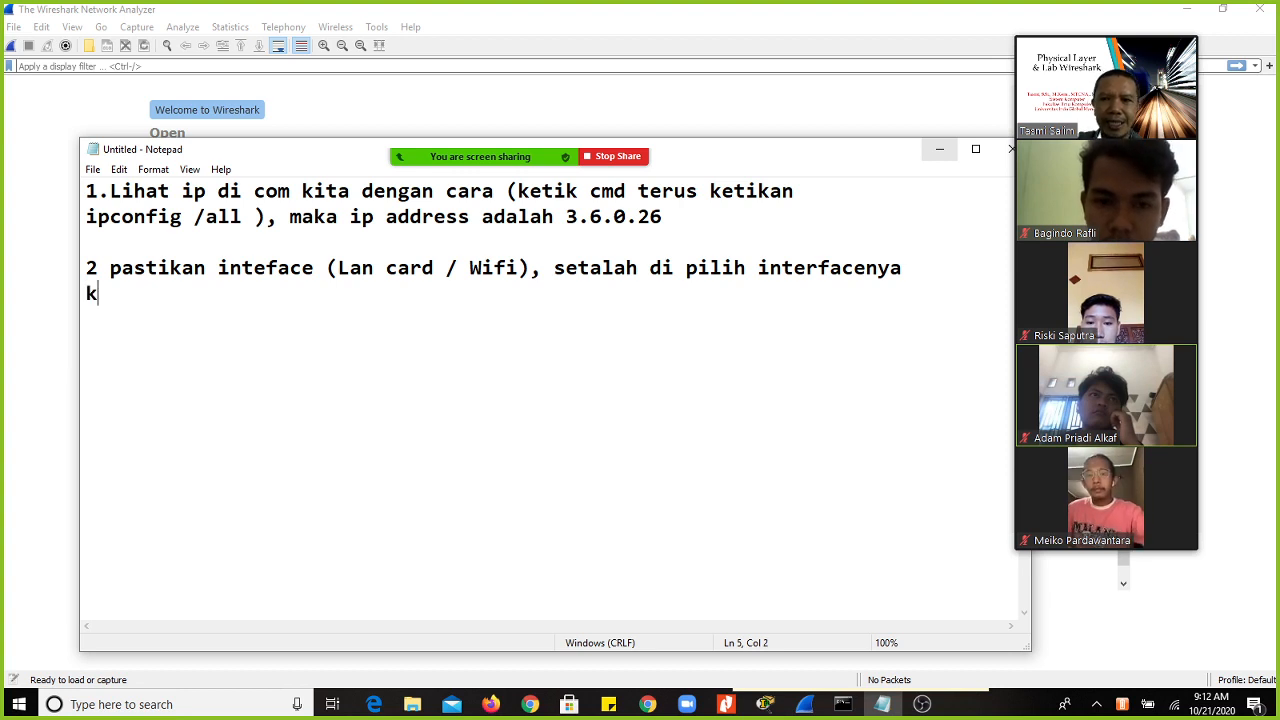
key(BackSpace)
key(BackSpace)
text(p)
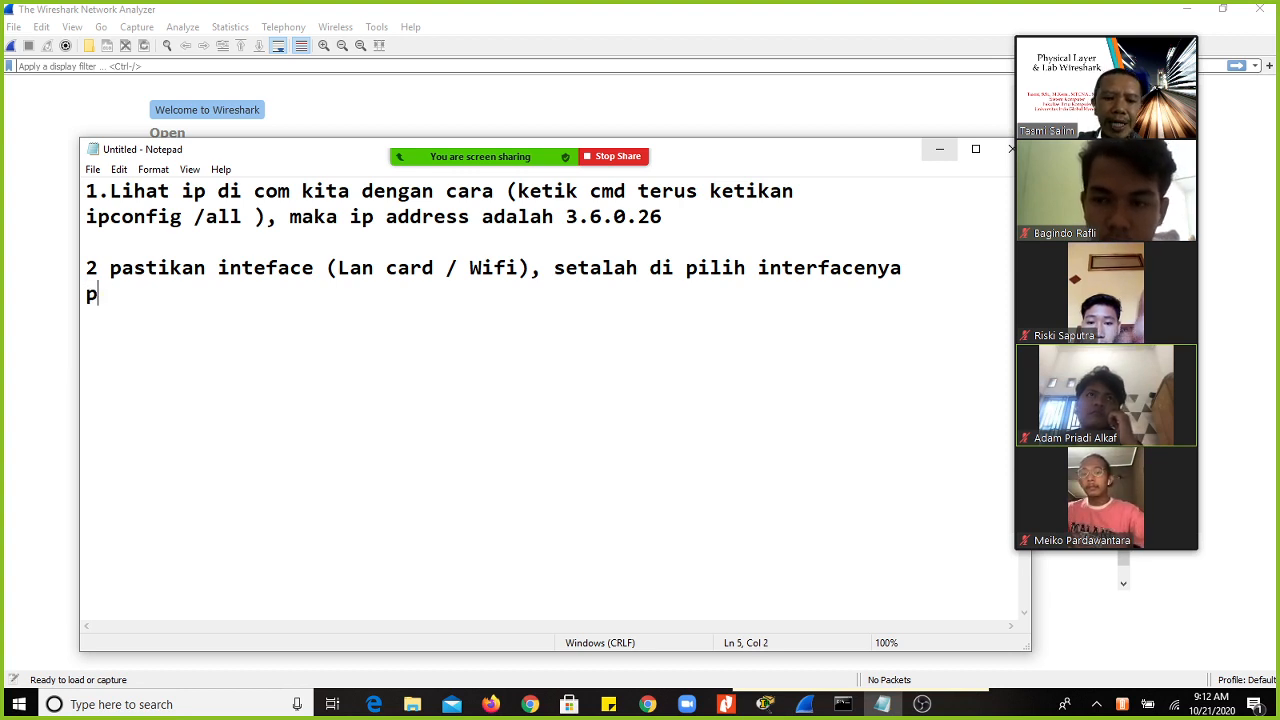
text(ilih/)
key(BackSpace)
text(/)
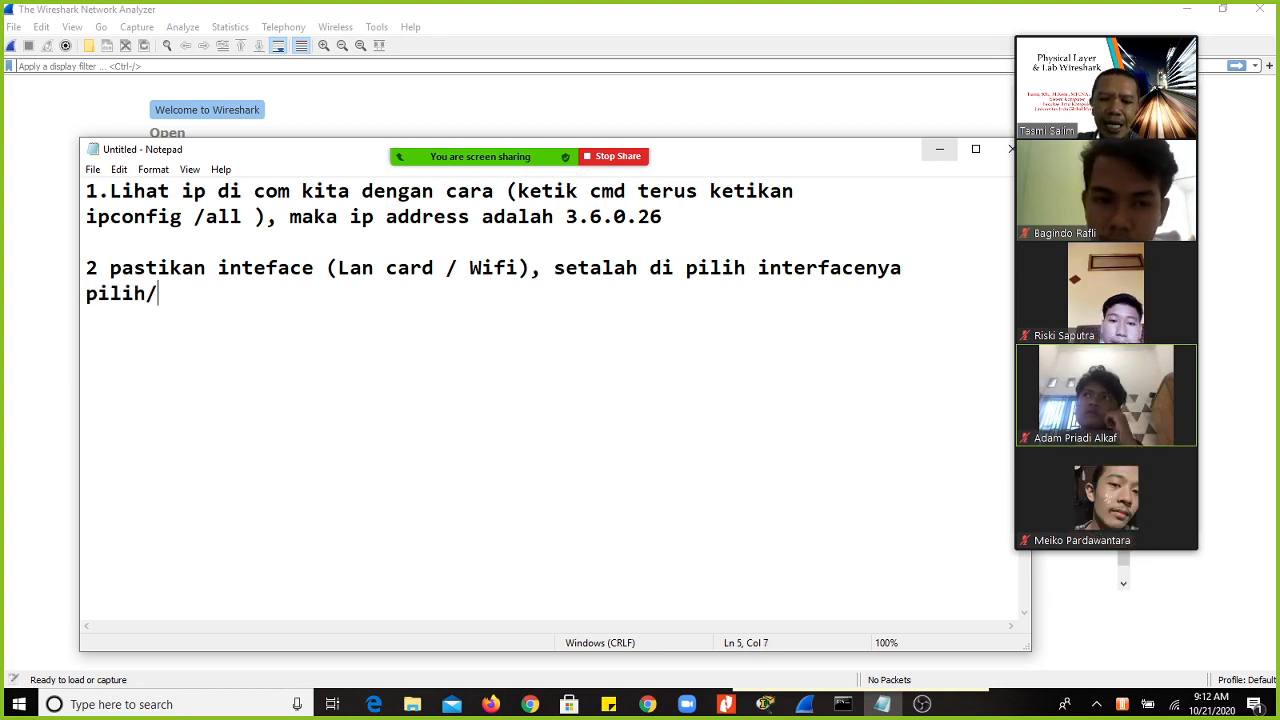
key(BackSpace)
text(klik )
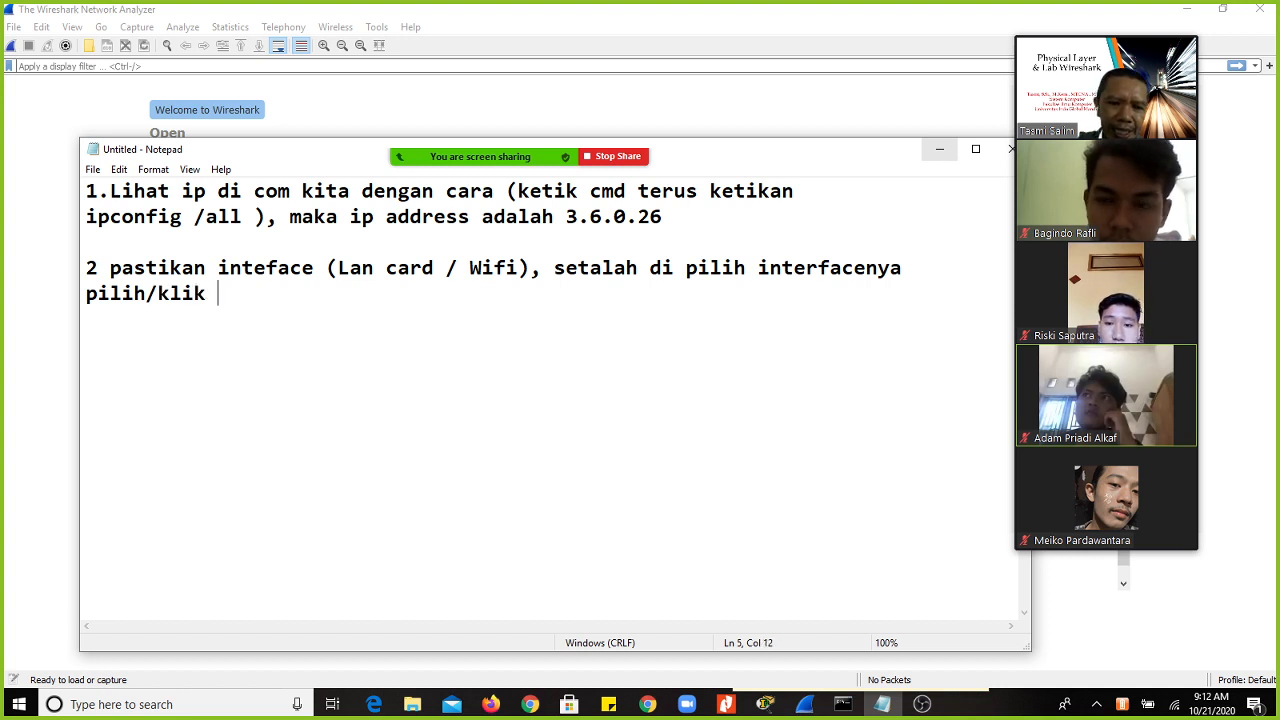
text(interface ya)
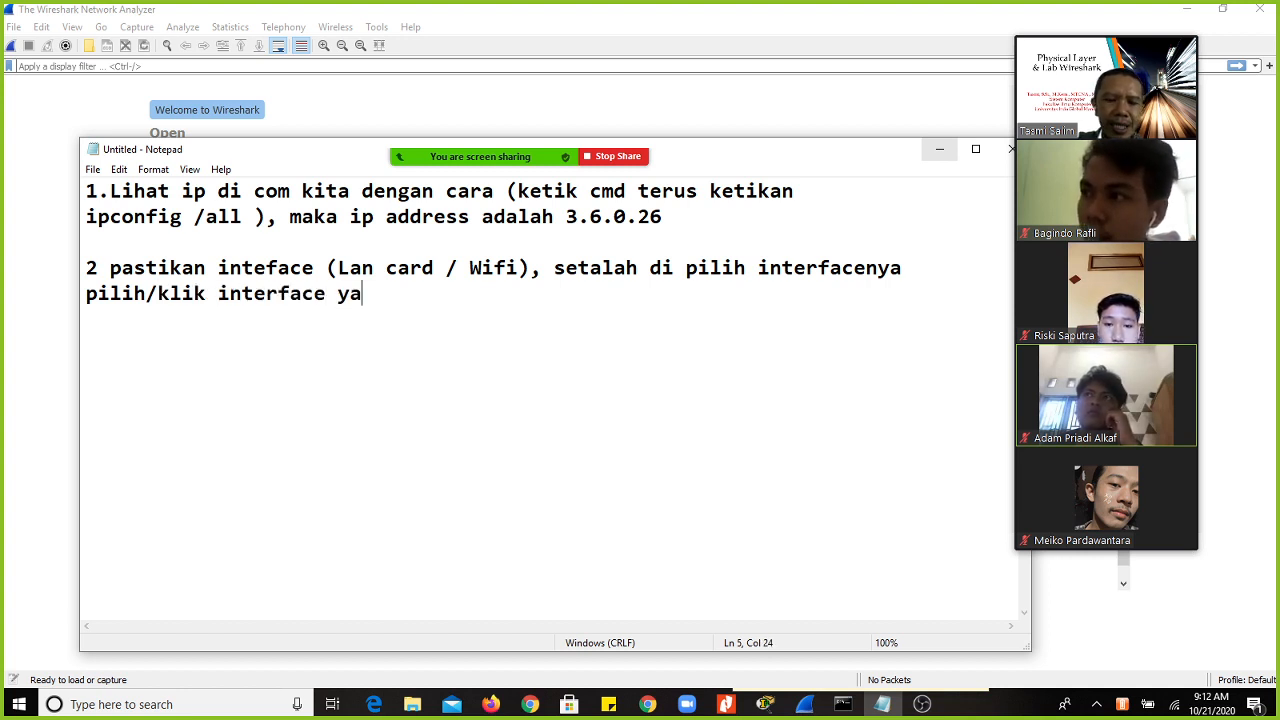
text(ng kita pakai)
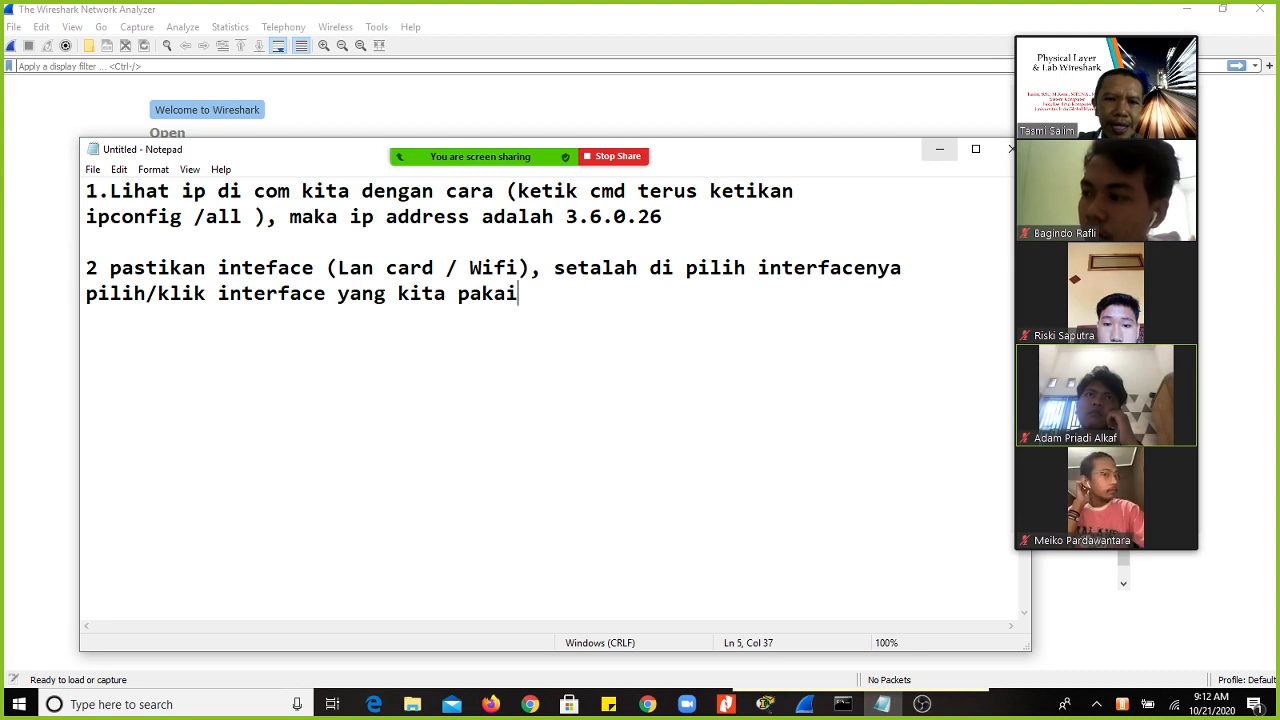
Step: Append the example "(dicontoh kita pakai wifi)" to the end of point 2 and start a new line
text( (d)
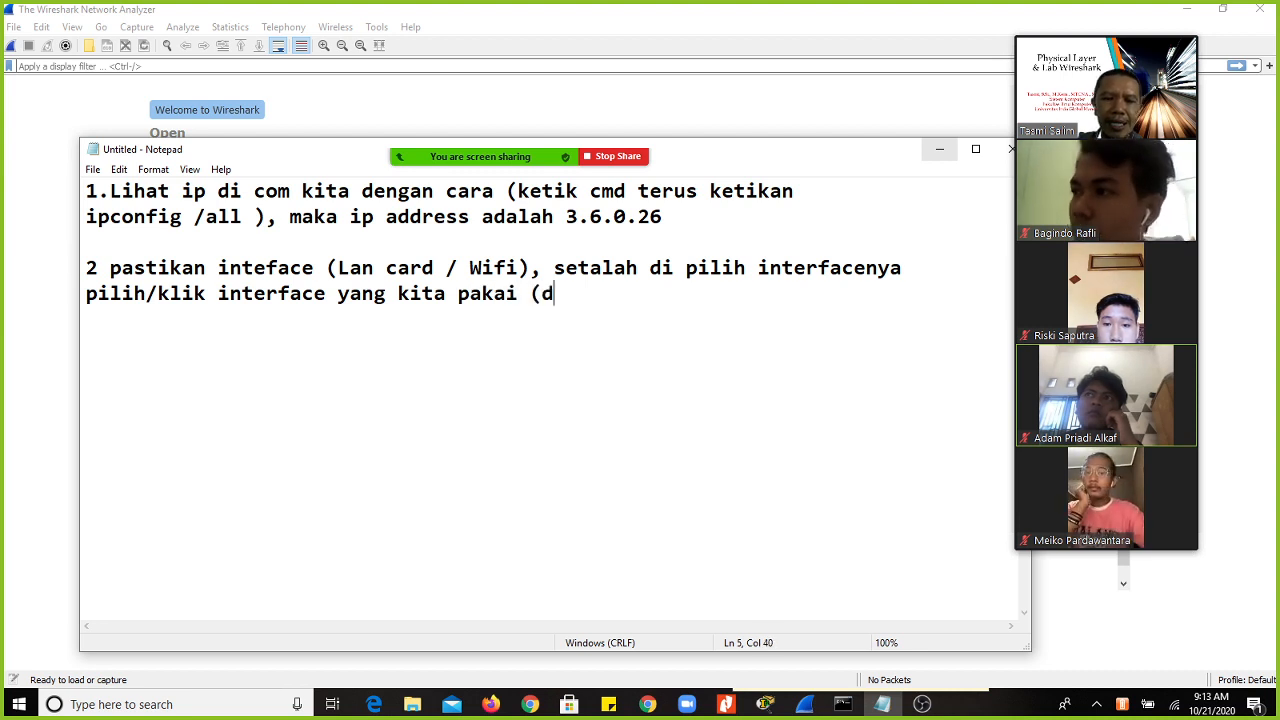
text(icontoh )
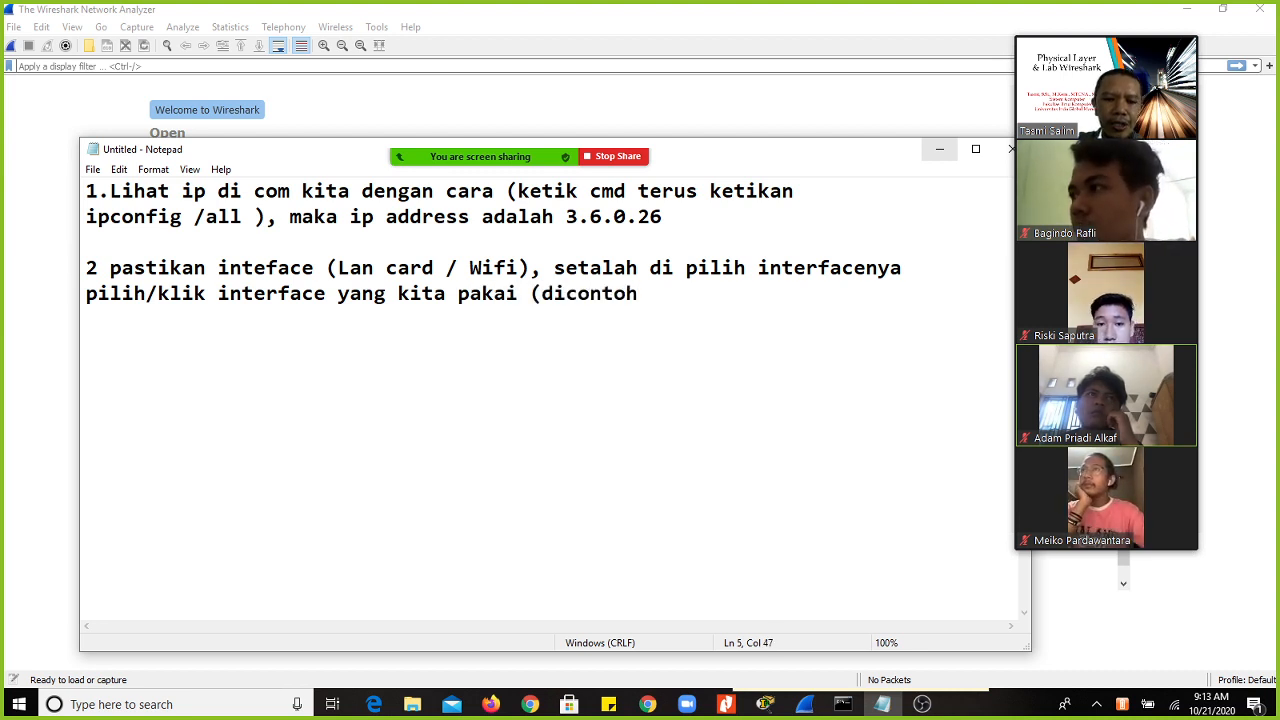
text(kita pakai )
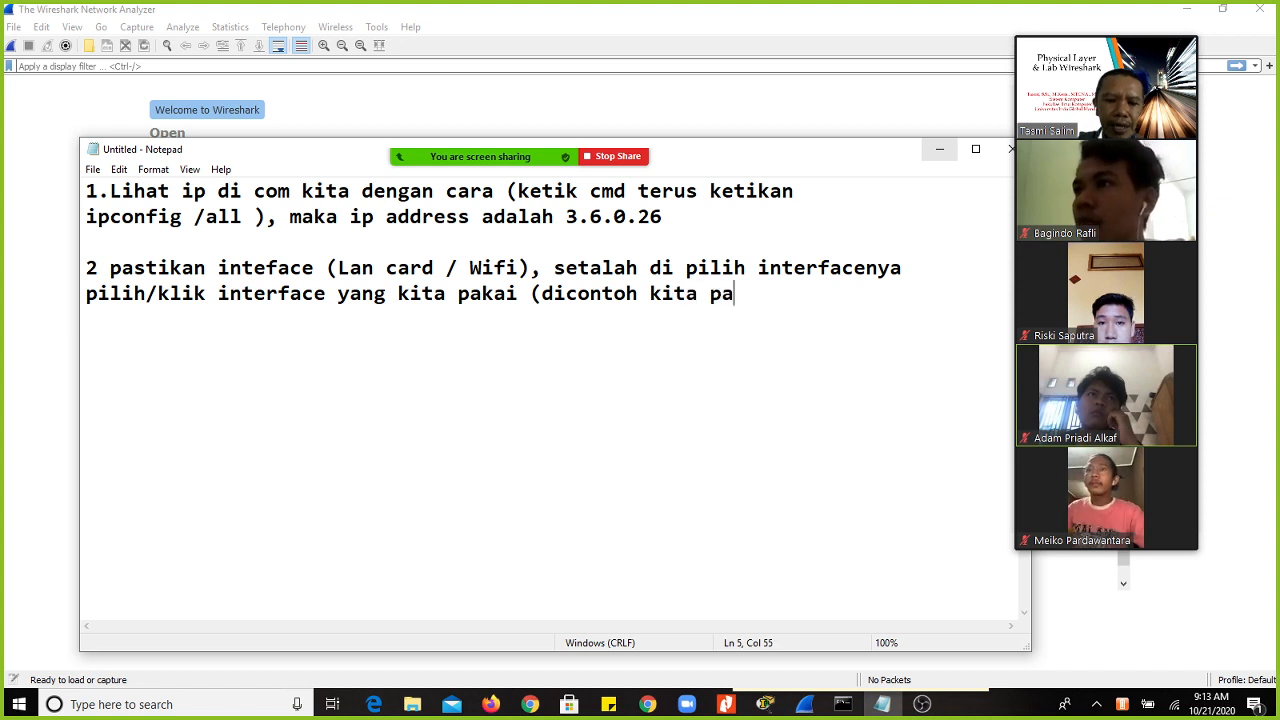
text(wif)
text(i))
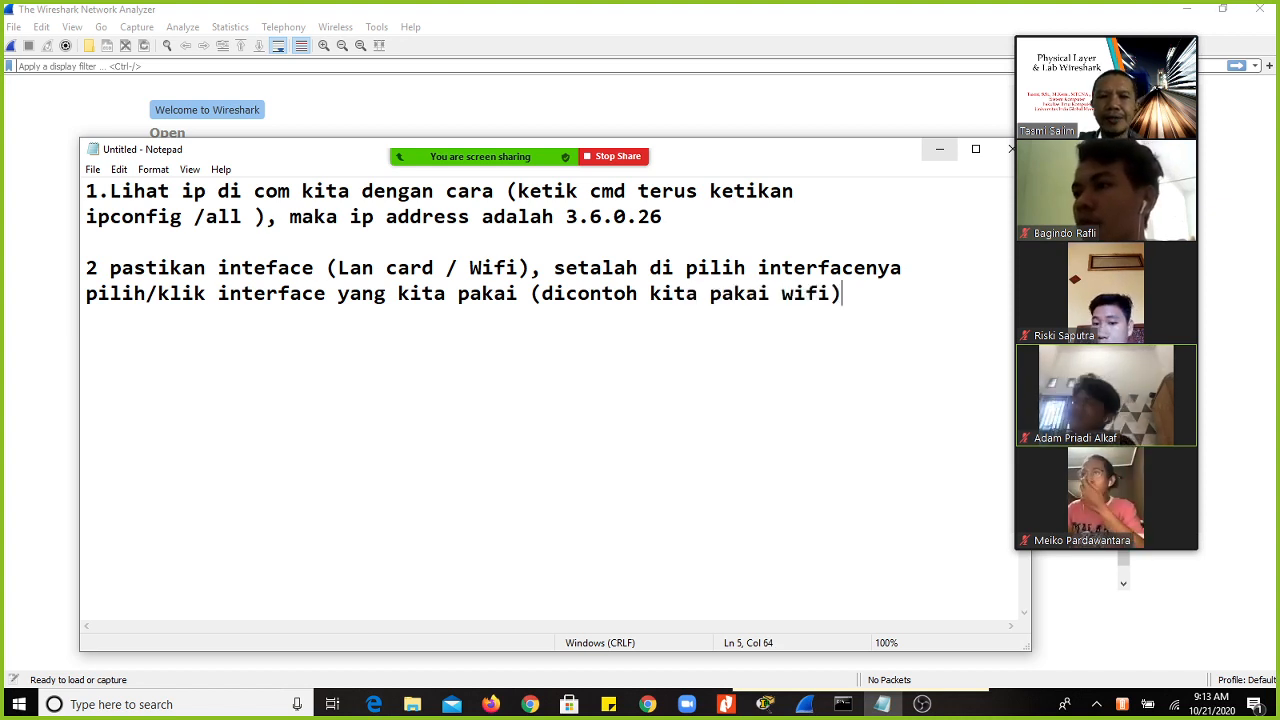
key(Return)
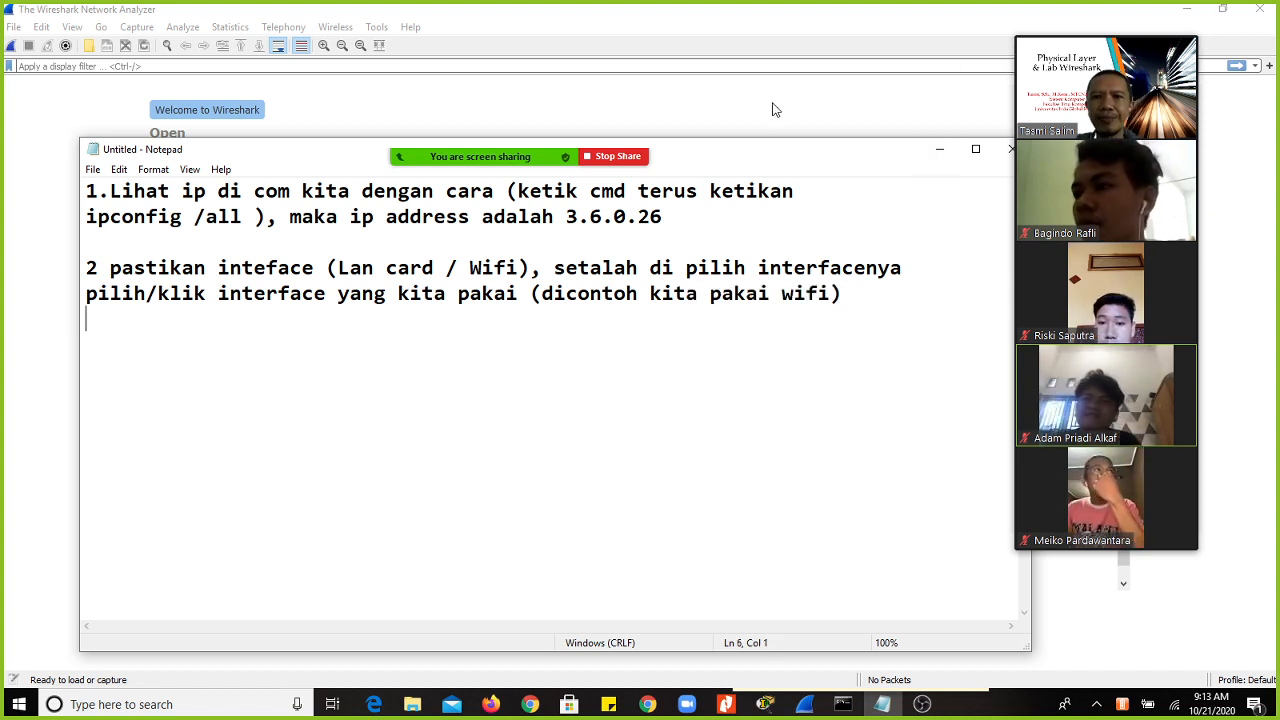
Step: Minimize the notes and examine where Wireshark offers the command to start a capture
click(939, 149)
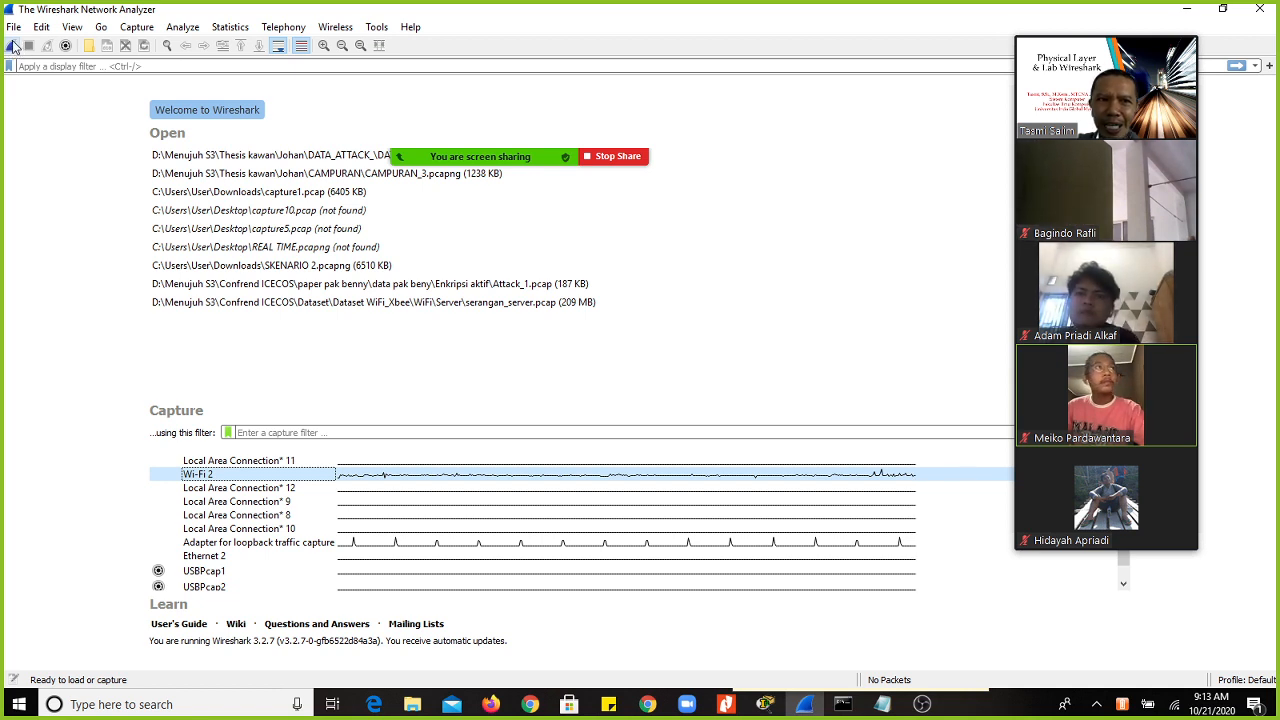
click(137, 28)
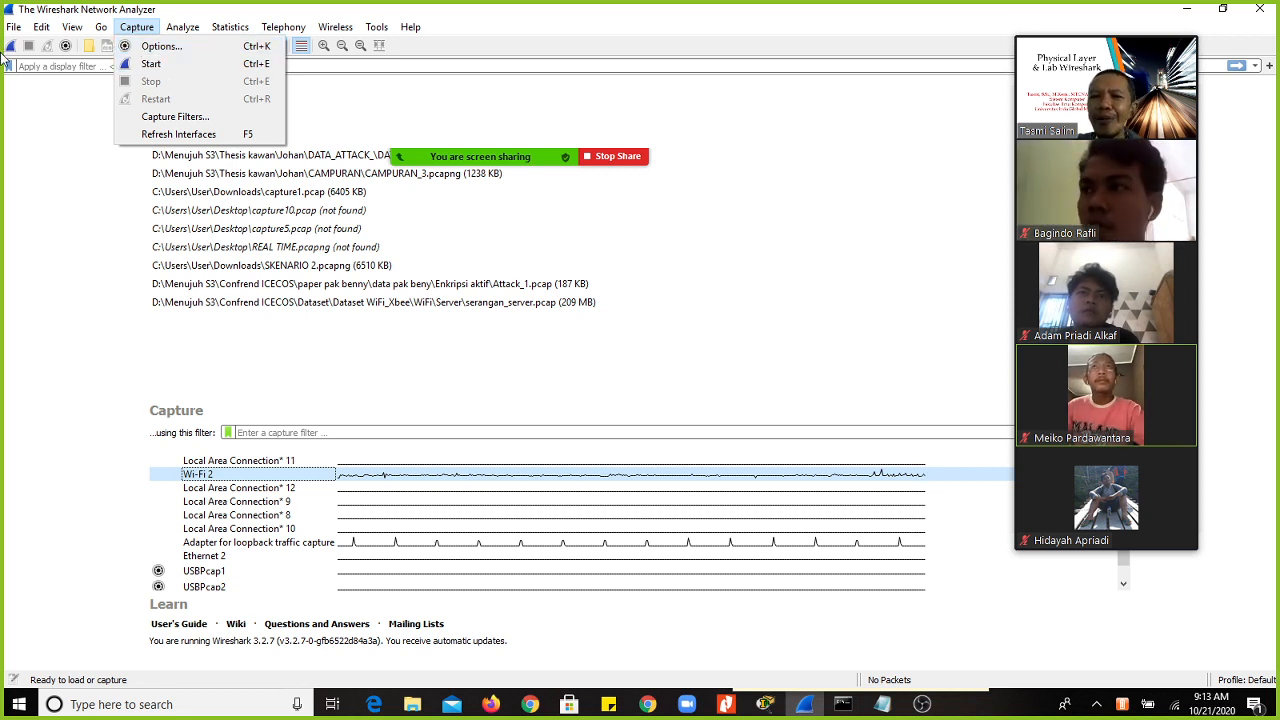
click(57, 208)
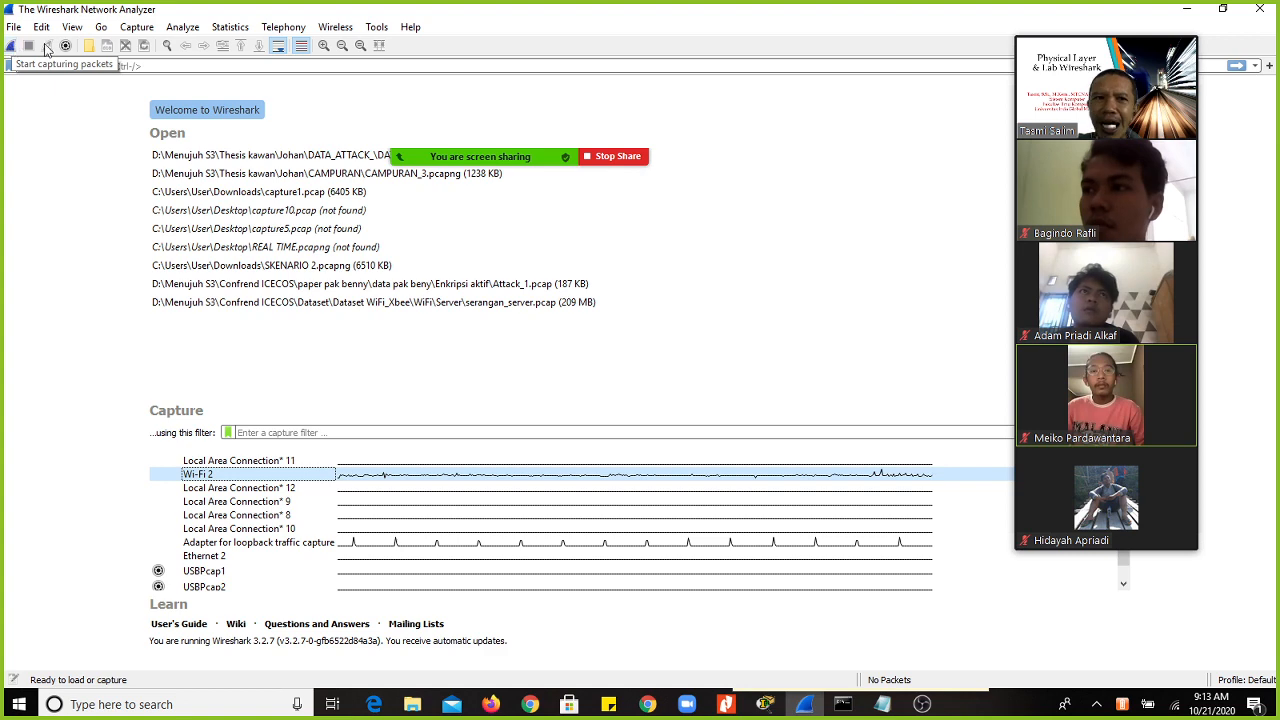
click(126, 30)
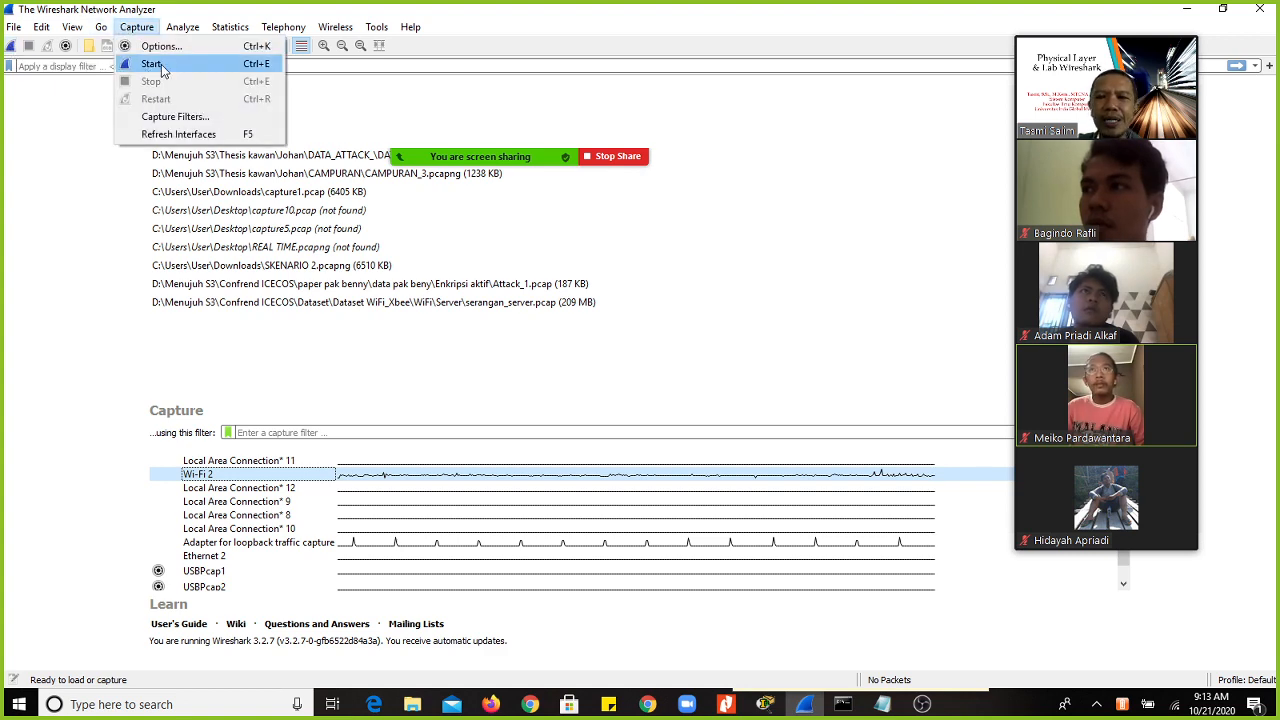
Step: Return to the Notepad notes and add a third point after a blank line reading "3 klik menu capture dan pilih start"
click(882, 704)
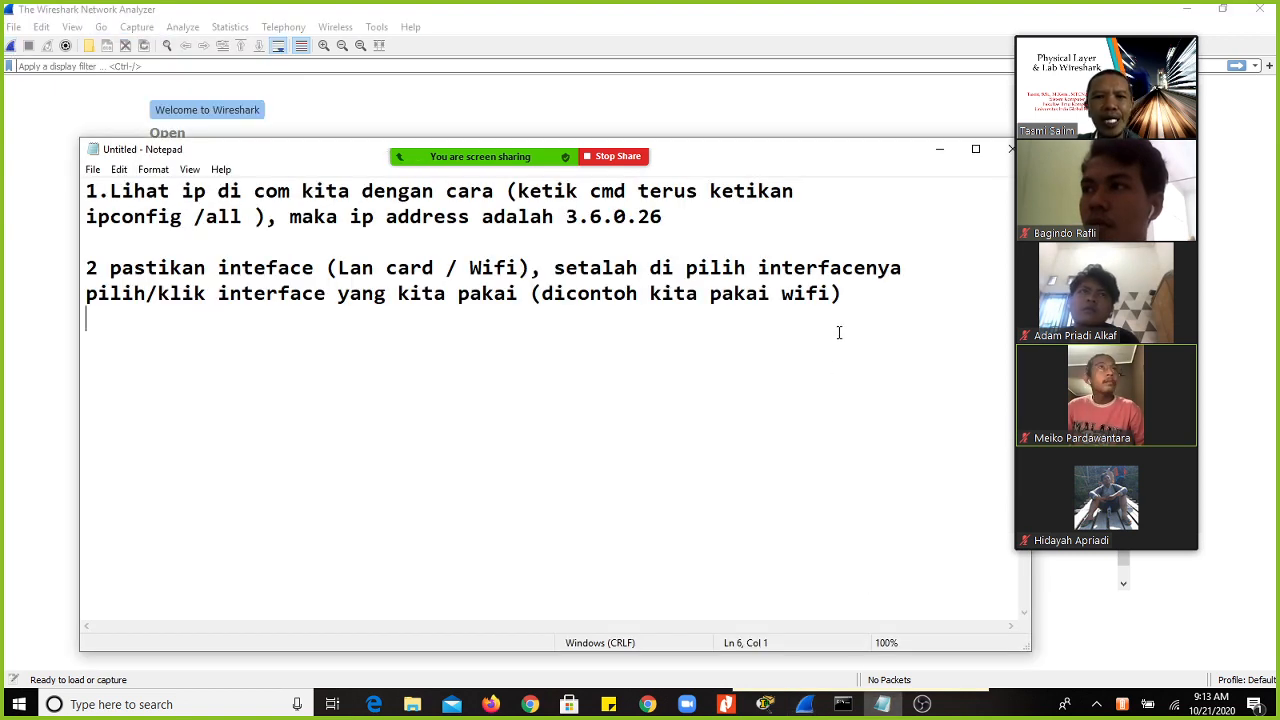
key(Return)
text(3)
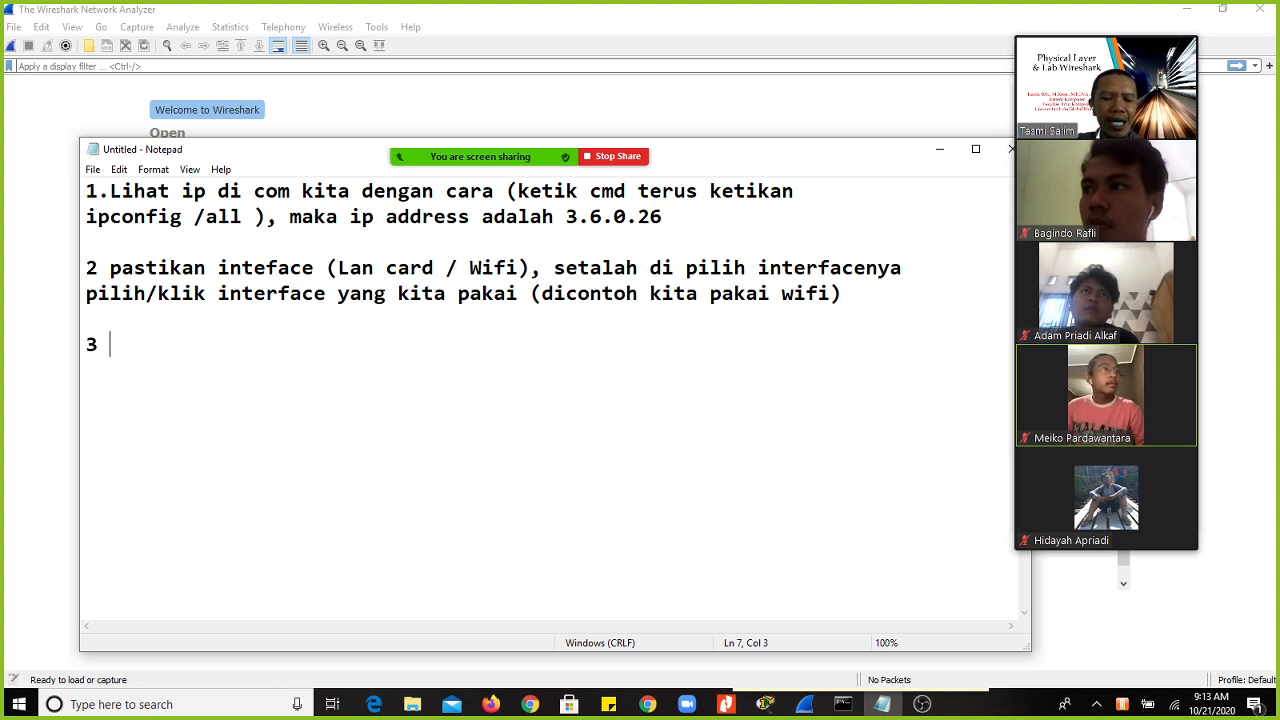
text( klik m)
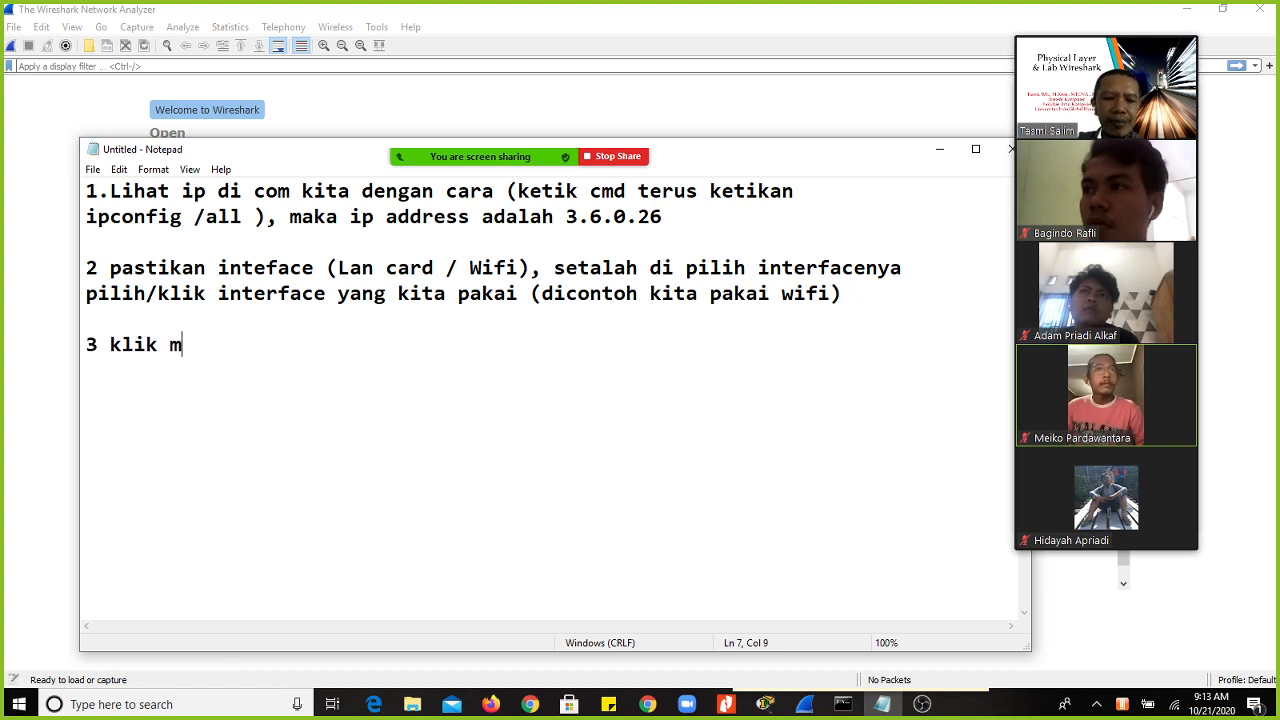
text(enu capt)
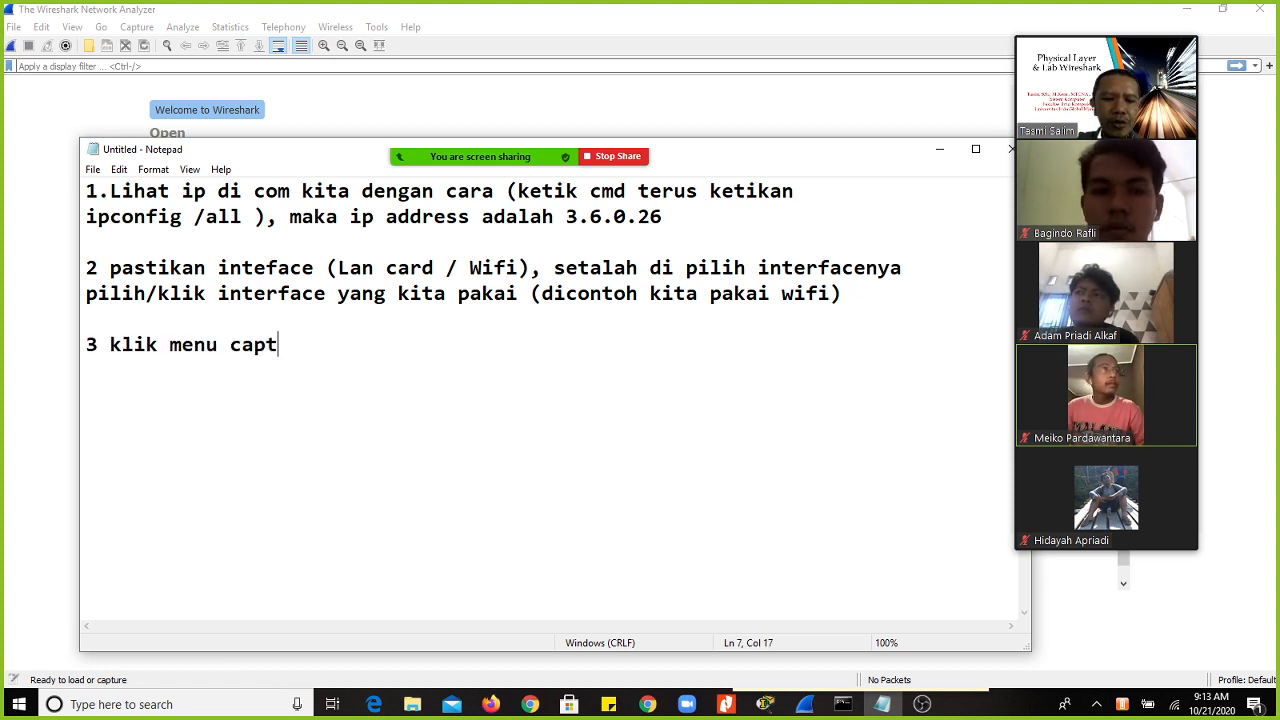
text(ure dan p)
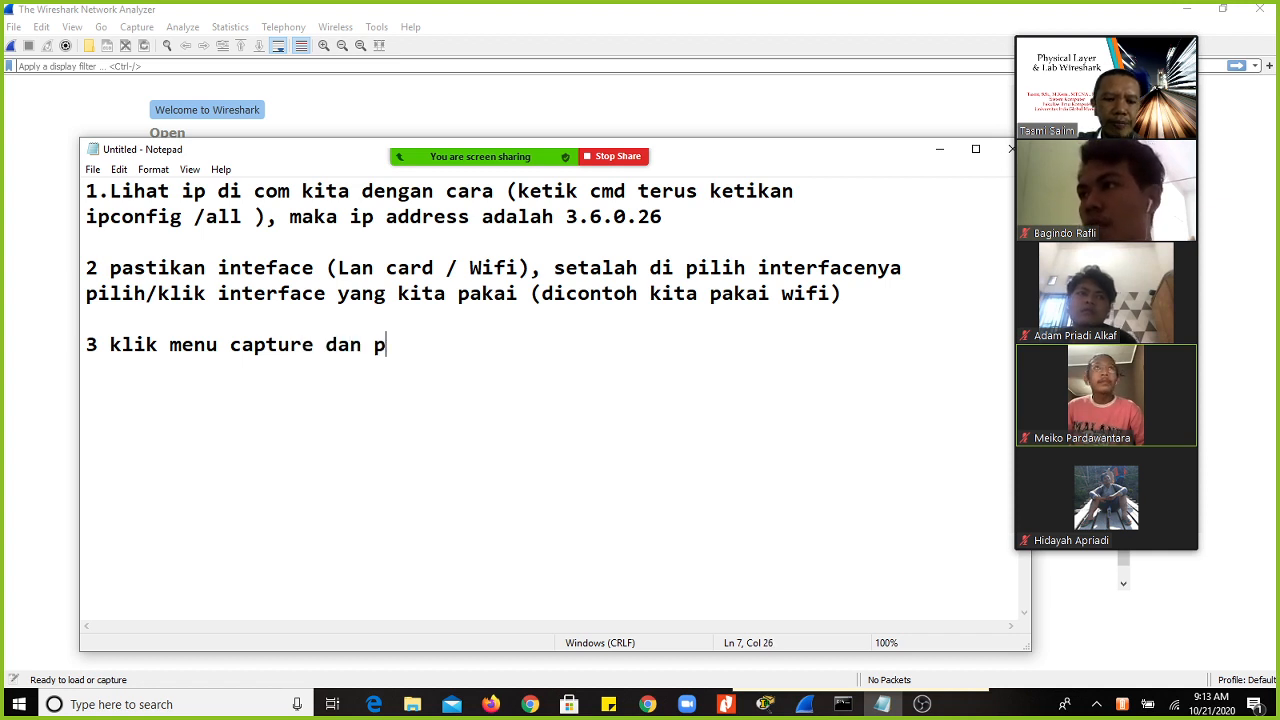
text(ilih )
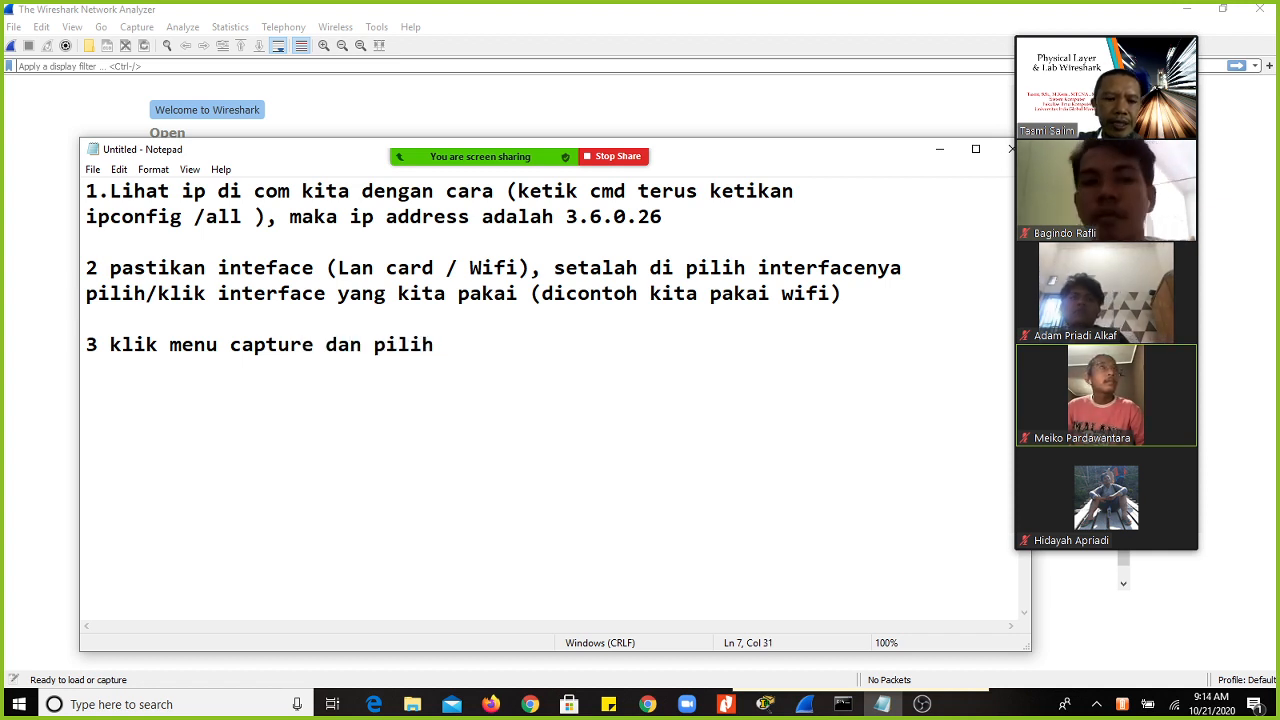
text(start ()
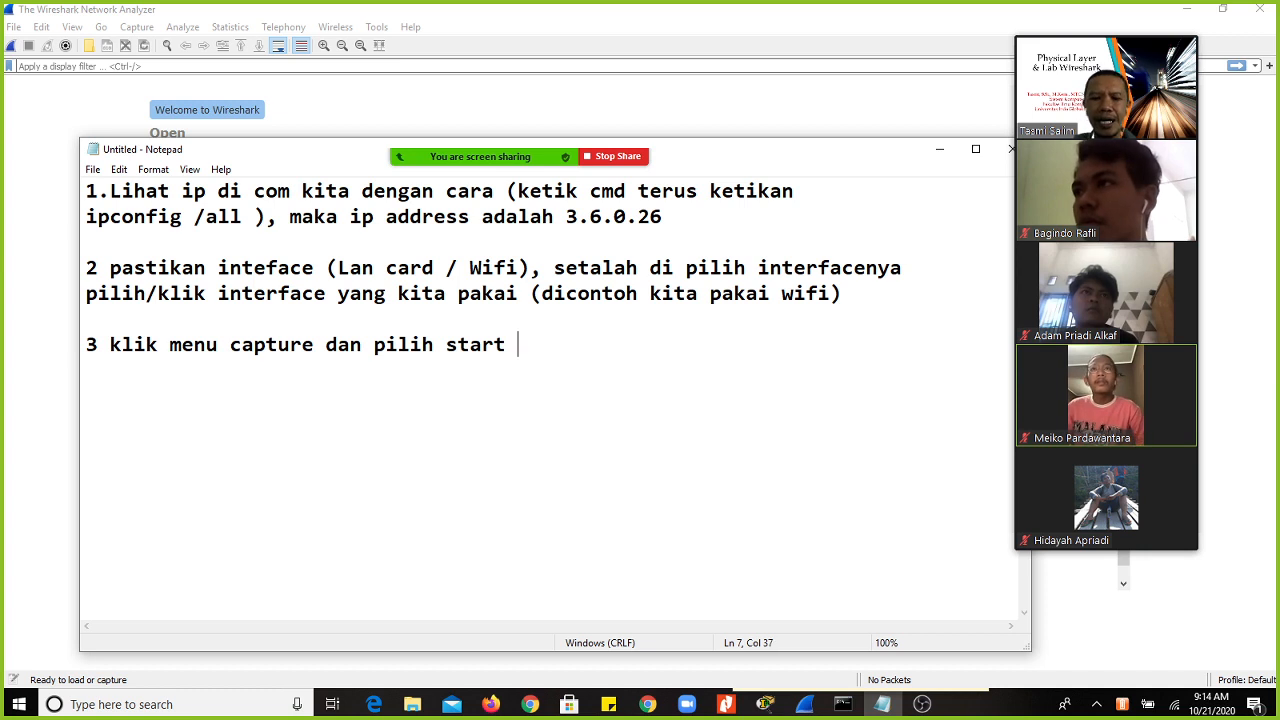
Step: Extend point 3 with the parenthetical text "(pilih tombol menu start", correcting the mistyped word before "start"
text(pilih tom)
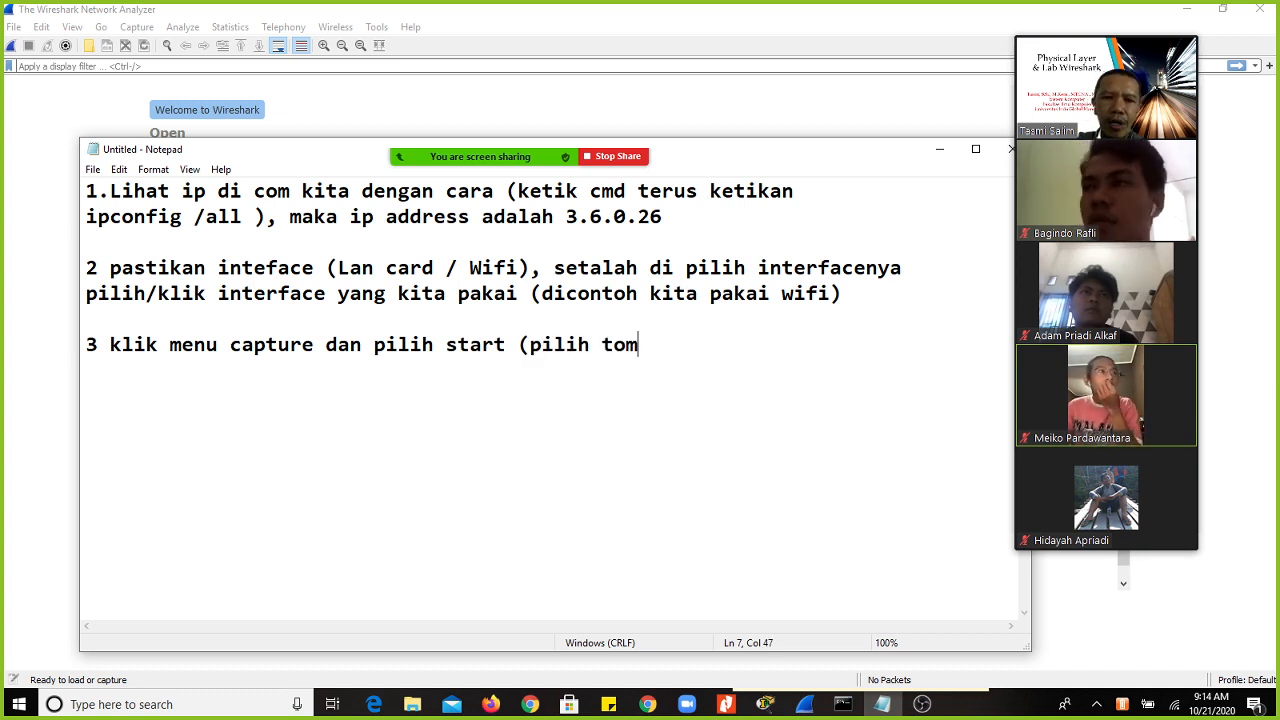
text(bol mu)
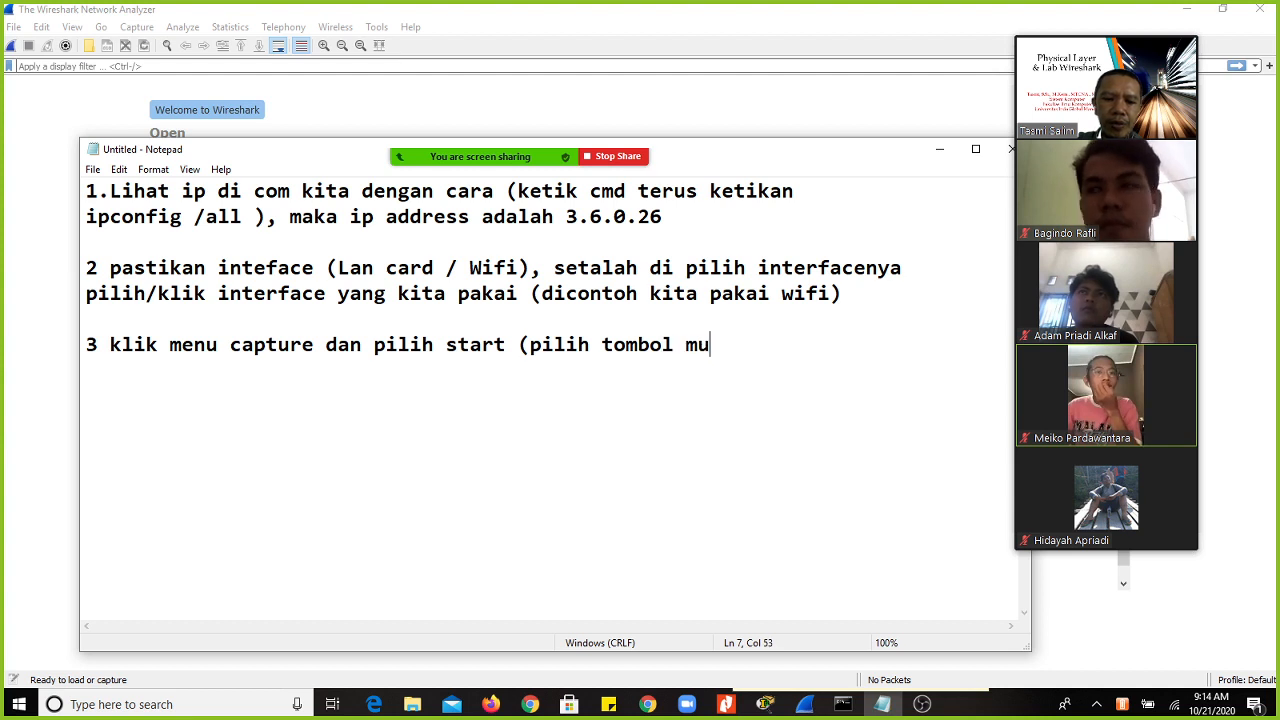
text(ne st)
key(BackSpace)
key(BackSpace)
key(BackSpace)
key(BackSpace)
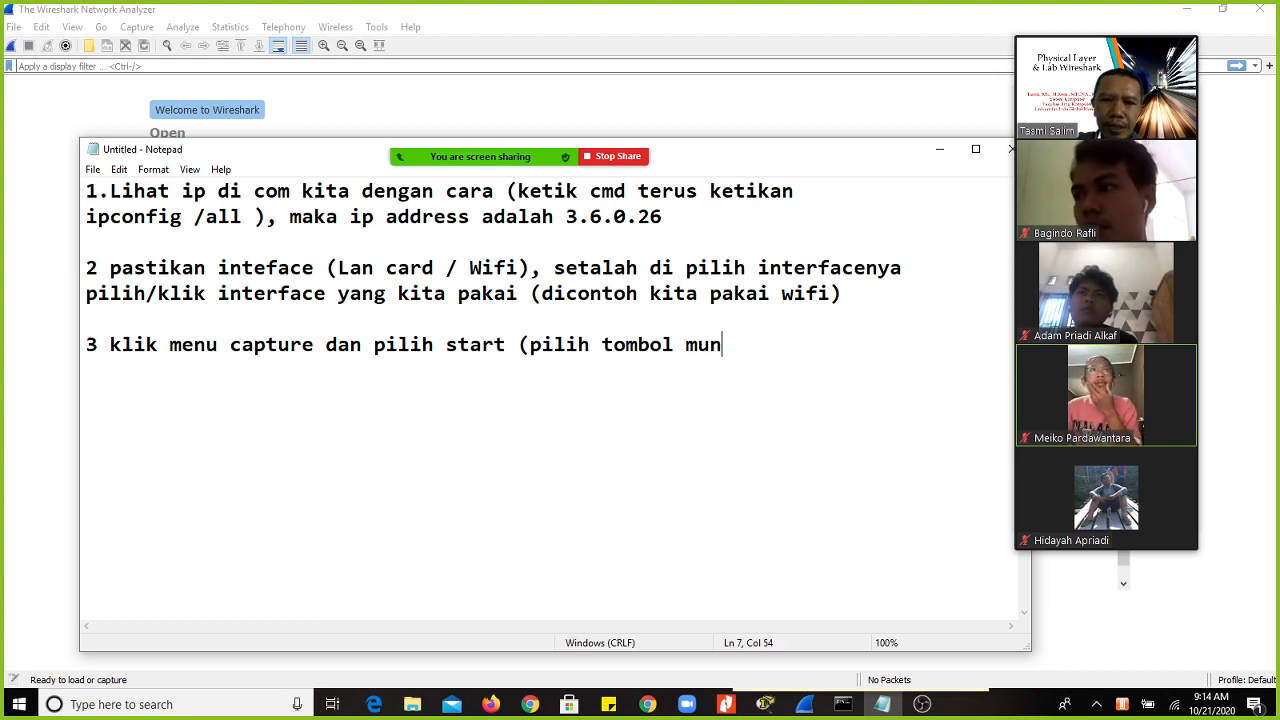
key(BackSpace)
key(BackSpace)
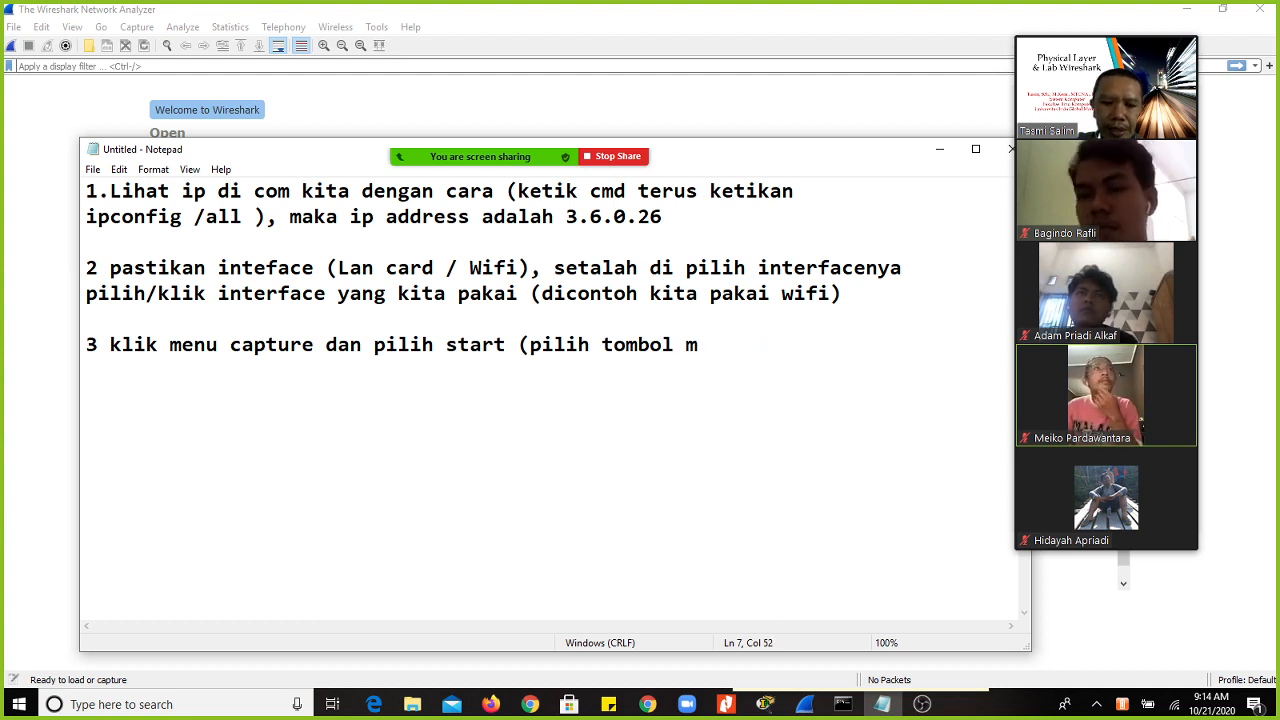
text(enu start)
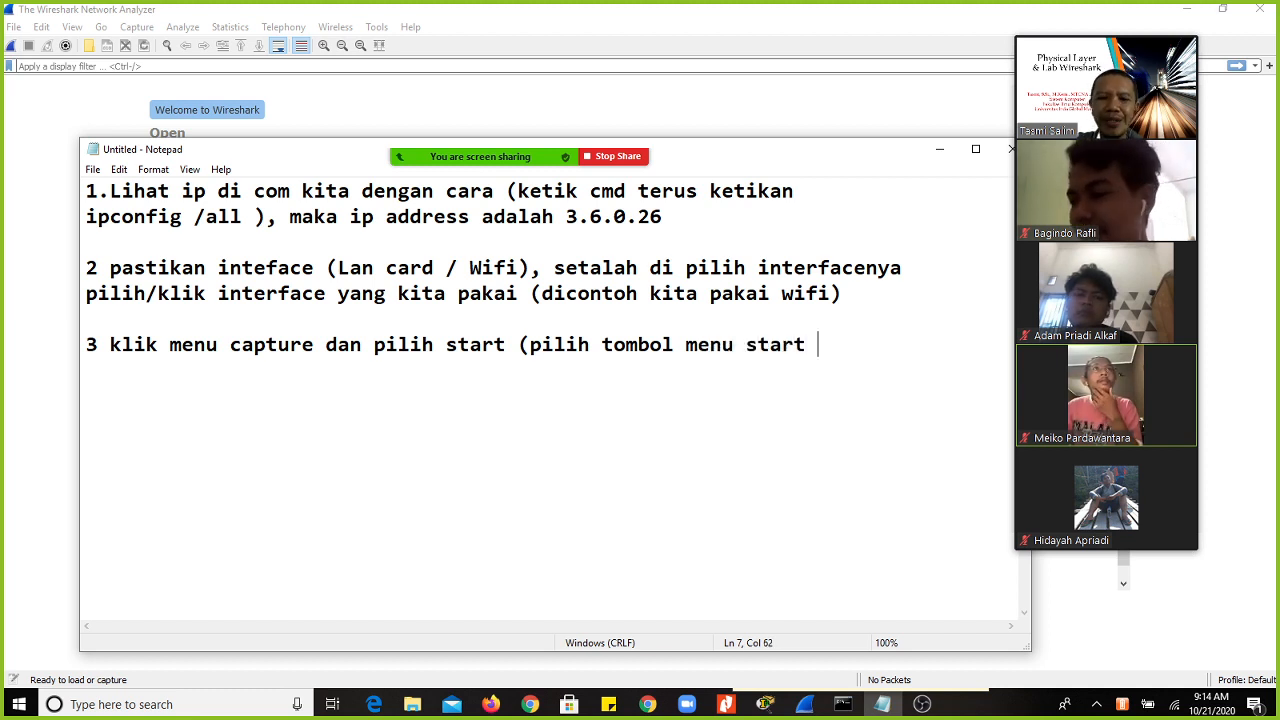
Step: Complete the parenthetical remark in point 3 with "disudut paling kiri)" and start a new line
text(rdisu)
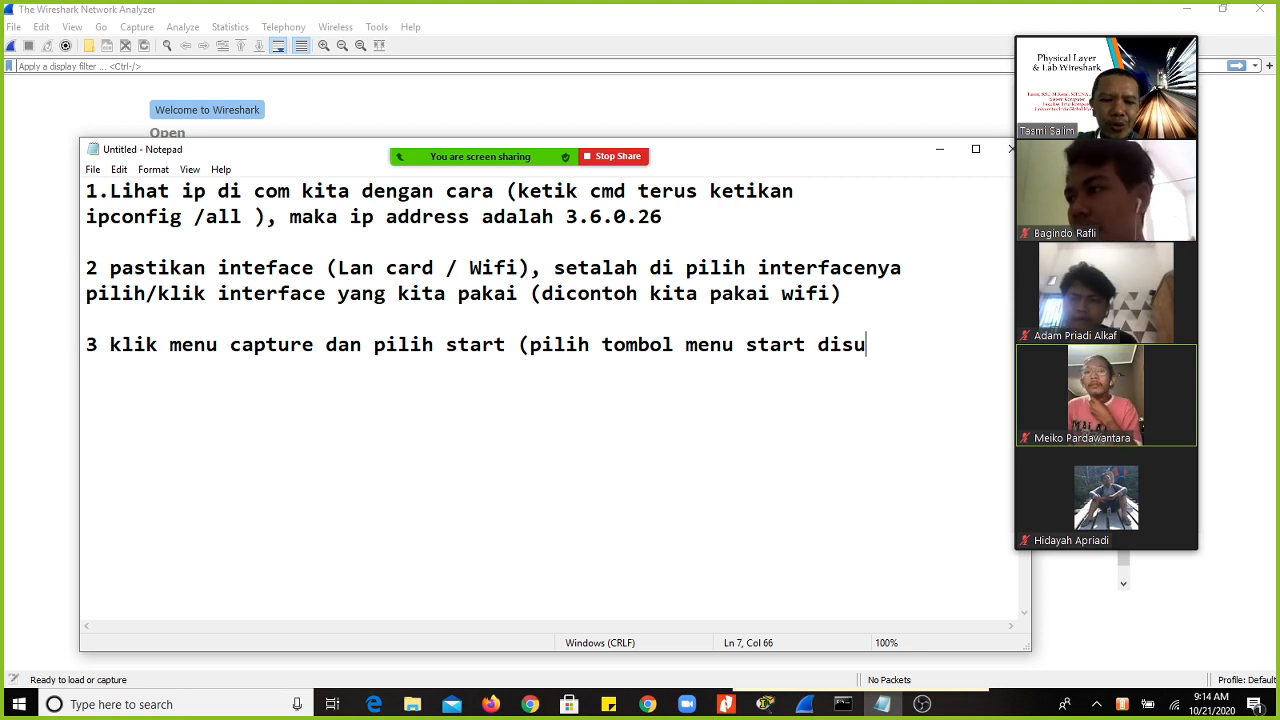
text(dut ki)
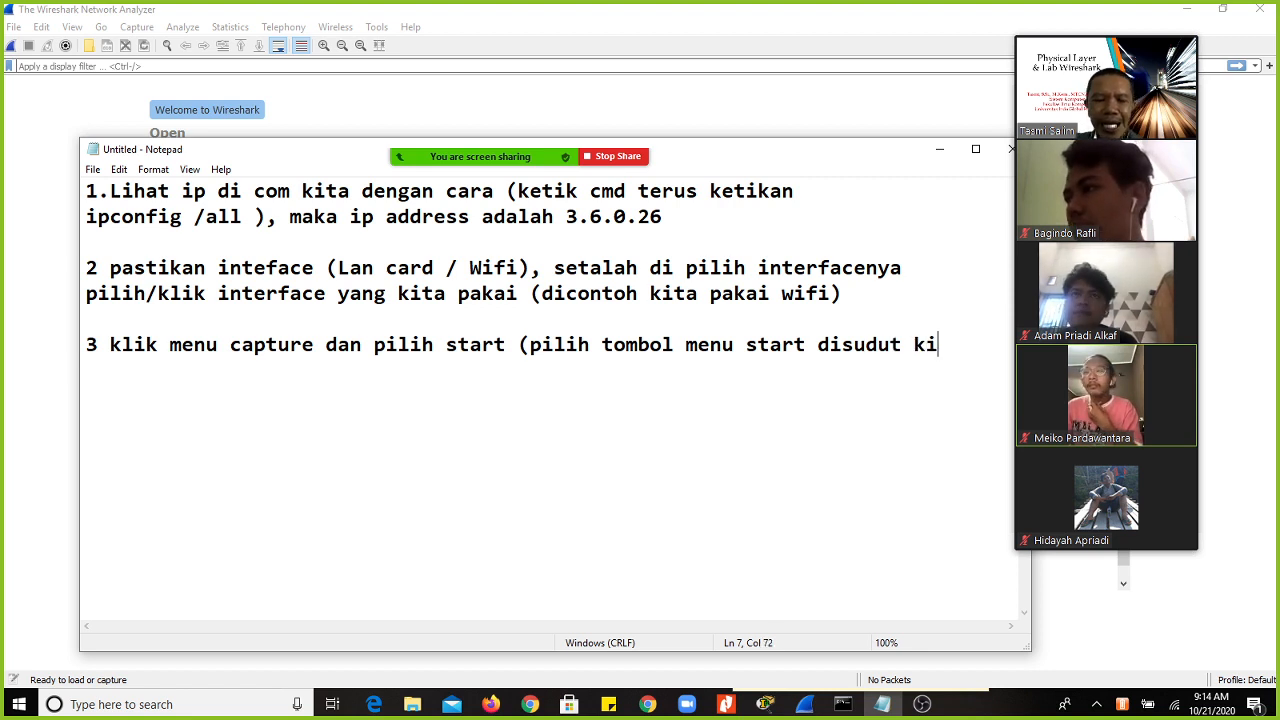
key(BackSpace)
key(BackSpace)
text(paling)
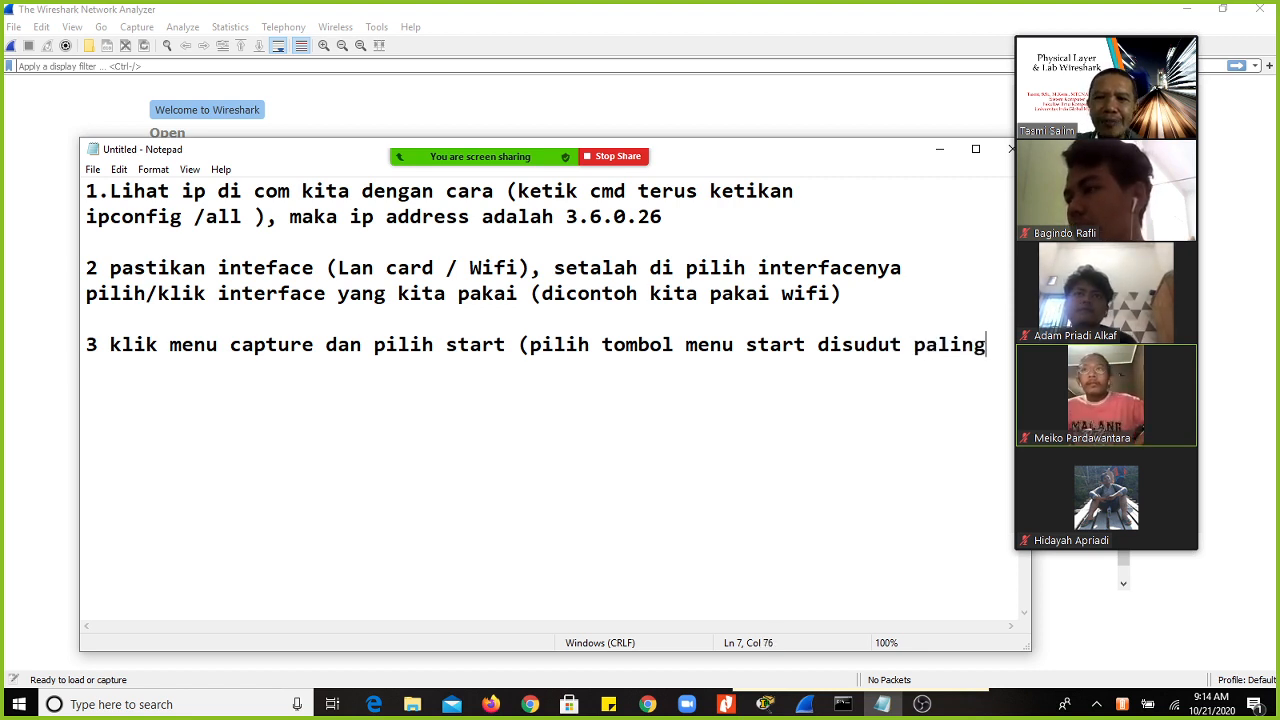
text( kiti)
key(BackSpace)
key(BackSpace)
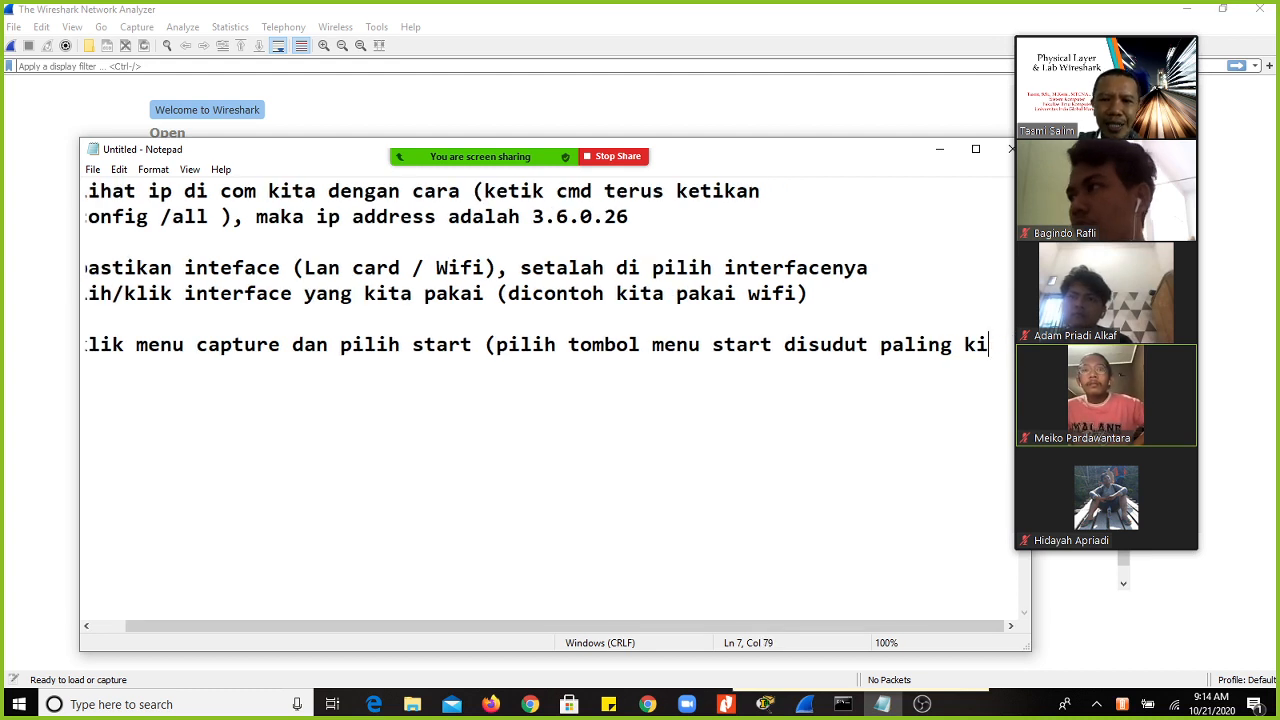
text(ri))
key(Return)
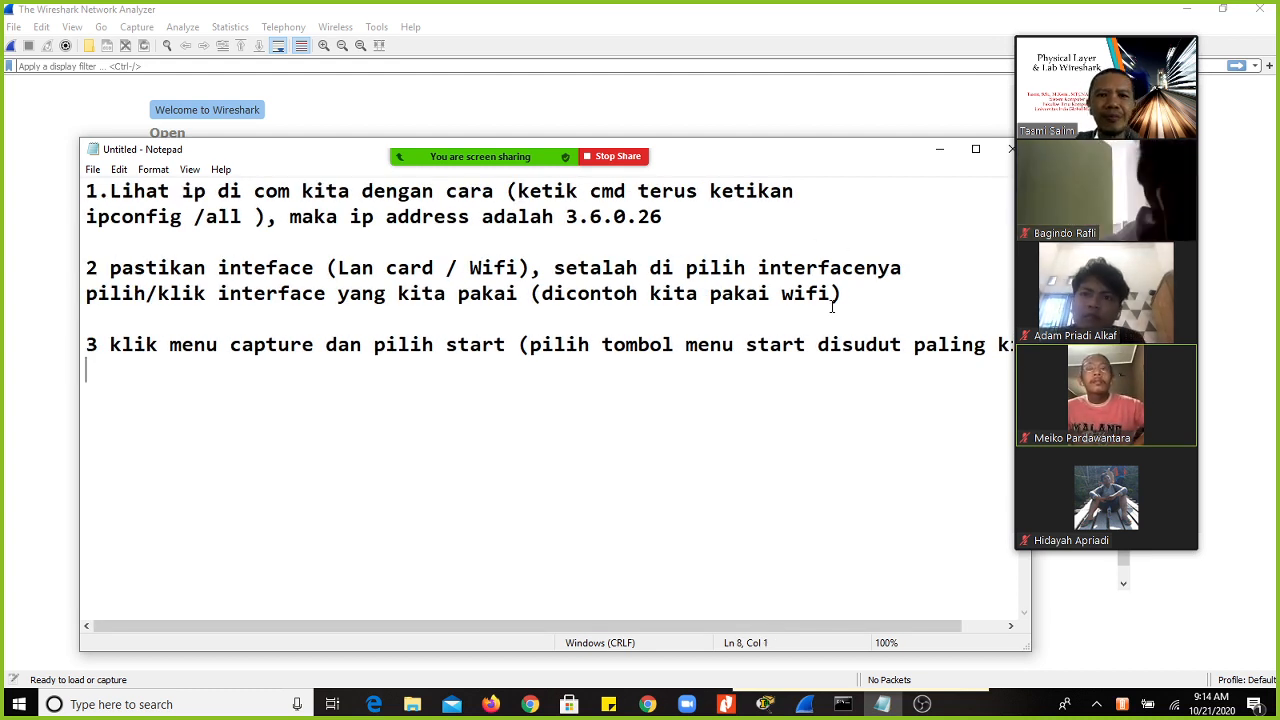
Step: Start a live packet capture on the Wi-Fi 2 interface in Wireshark and switch to the Chrome browser
click(213, 129)
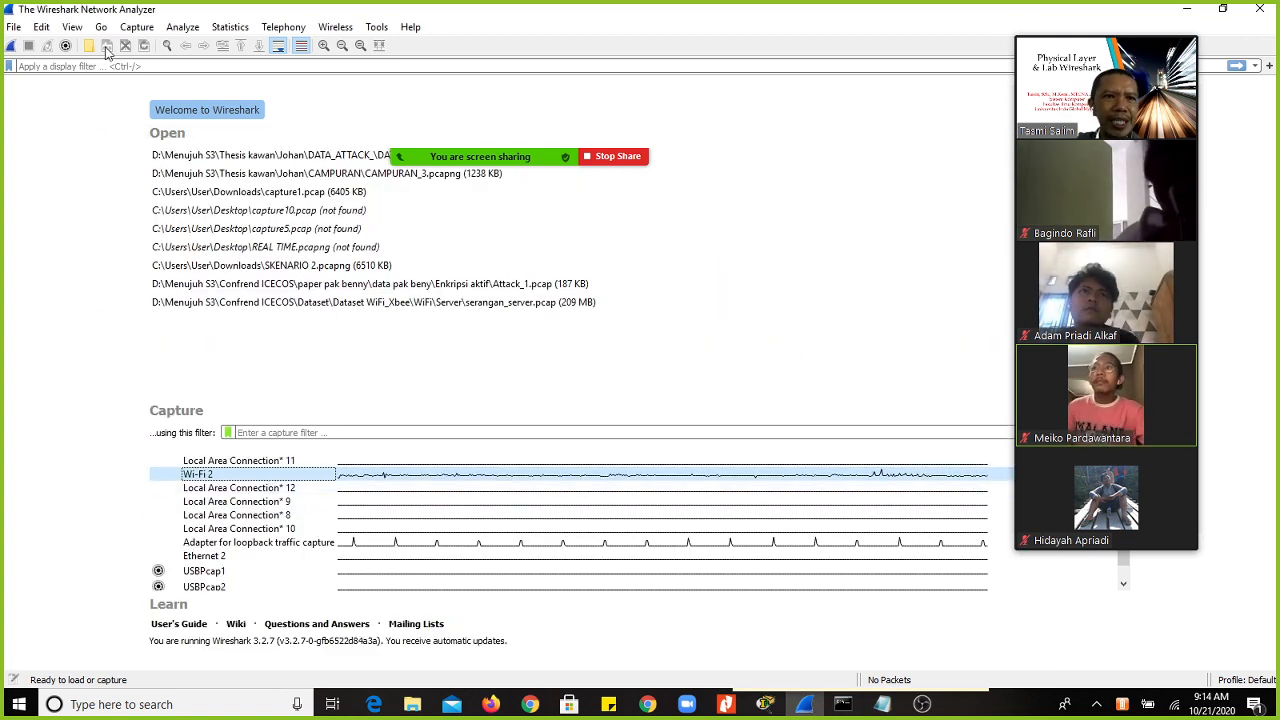
click(10, 46)
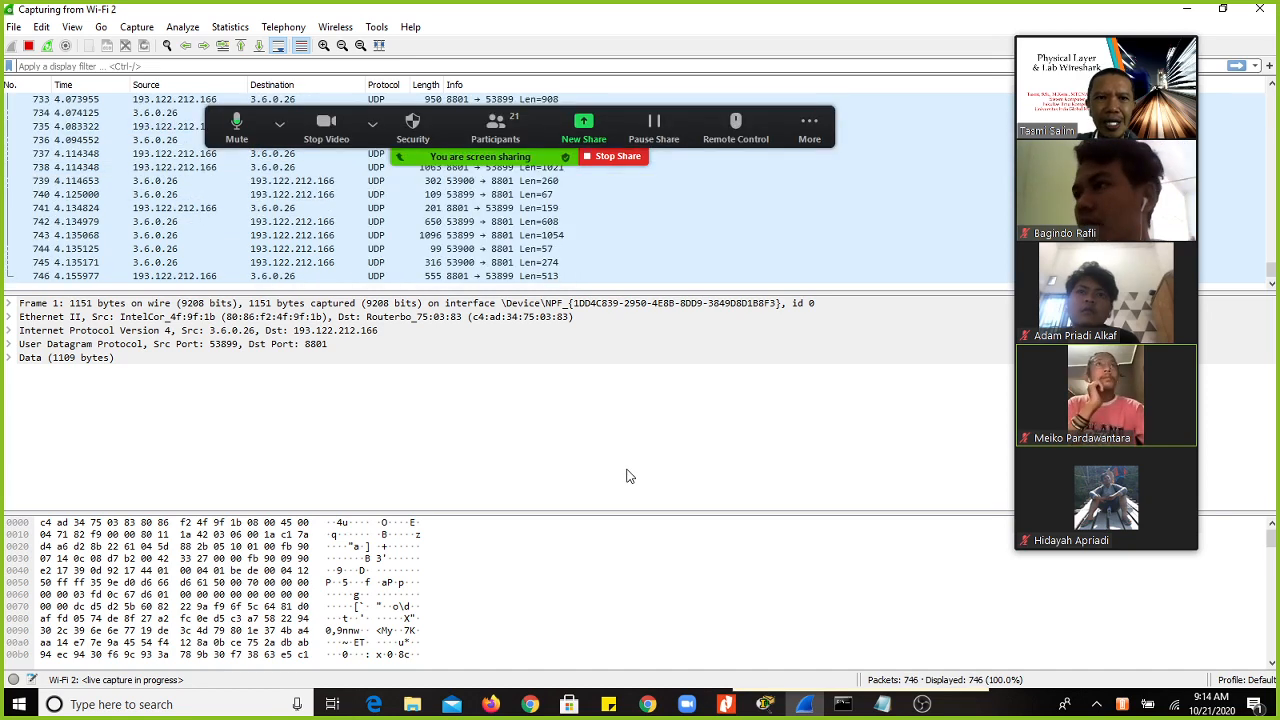
click(648, 706)
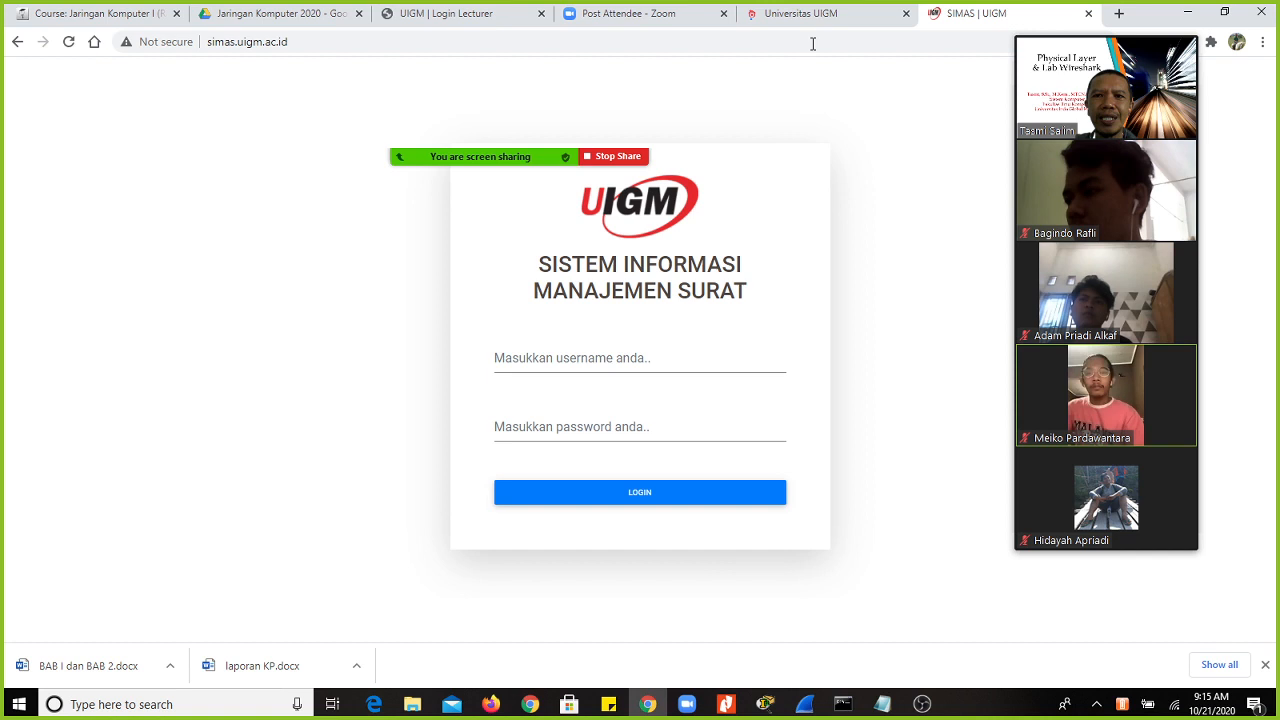
Step: Return to the Notepad notes and begin the fourth point with "4. kita browsing ke sebuah website (misalnya"
key(alt+Tab)
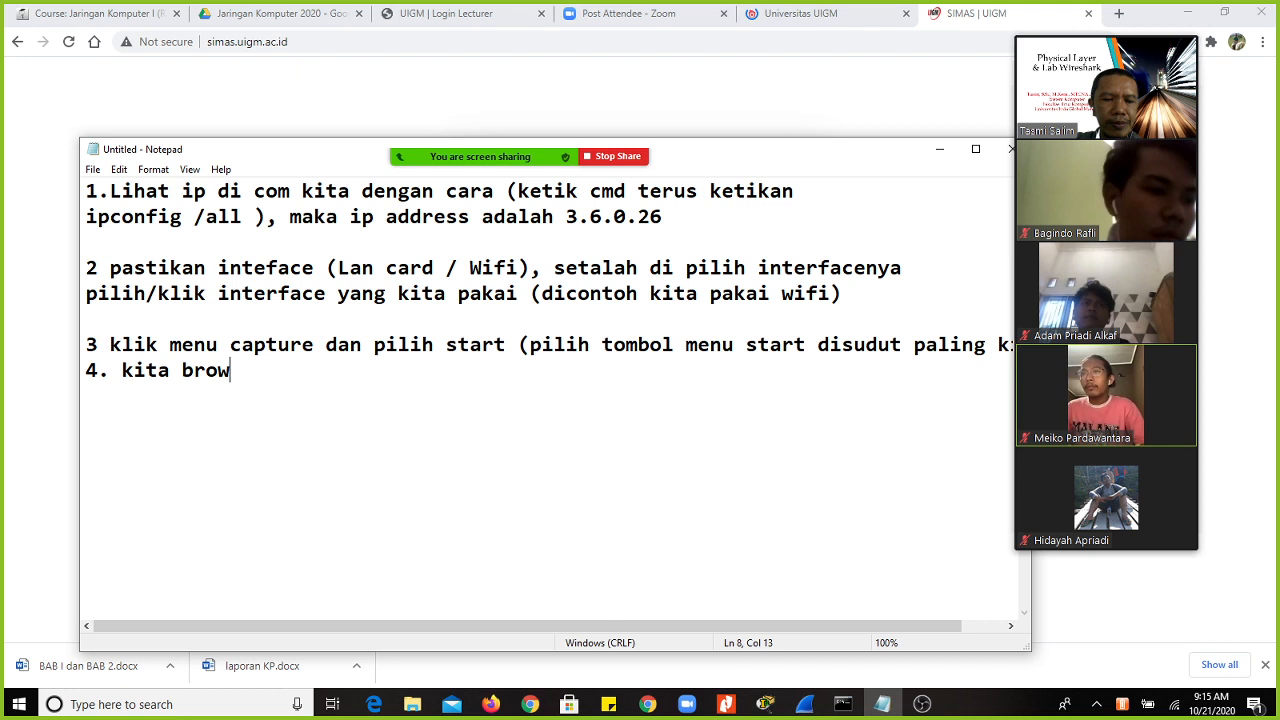
text(sing ke sebuah web)
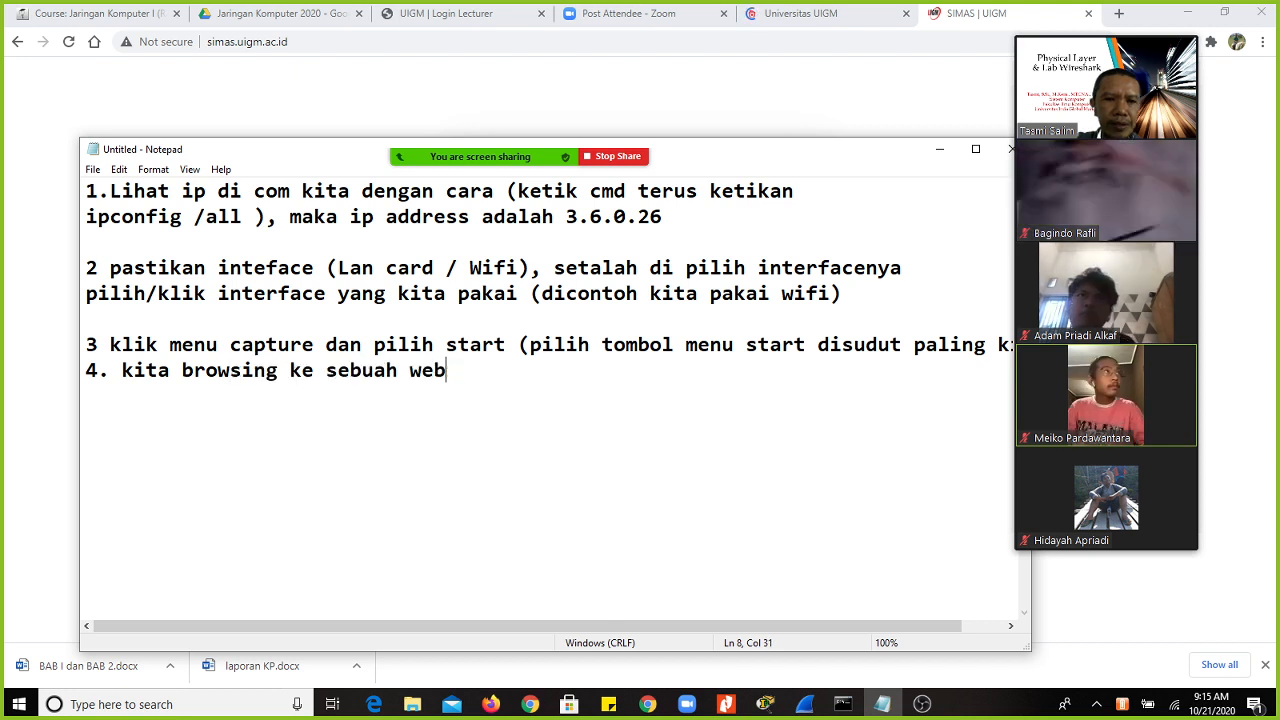
text(sit)
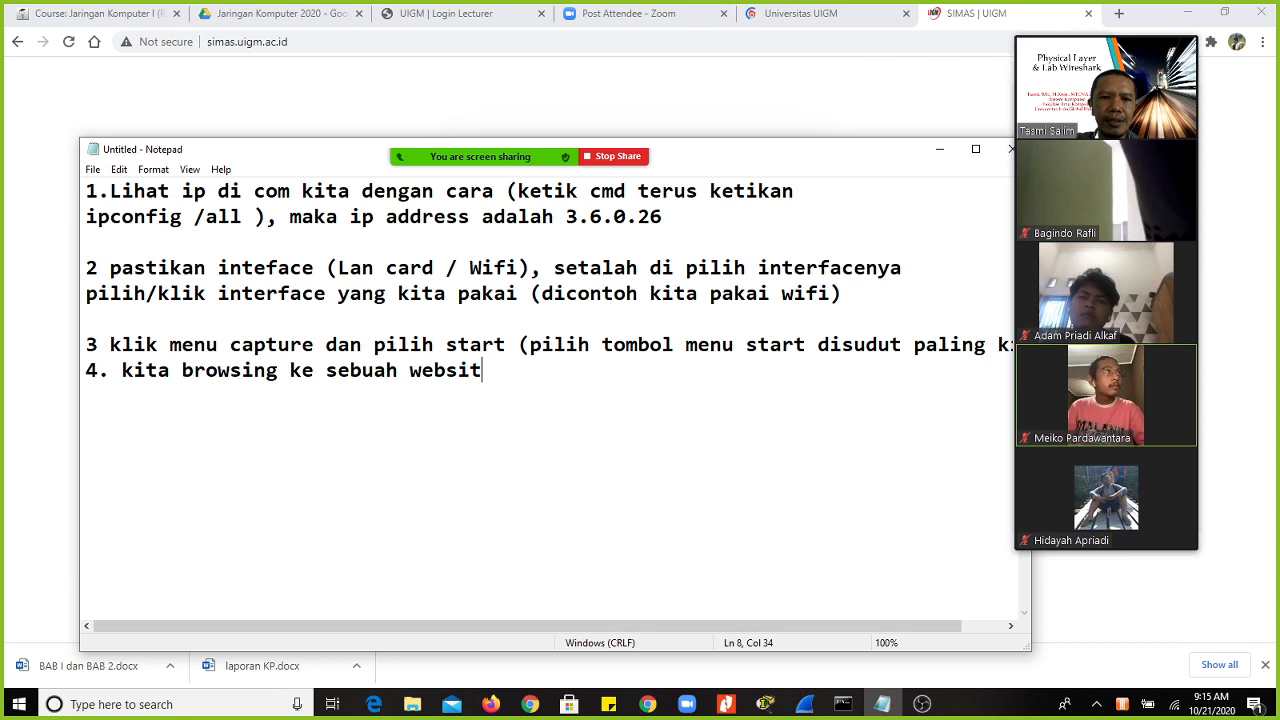
text(e (misalnya)
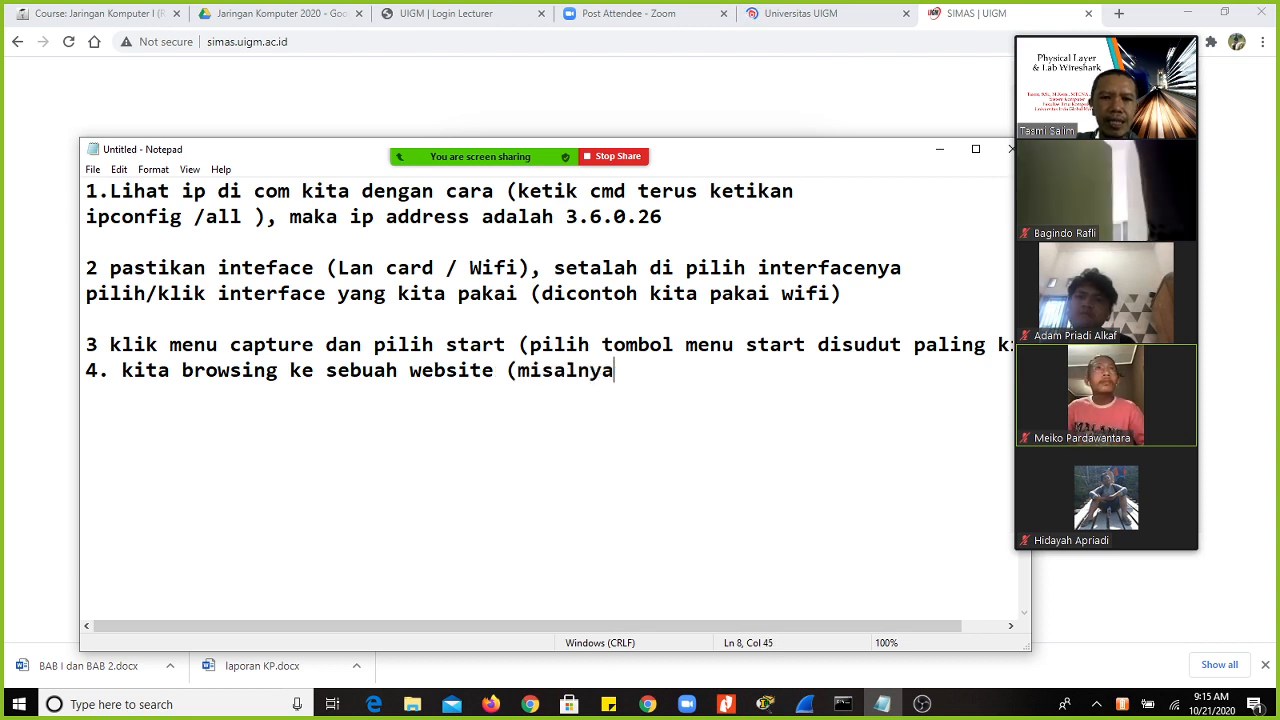
Step: Complete the parenthetical example in point 4 with "adalah uigm.ac.id)", correcting the mistyped word "adalah"
text( dalah)
key(BackSpace)
key(BackSpace)
key(BackSpace)
key(BackSpace)
key(BackSpace)
text(a)
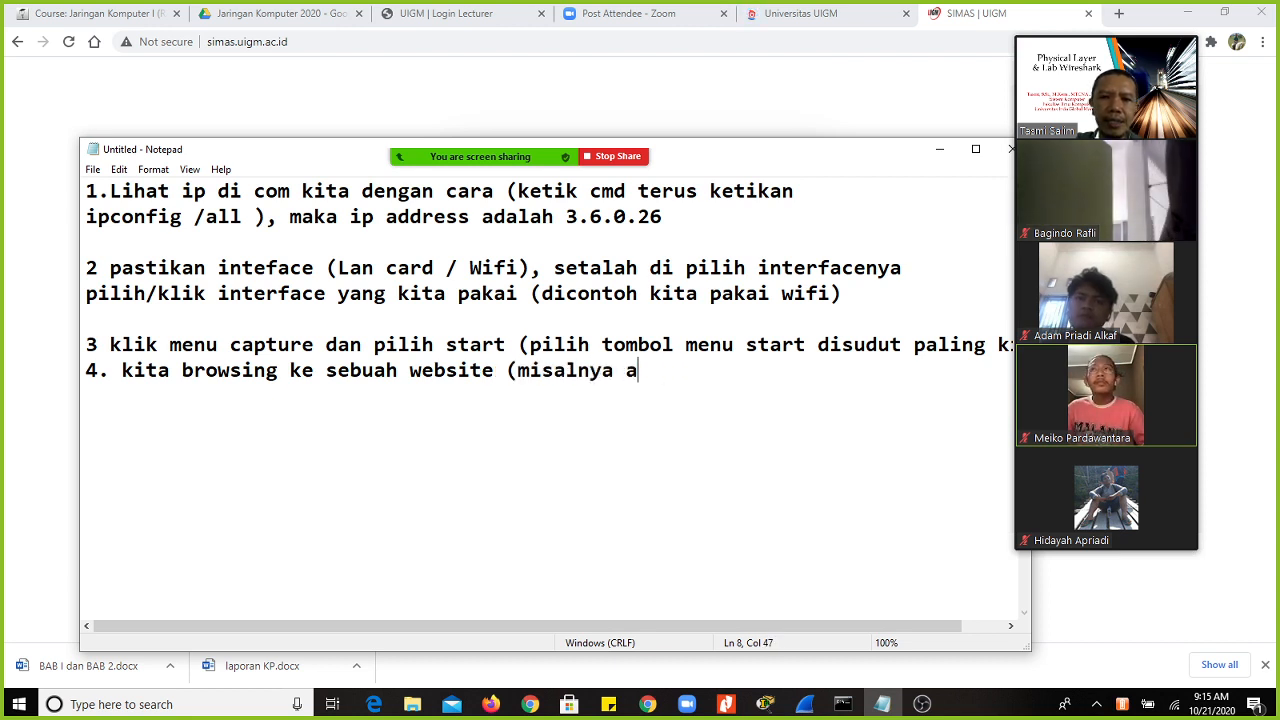
text(dalah uig)
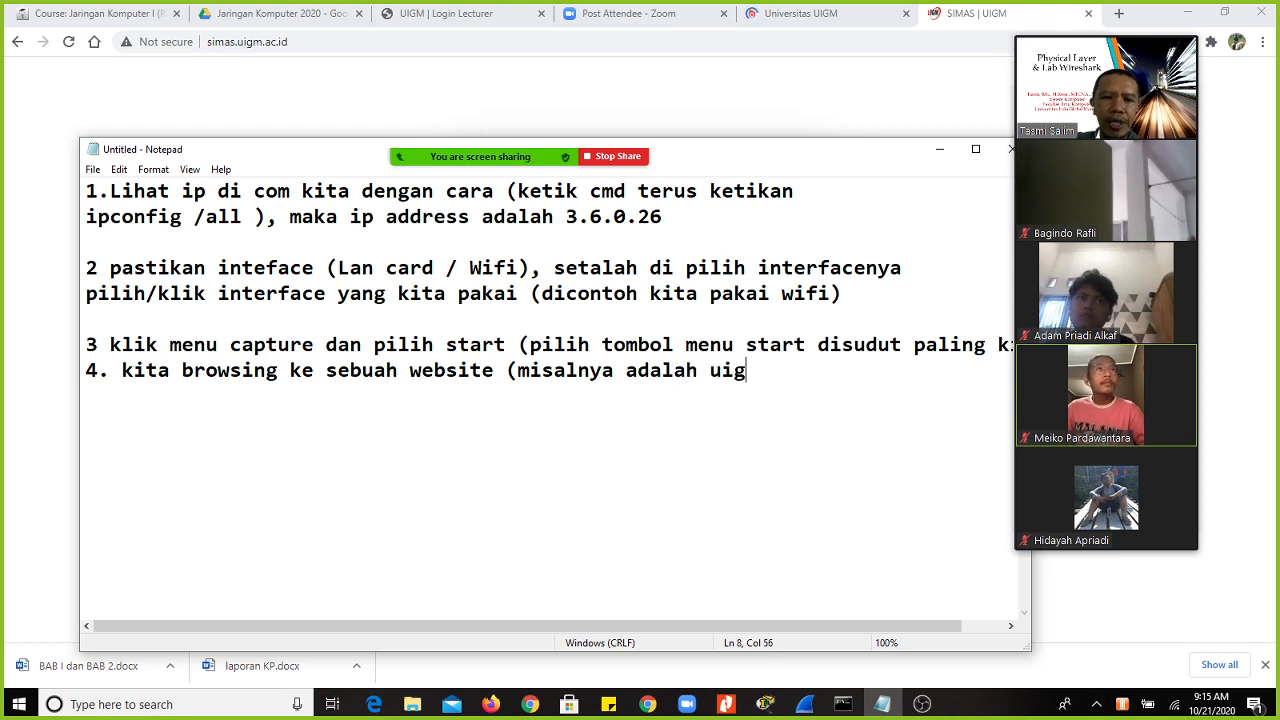
text(m.ac.id)
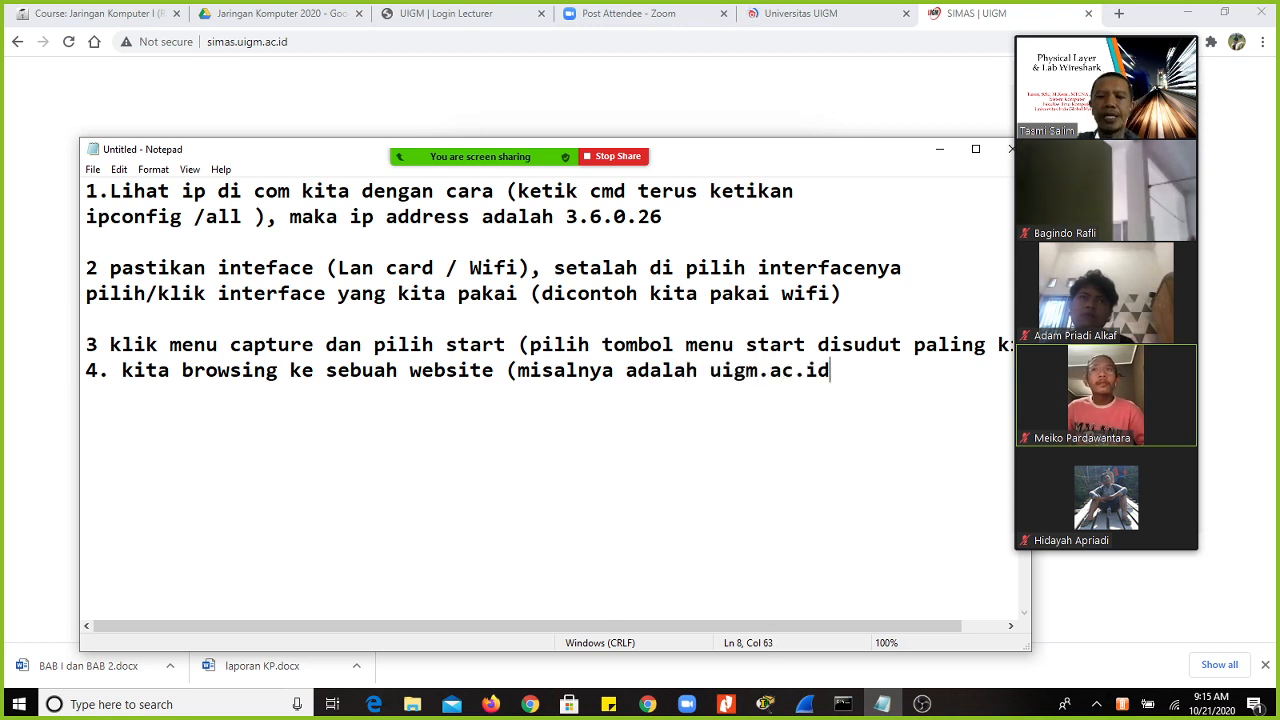
text())
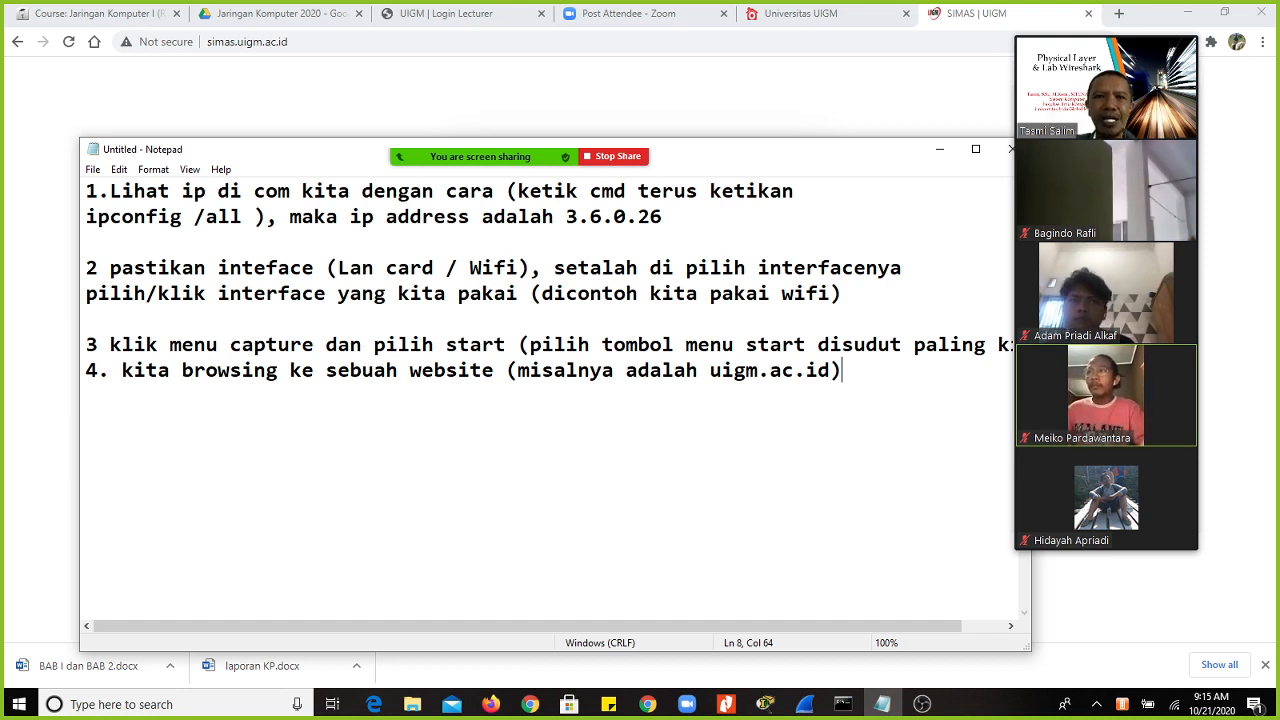
Step: Switch to Wireshark and stop the live capture on the Wi-Fi 2 interface
click(805, 705)
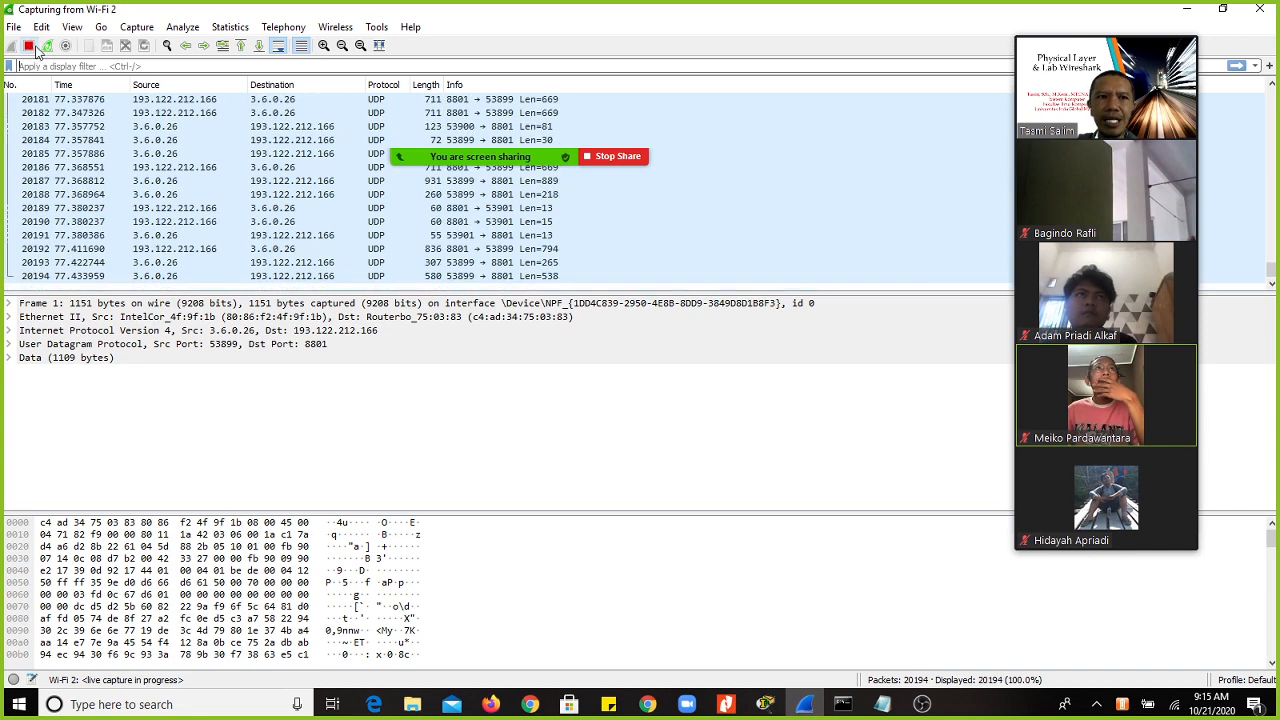
click(136, 27)
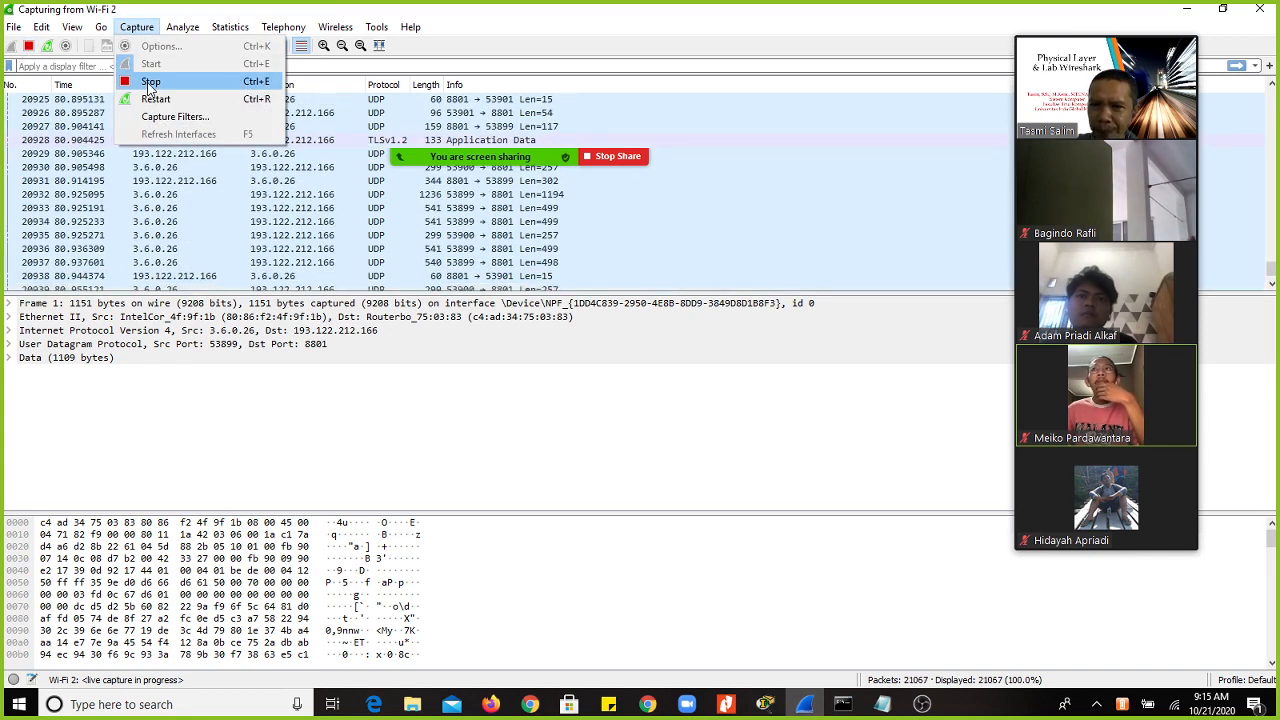
mouse_move(72, 27)
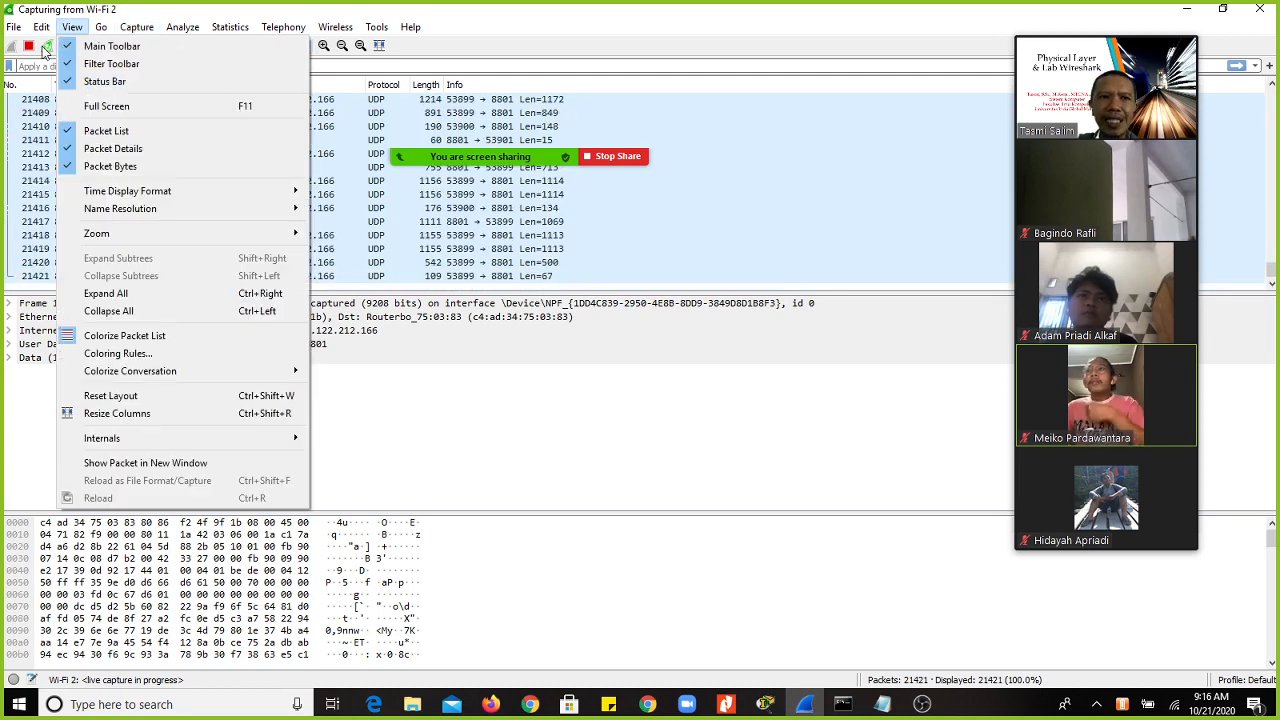
click(29, 47)
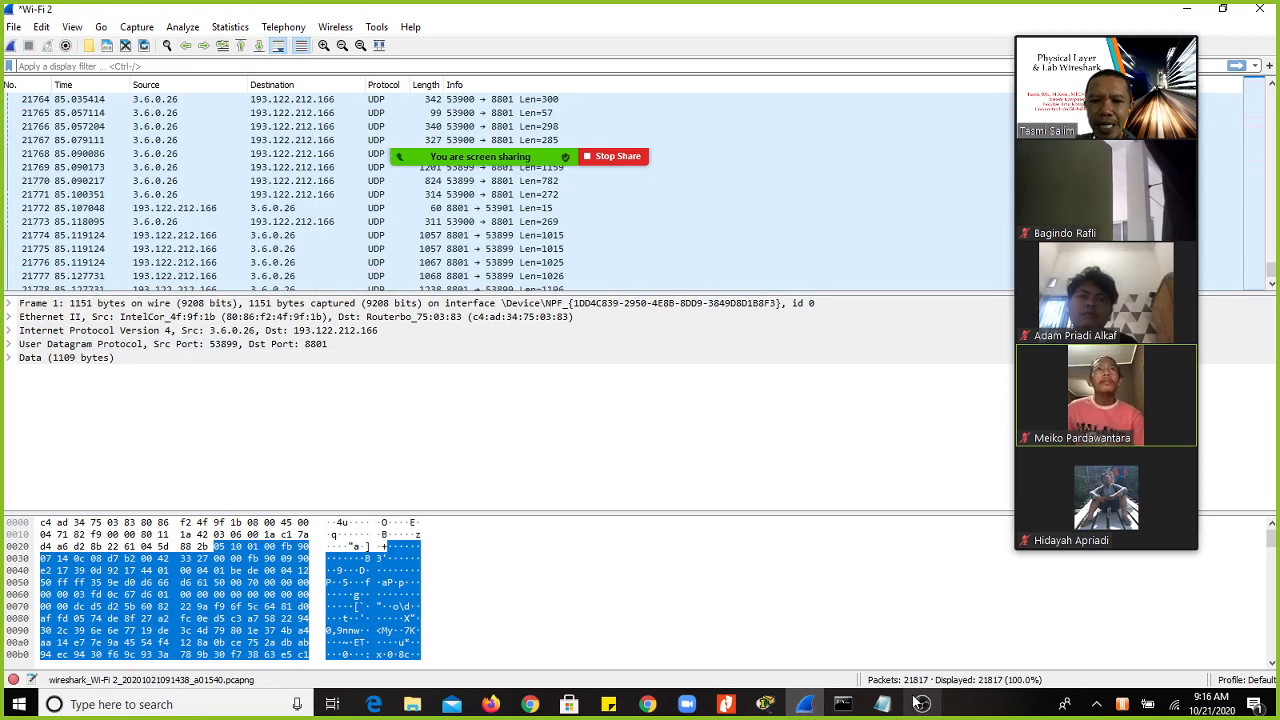
Step: Return to the Notepad notes and add a fifth point reading "5. saya pilih menu stop untuk berhenti proses capture"
click(883, 704)
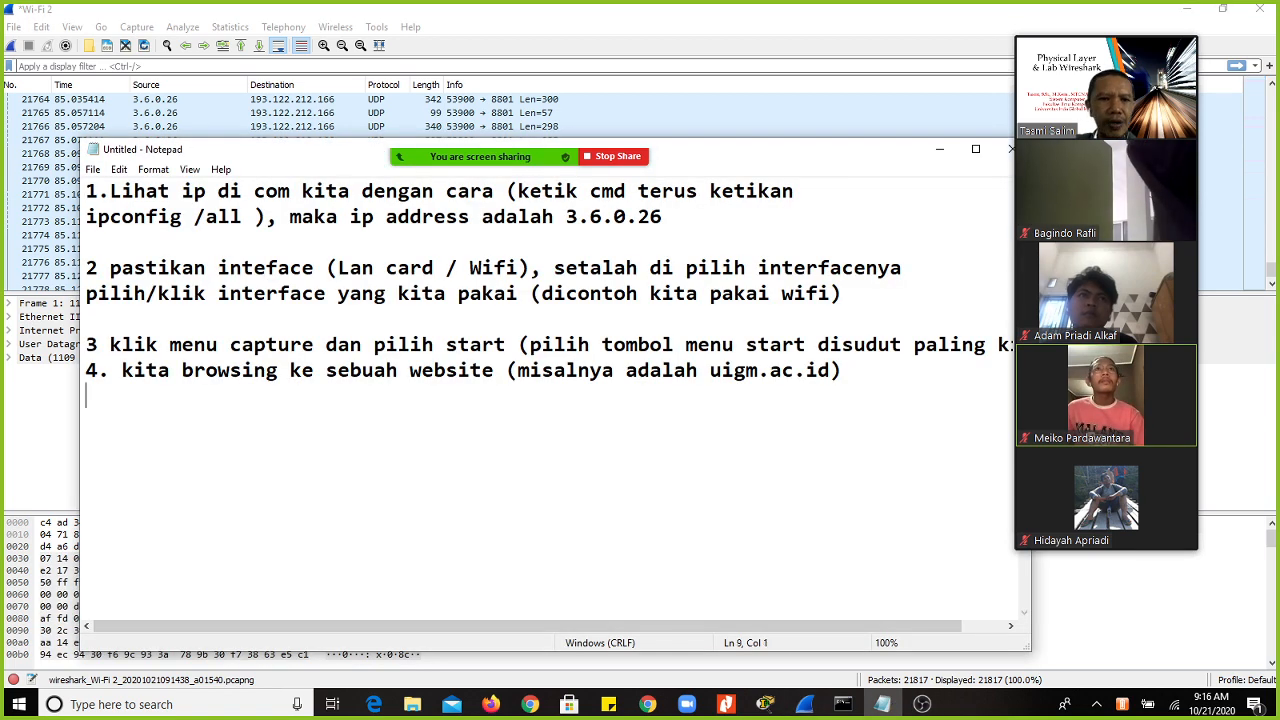
text(5. saya p)
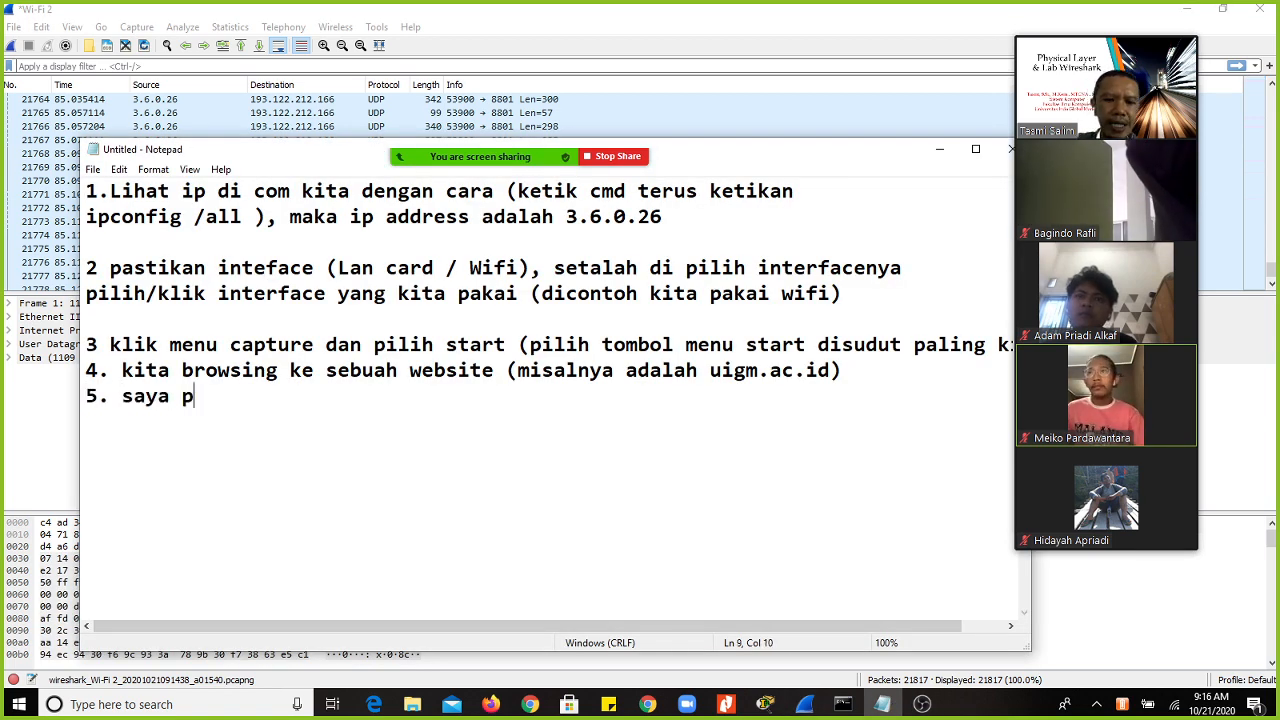
text(ilih me)
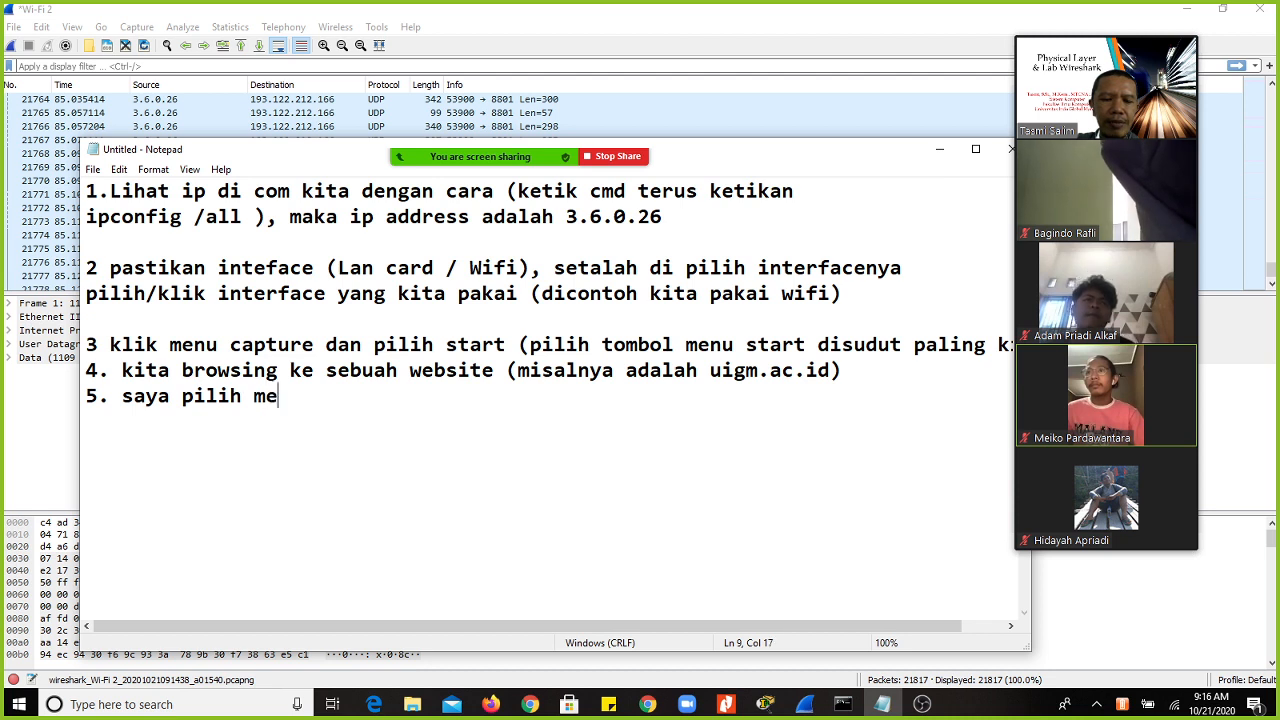
text(nu stop unu)
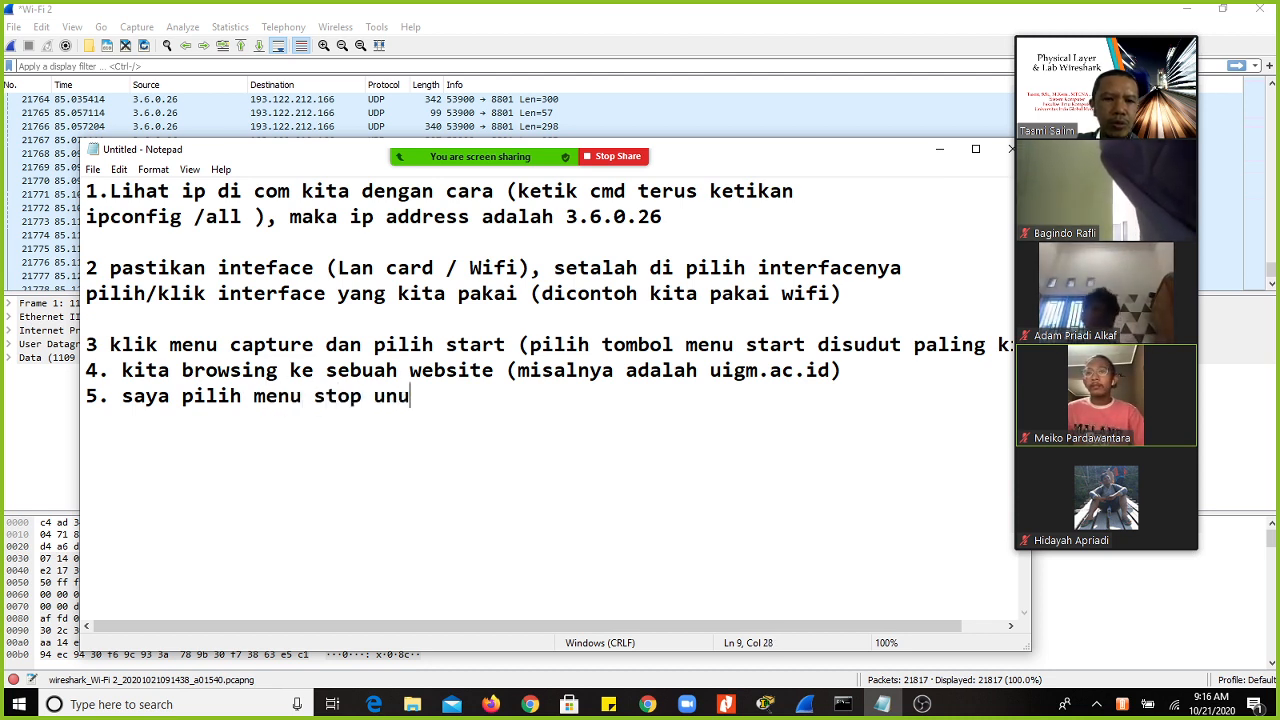
key(BackSpace)
text(tuk )
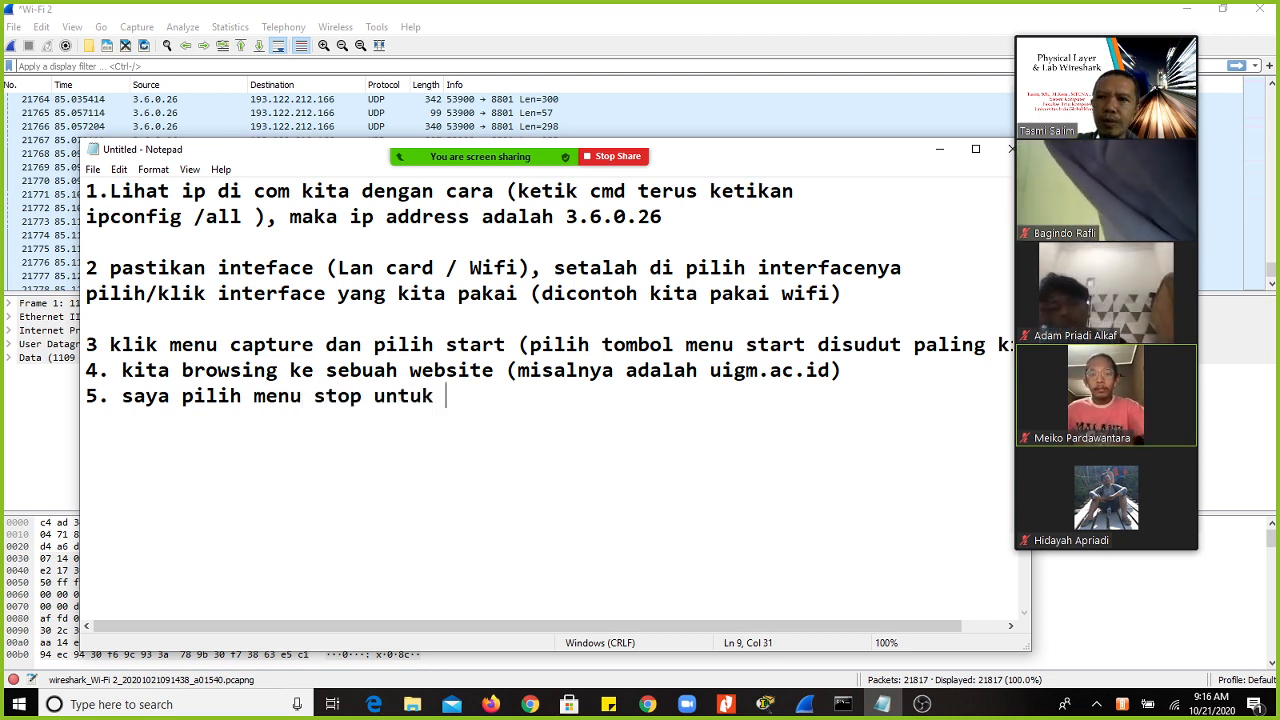
text(berh)
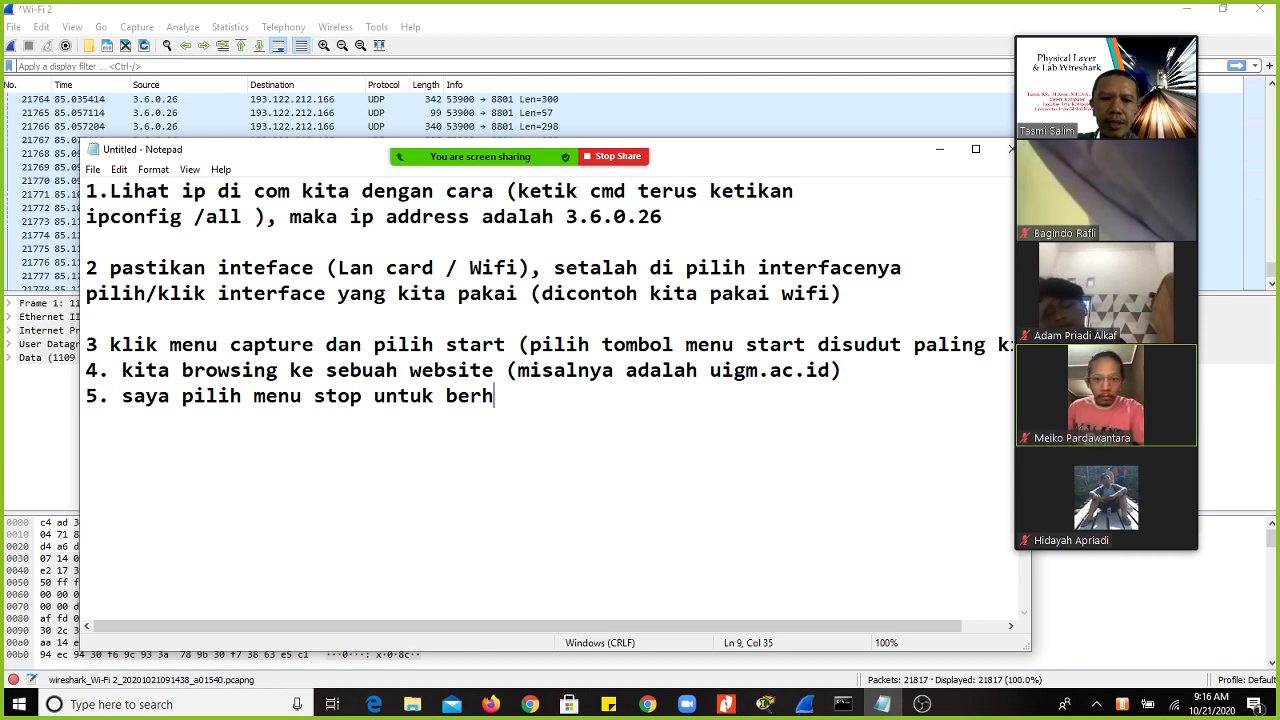
text(enti pr)
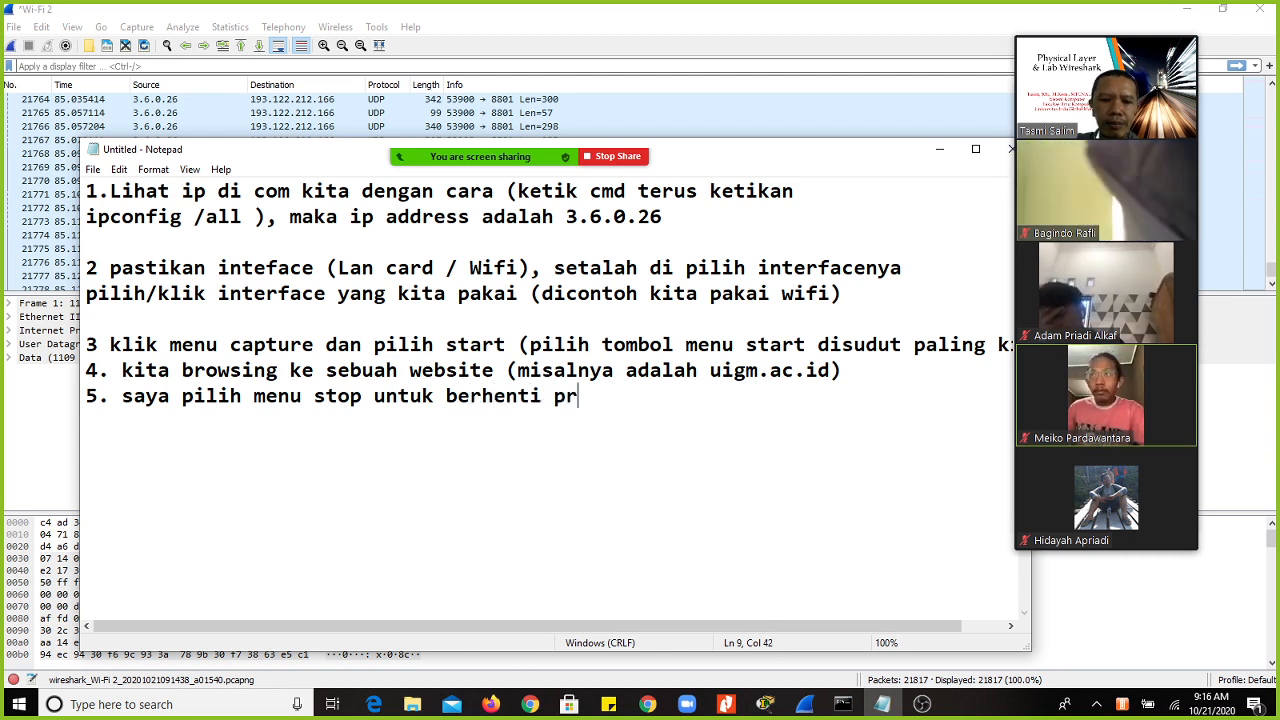
text(oses )
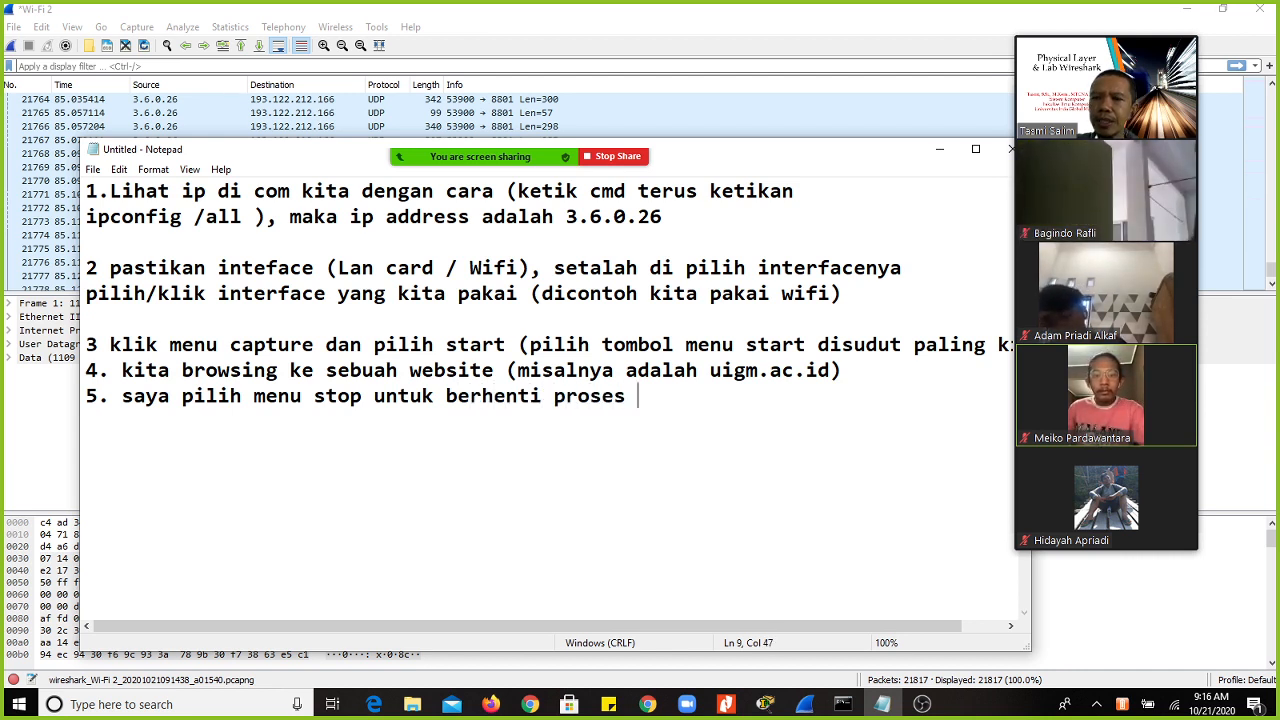
text(capture)
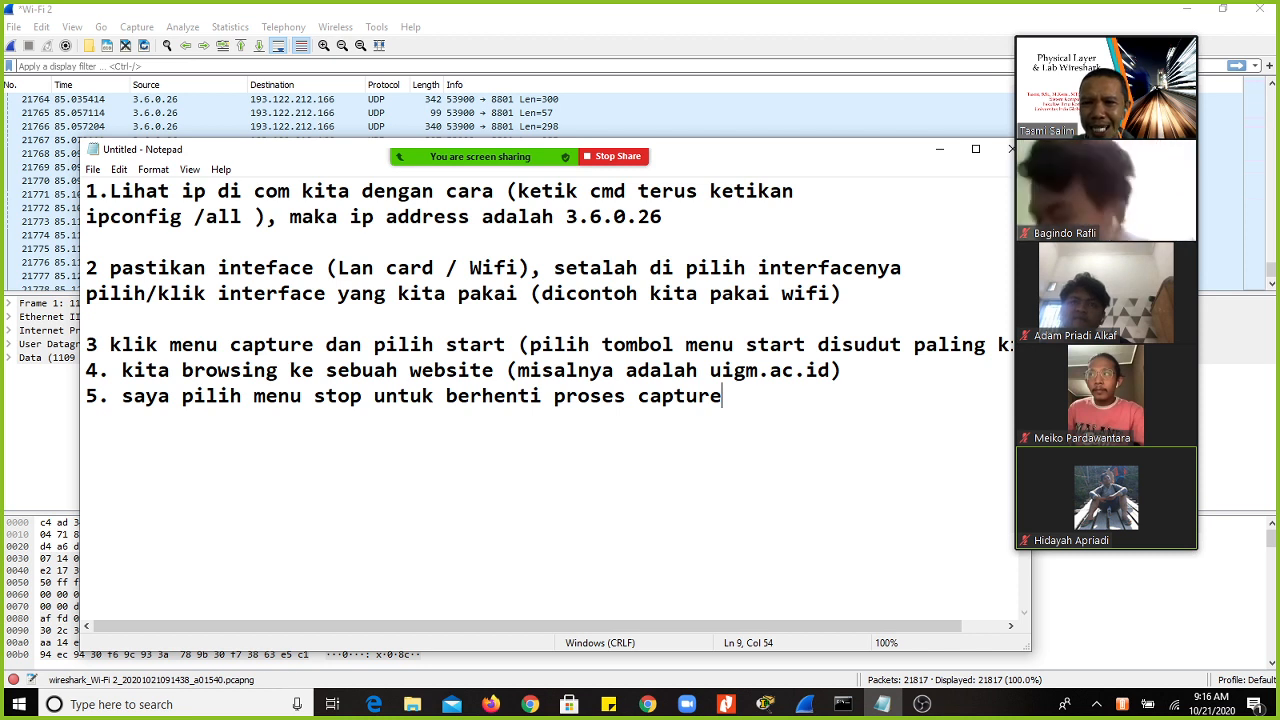
Step: Start the sixth point on a new line with "6 analisi pake"
key(Return)
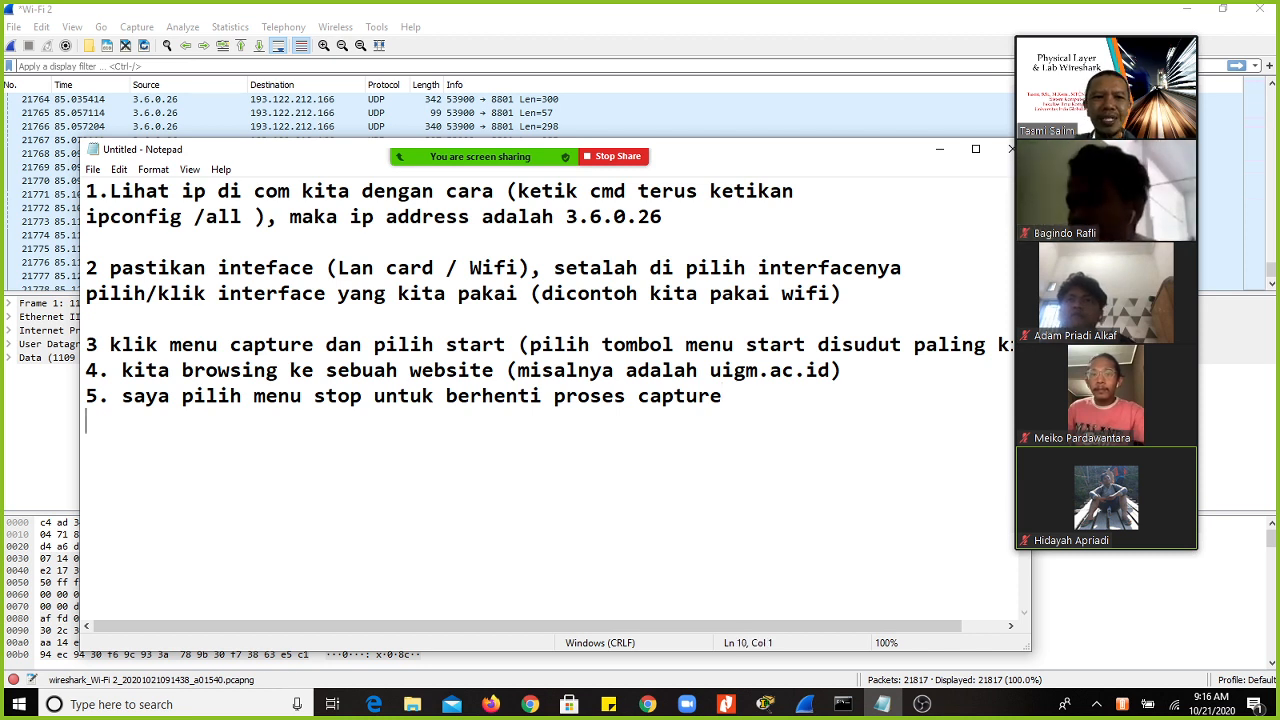
text(6)
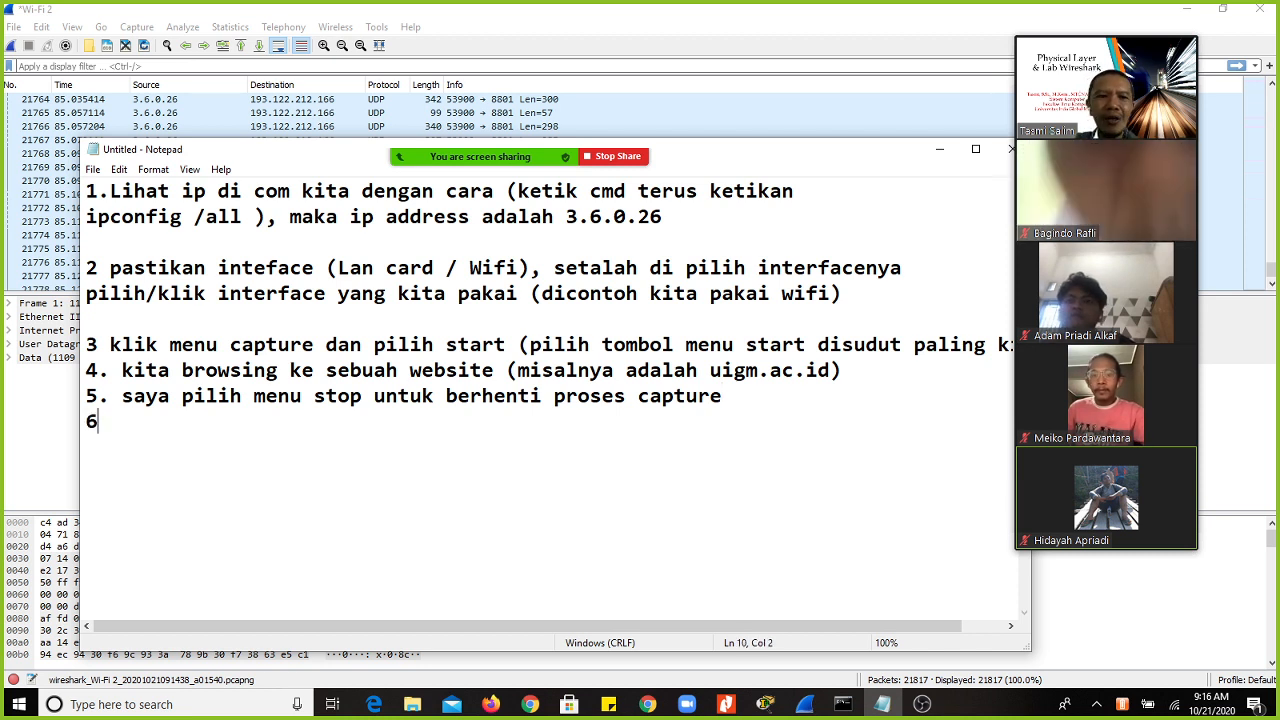
text( analisi)
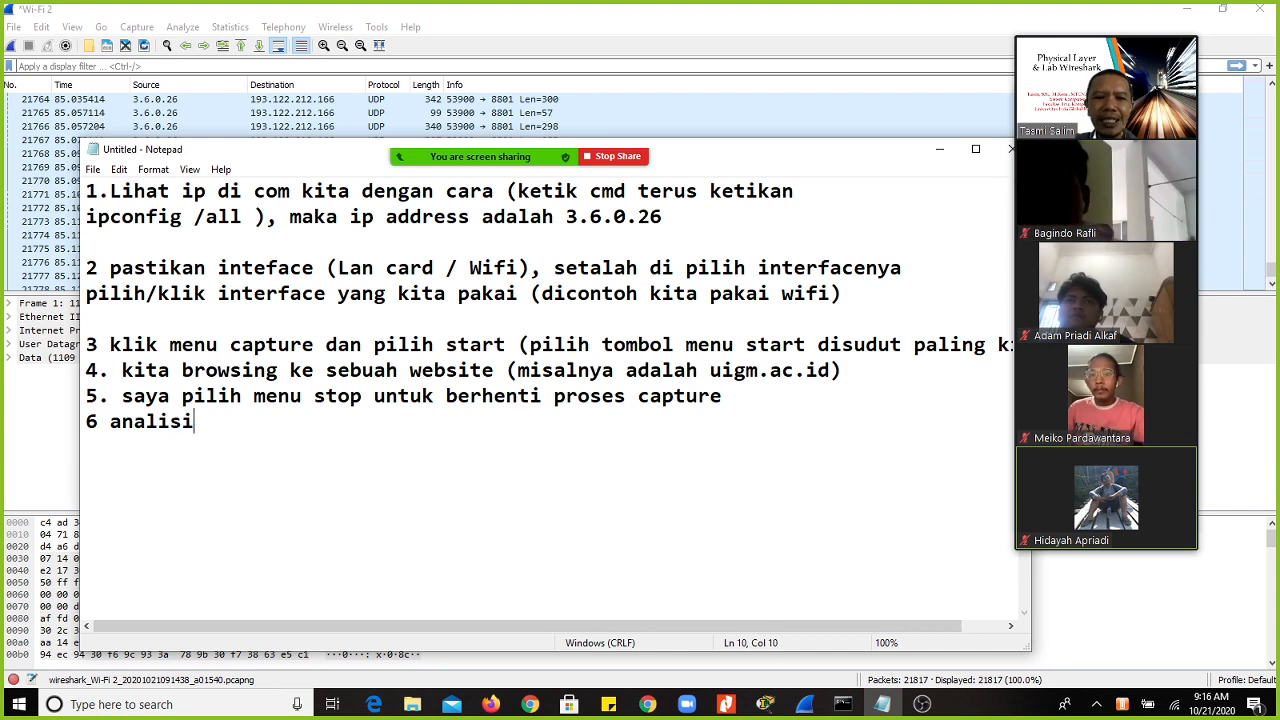
text( pake)
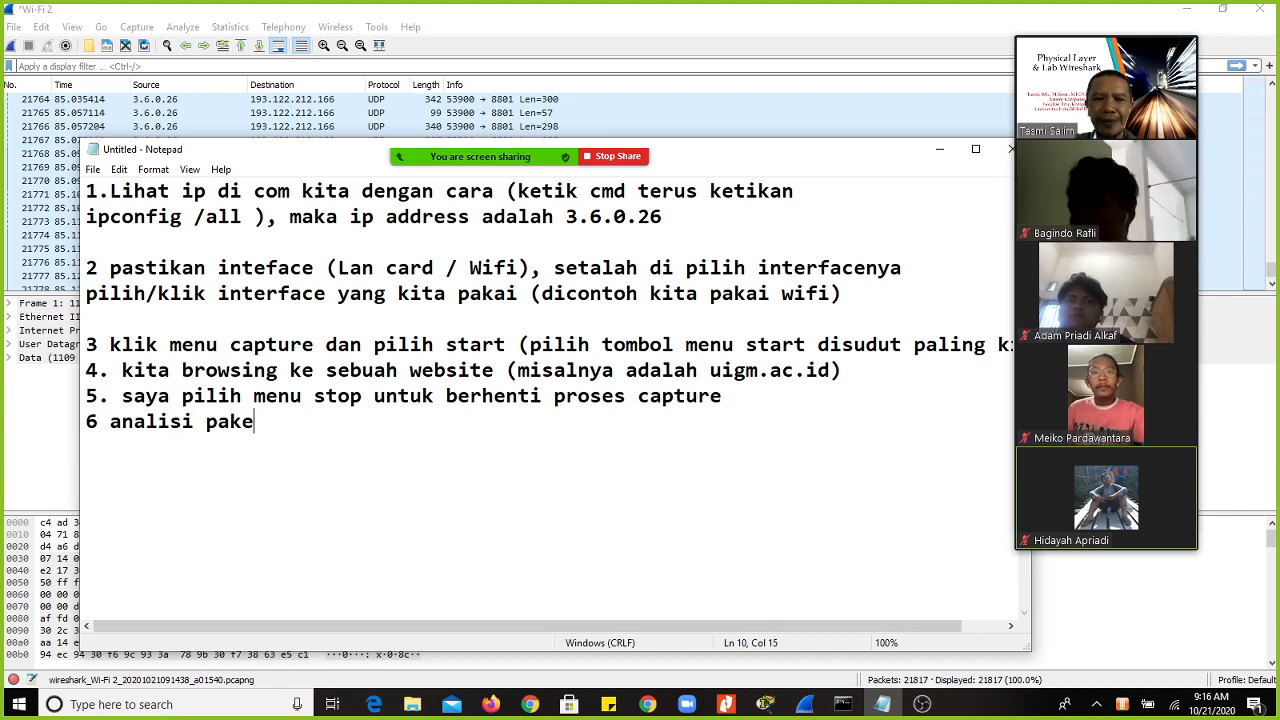
key(BackSpace)
key(BackSpace)
key(BackSpace)
key(BackSpace)
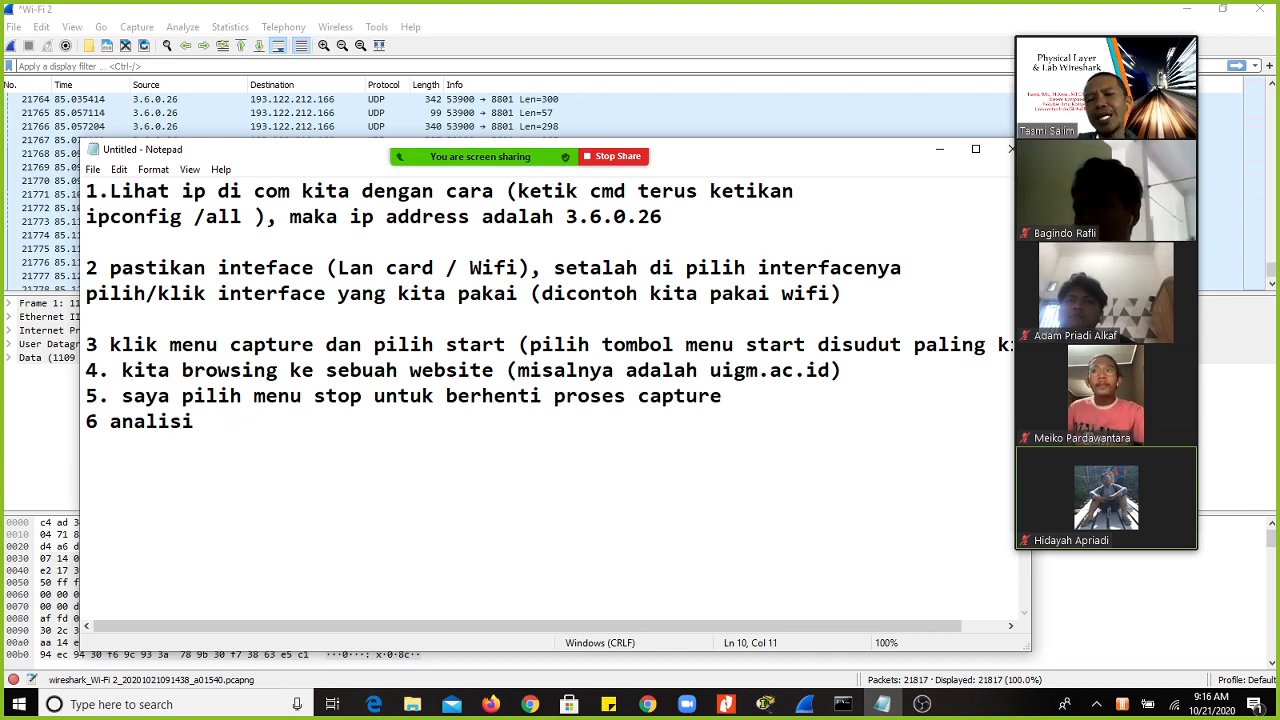
text(pake)
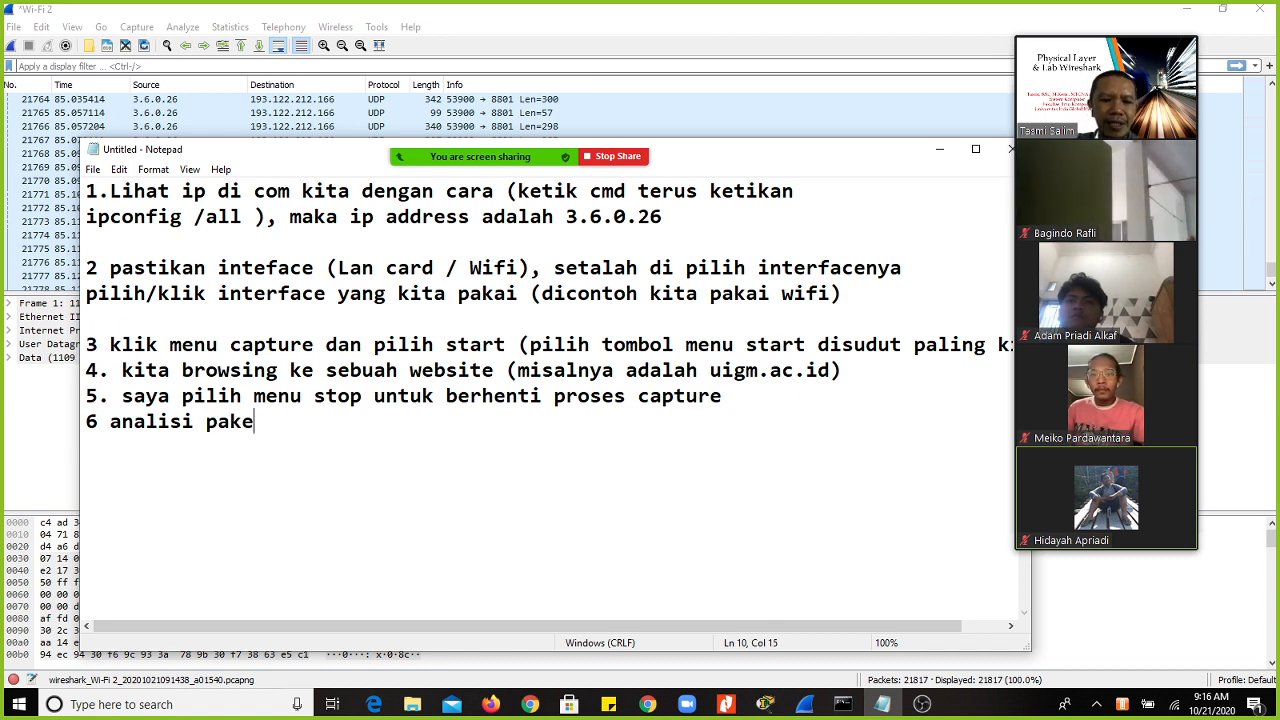
Step: Continue point 6 so it reads "6 analisi paket dengan cara klik menu s", correcting the mistyped "dengan"
text(t denfan)
key(BackSpace)
key(BackSpace)
key(BackSpace)
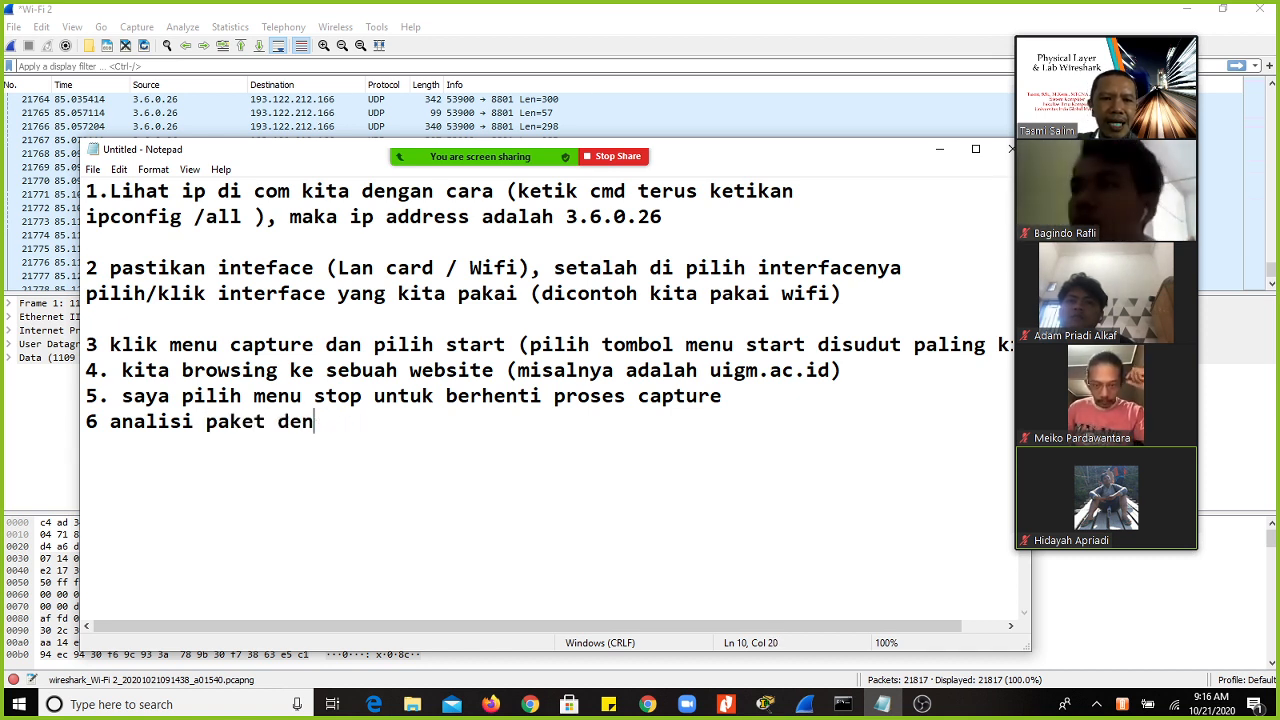
text(gan)
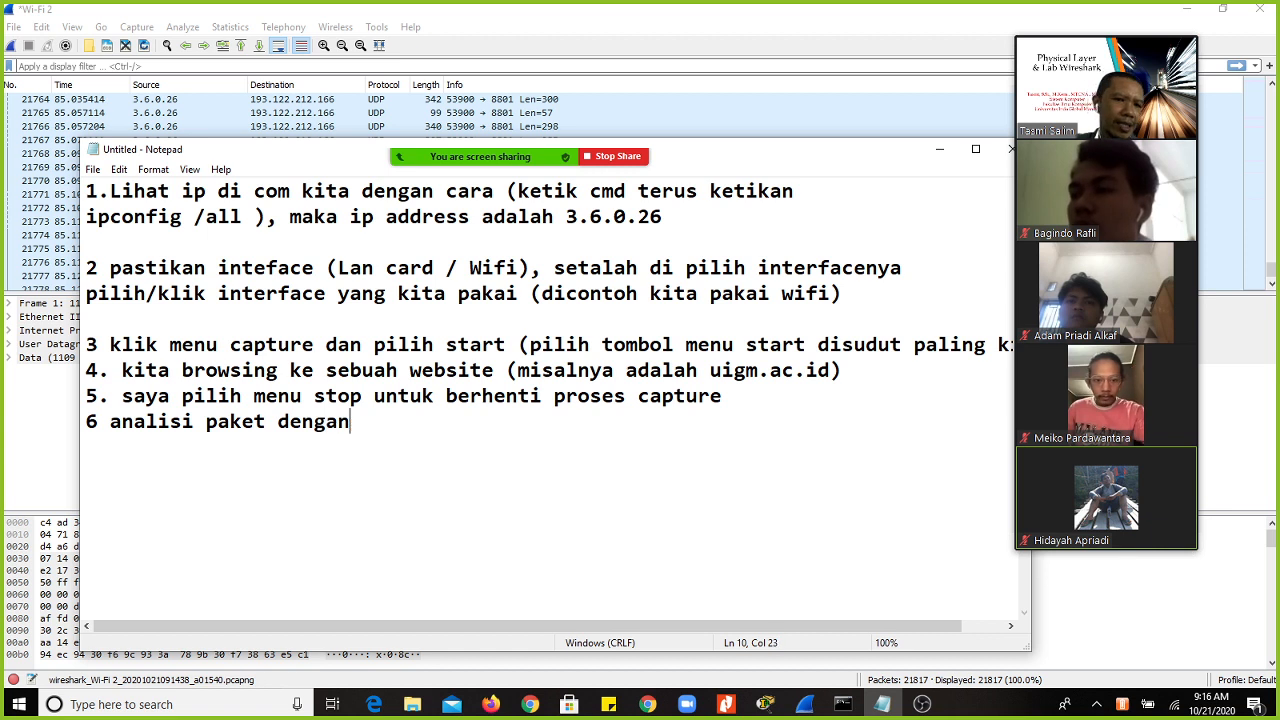
text( cara kl)
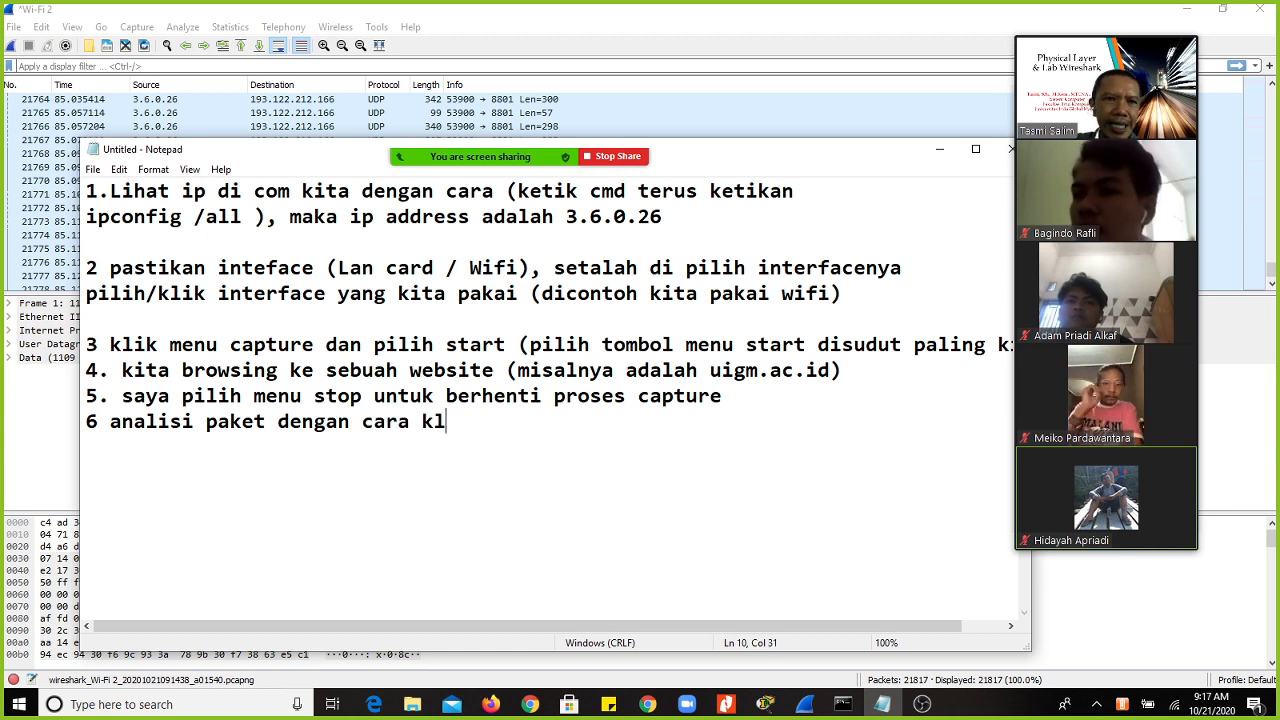
text(ik menu s)
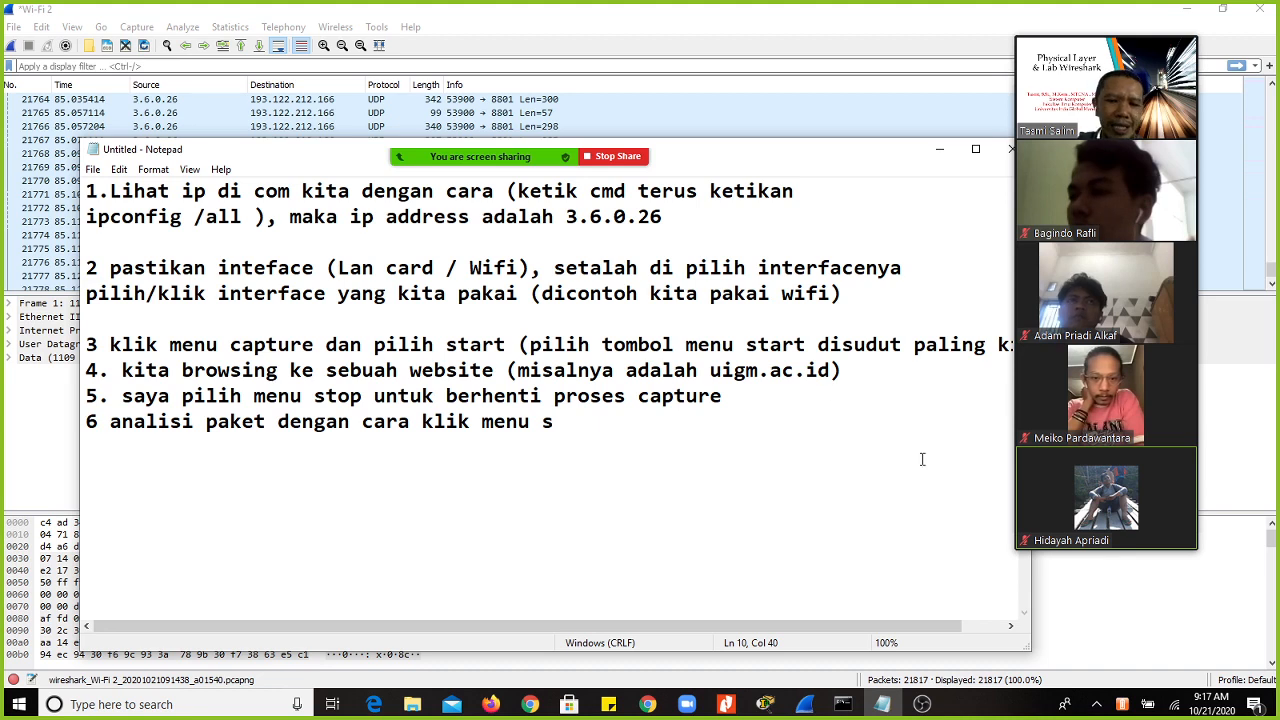
Step: Check the Statistics menu in Wireshark and continue point 6 in the Notepad notes so it ends "klik menu statistik dan menu"
key(alt+Tab)
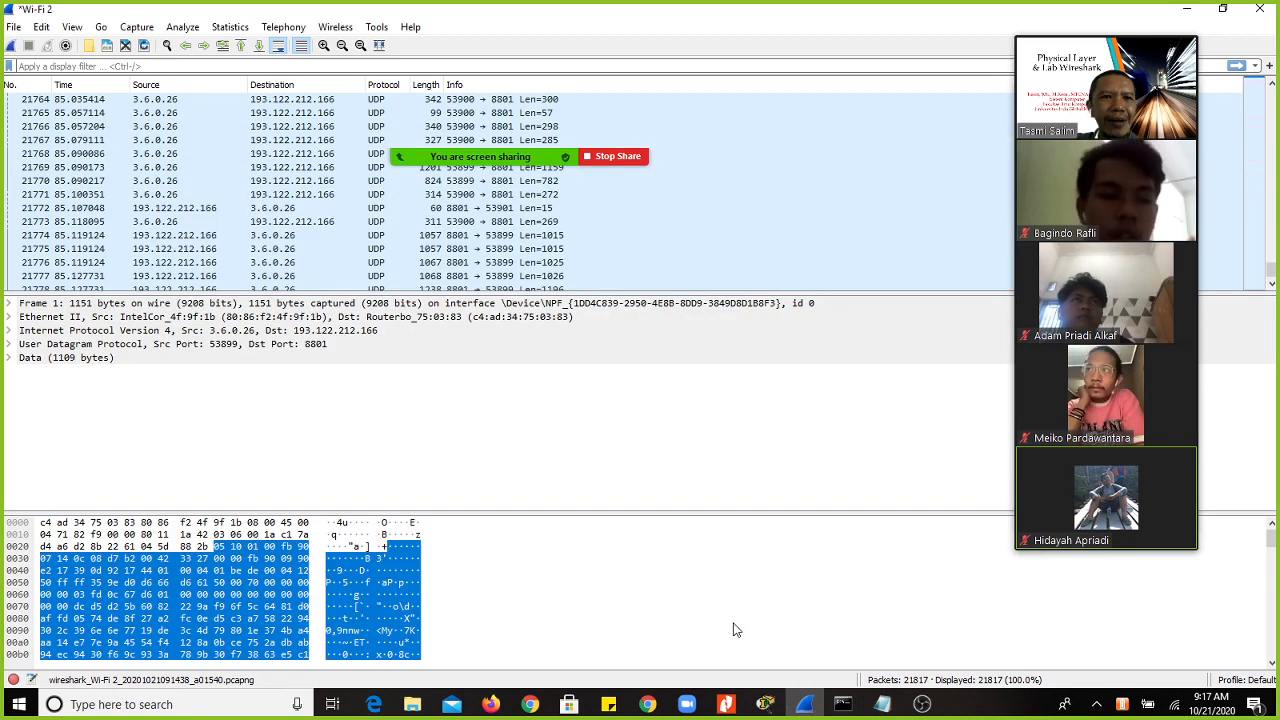
click(230, 27)
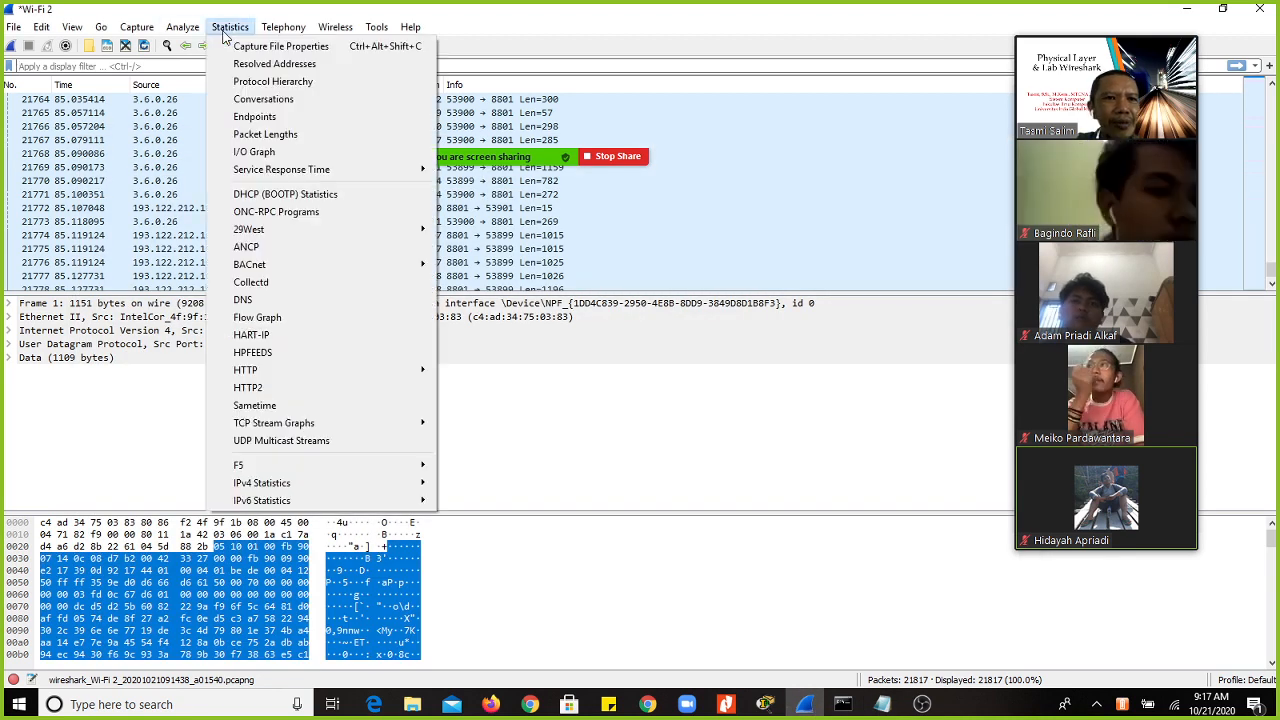
click(874, 710)
text(t dengan cara klik menu st)
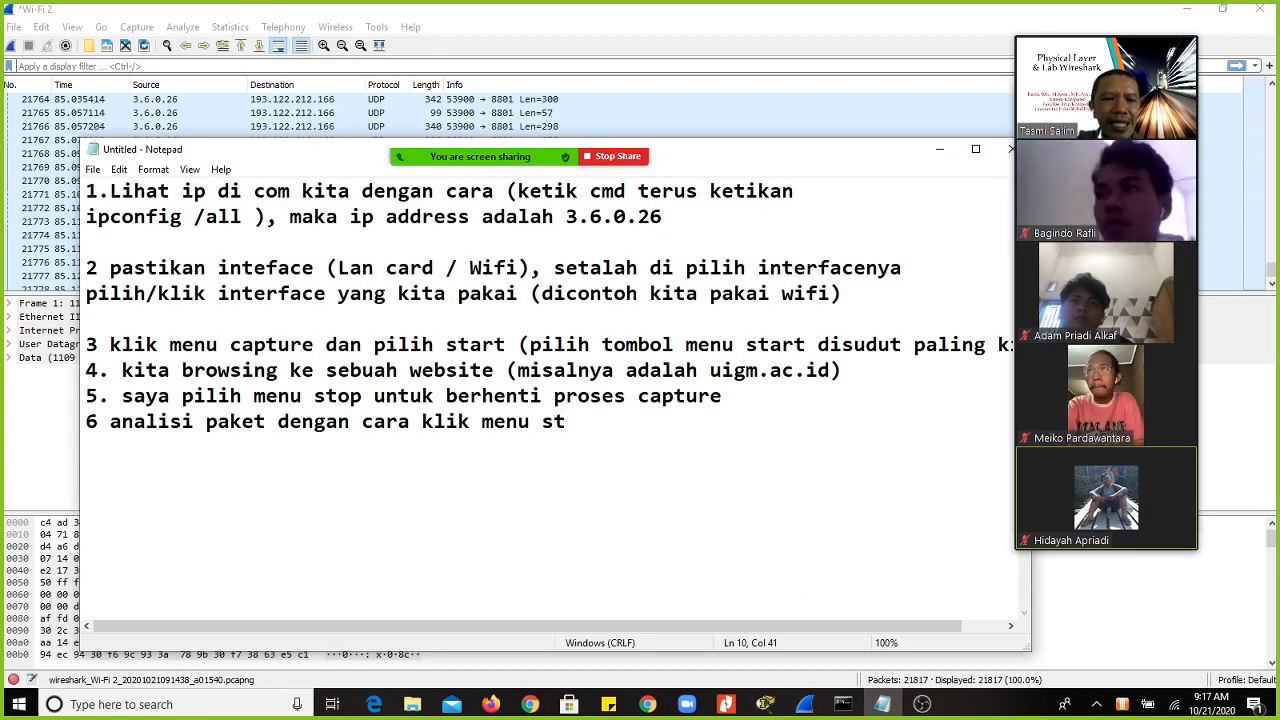
text(astis)
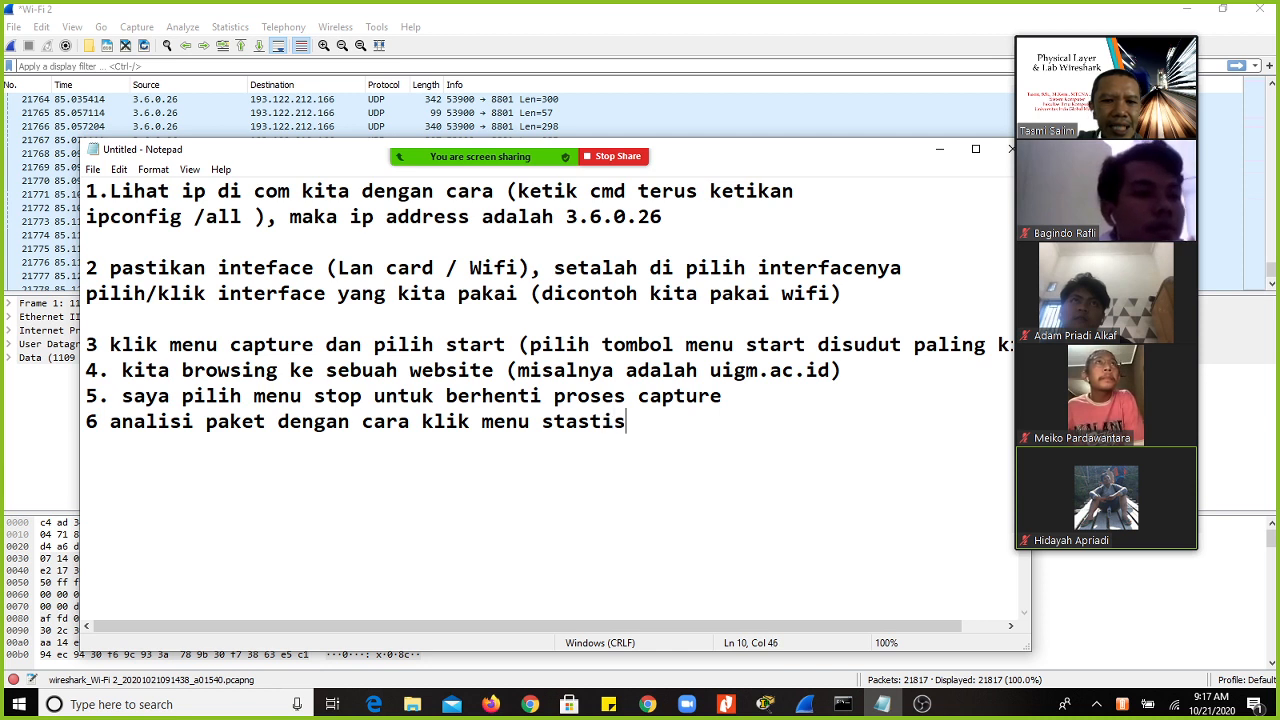
key(BackSpace)
key(BackSpace)
key(BackSpace)
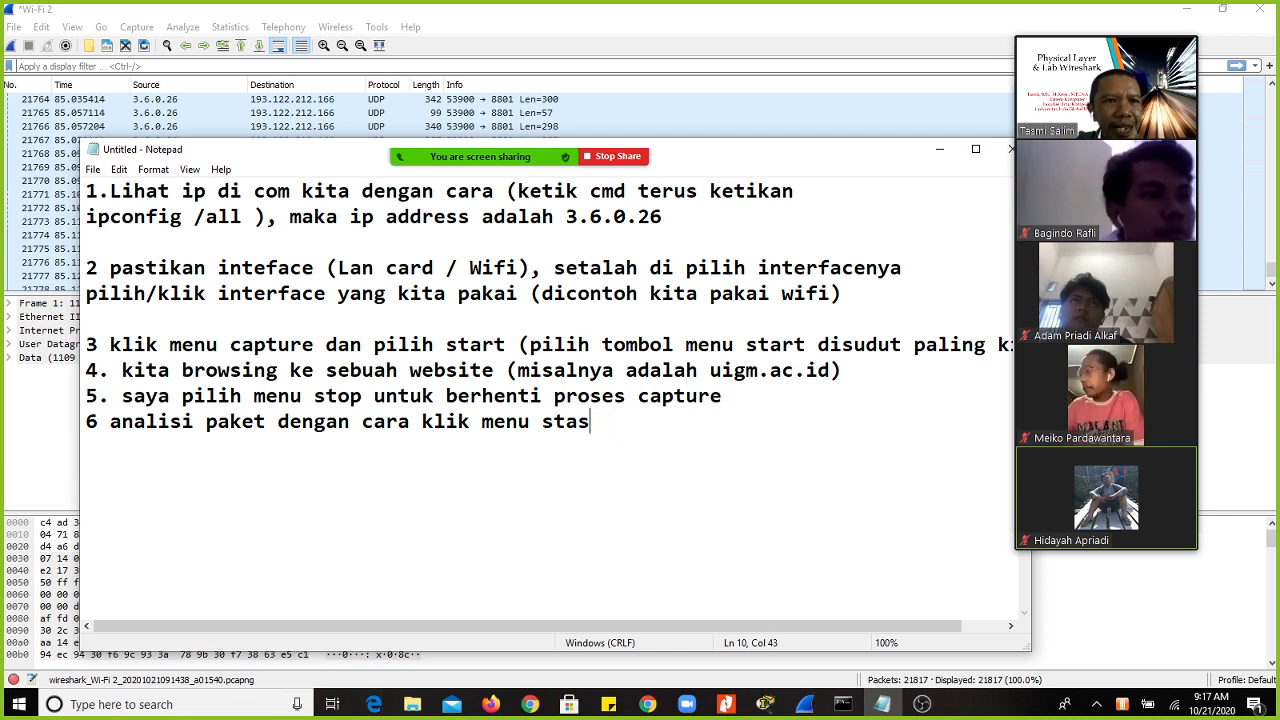
key(BackSpace)
text(tistik)
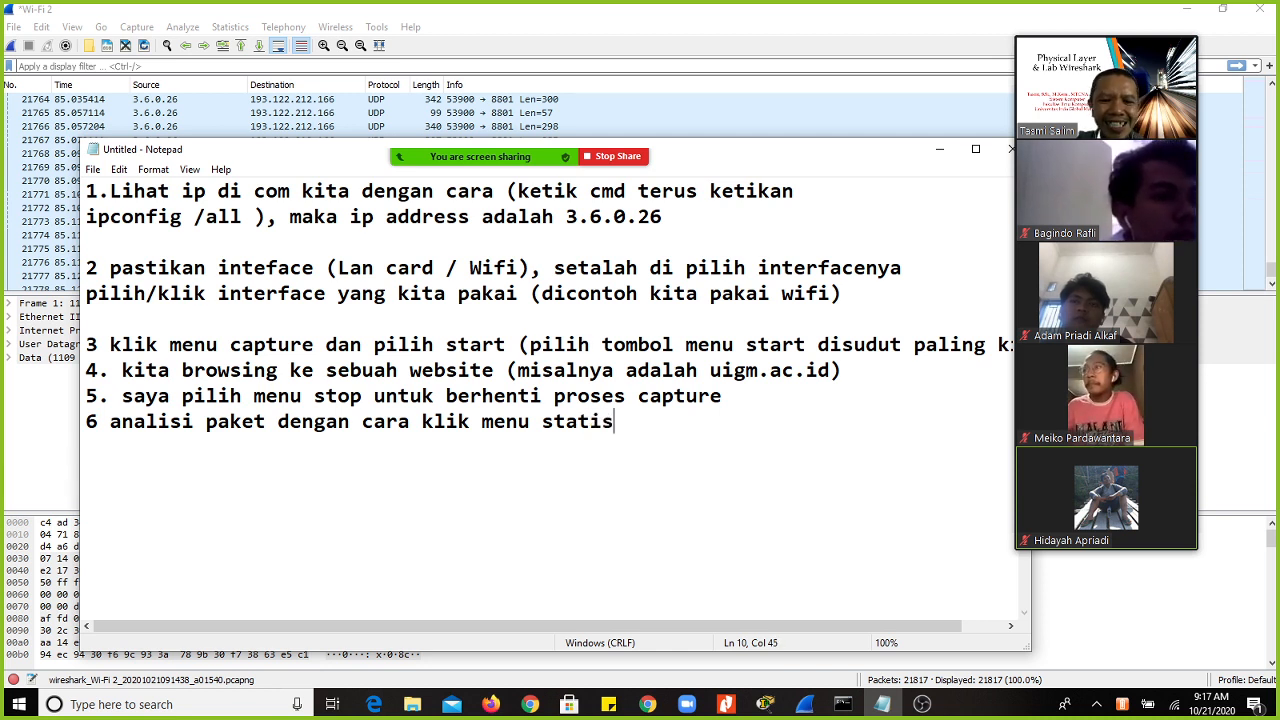
text( dam)
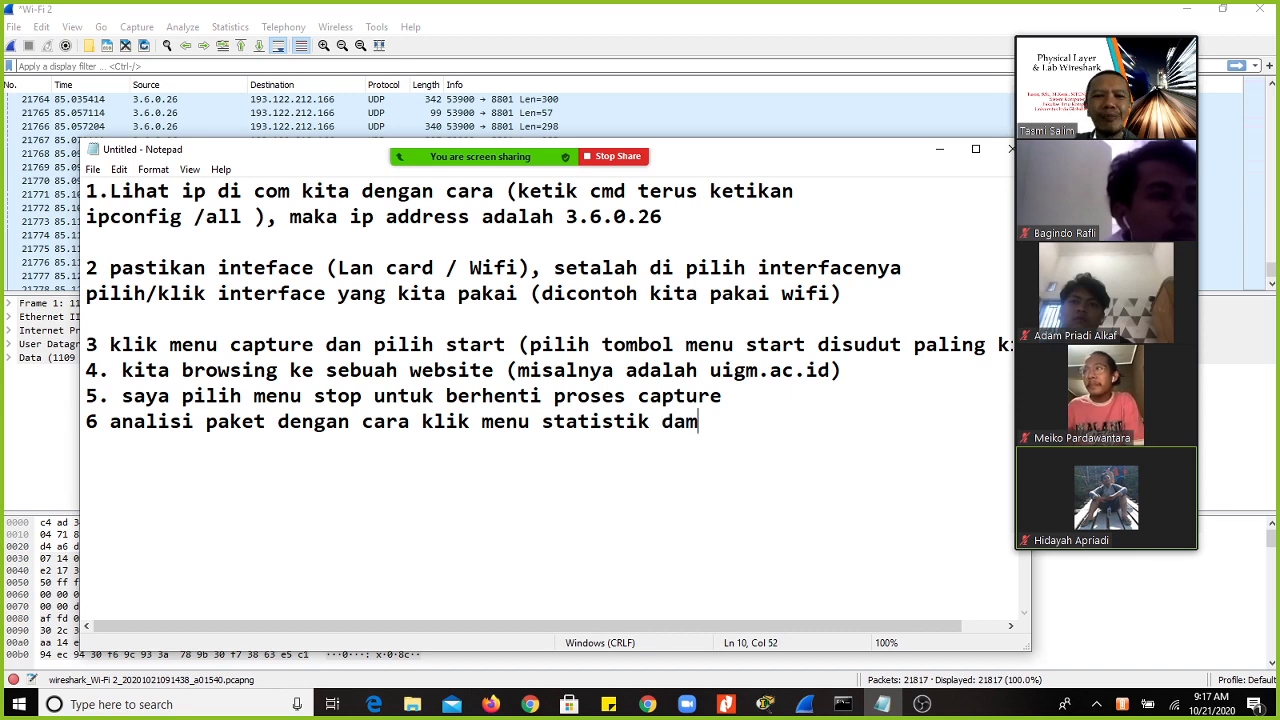
key(BackSpace)
text(n menu)
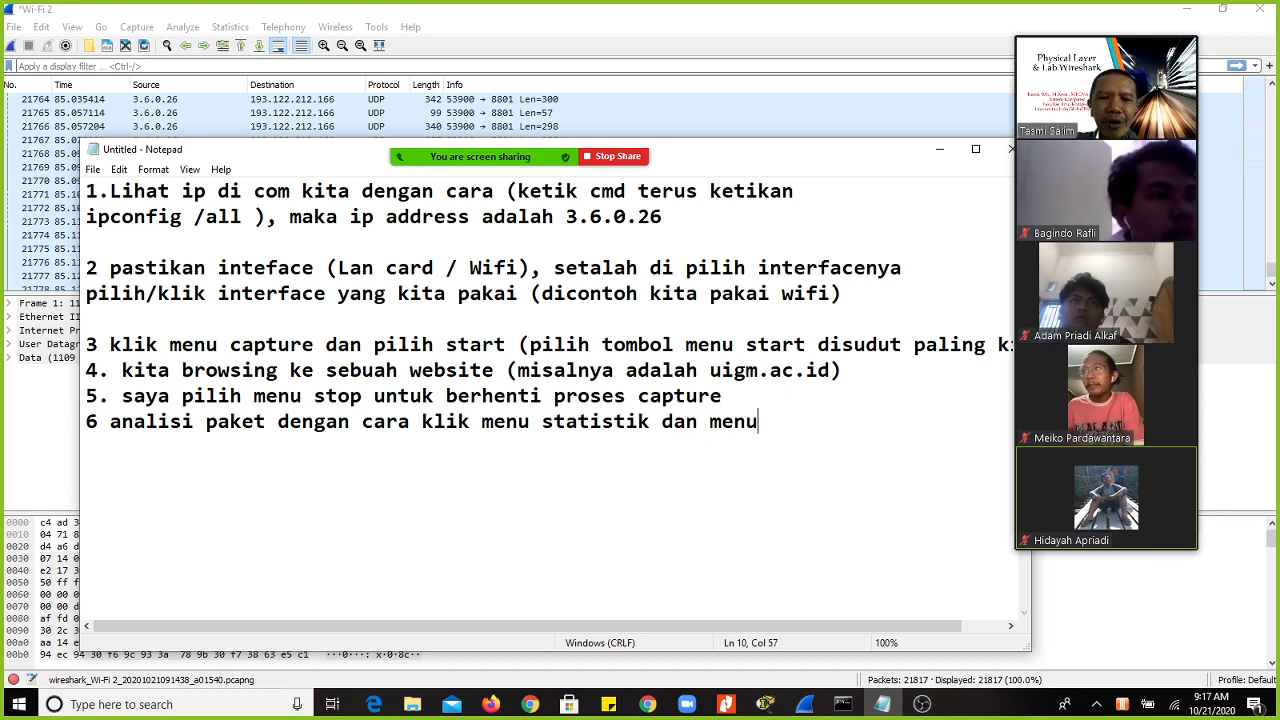
Step: Look up the first Statistics entry in Wireshark, finish point 6 in Notepad with "captire file properties" and start a new line
click(229, 26)
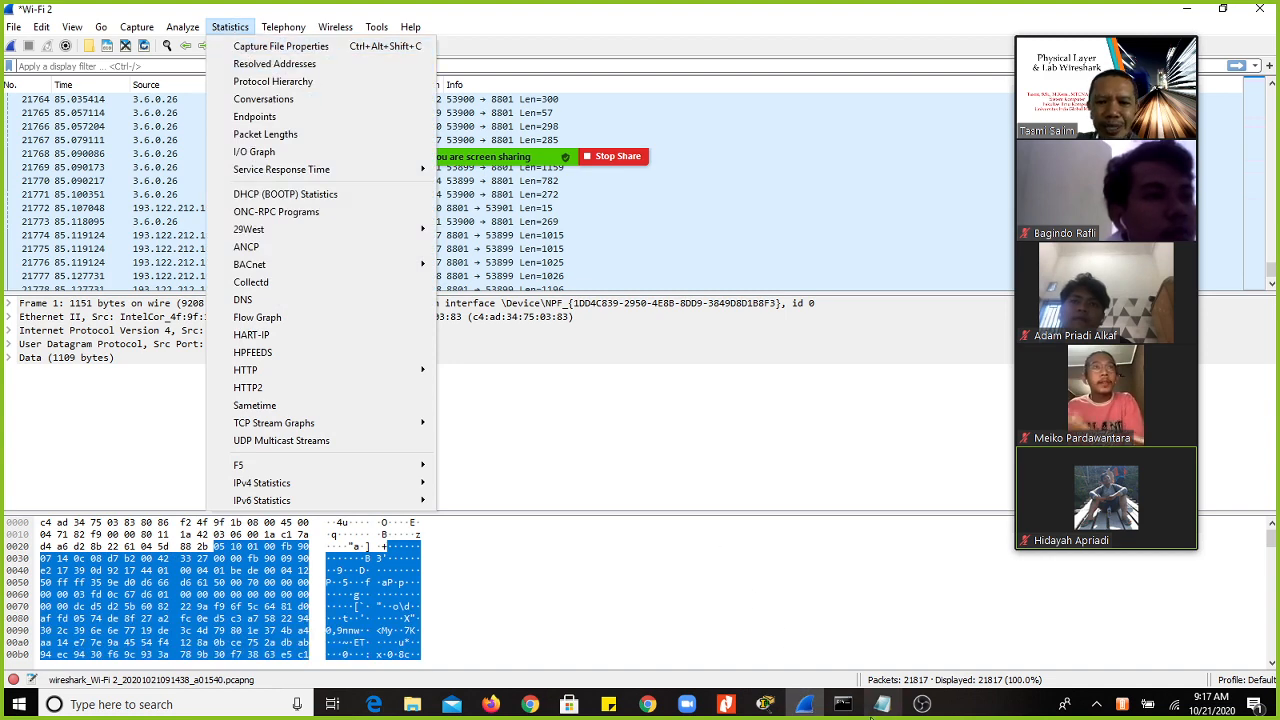
click(880, 706)
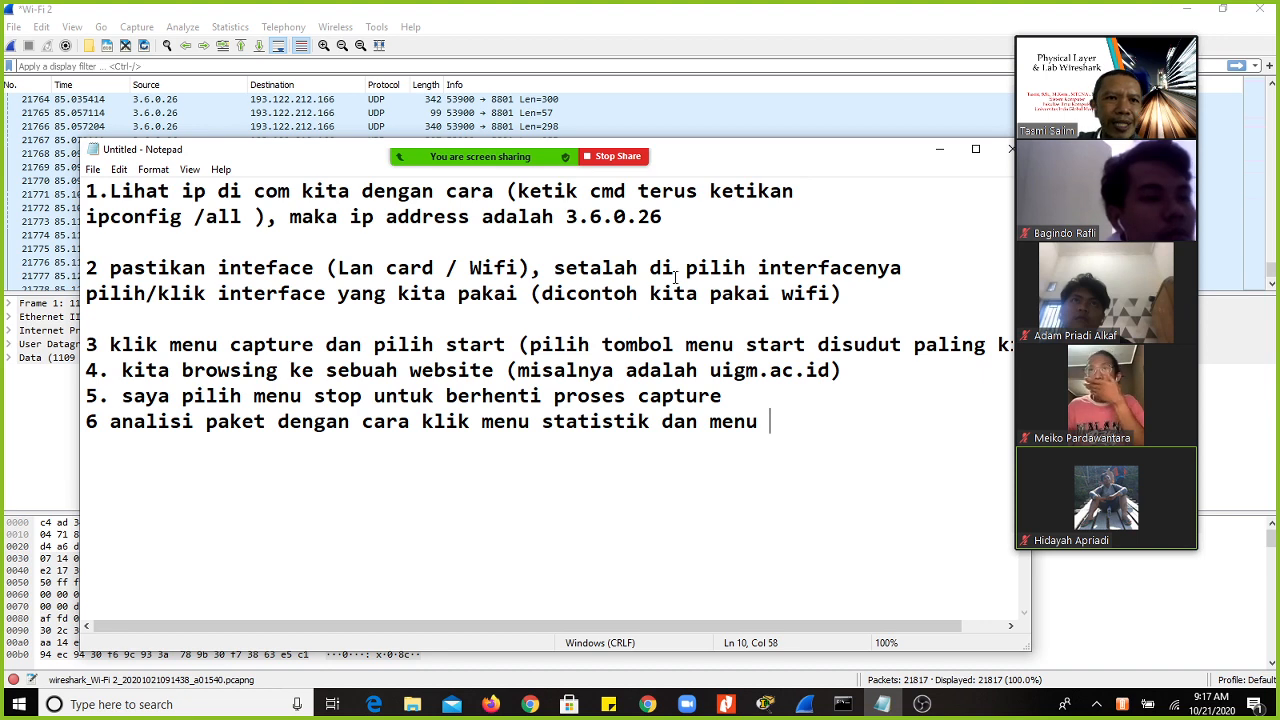
mouse_move(465, 97)
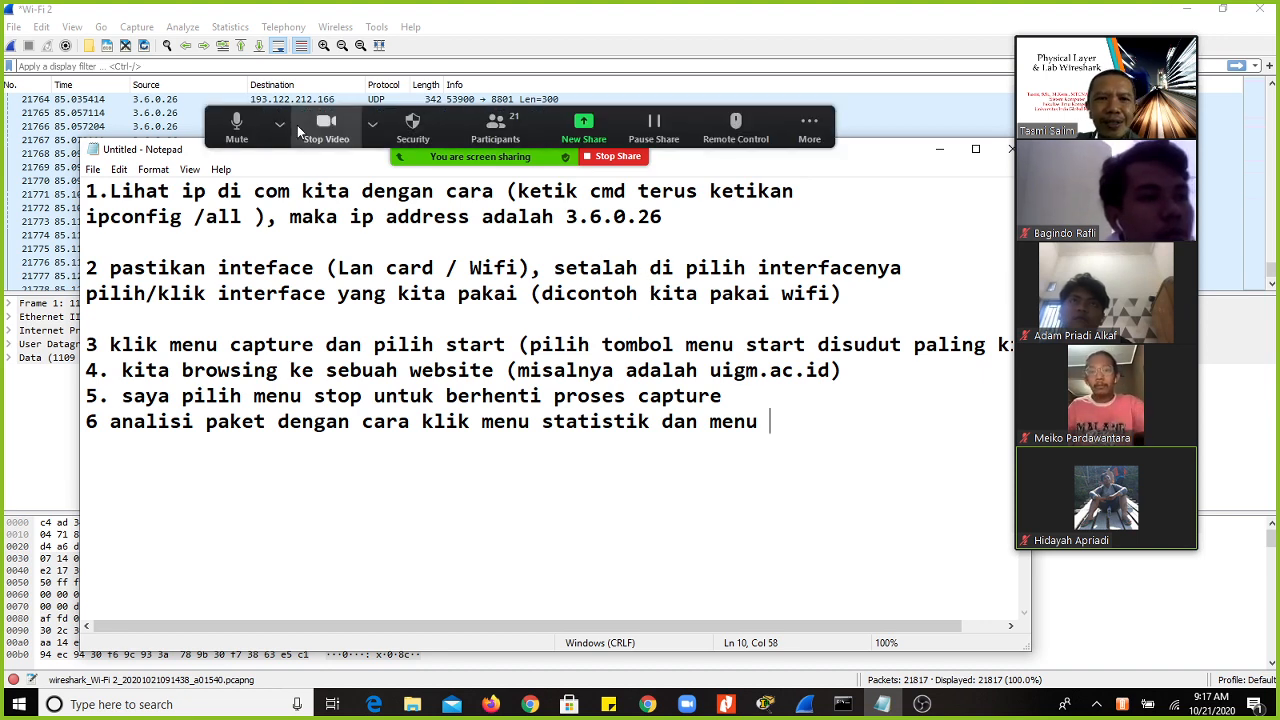
click(280, 124)
click(228, 29)
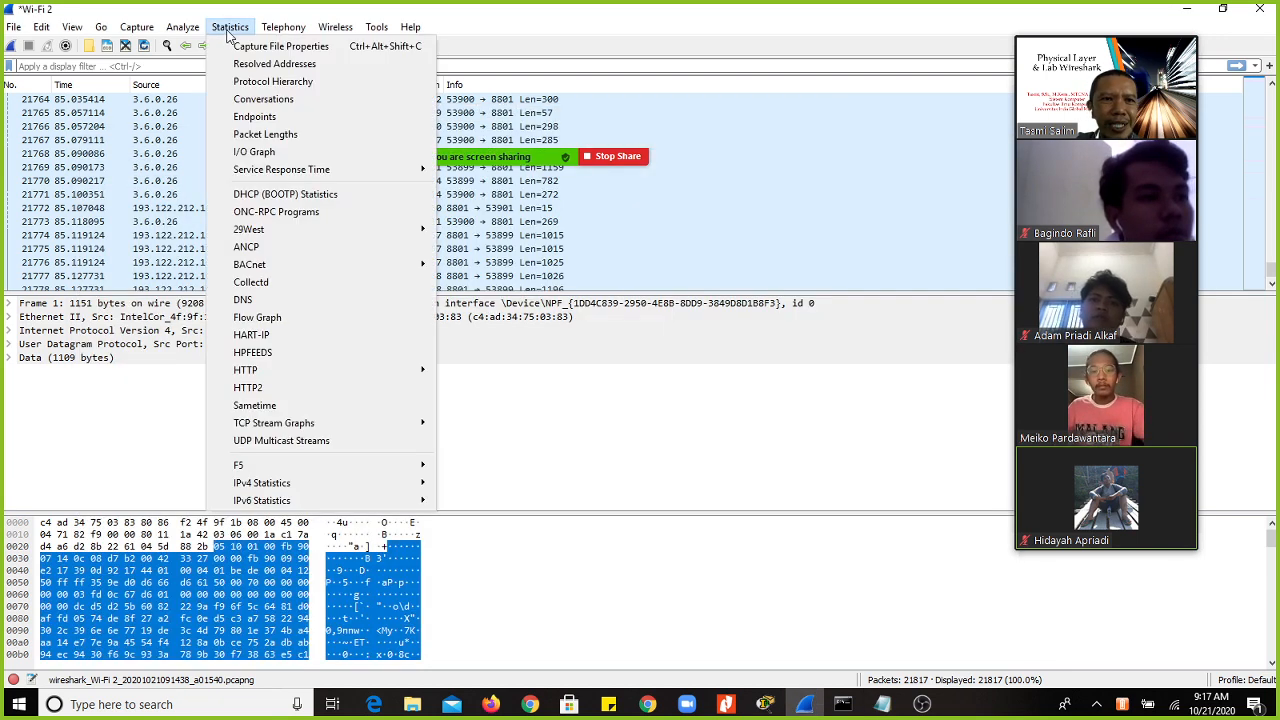
click(228, 33)
click(882, 704)
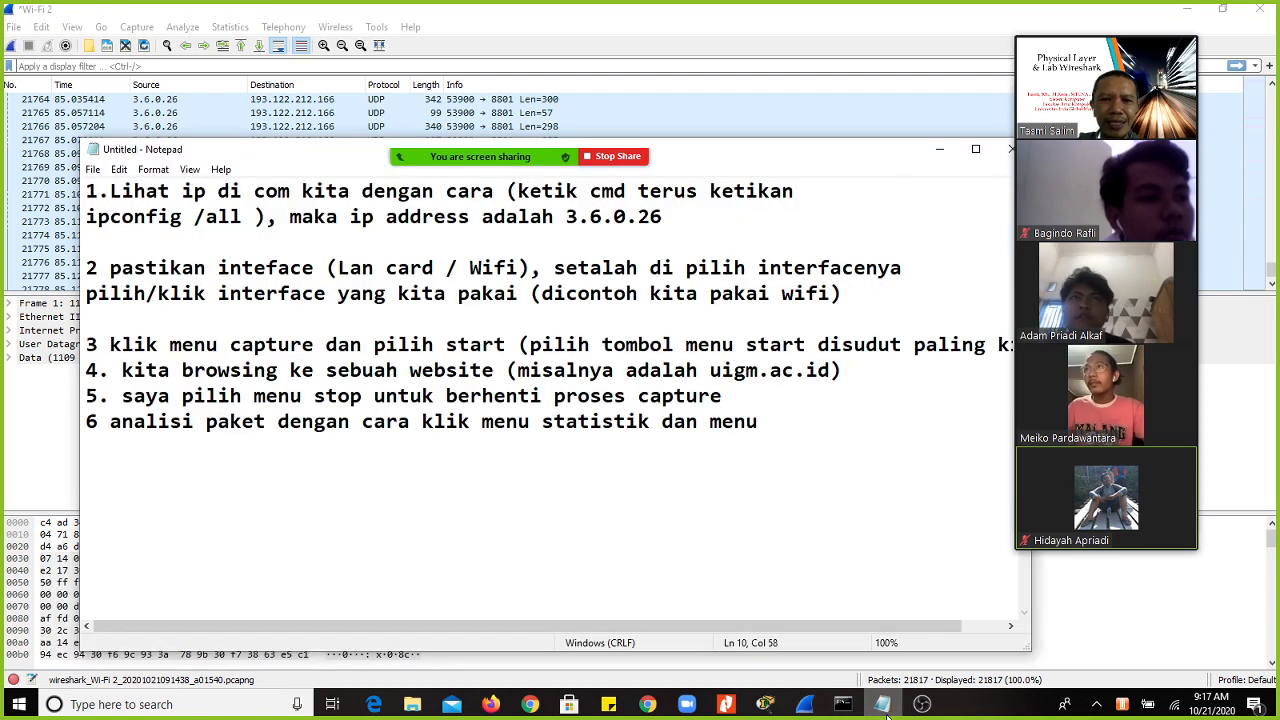
text(cap)
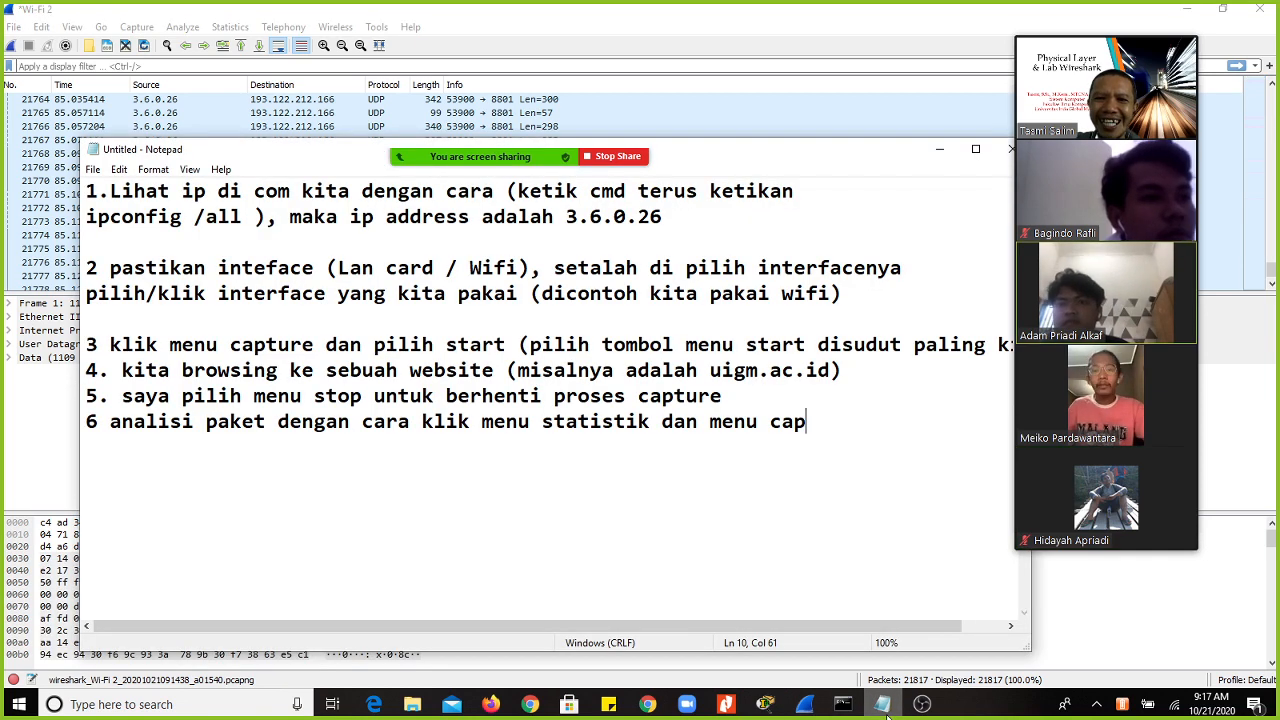
text(tire file)
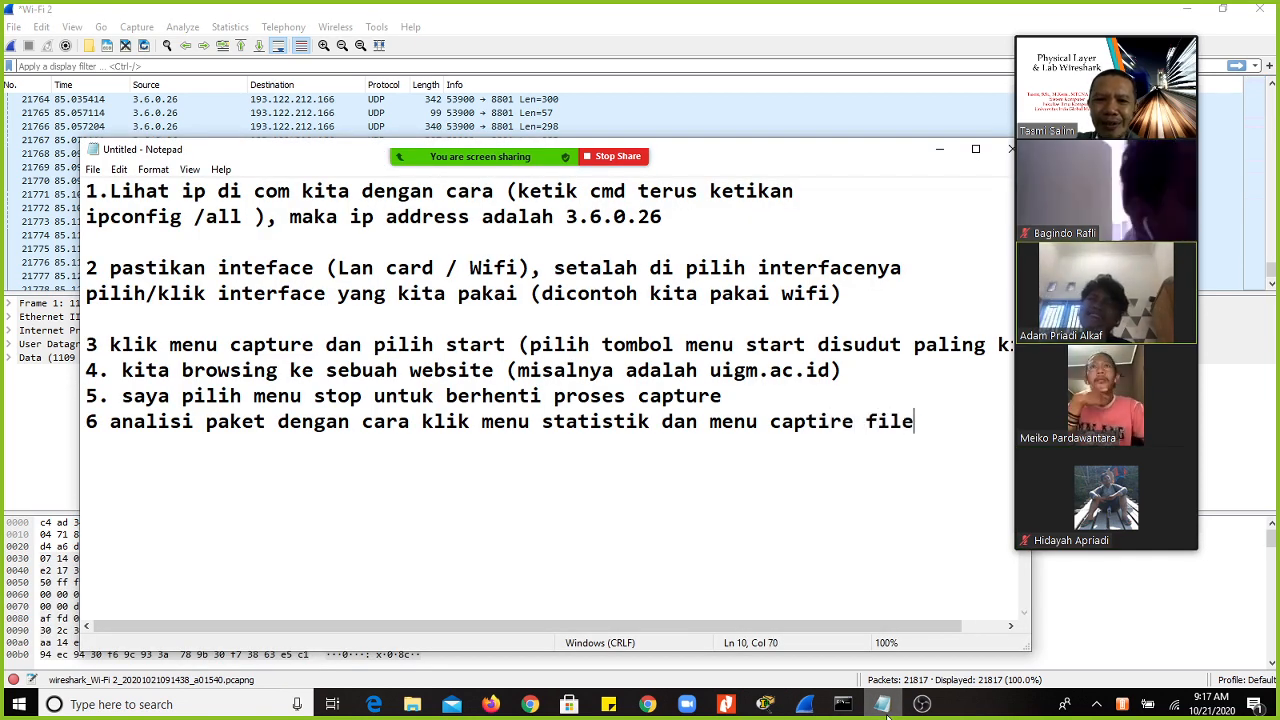
text( prope)
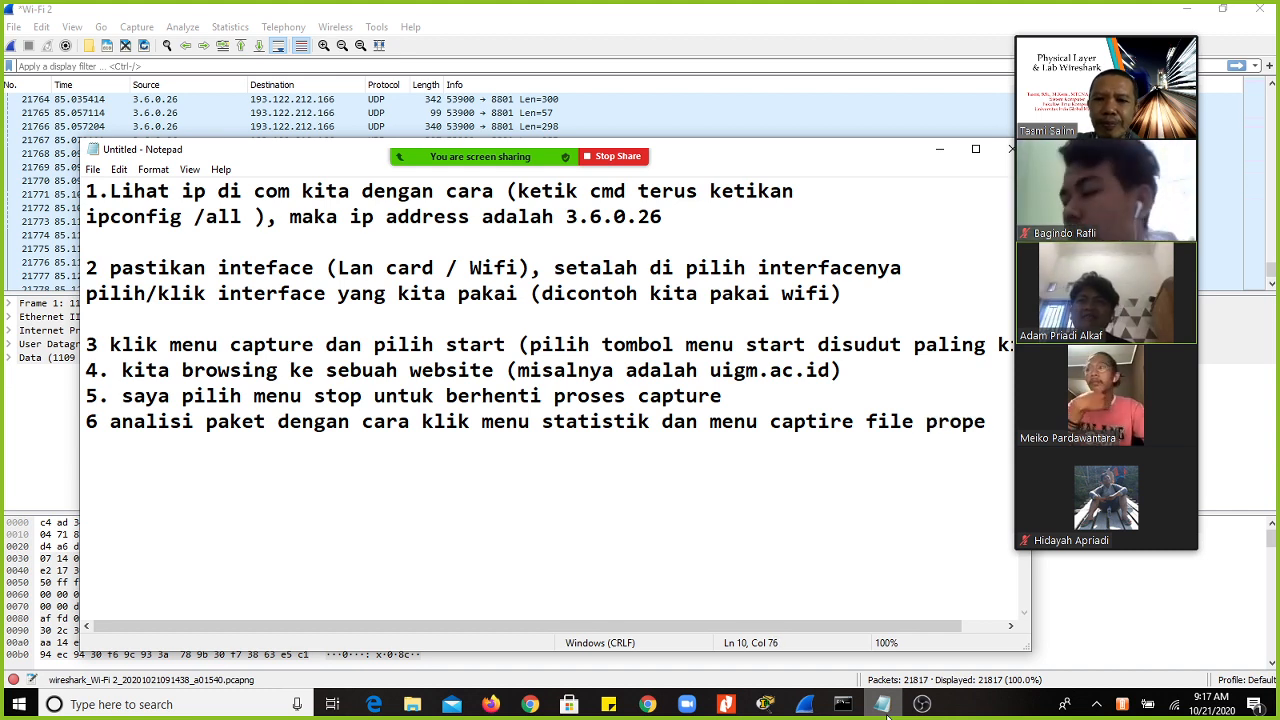
text(rties)
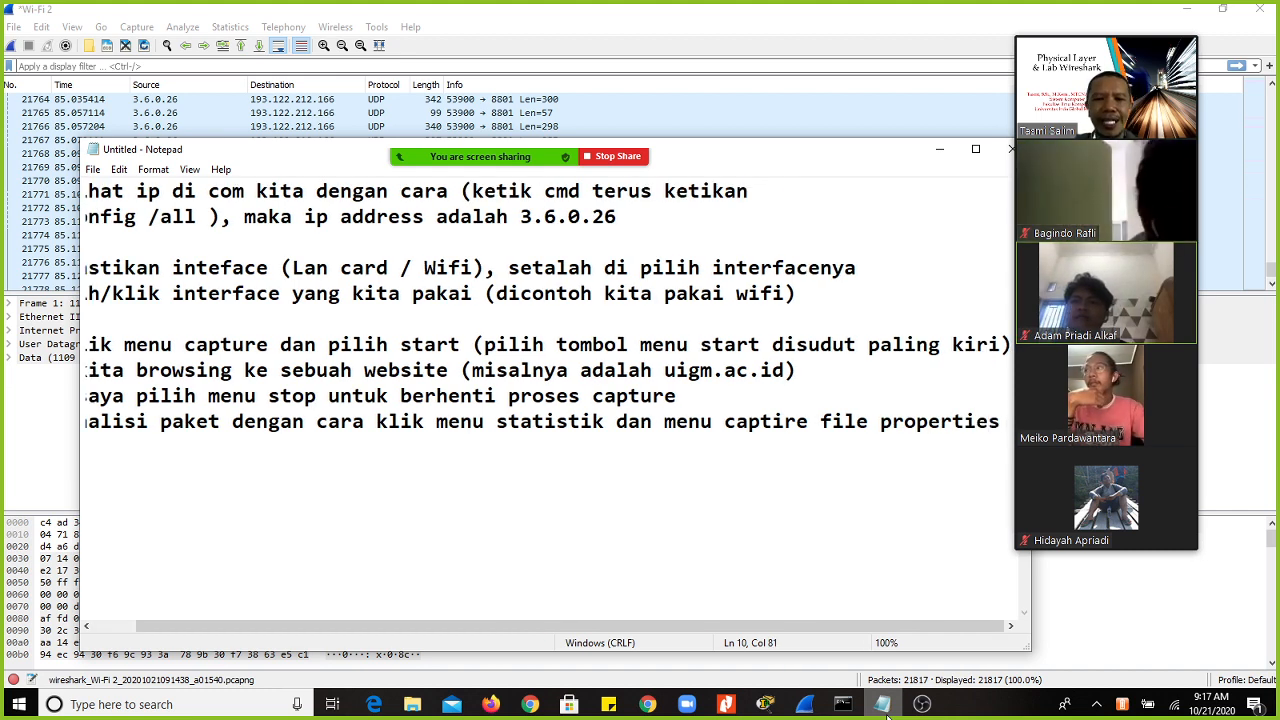
key(Return)
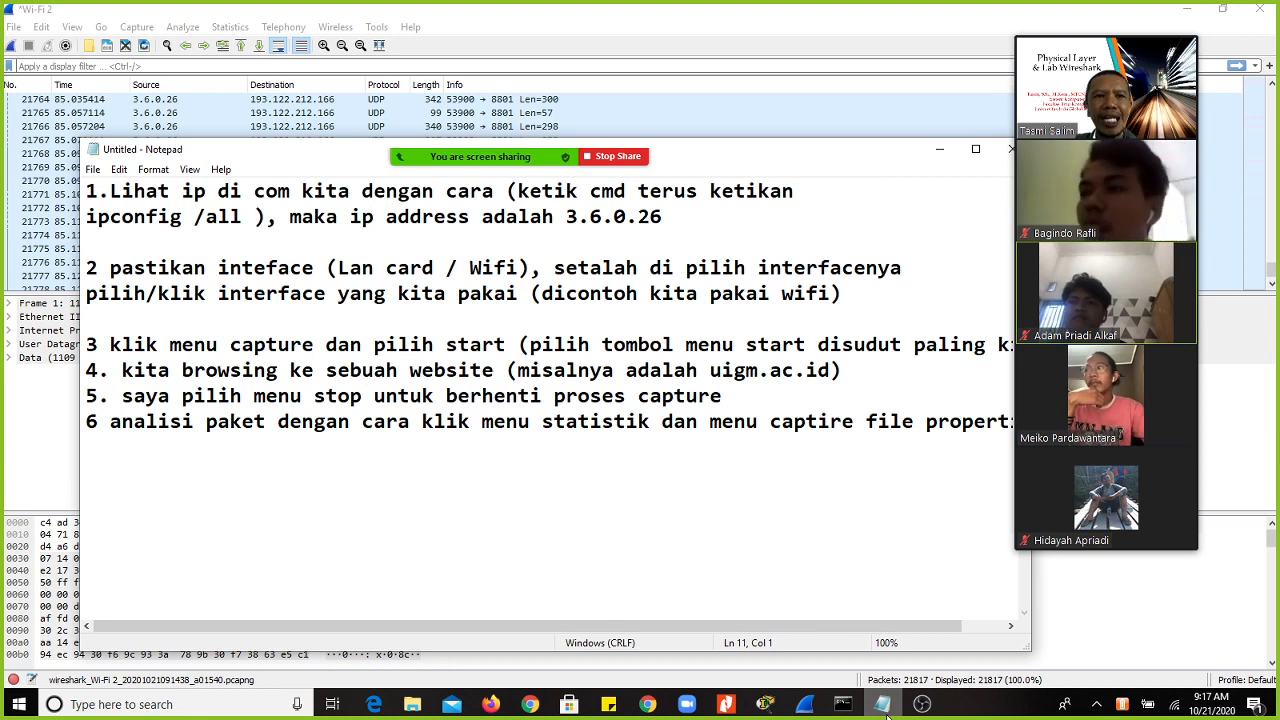
Step: Open the capture file properties in Wireshark and examine the packet count, time span, elapsed time and first packet time
click(686, 40)
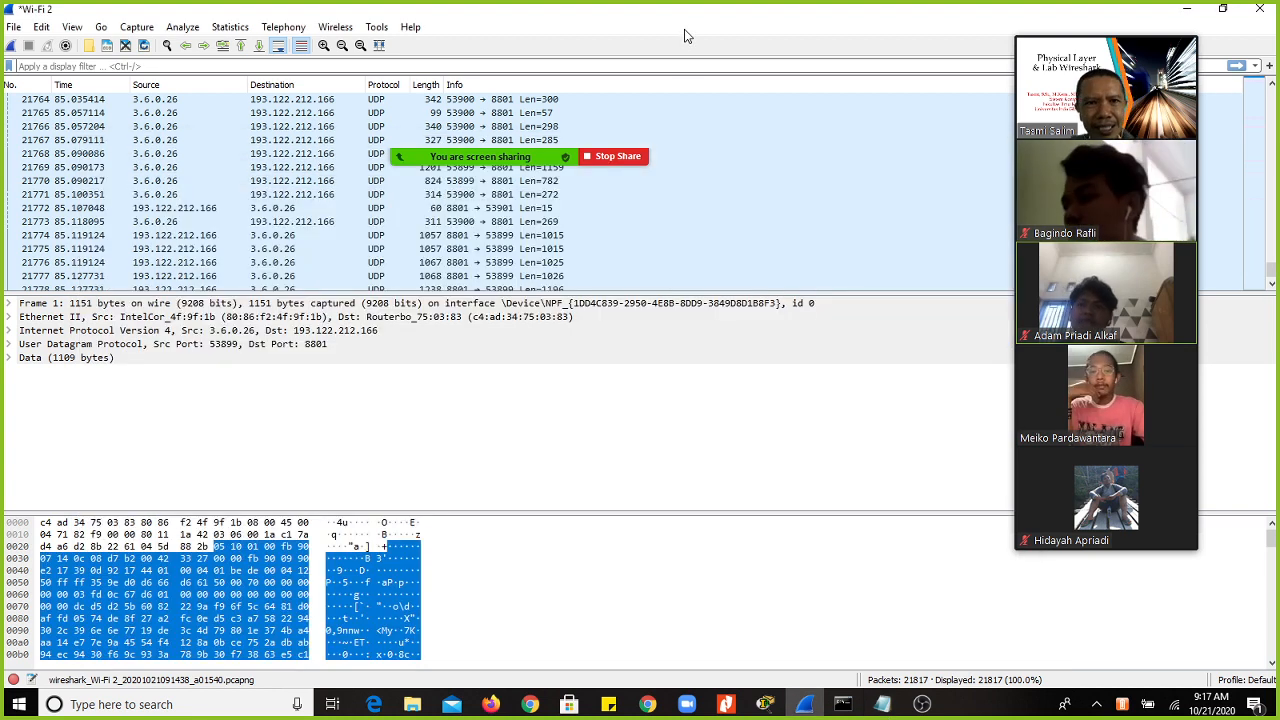
click(230, 27)
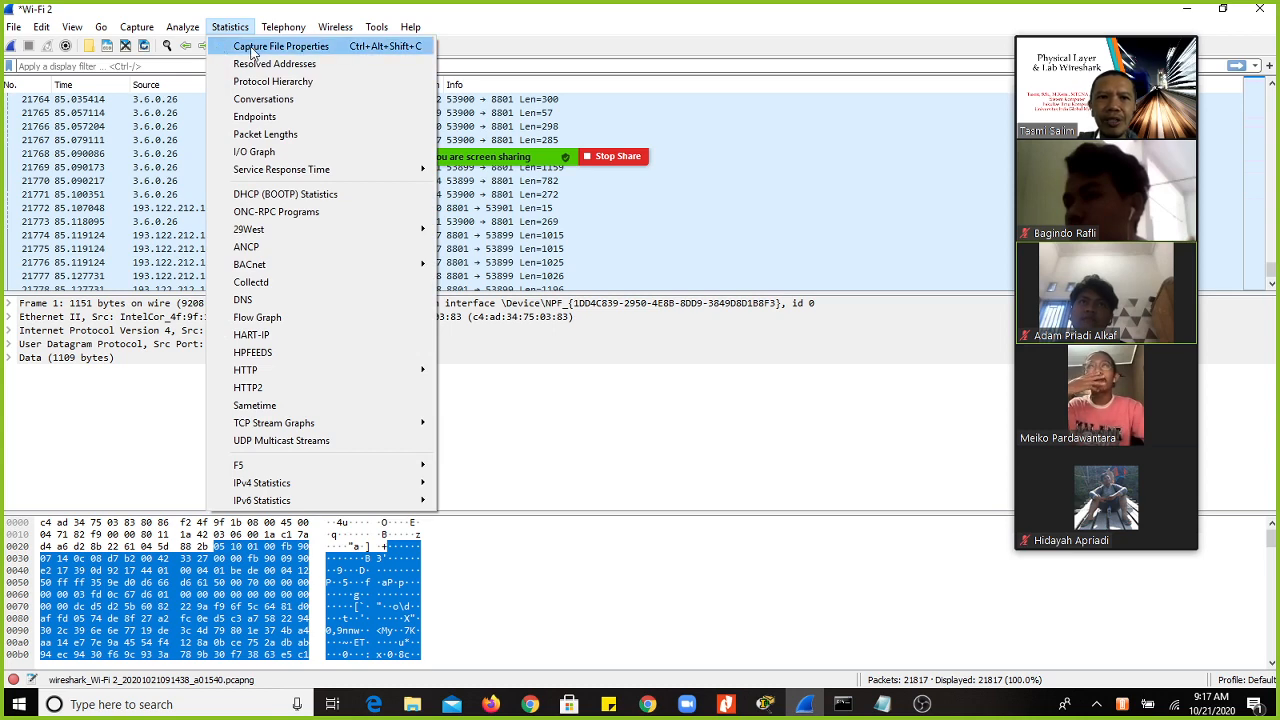
click(257, 51)
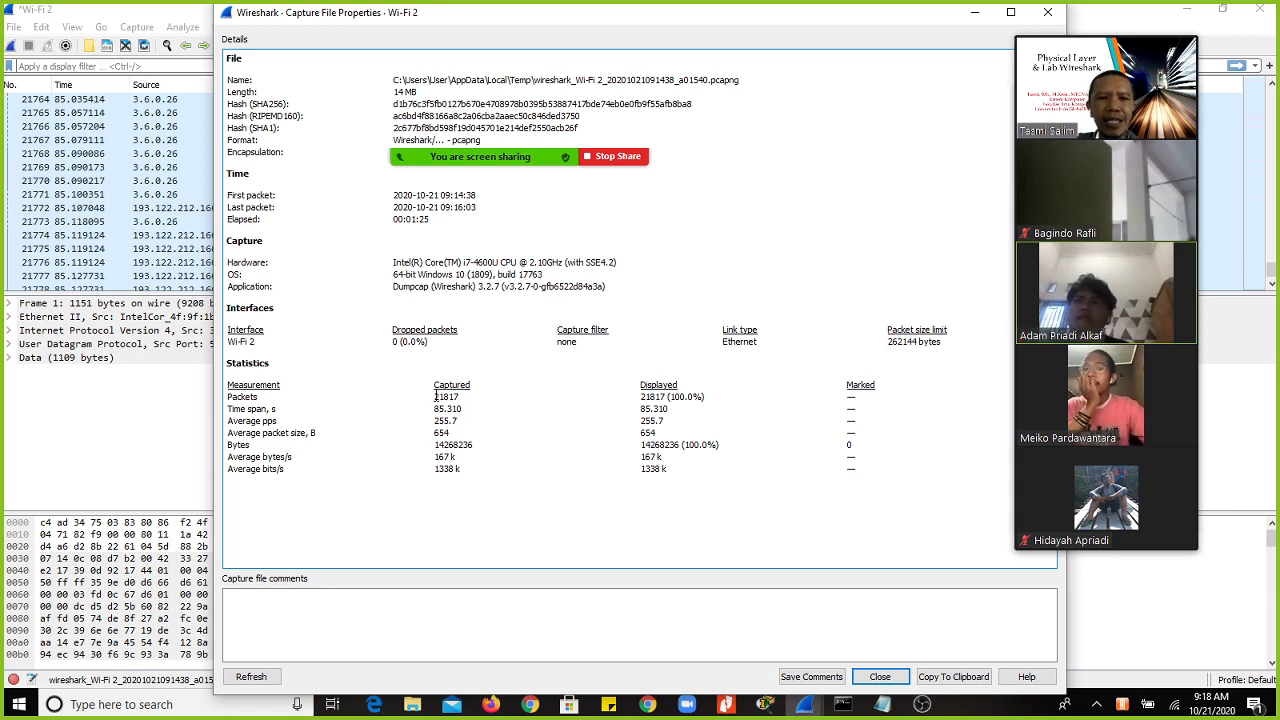
drag(230, 397, 458, 397)
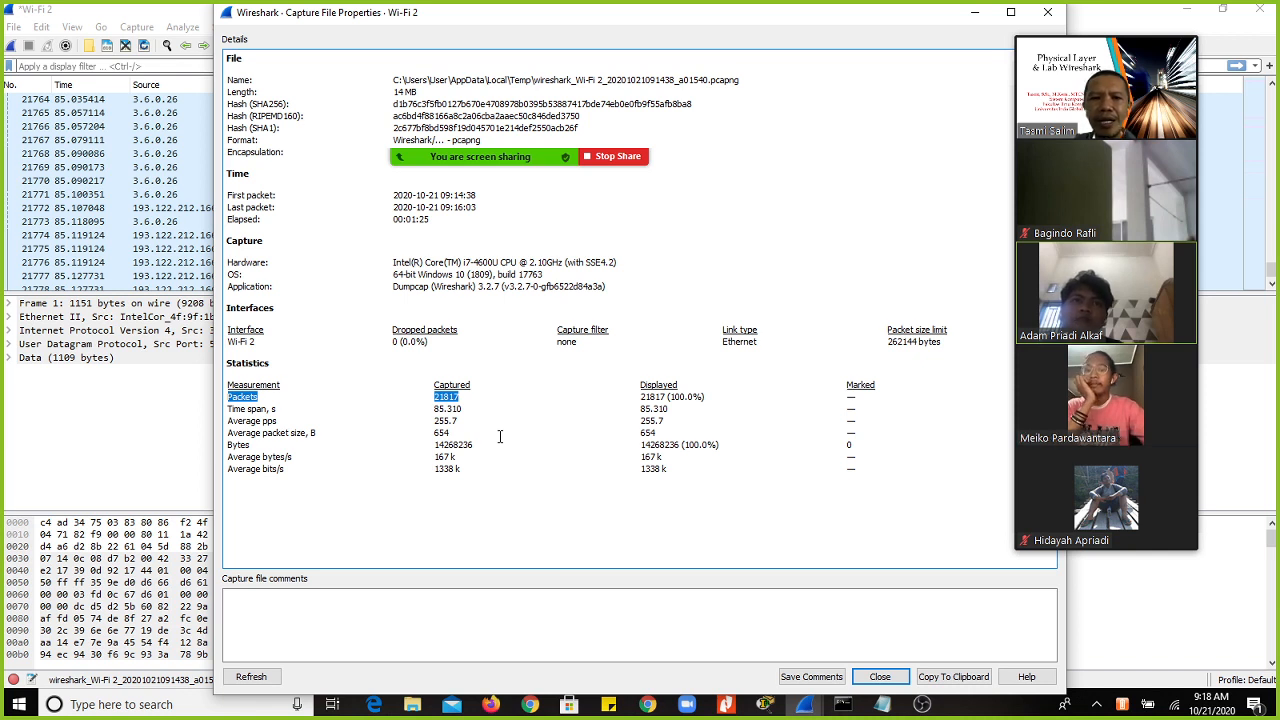
drag(229, 409, 462, 409)
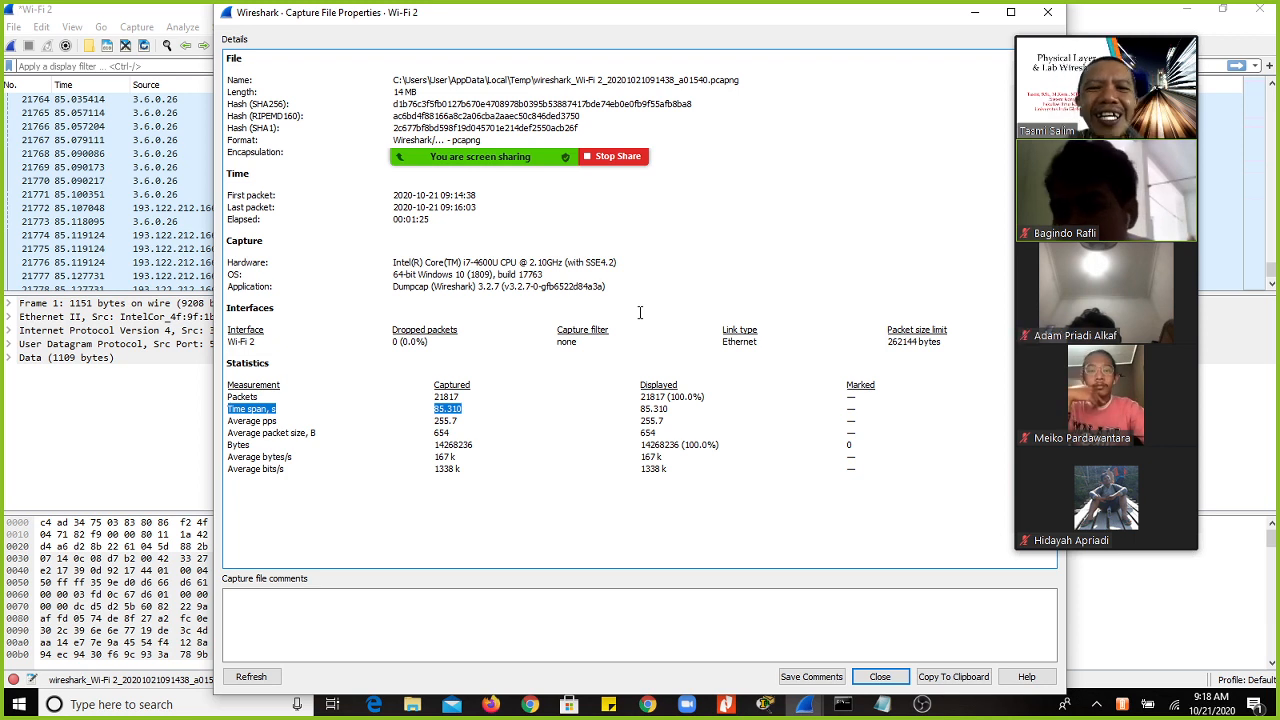
drag(393, 220, 430, 221)
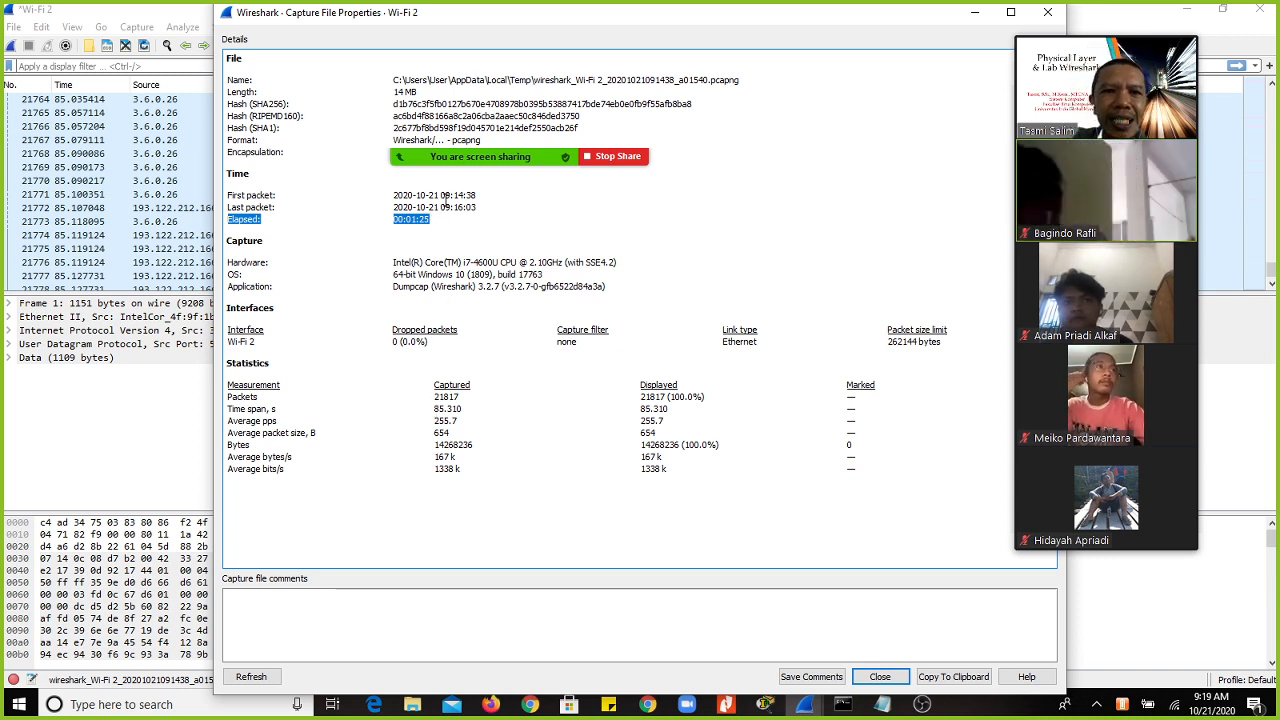
drag(445, 196, 477, 195)
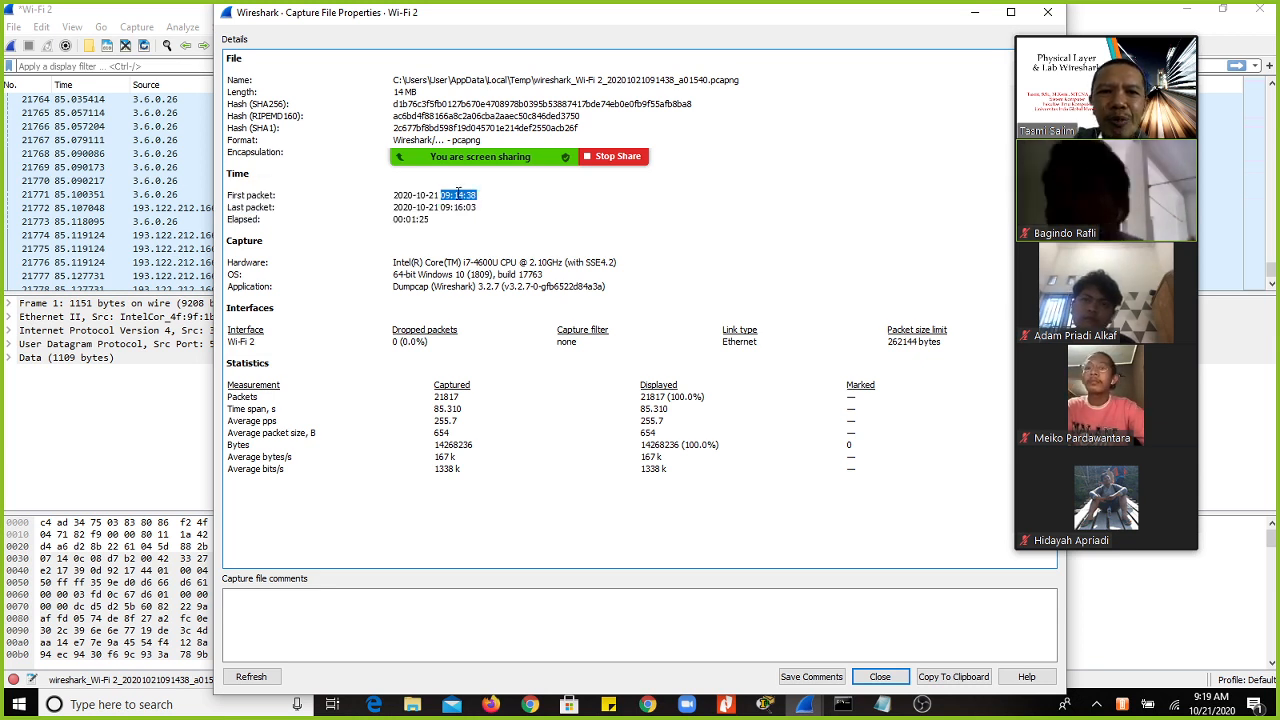
click(446, 194)
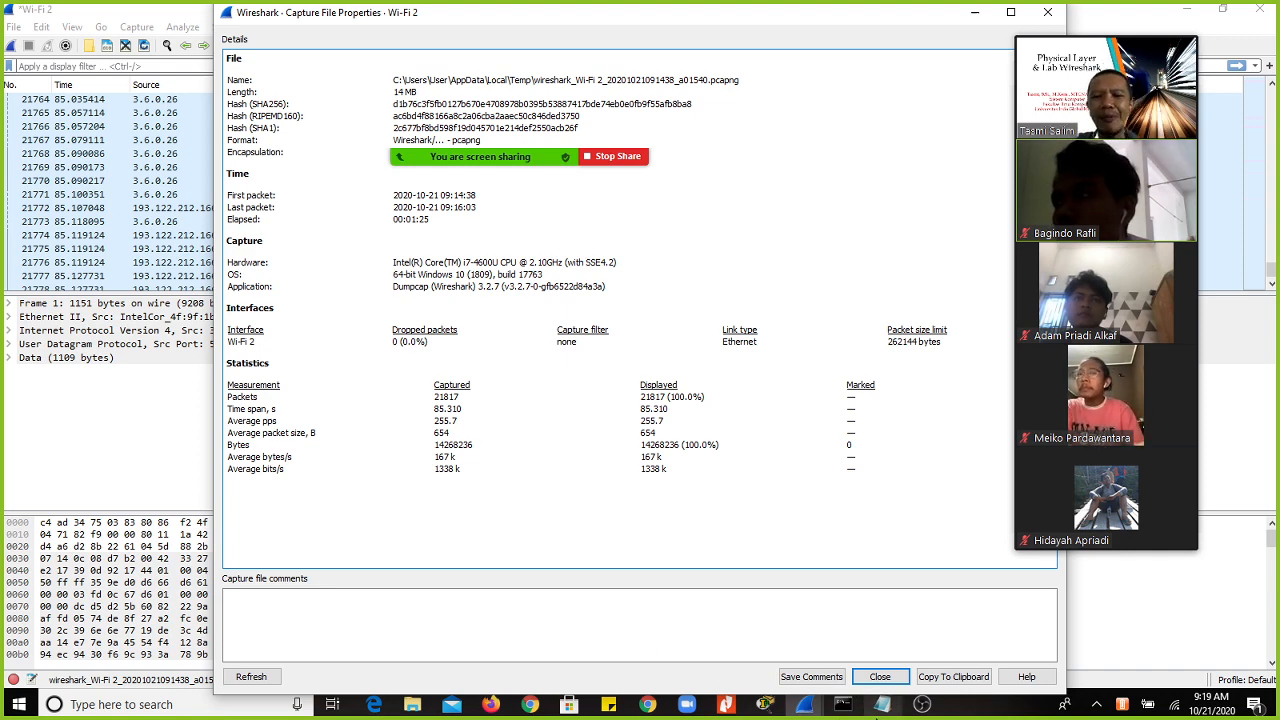
Step: Return to the Notepad notes, start a seventh point with "7." and add a period after the number 6 above it
key(alt+Tab)
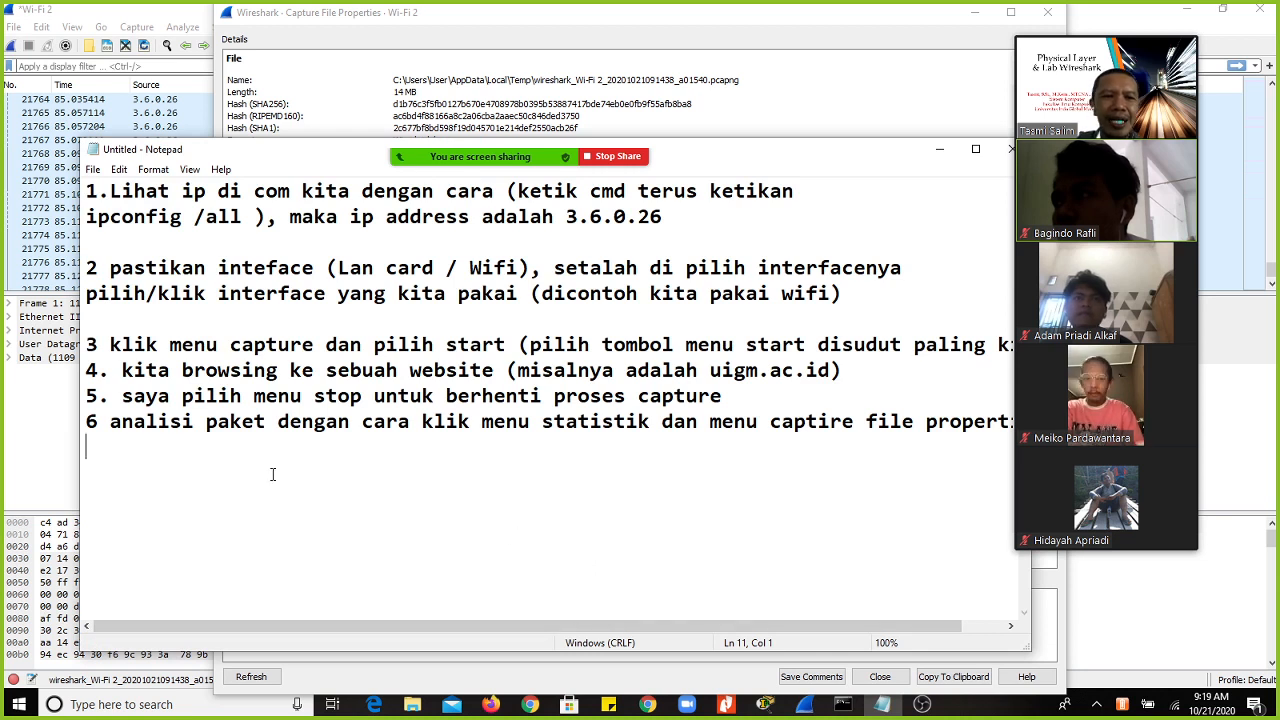
text(7)
text(.)
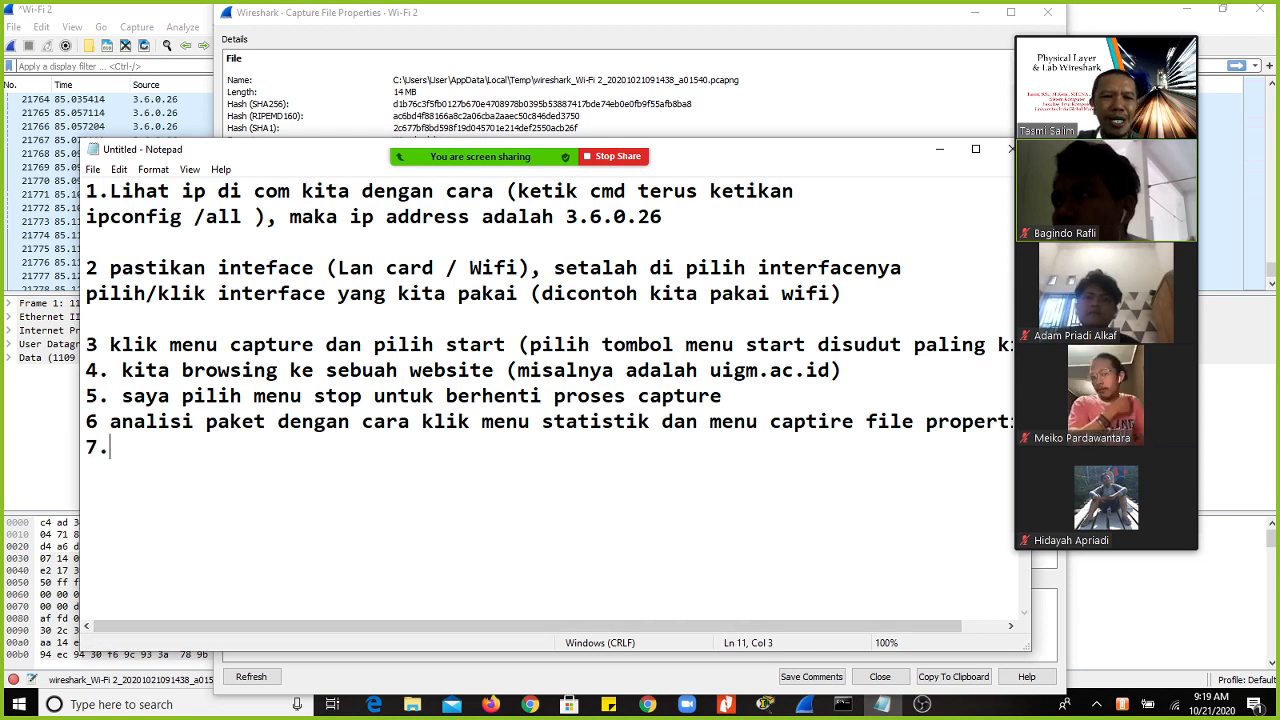
key(Up)
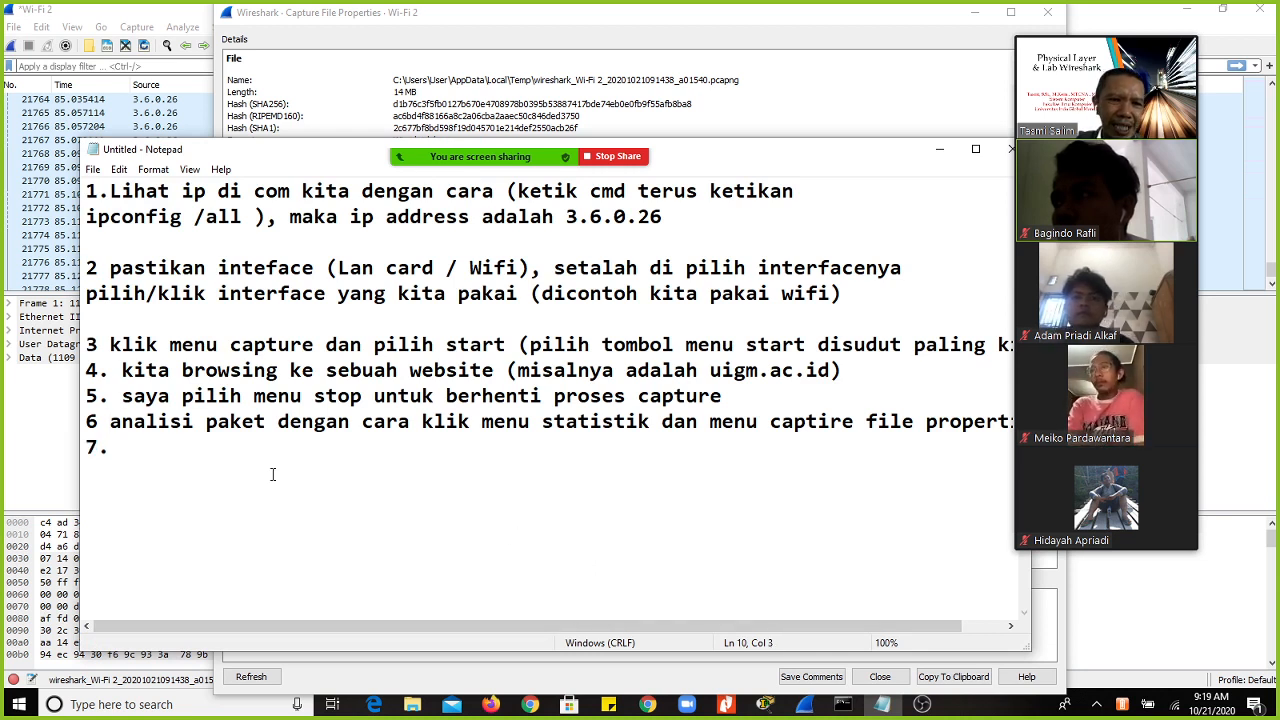
key(Left)
text(.)
Step: Write point 7 of the notes as "dari hasil capture bisa kita hitung adalah 1)delay,"
key(Down)
text(dari )
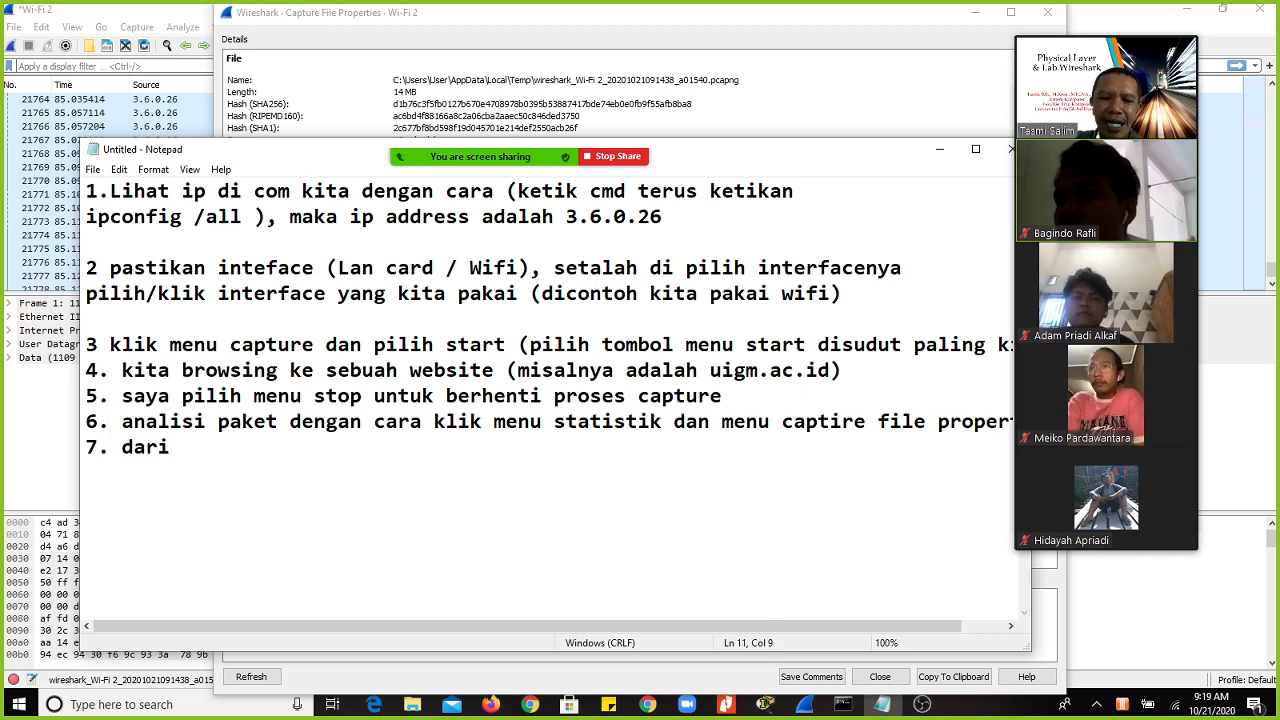
text(hasil captur)
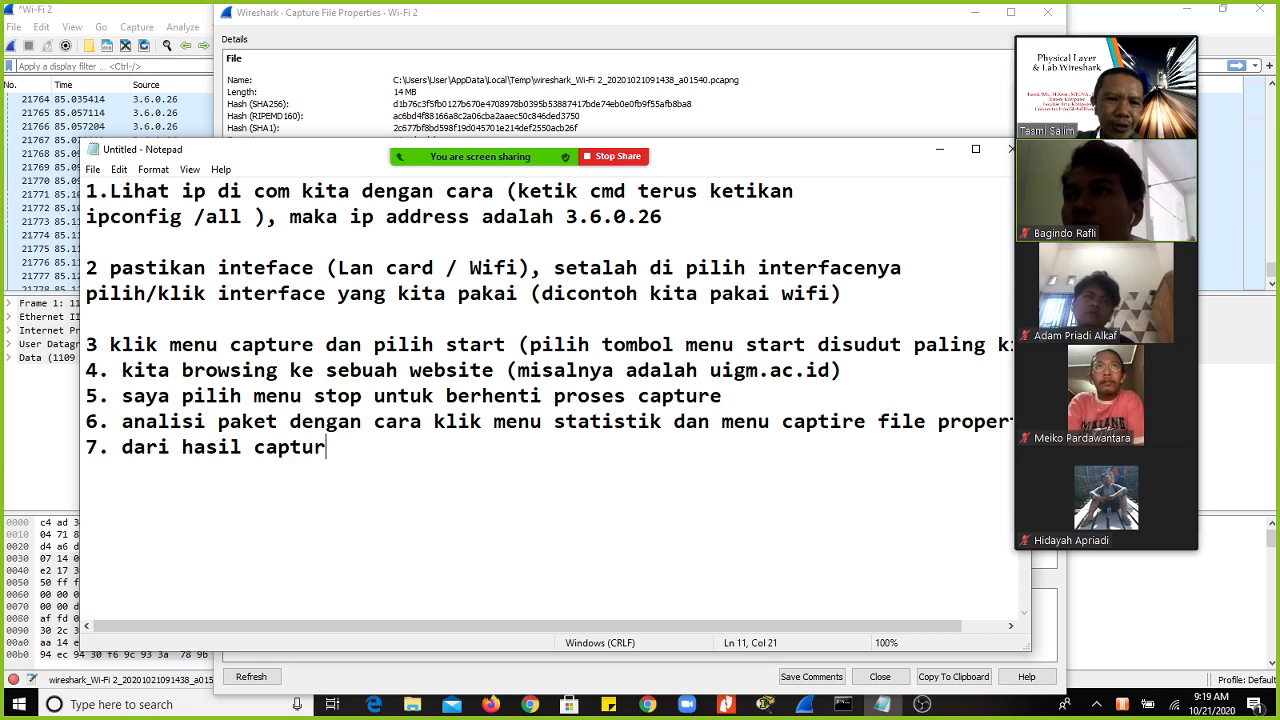
text(e bisa kita hitung )
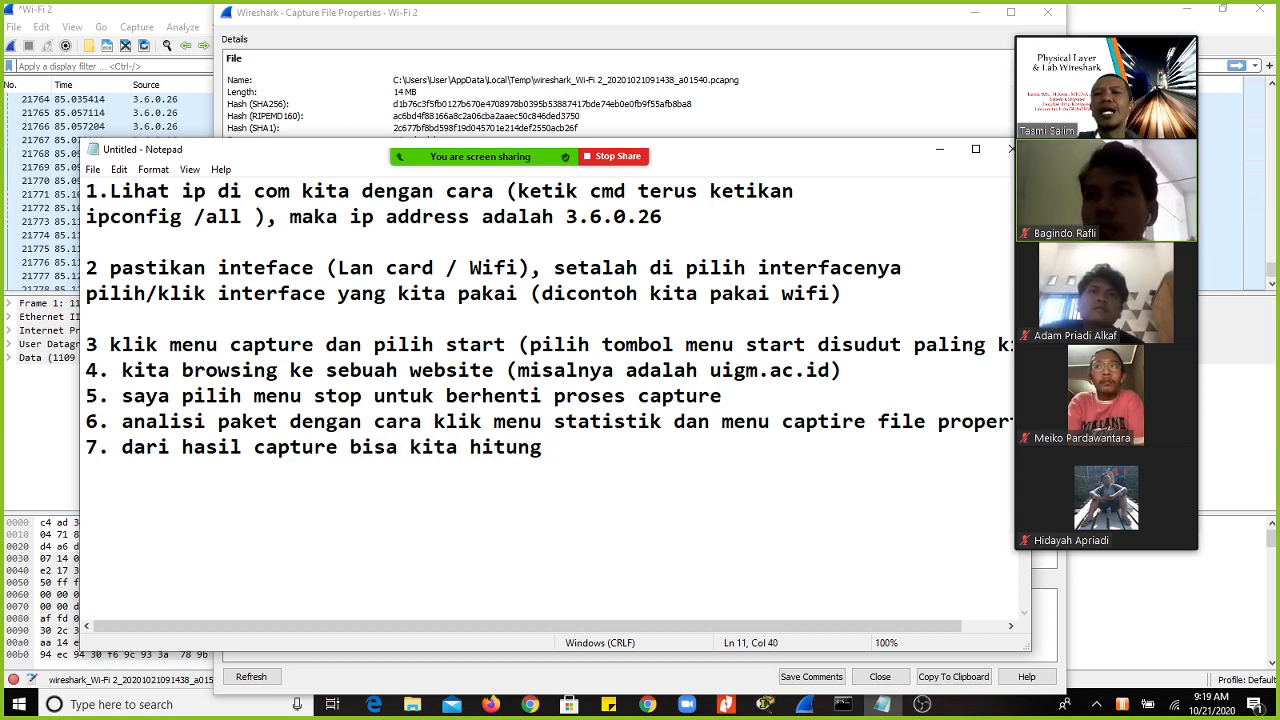
text(ada;a)
key(BackSpace)
key(BackSpace)
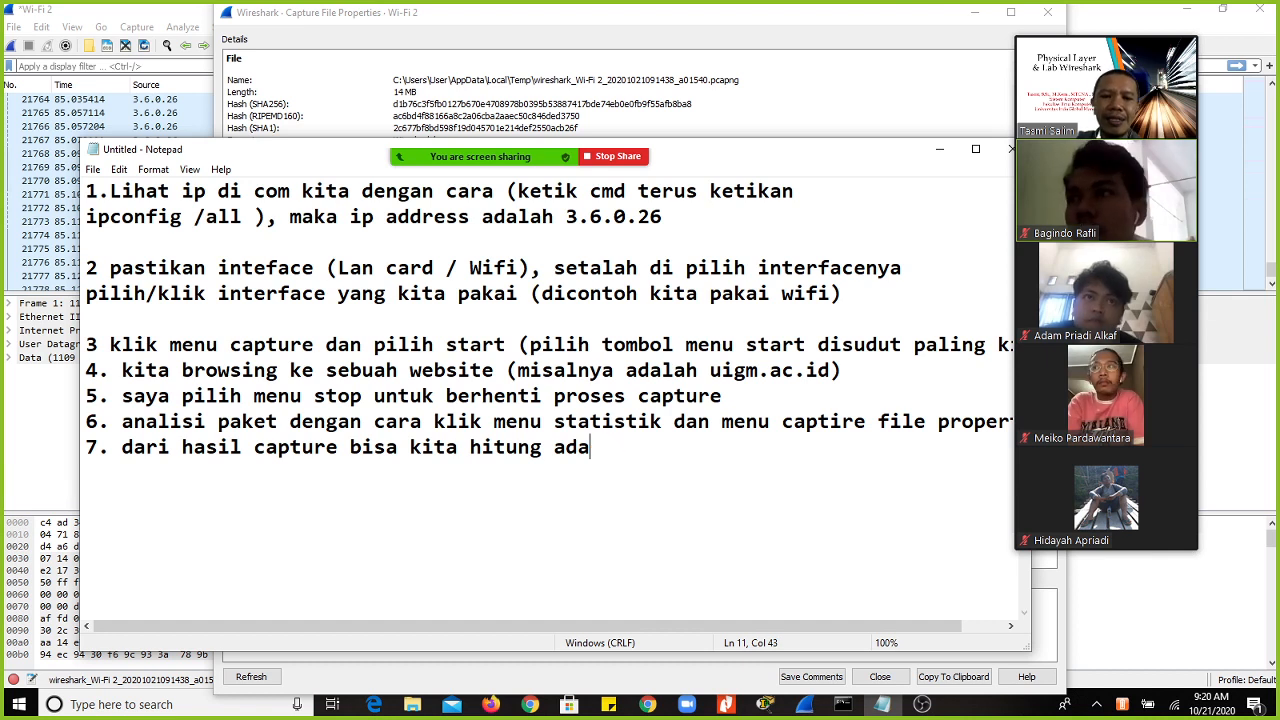
text(lah 1)
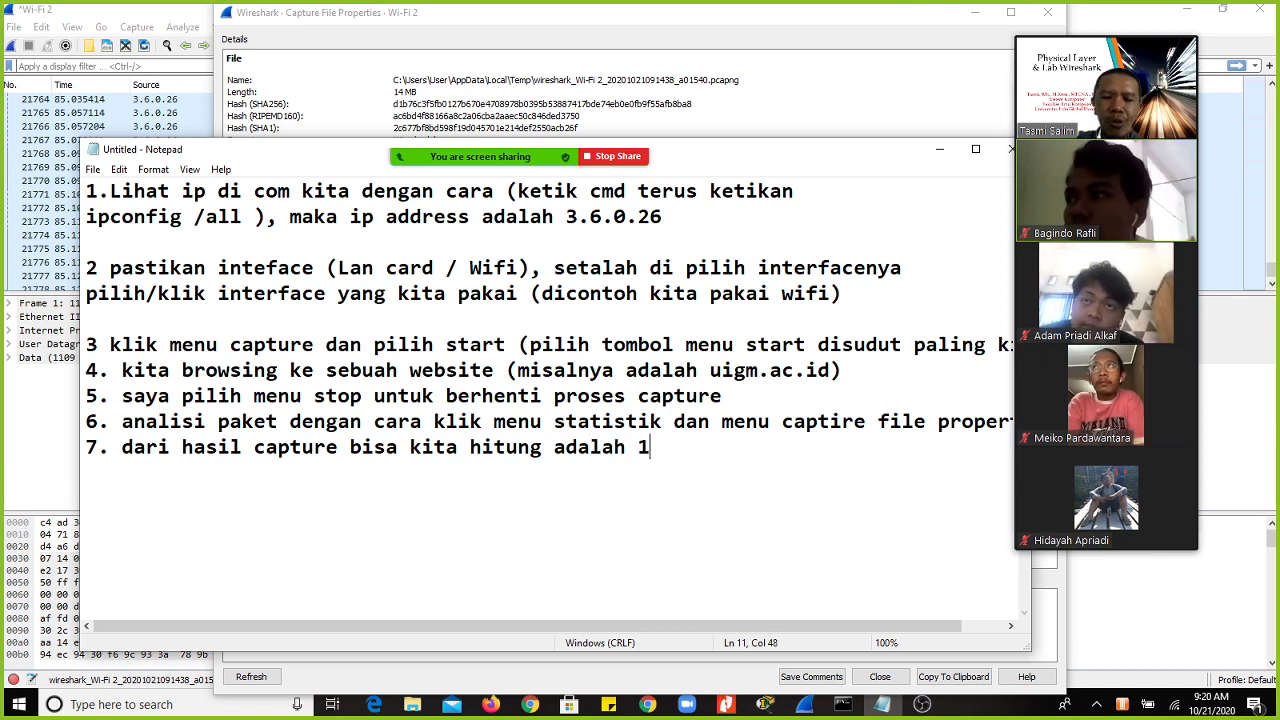
text()delay,)
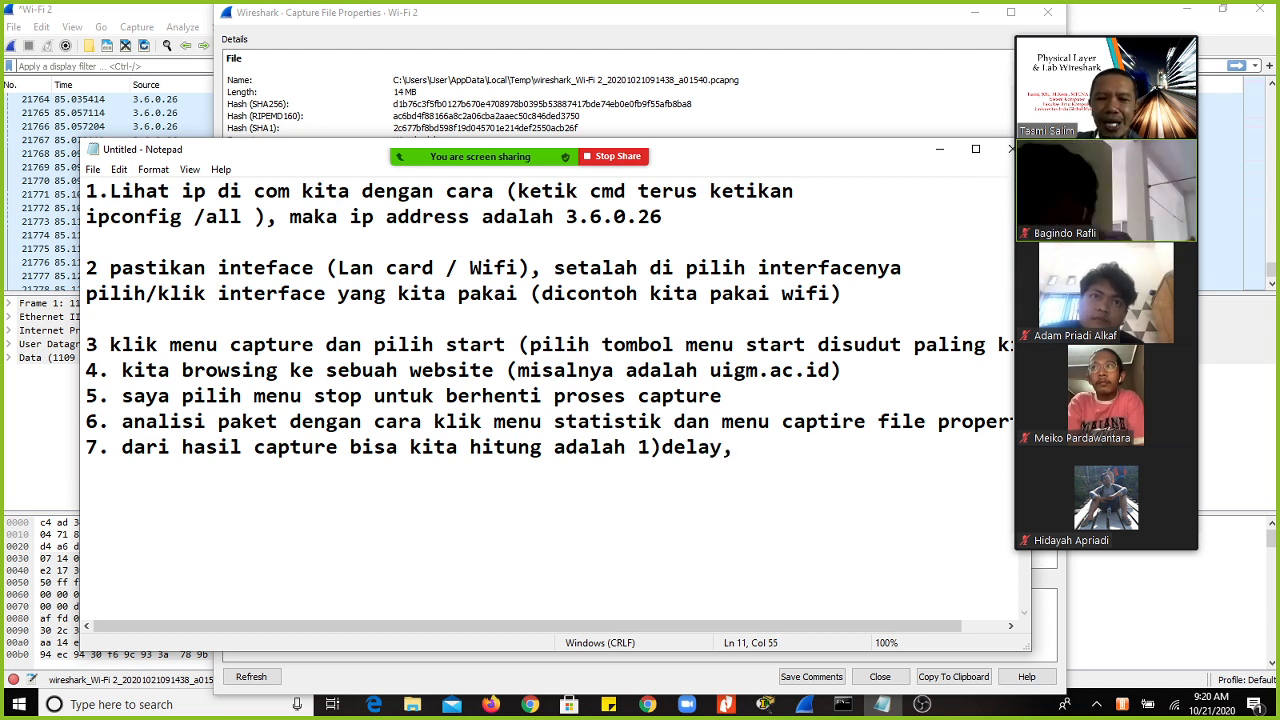
Step: Extend the list in point 7 with "2)paket loss, 3)throuput"
text( 2)pak)
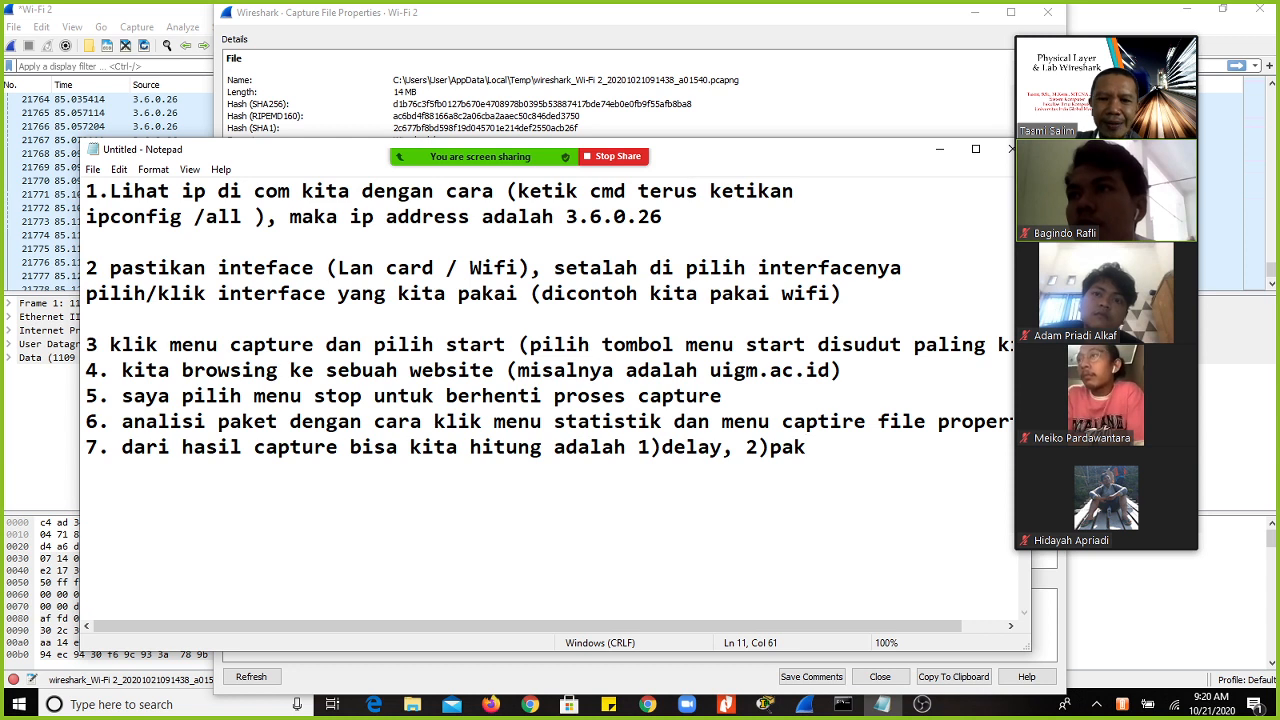
text(c)
key(BackSpace)
text(et loss)
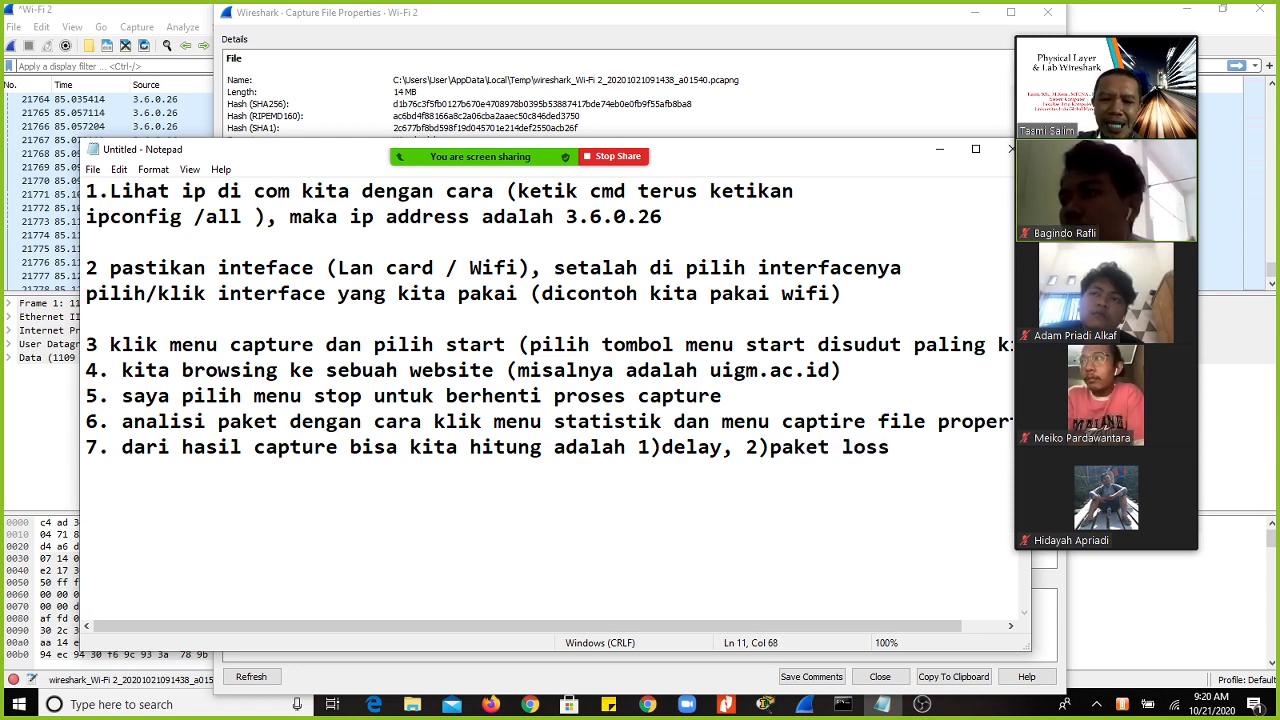
text(, )
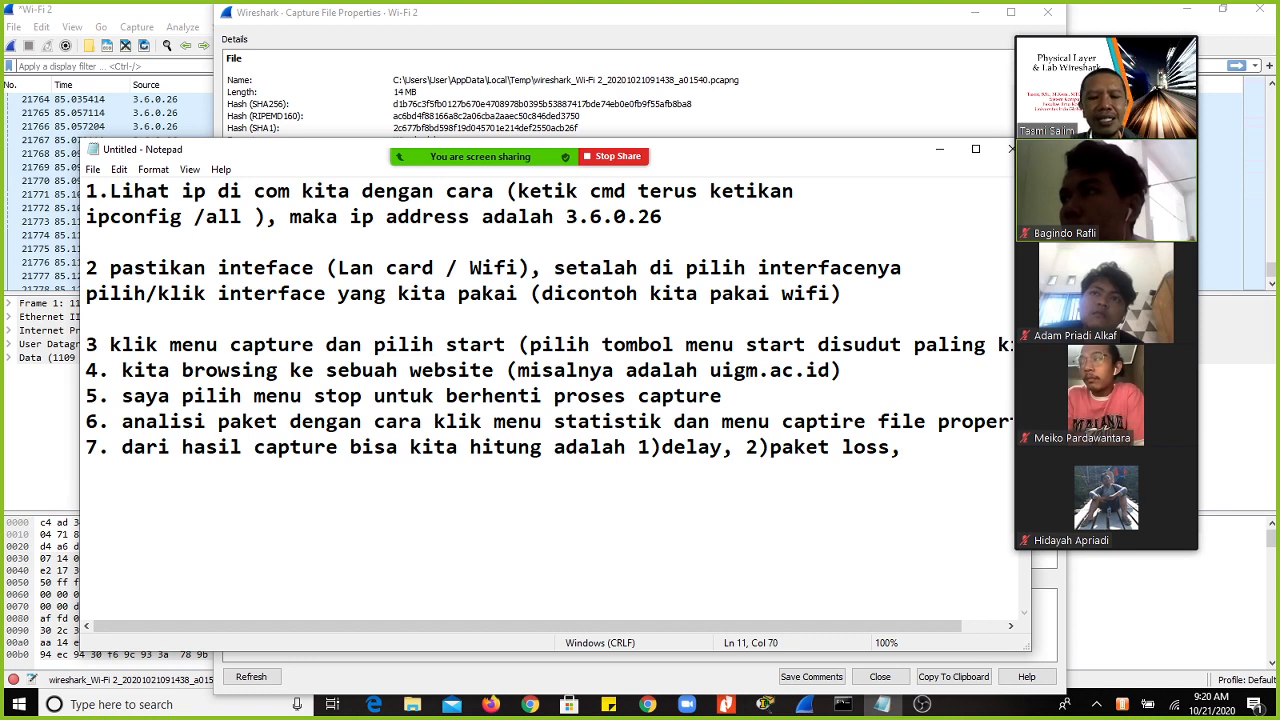
text(0)
key(BackSpace)
key(BackSpace)
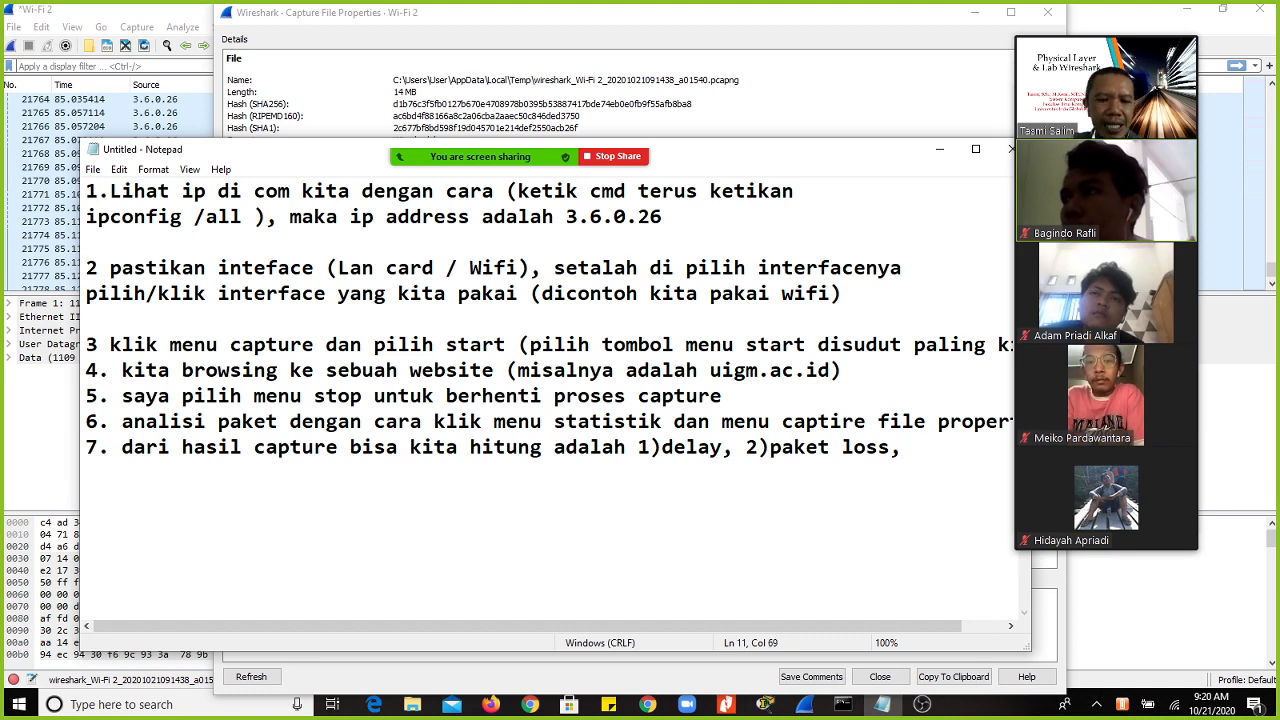
text(3))
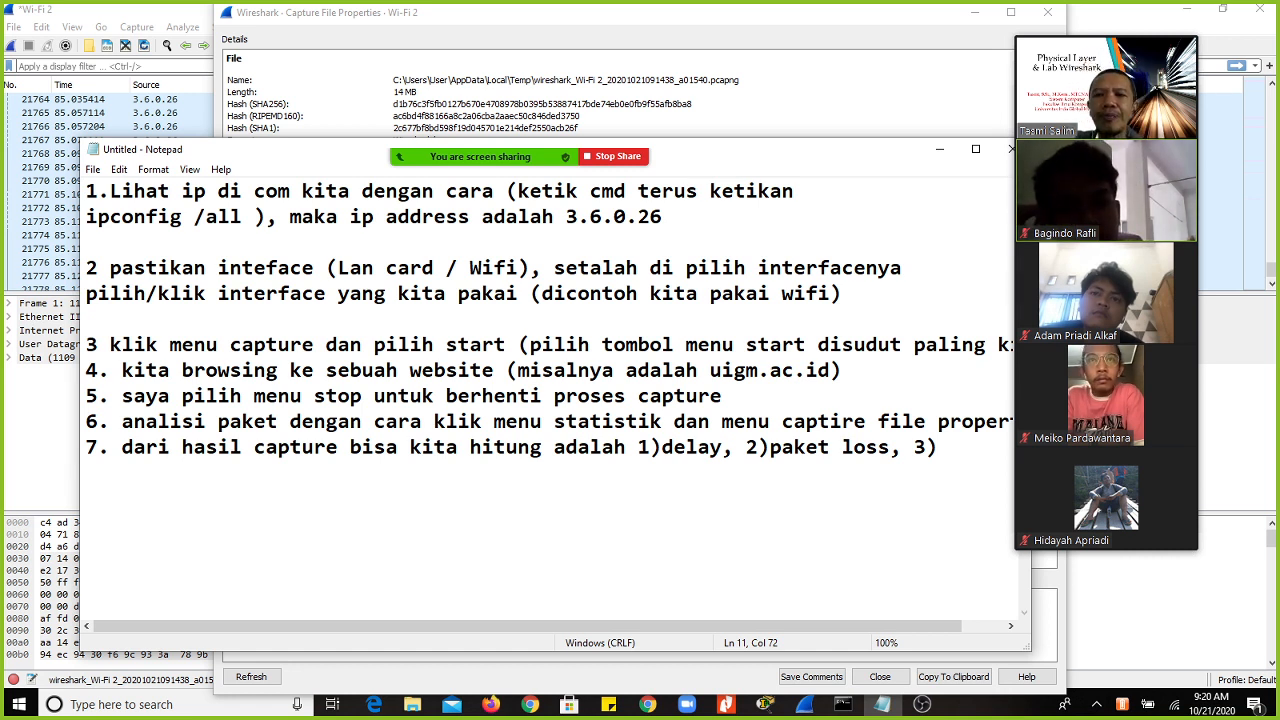
text(t)
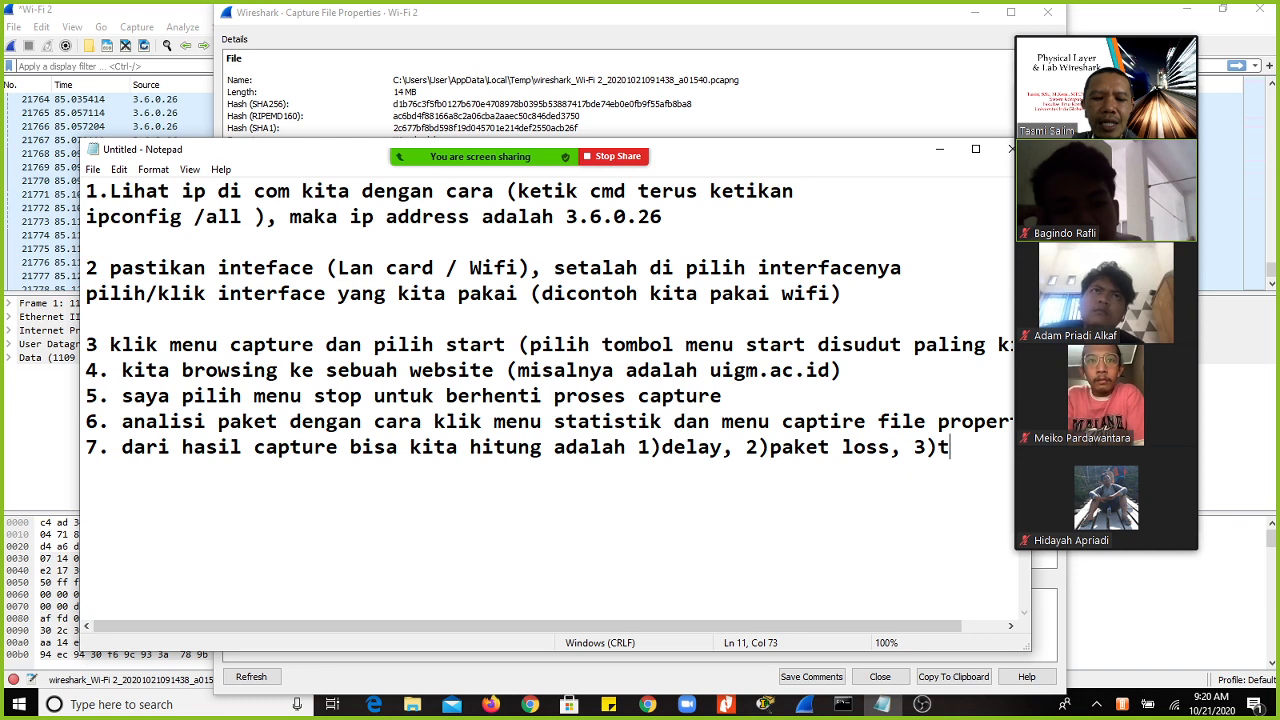
text(hrouput)
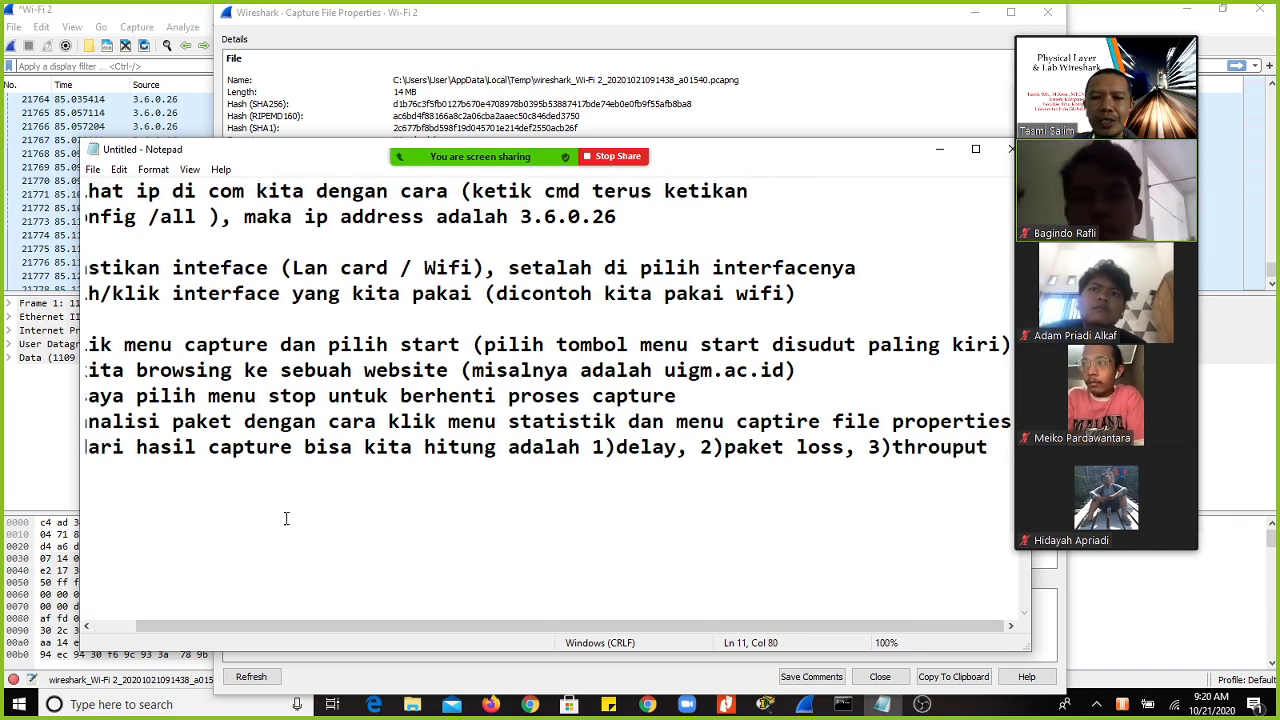
Step: Select the word "throuput" in point 7, then switch to Chrome and close the SIMAS and Universitas UIGM tabs
drag(892, 447, 988, 450)
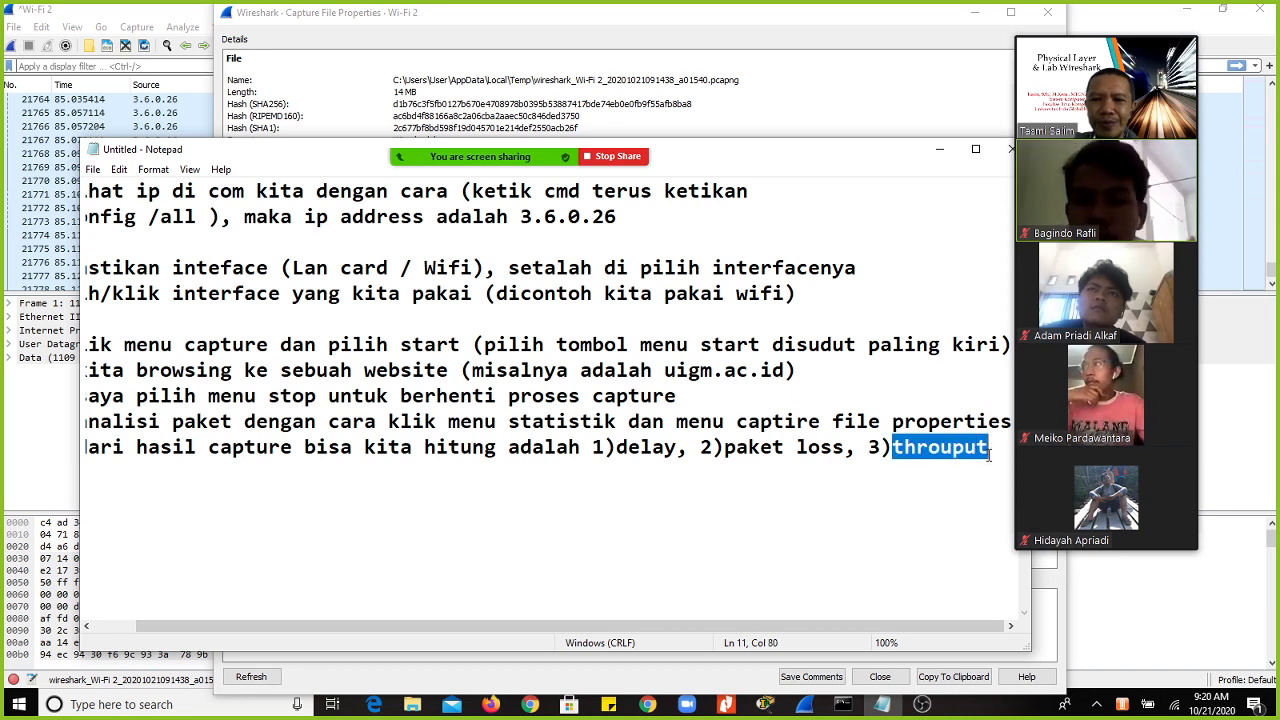
click(660, 704)
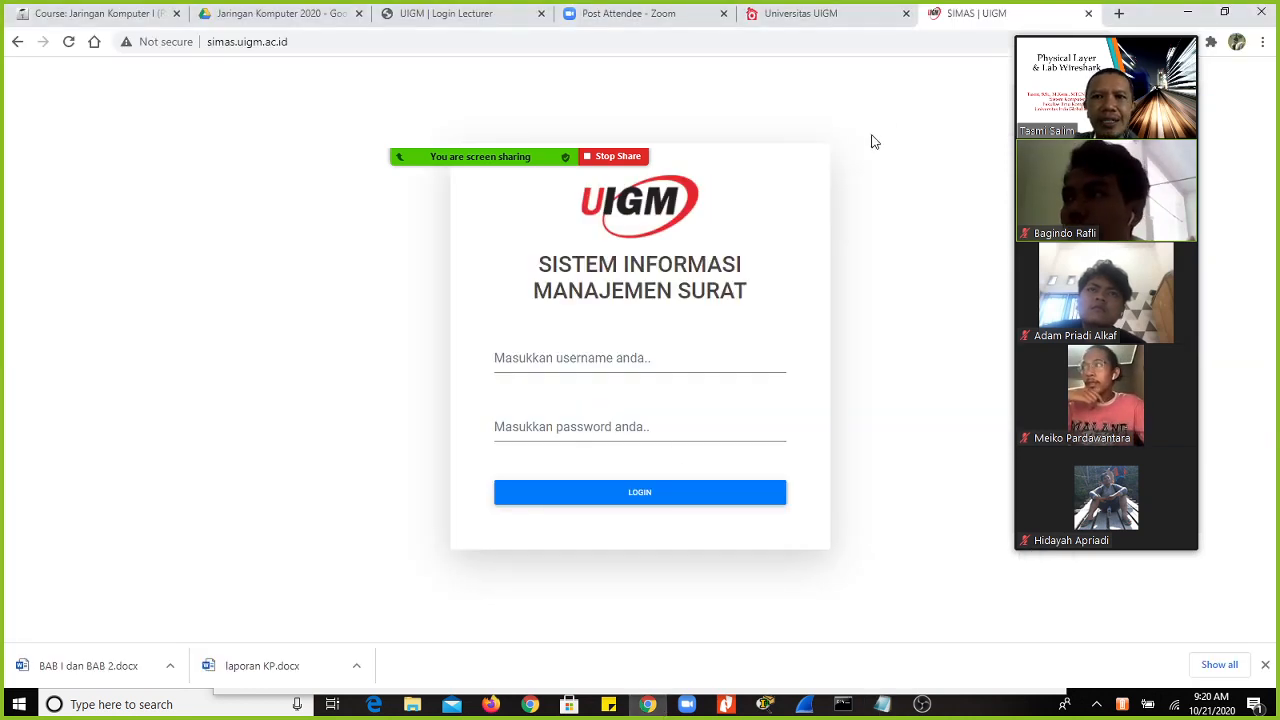
click(1088, 14)
click(906, 13)
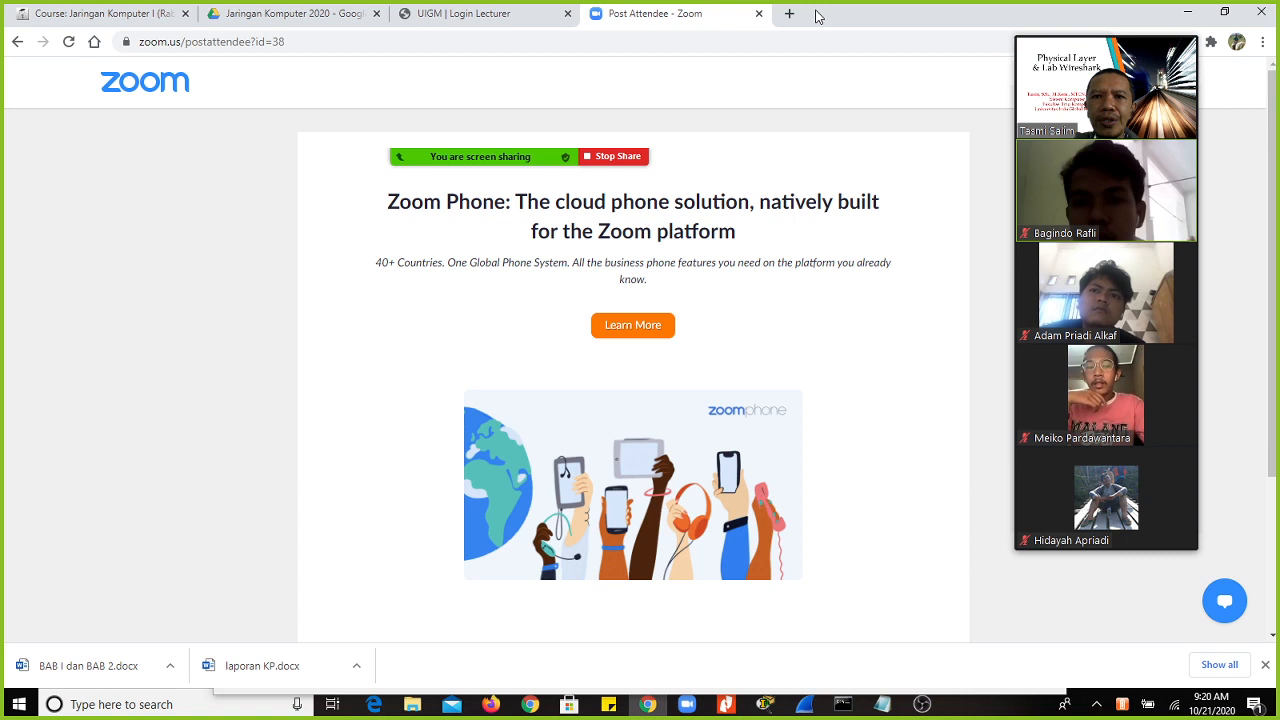
Step: Look up "throuput" on Google in a new tab and correct the word in the Notepad notes to "throughput"
click(789, 13)
text(throuput)
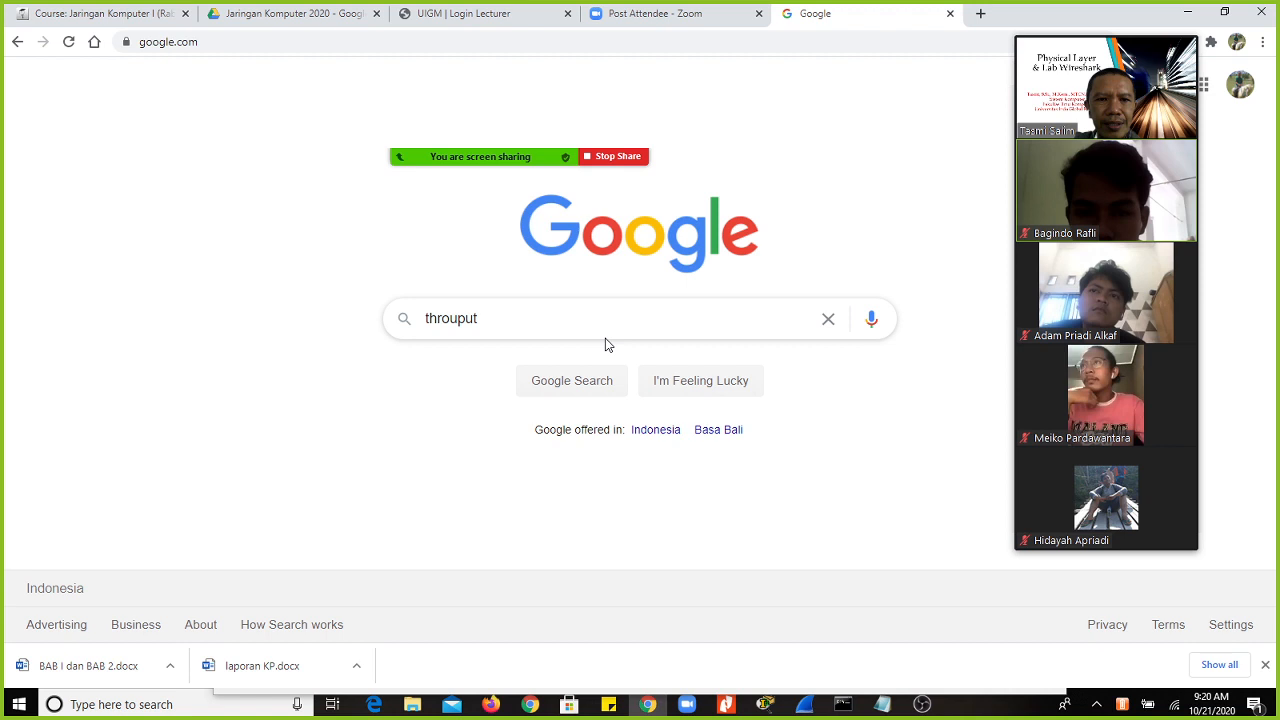
key(alt+Tab)
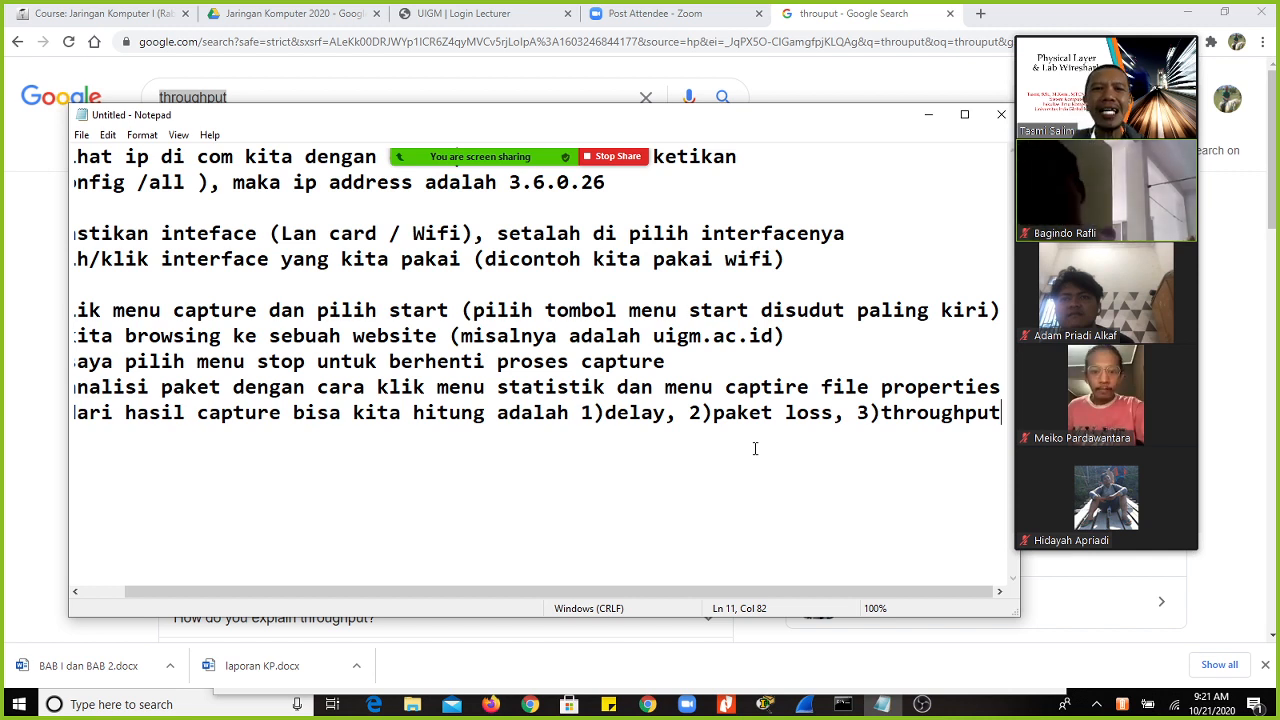
Step: Examine the Wireshark capture file properties, then return to Notepad and highlight the three metrics in point 7
key(alt+Tab)
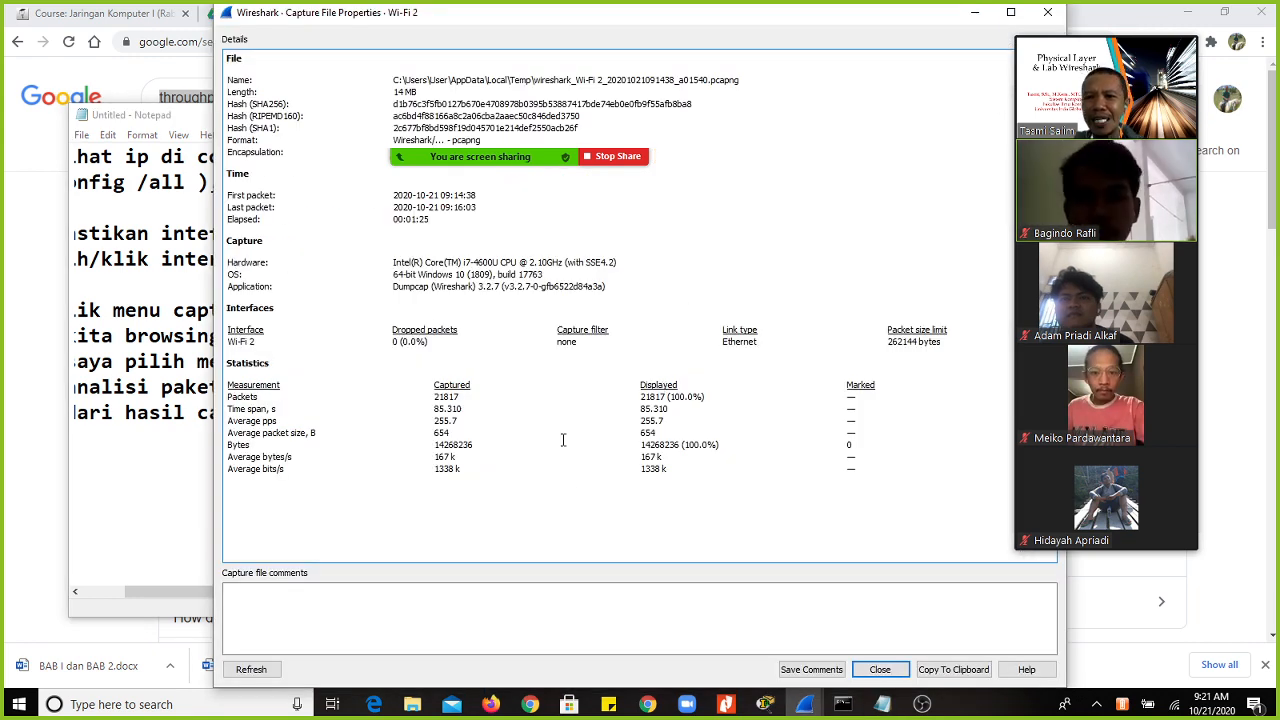
drag(706, 36, 717, 240)
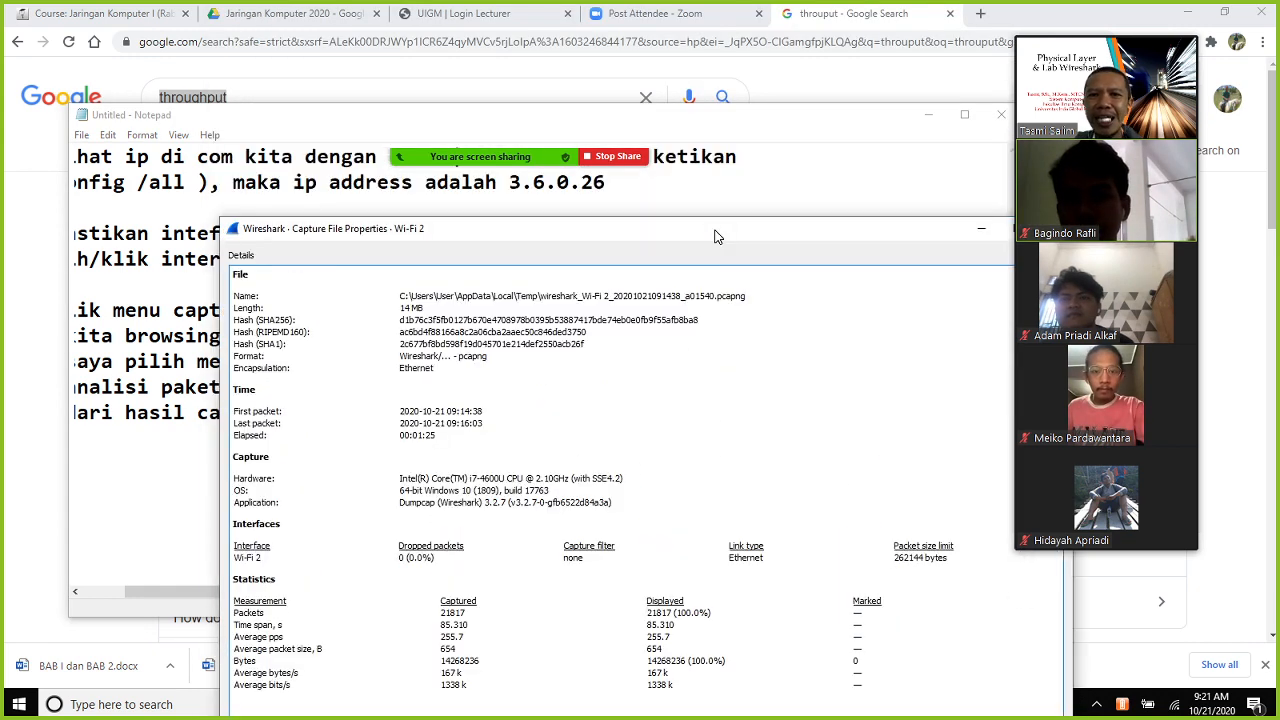
key(alt+Tab)
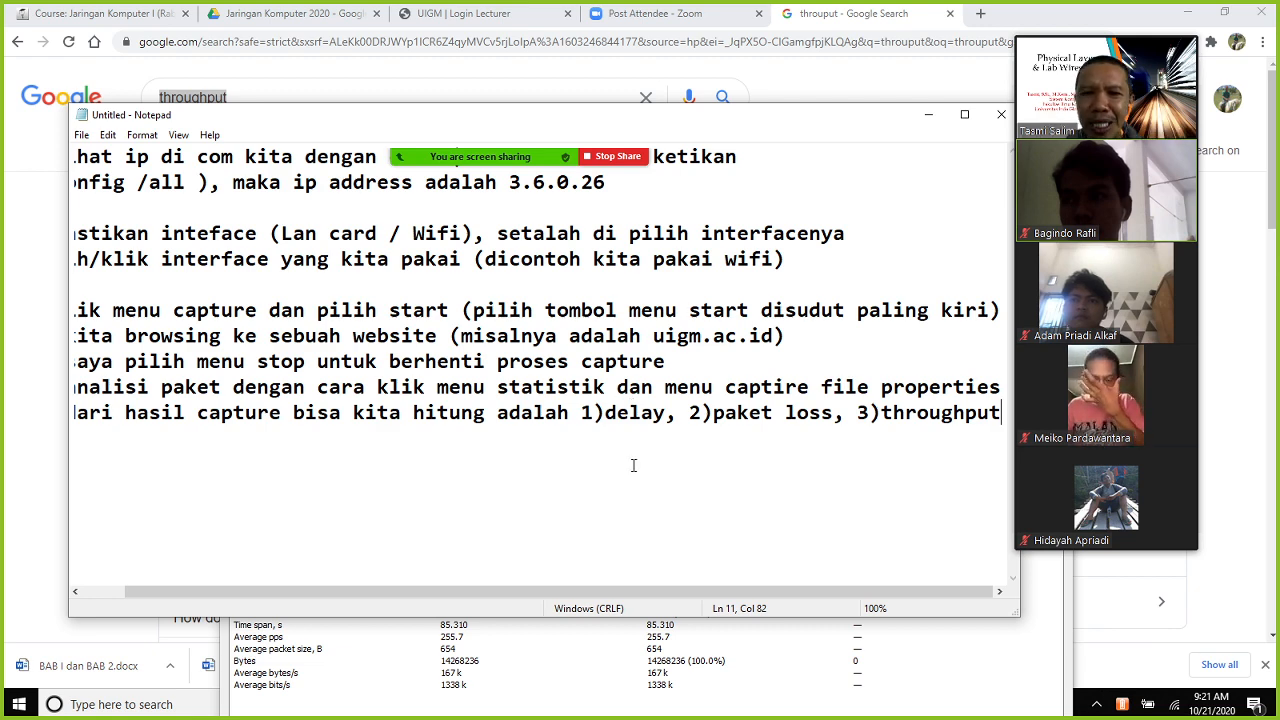
drag(580, 415, 995, 425)
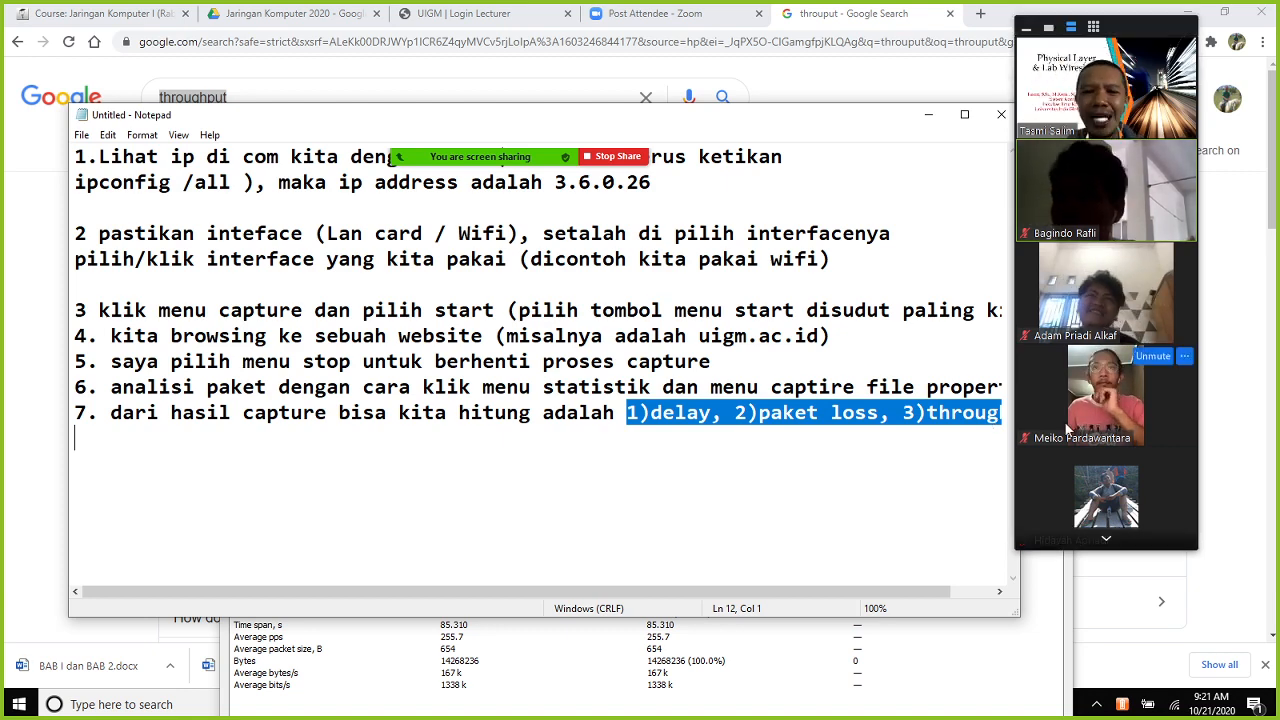
Step: Bring the capture file properties back into view to review the statistics, then close that window
click(740, 640)
drag(660, 247, 668, 65)
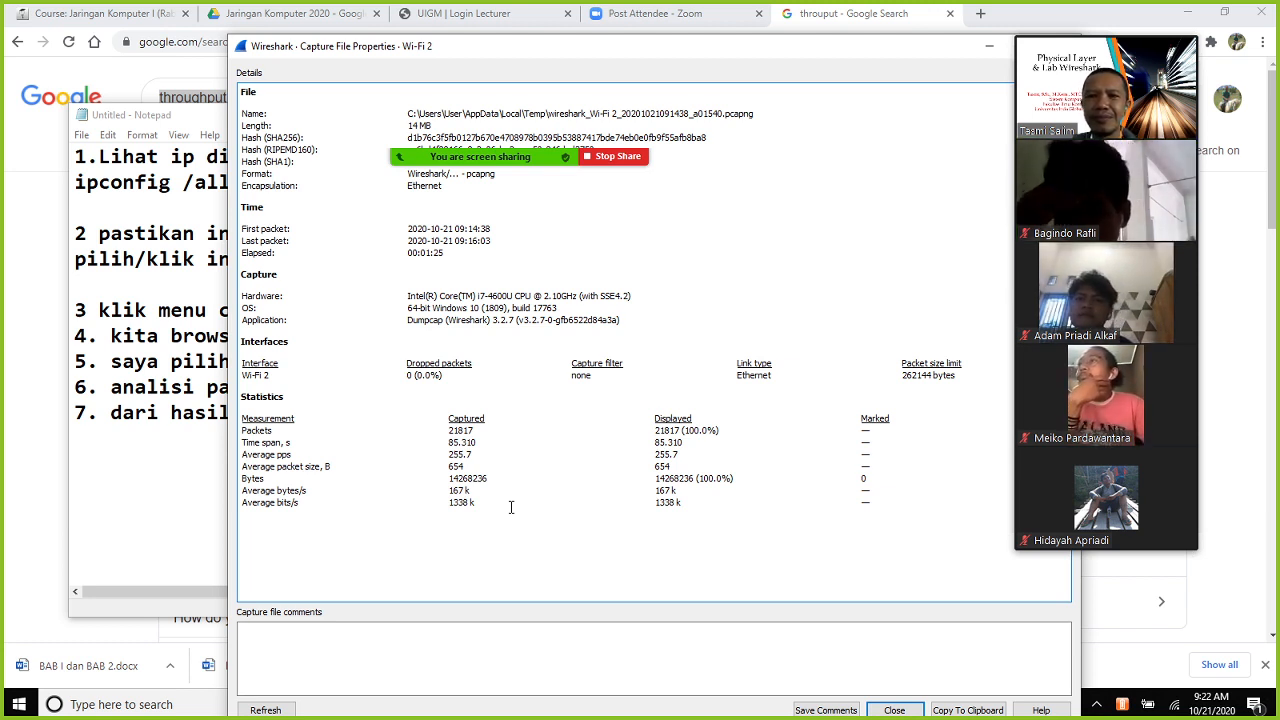
drag(676, 53, 549, 61)
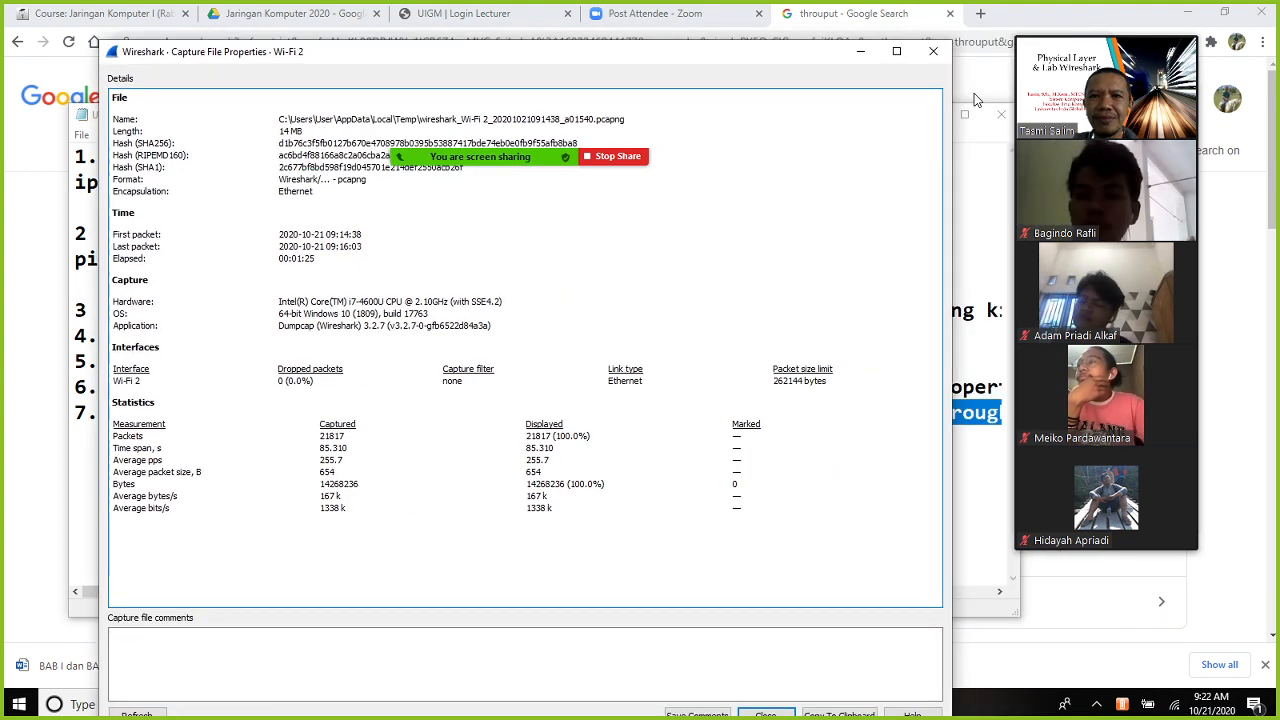
click(933, 52)
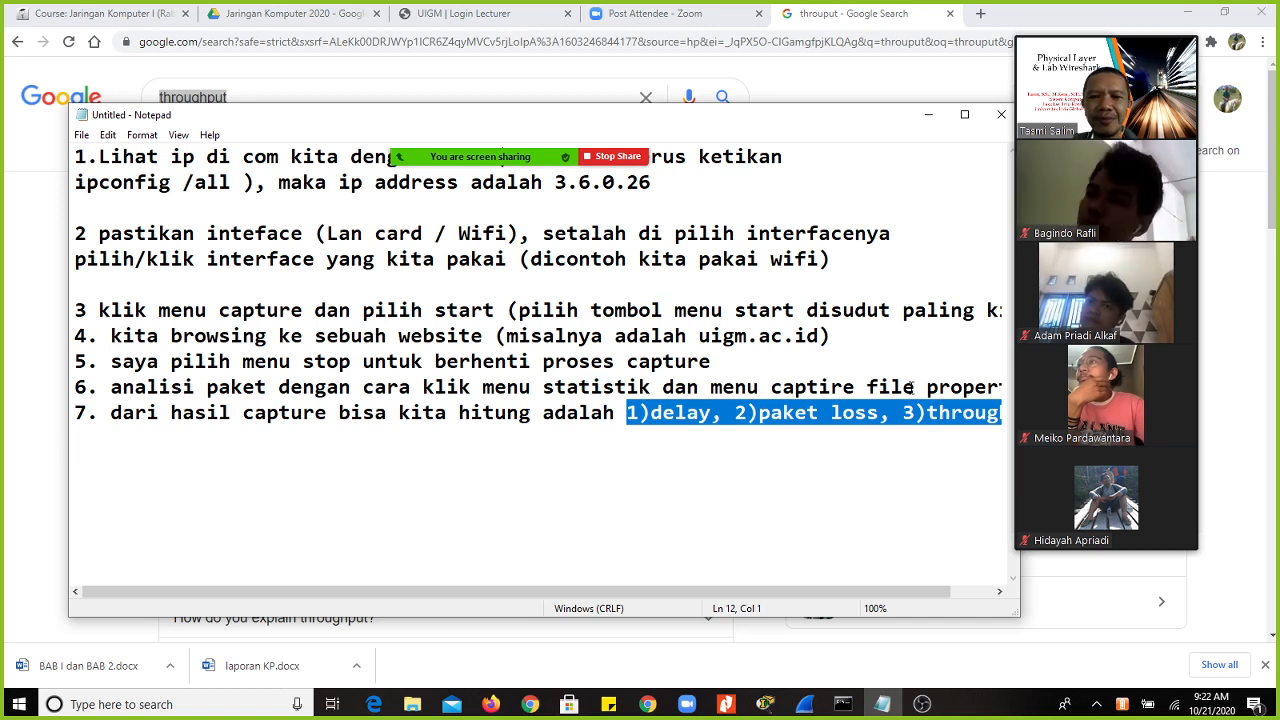
key(Return)
key(Return)
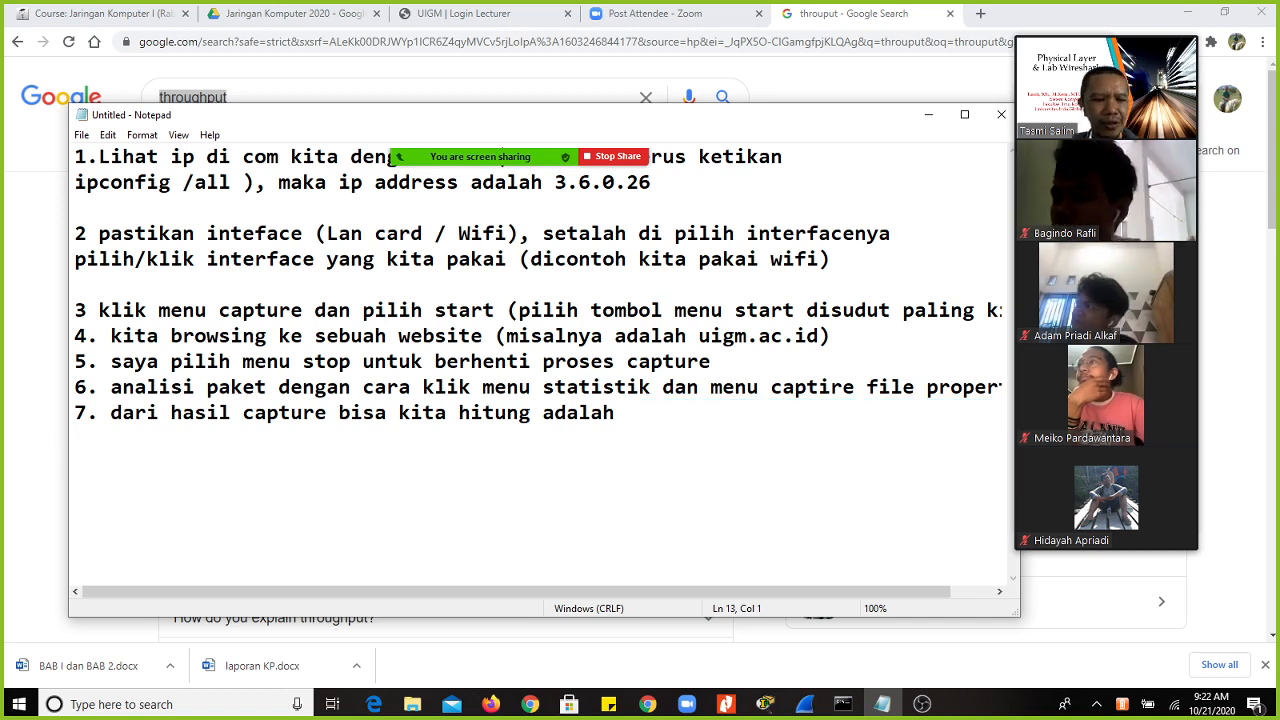
key(ctrl+z)
Step: Place the cursor at the end of point 7 and start a new line below it, leaving one blank line between
click(913, 413)
key(Right)
key(Right)
key(Right)
key(Right)
key(Right)
key(Right)
key(Right)
key(Right)
key(Right)
key(Right)
key(Right)
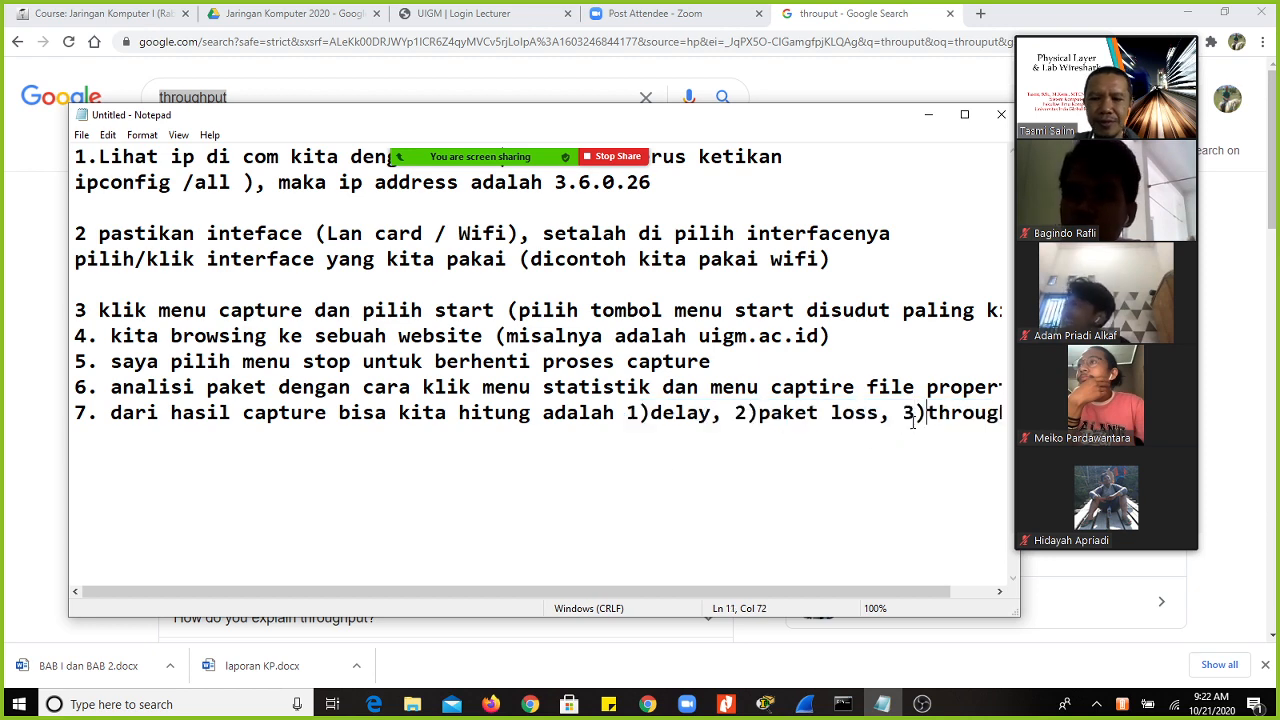
key(Return)
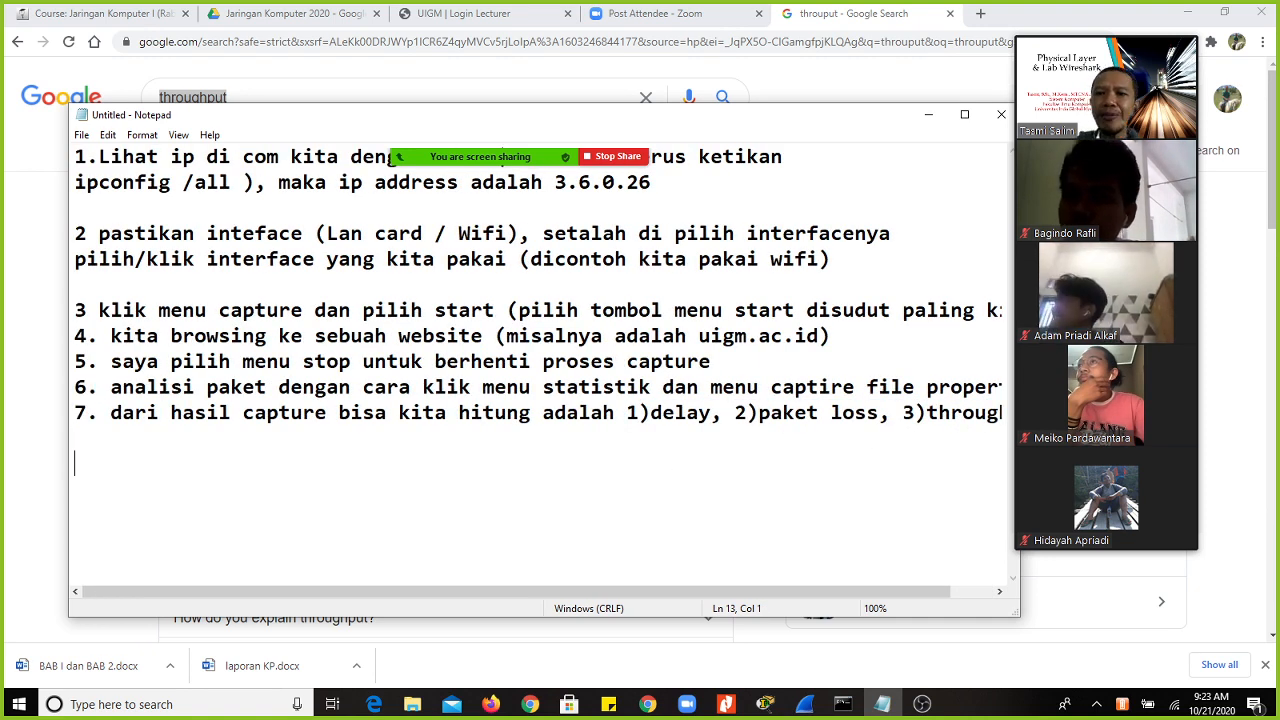
Step: Switch to the Wireshark capture and fill the display filter with the suggested expression ip.addr == 210.210.130.244
click(803, 706)
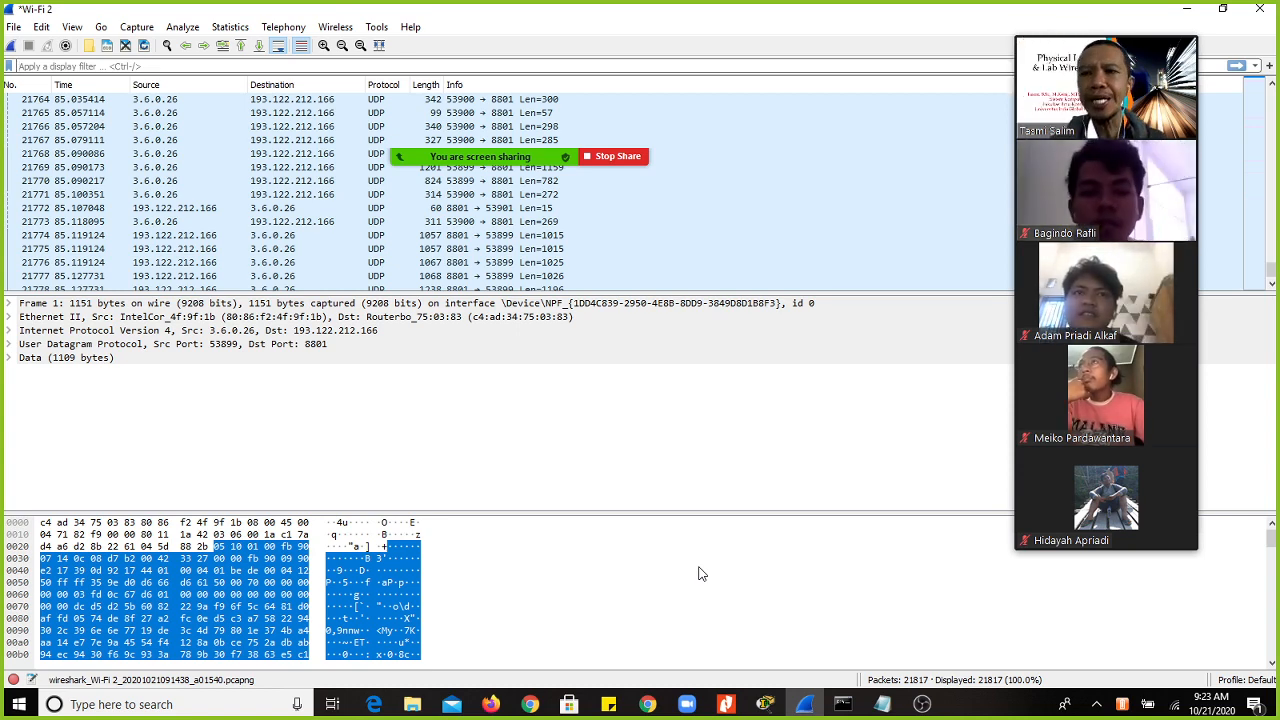
click(91, 71)
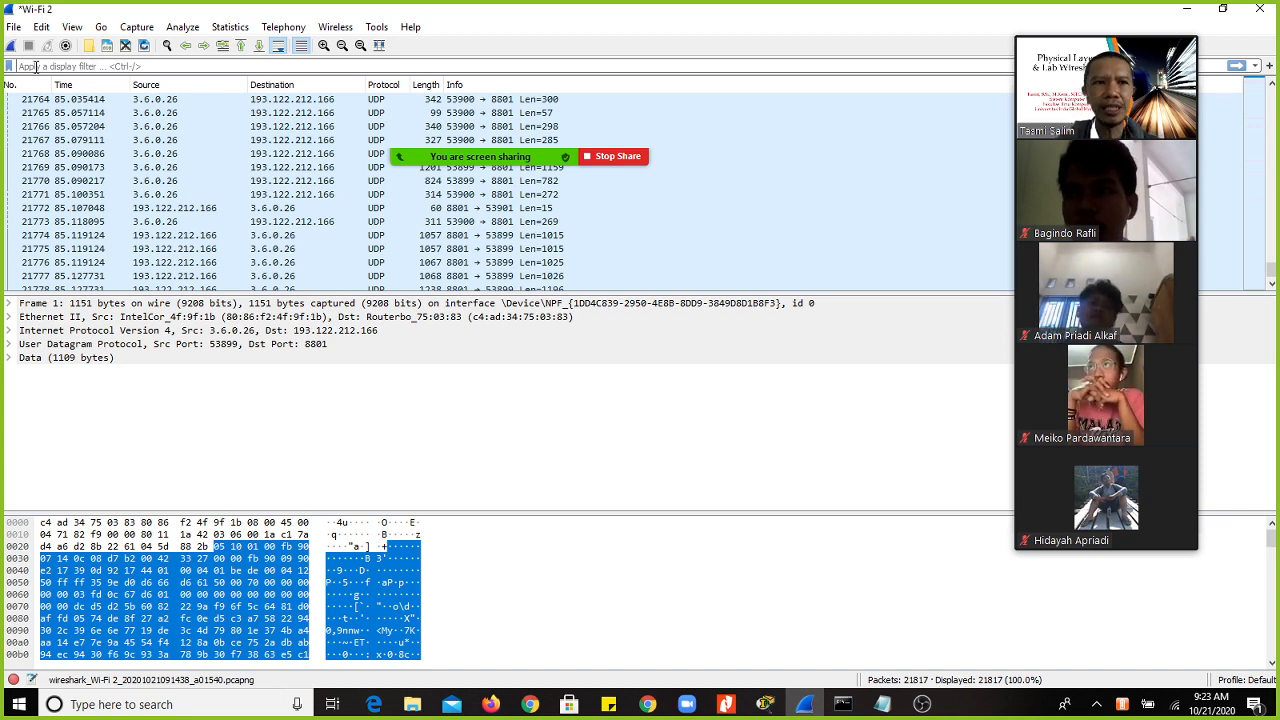
text(i)
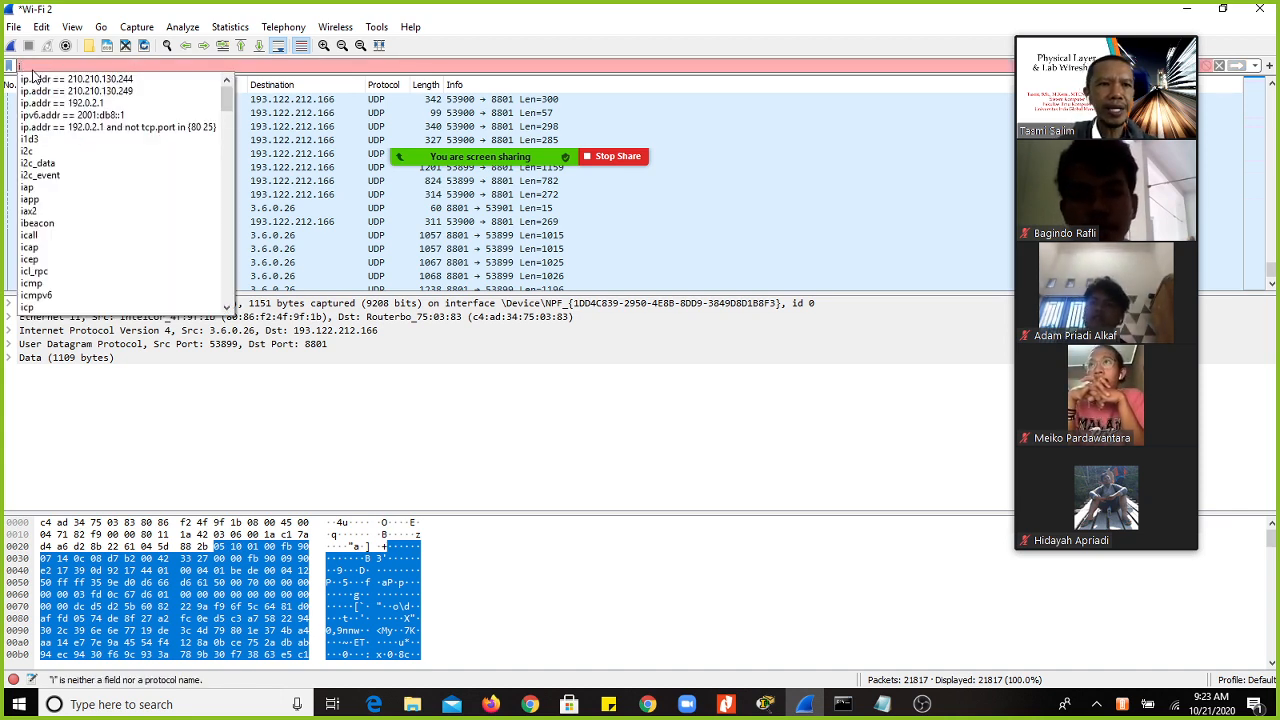
click(40, 79)
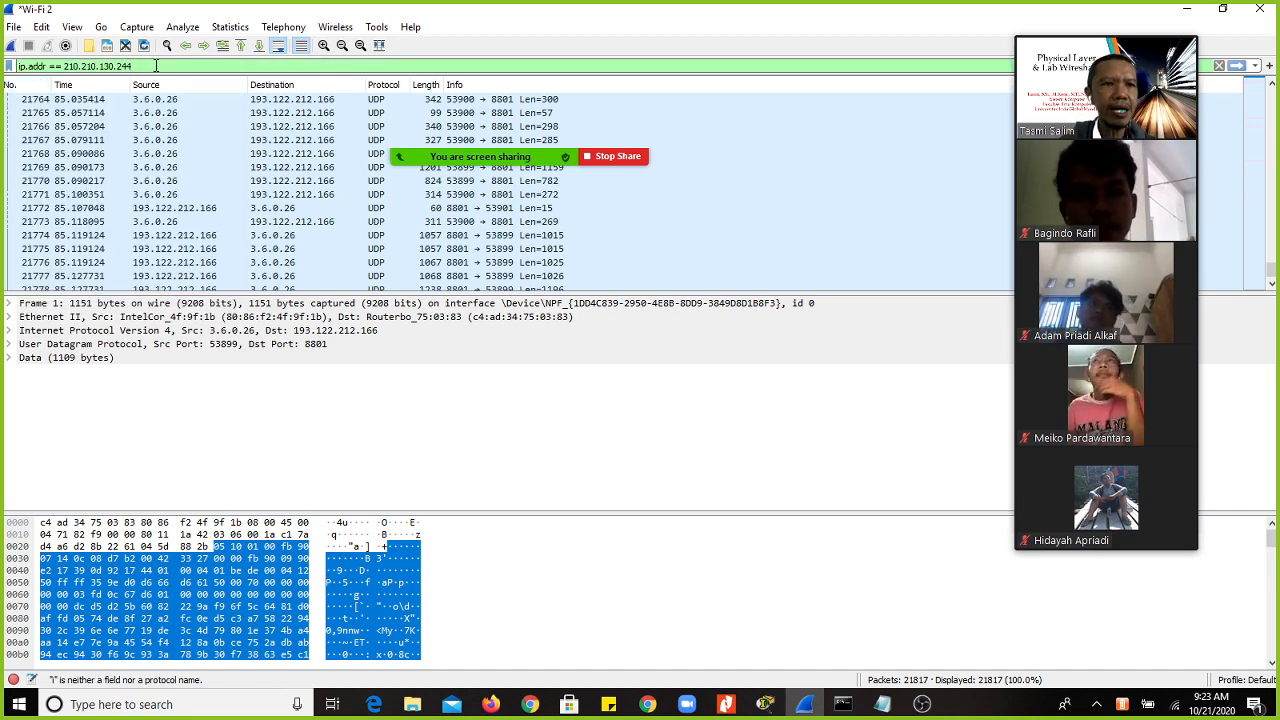
Step: Replace the IP address in the display filter so it reads ip.addr == 3.0.6.26, and apply the filter
key(BackSpace)
key(BackSpace)
key(BackSpace)
key(BackSpace)
key(BackSpace)
key(BackSpace)
key(BackSpace)
key(BackSpace)
key(BackSpace)
key(BackSpace)
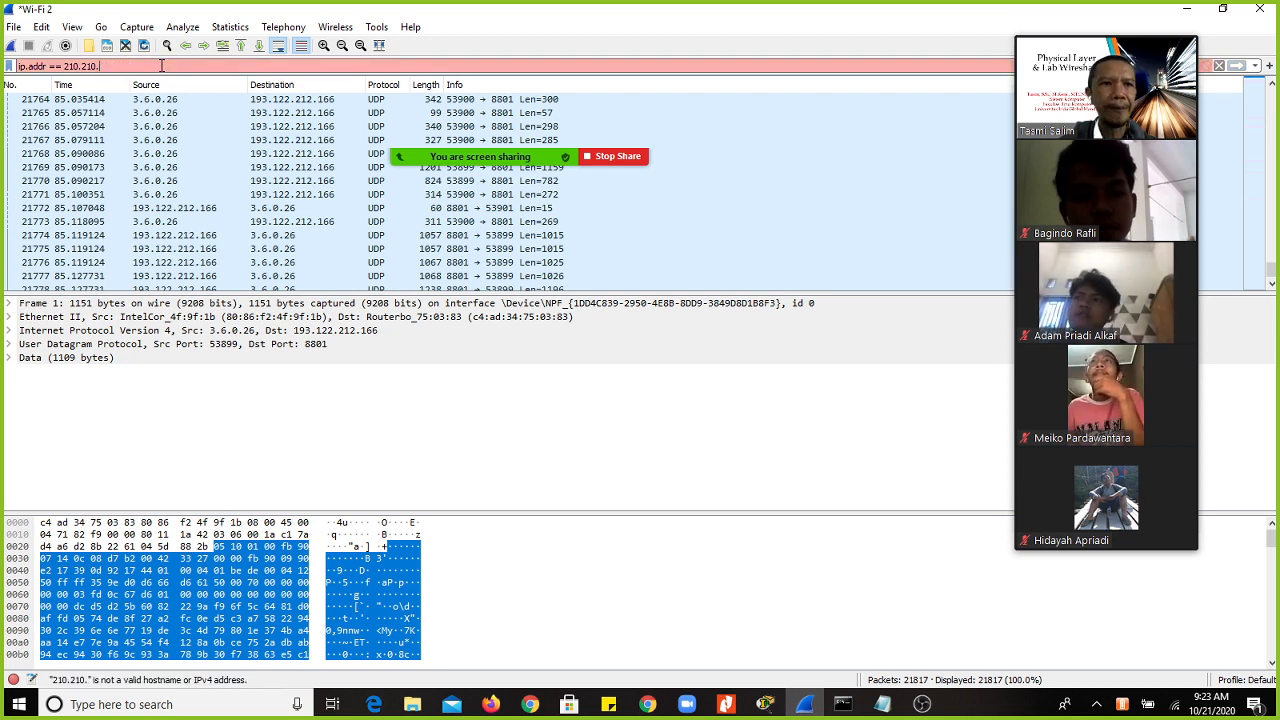
key(BackSpace)
key(BackSpace)
key(BackSpace)
key(BackSpace)
key(BackSpace)
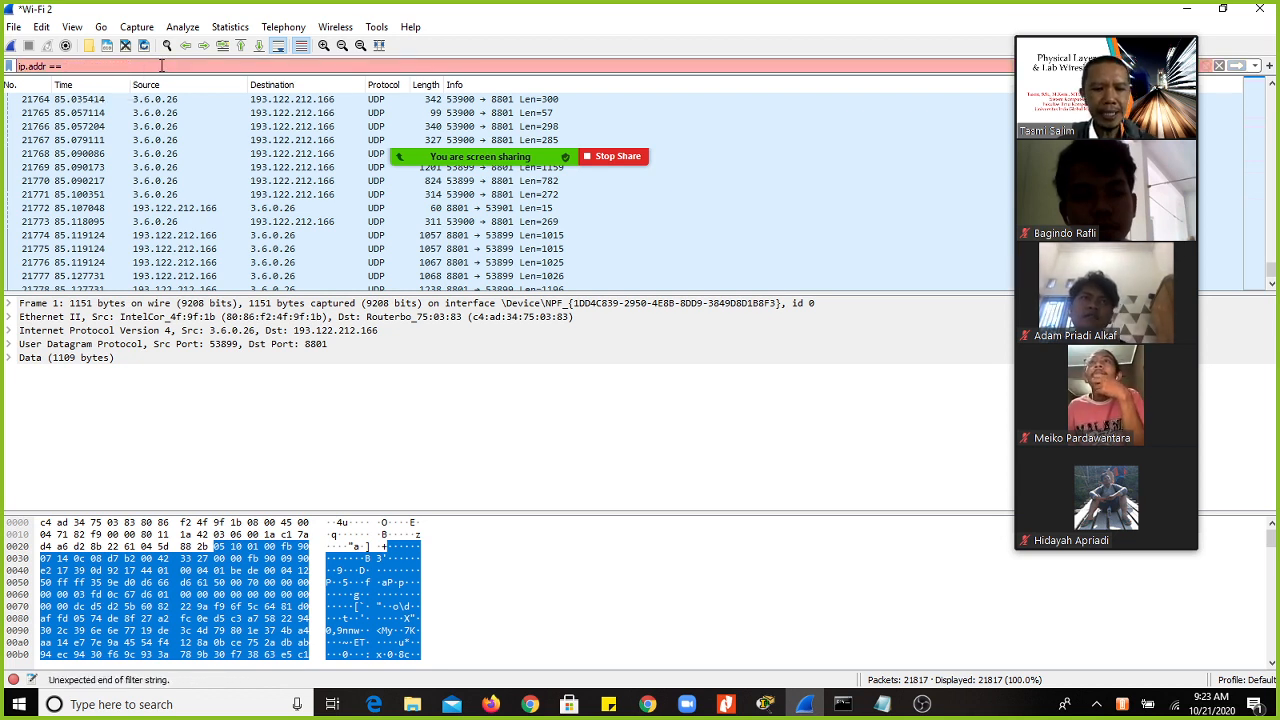
text(3.0)
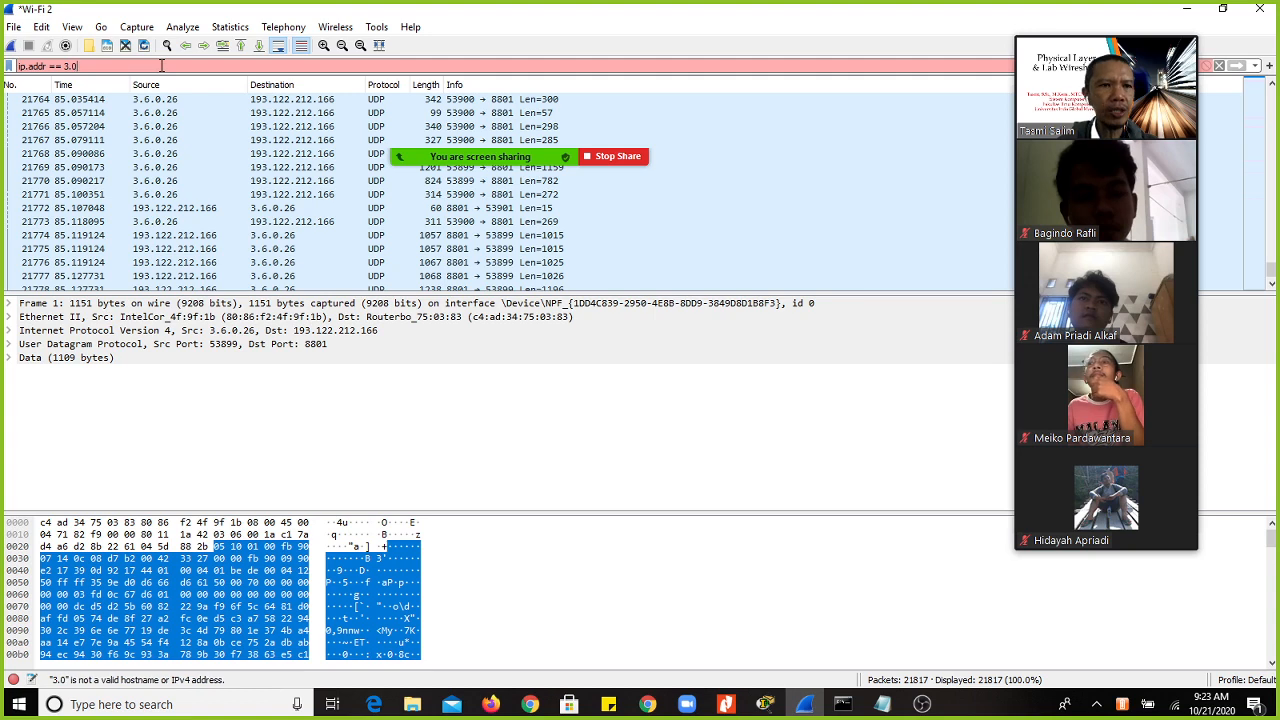
text(.0.6.)
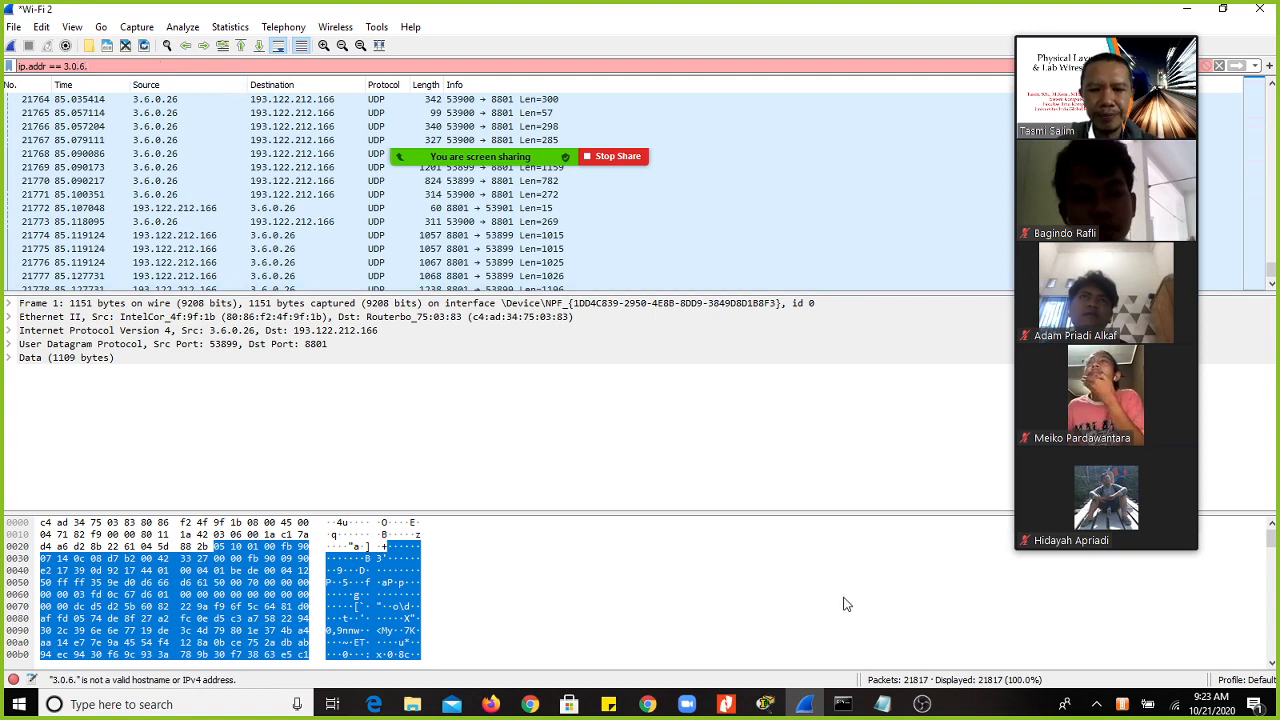
click(882, 704)
click(882, 705)
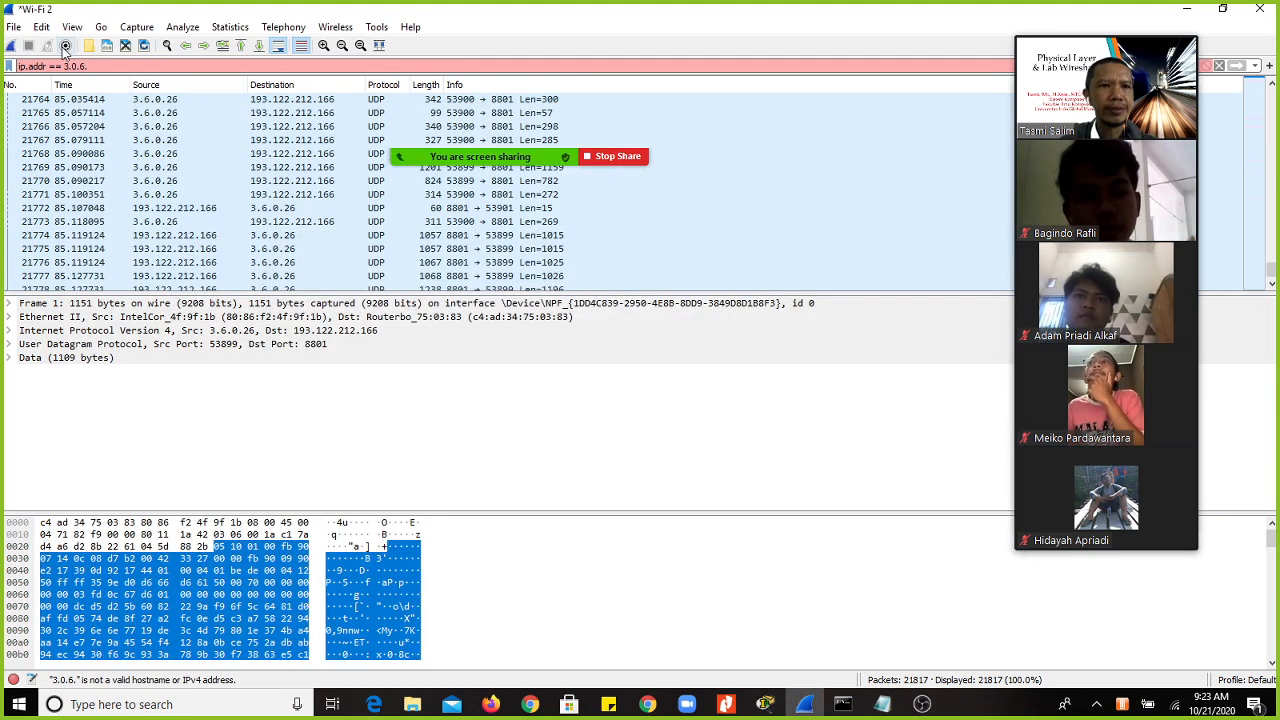
text(26)
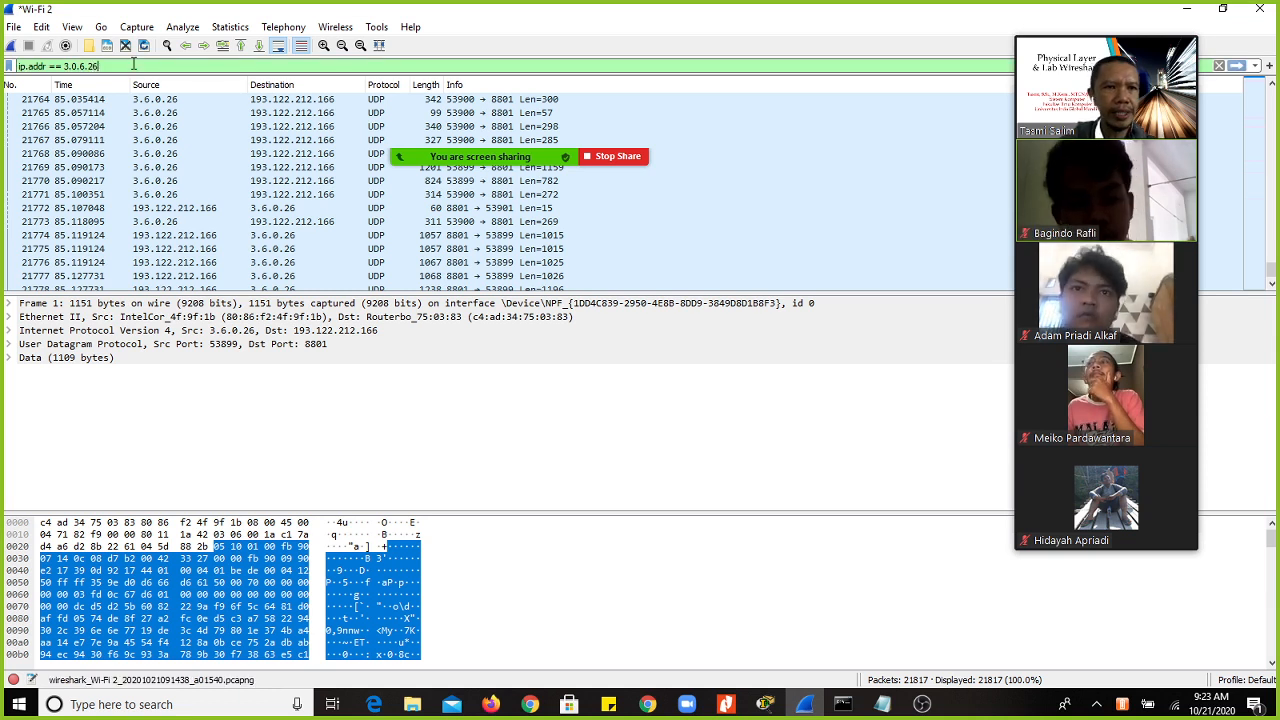
click(1237, 65)
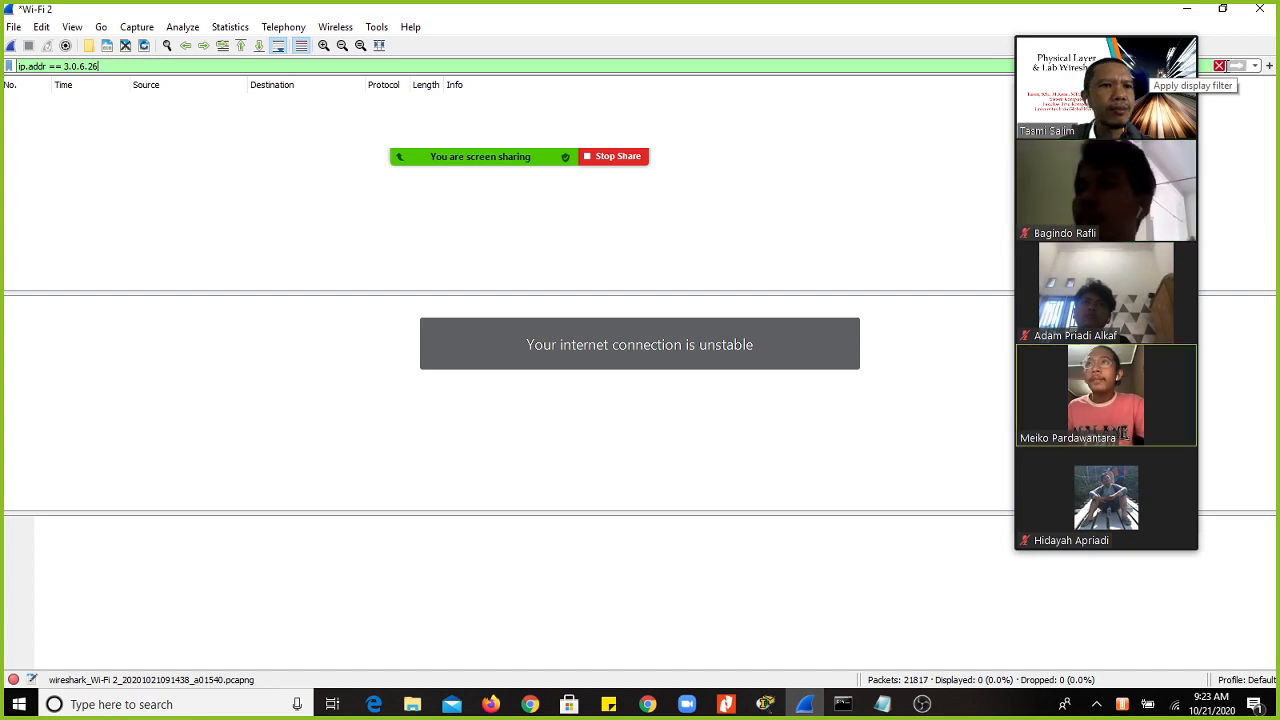
Step: Check the IP address noted in Notepad's point 1, correct the Wireshark display filter to ip.addr == 3.6.0.26 and apply it
click(882, 704)
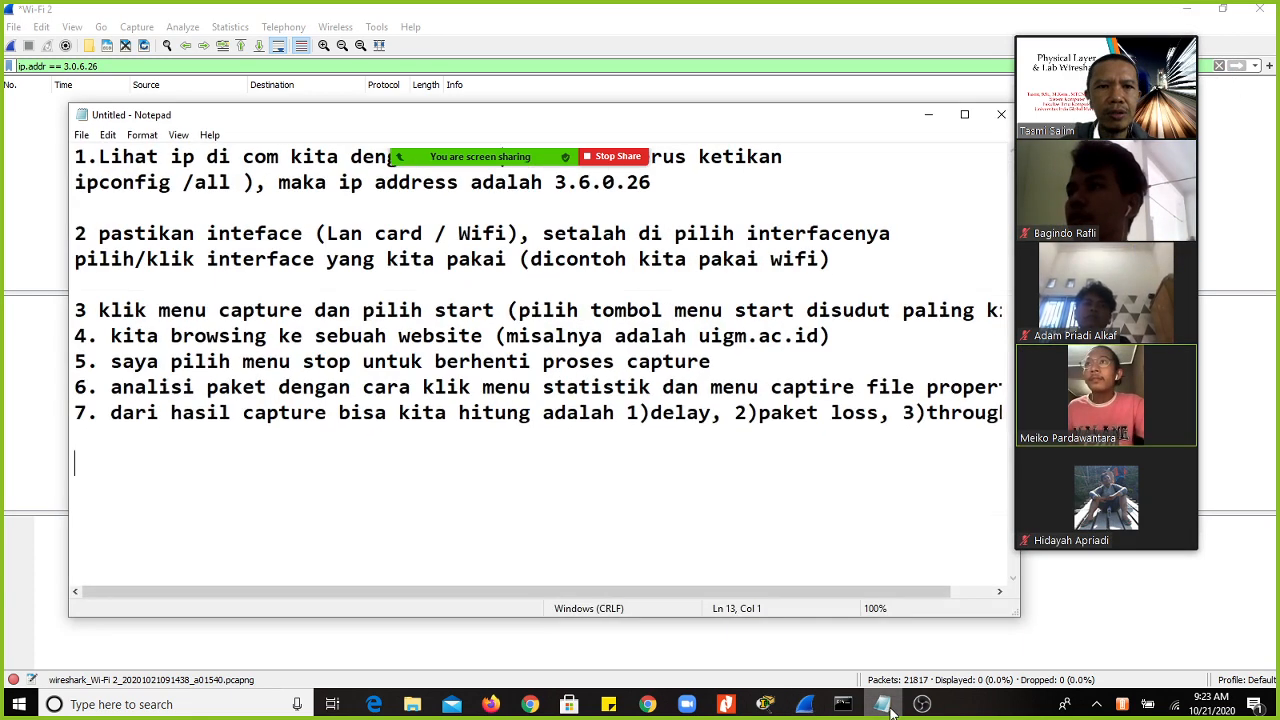
click(882, 704)
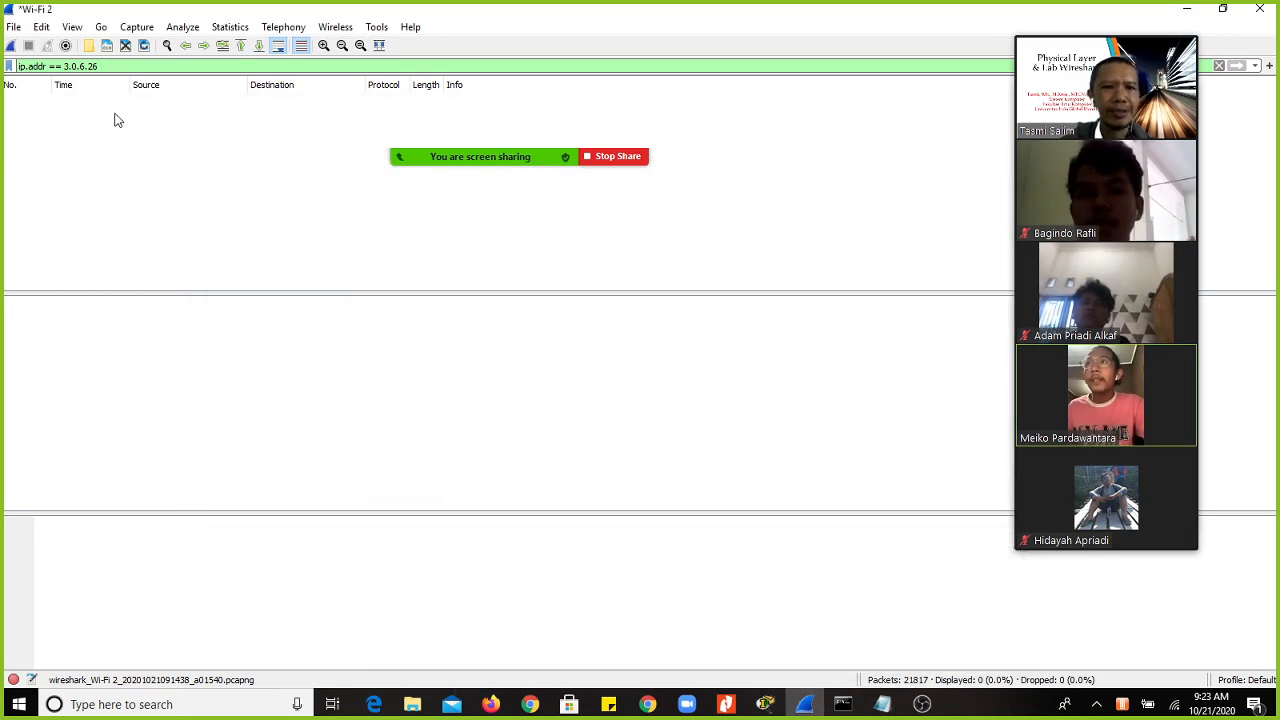
key(BackSpace)
key(BackSpace)
key(BackSpace)
key(BackSpace)
key(BackSpace)
key(BackSpace)
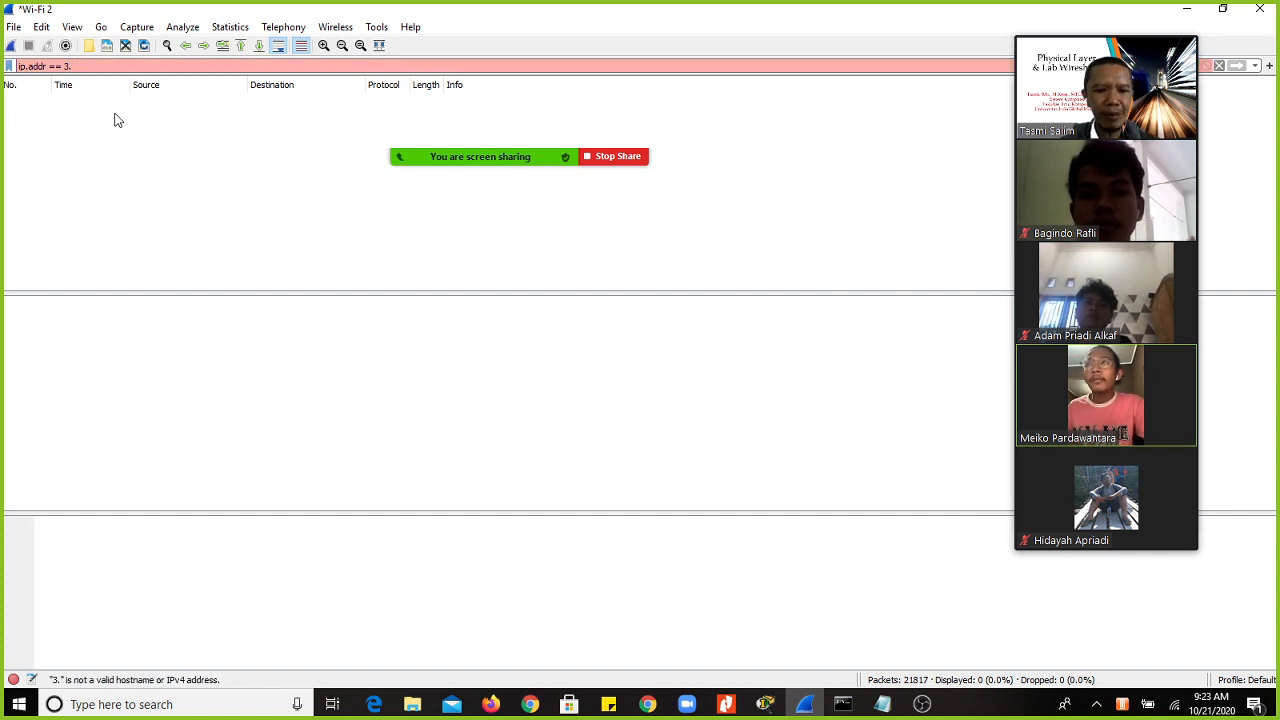
text(6.0.)
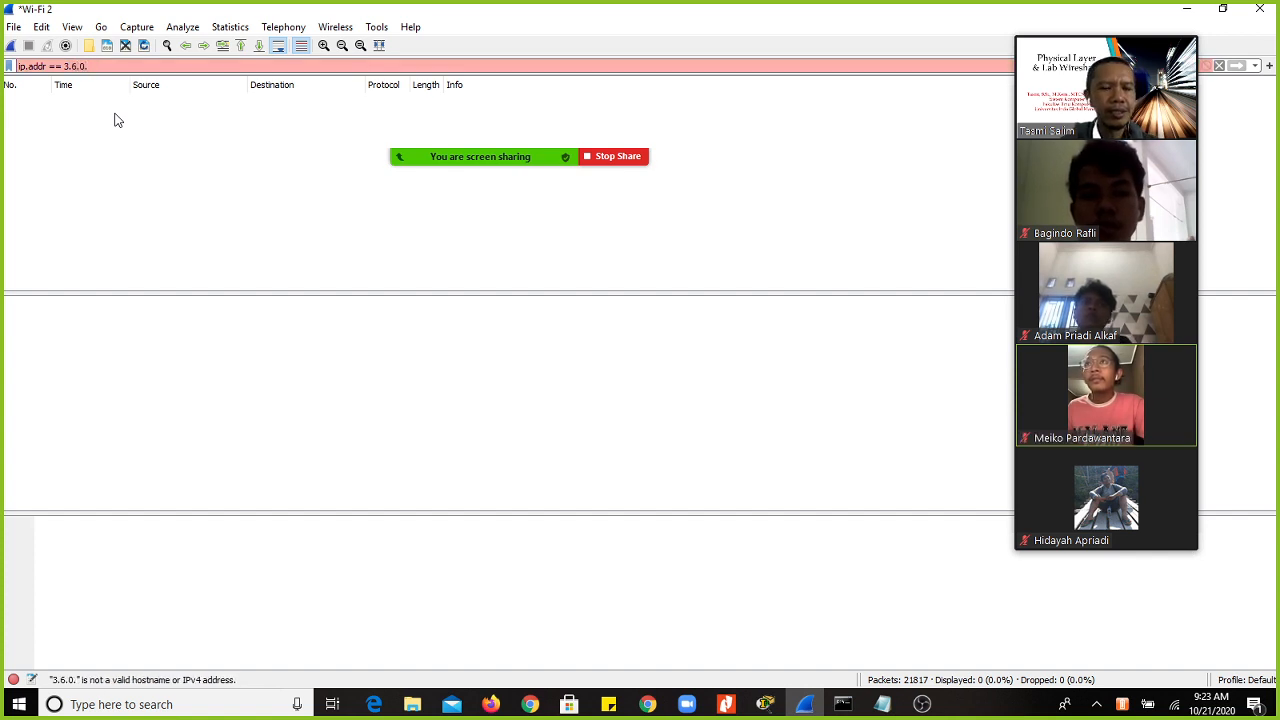
click(882, 704)
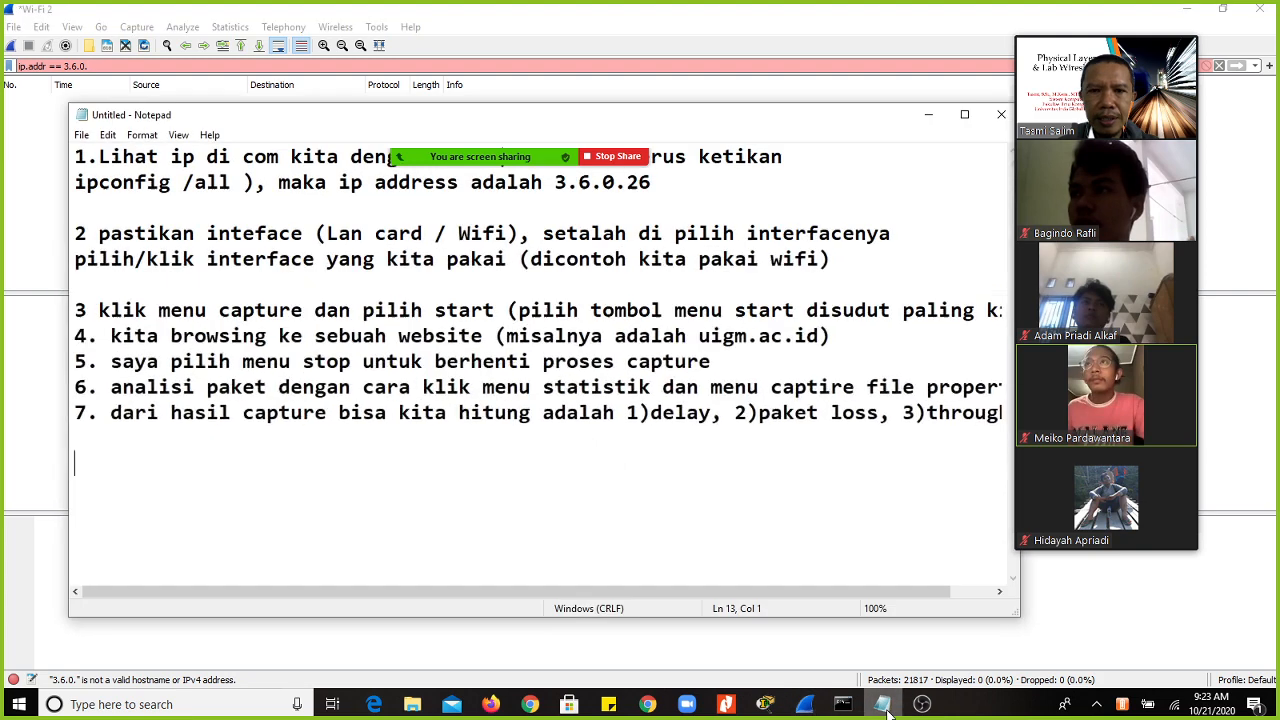
click(884, 706)
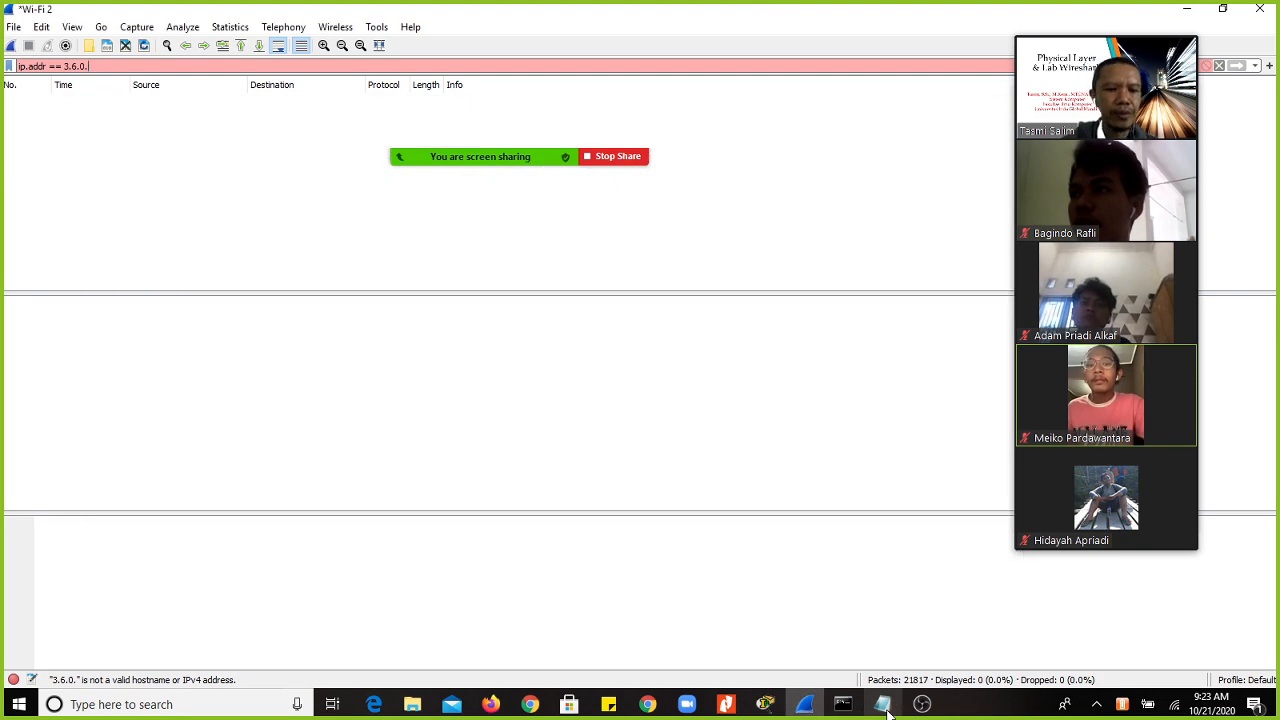
text(26)
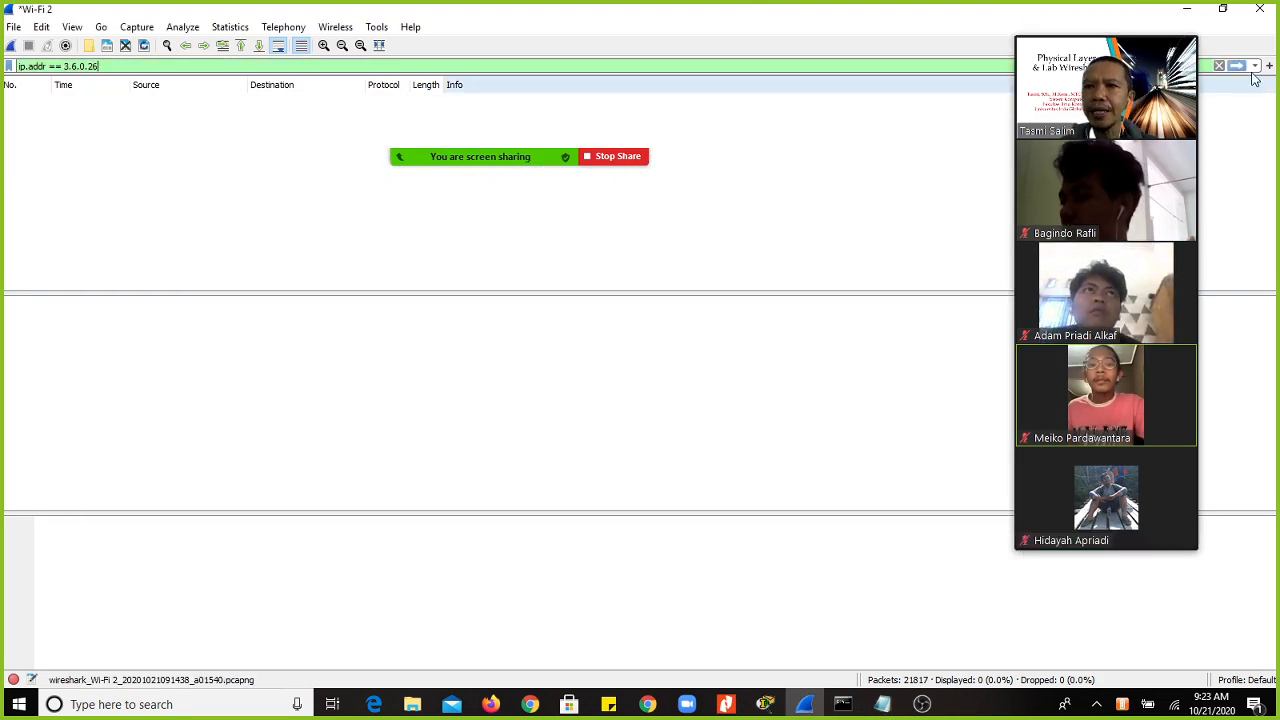
click(1237, 66)
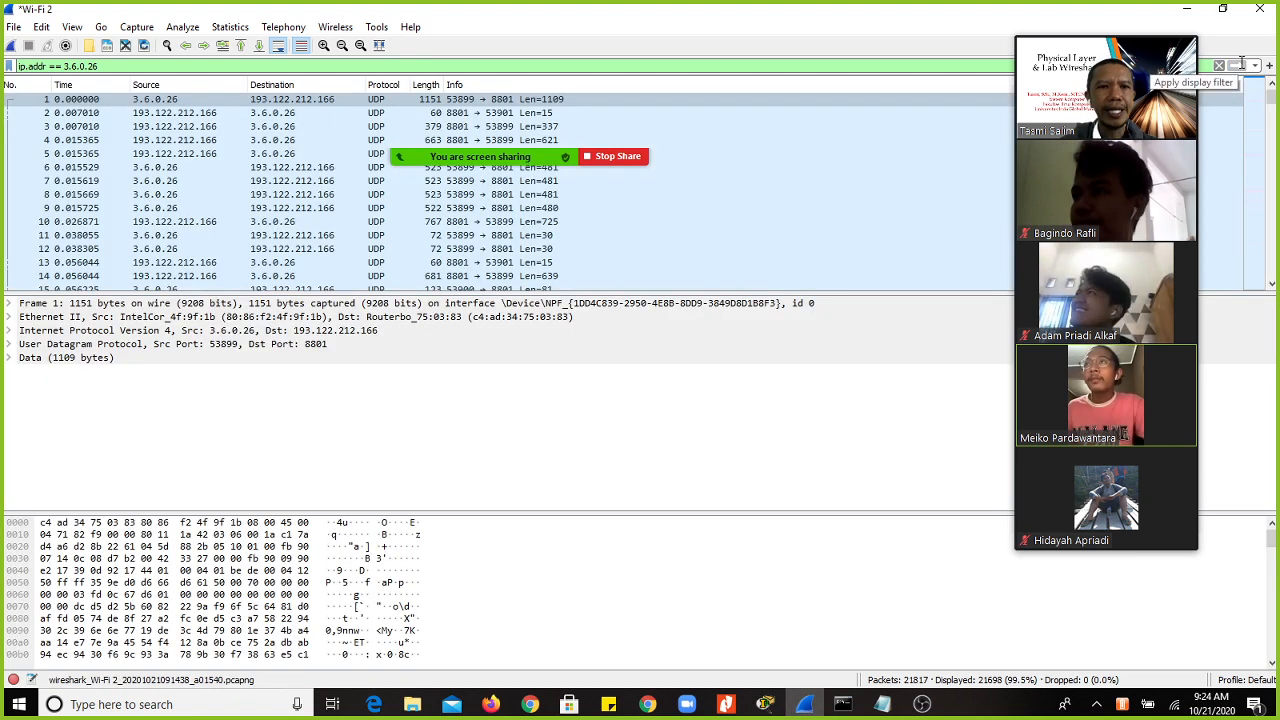
Step: Try to extend the display filter with tcp after the IP address, and remove the addition again
mouse_move(397, 132)
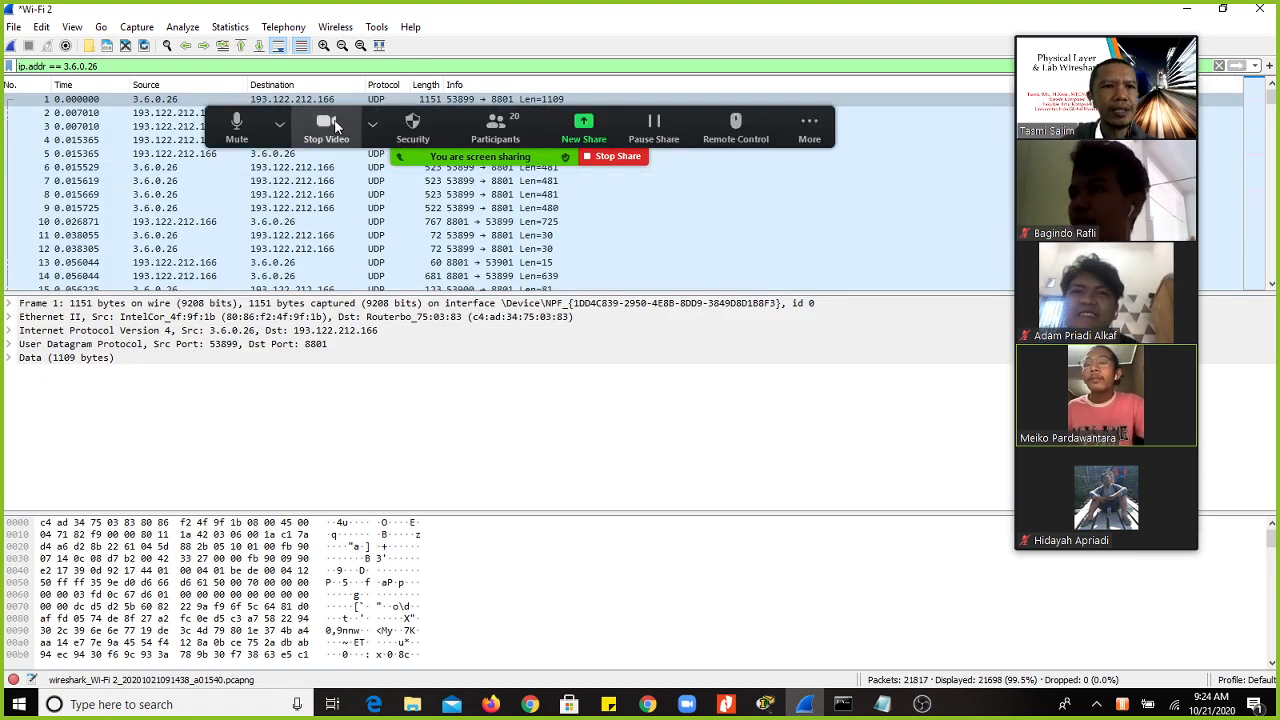
text(,)
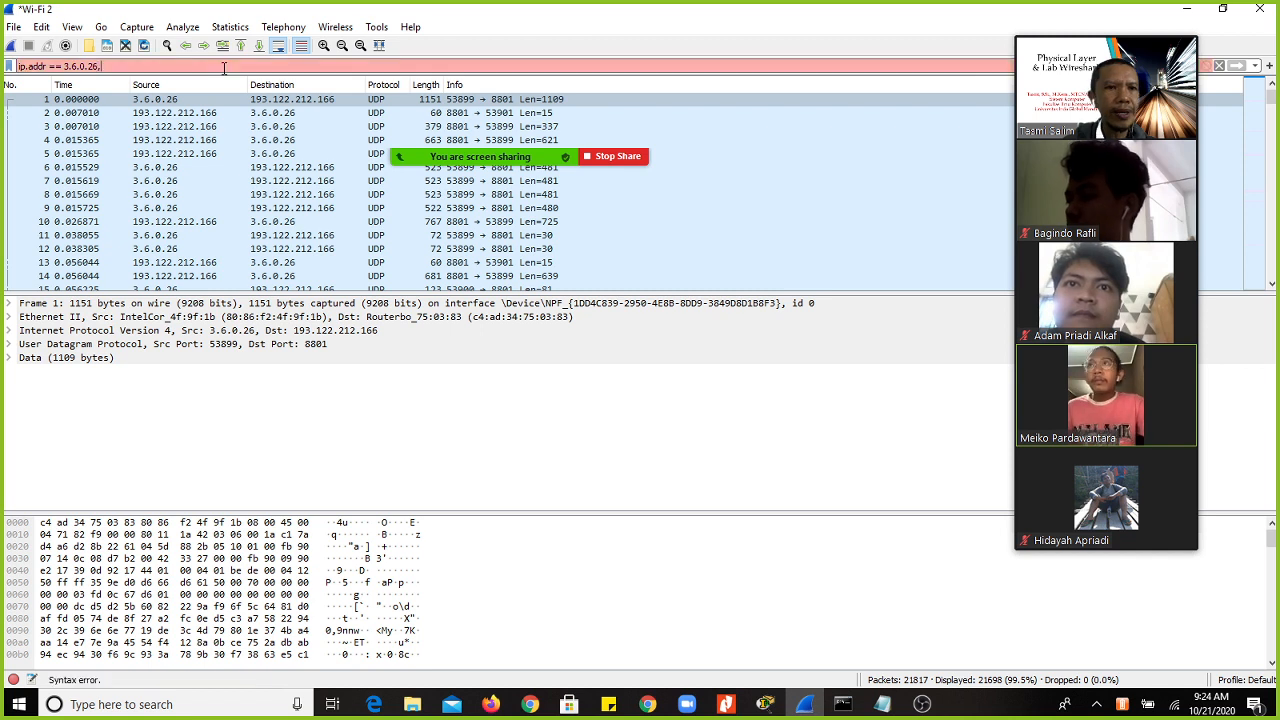
key(BackSpace)
text(&)
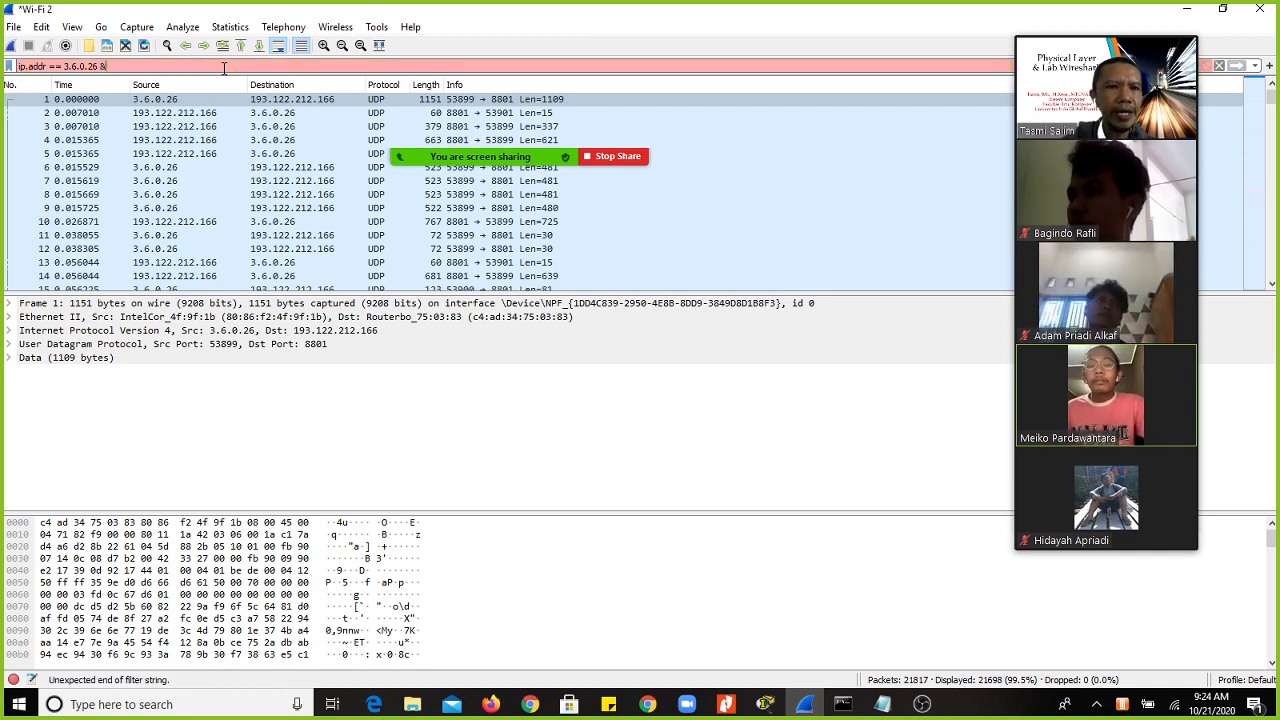
key(BackSpace)
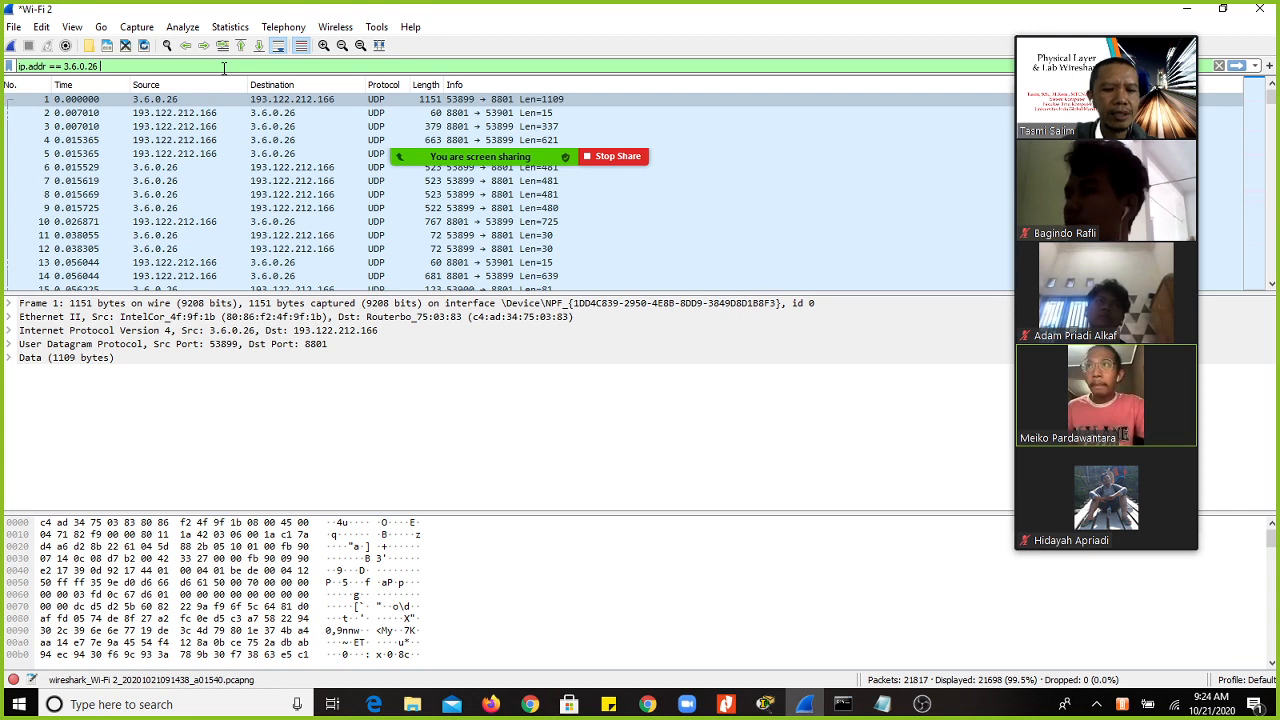
text(tc)
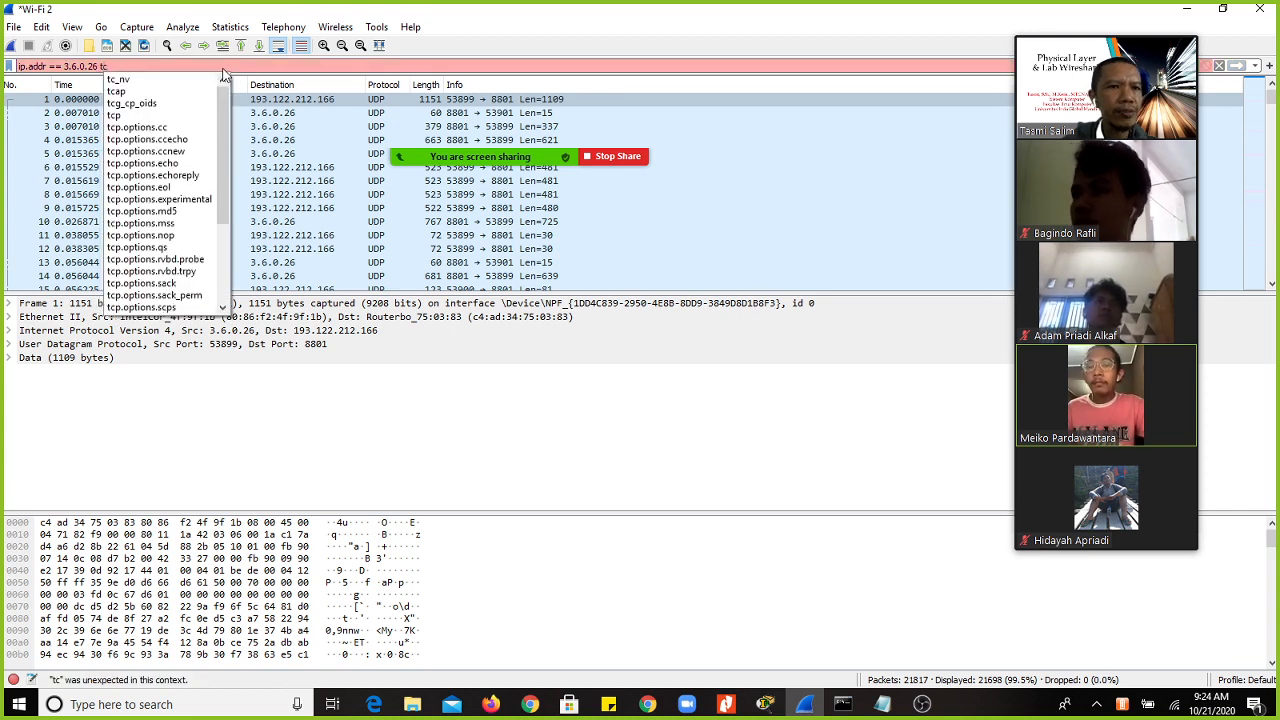
key(Down)
key(Down)
key(Down)
key(Down)
key(Return)
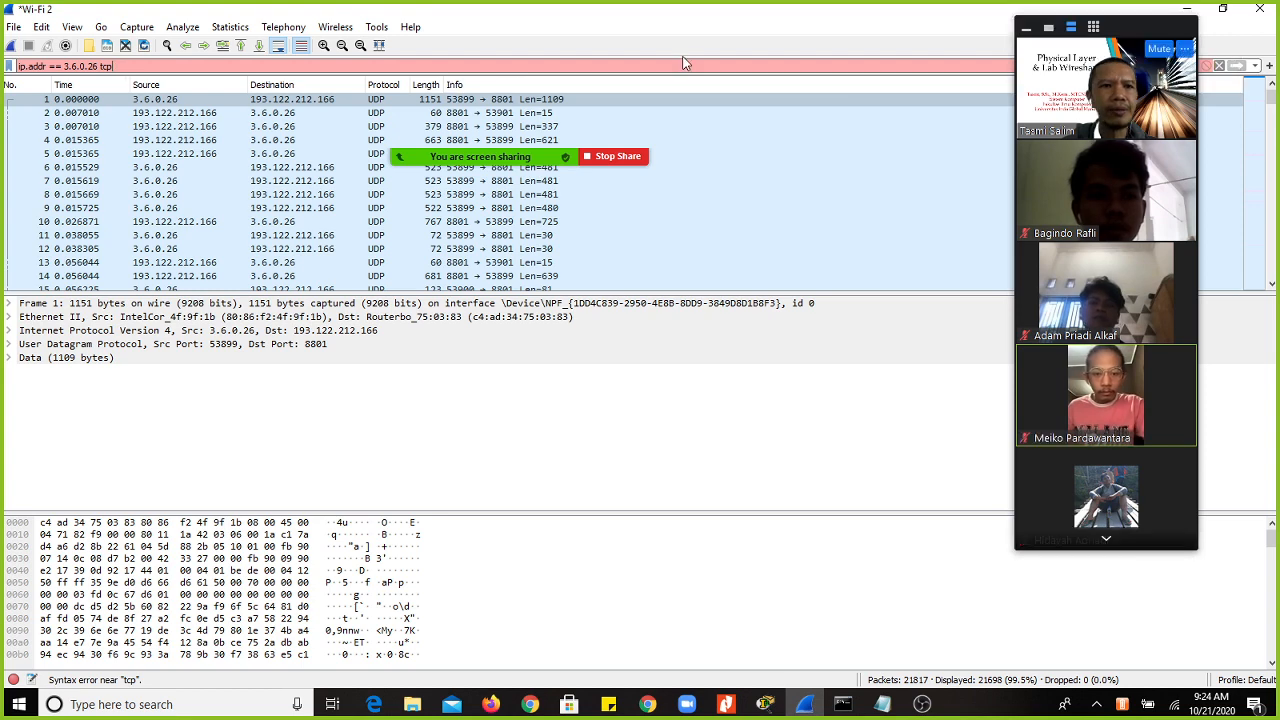
key(BackSpace)
key(BackSpace)
key(BackSpace)
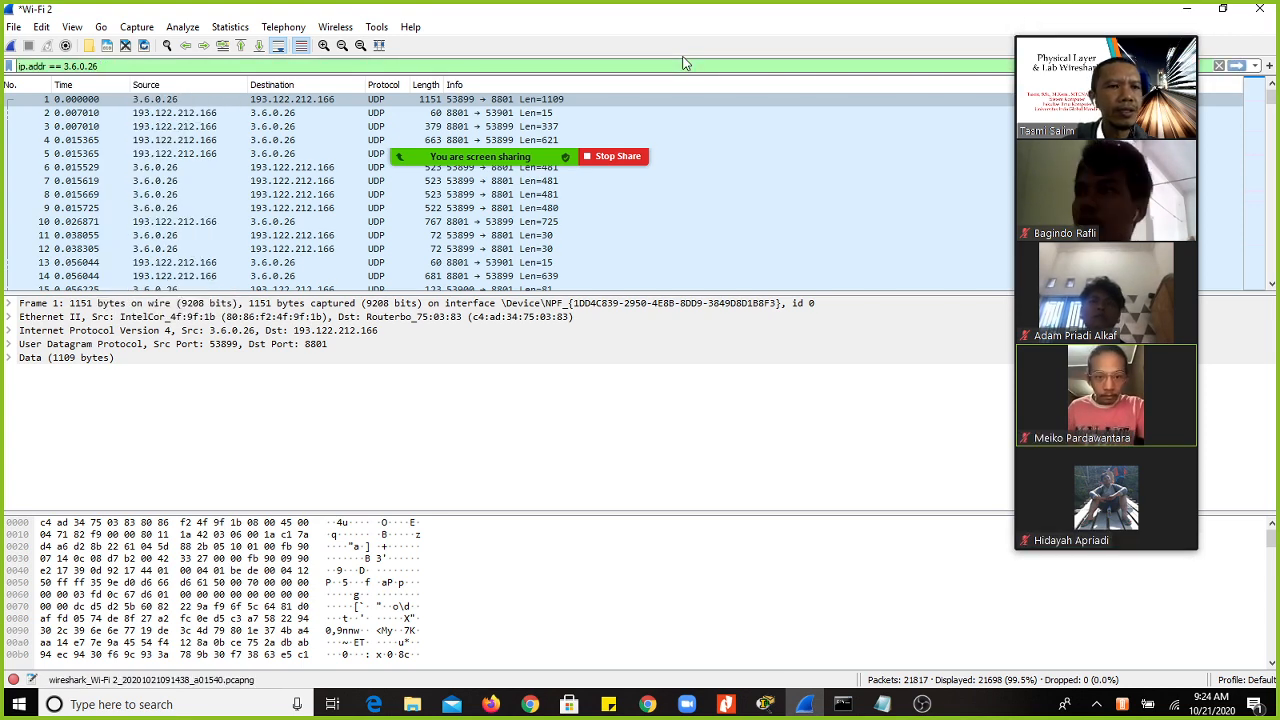
Step: Browse the filtered packet list to the TCP and HTTP traffic with 210.210.130.243 around packet 3100
click(1268, 103)
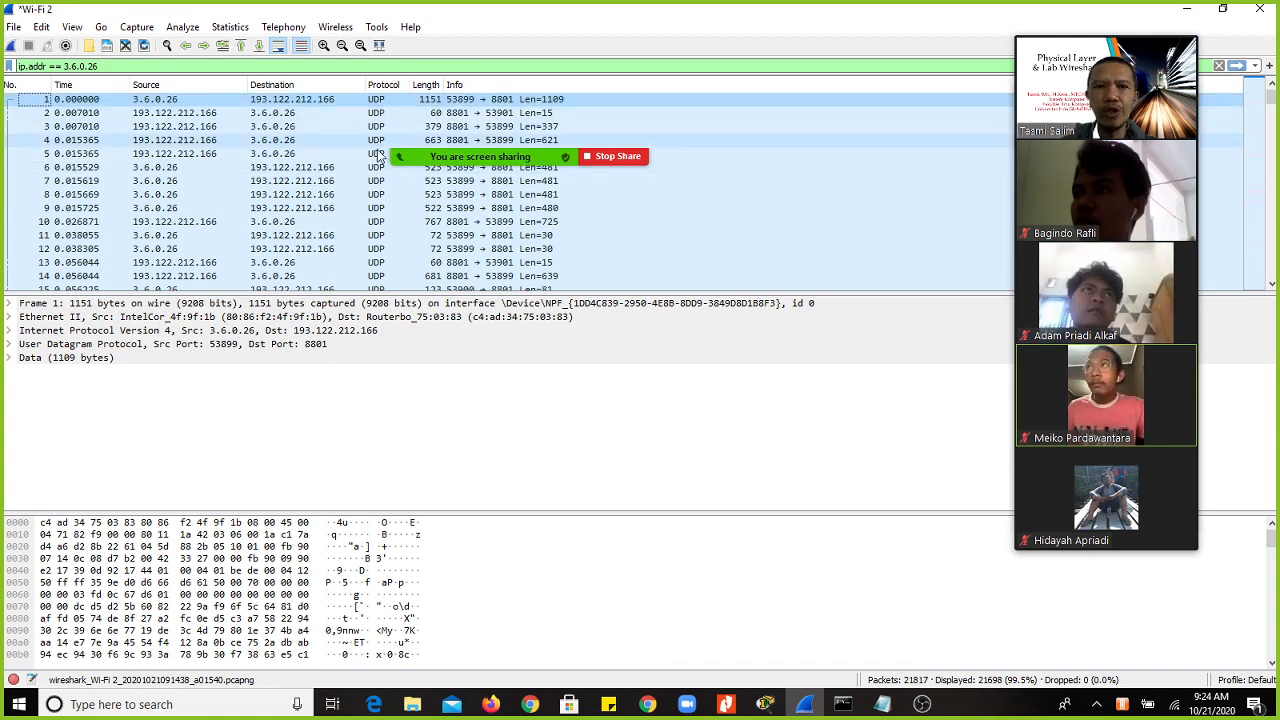
drag(1273, 108, 1274, 134)
scroll(598, 215, up, 2)
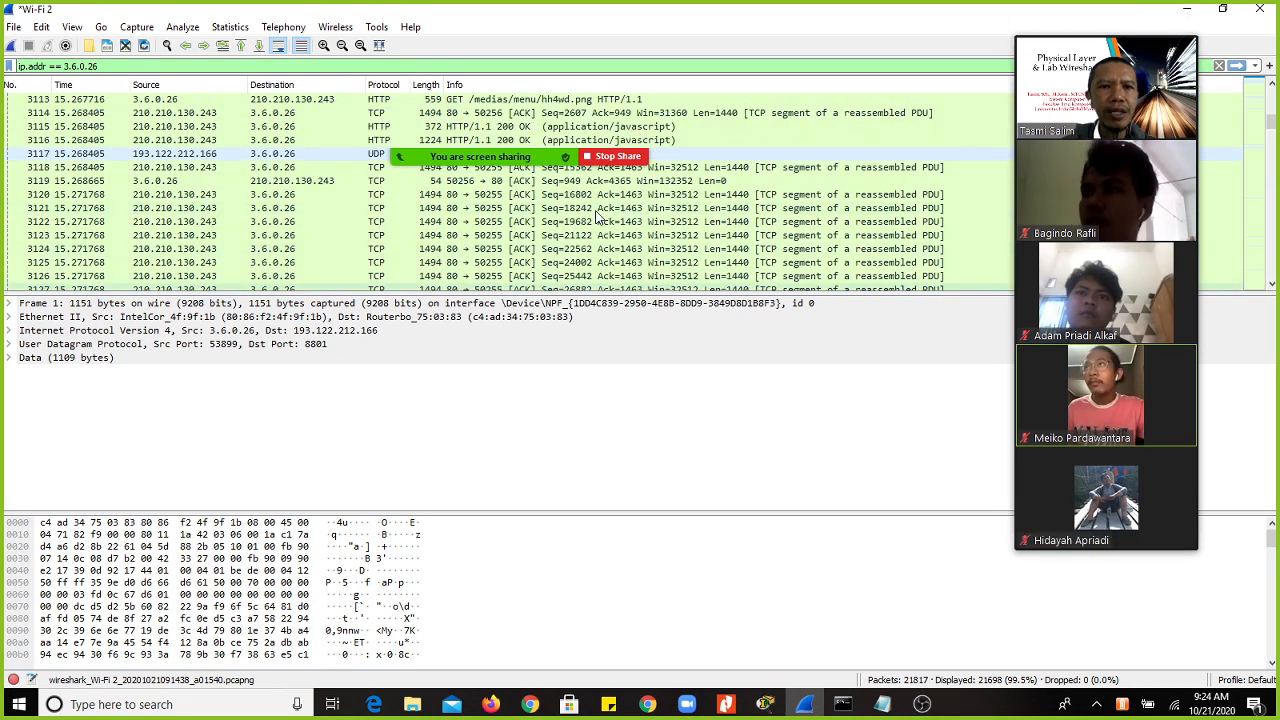
scroll(598, 215, up, 4)
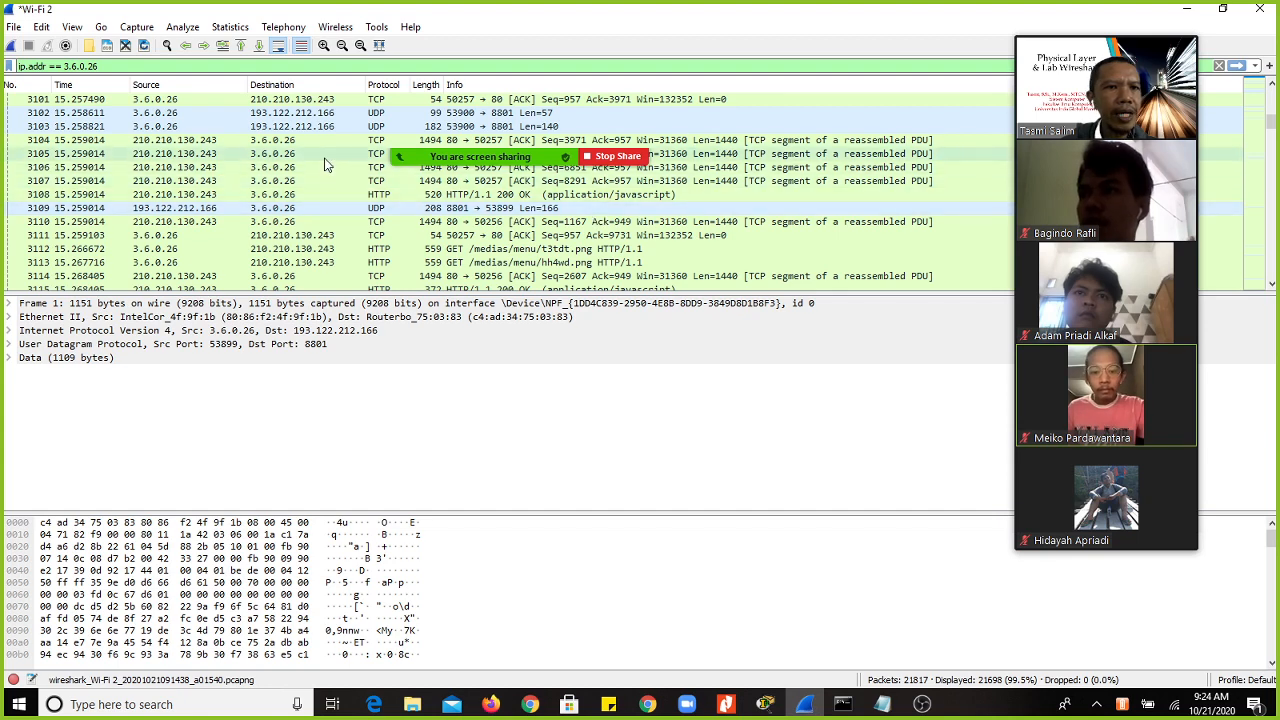
scroll(349, 176, up, 1)
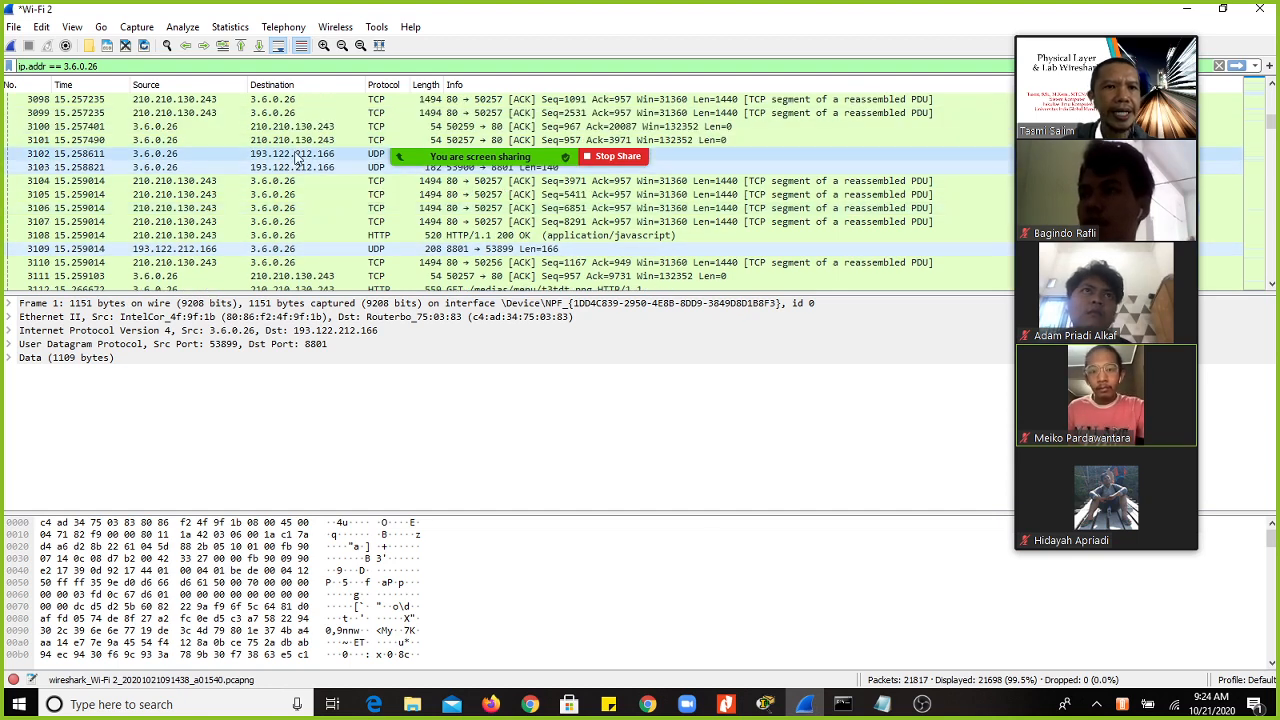
Step: Move the floating screen-sharing toolbar off the packet list and down over the packet bytes area
mouse_move(436, 157)
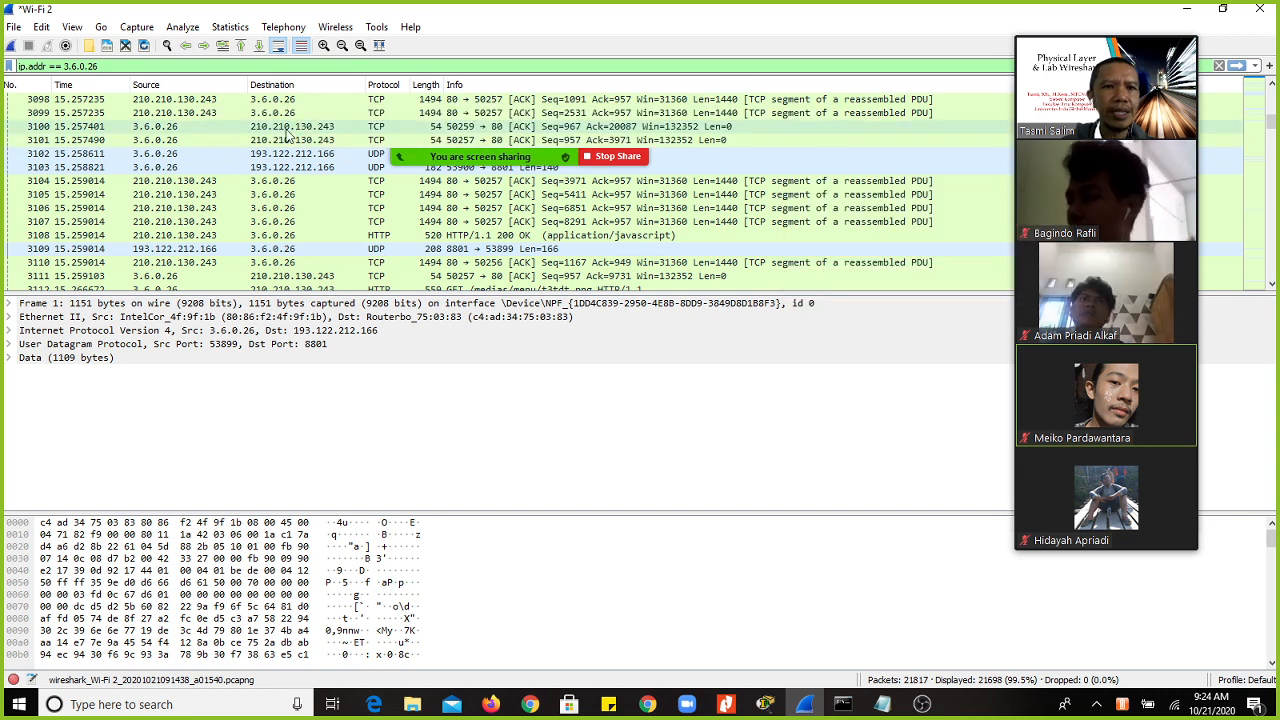
click(372, 124)
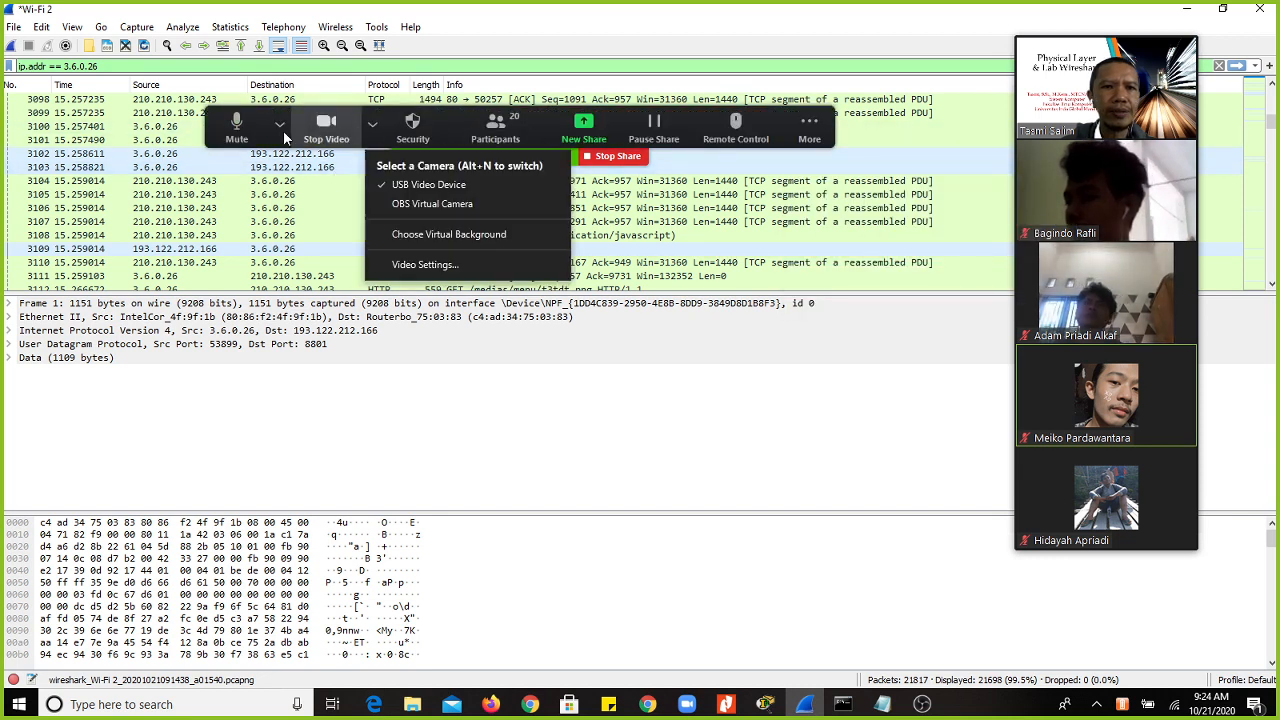
drag(226, 128, 541, 596)
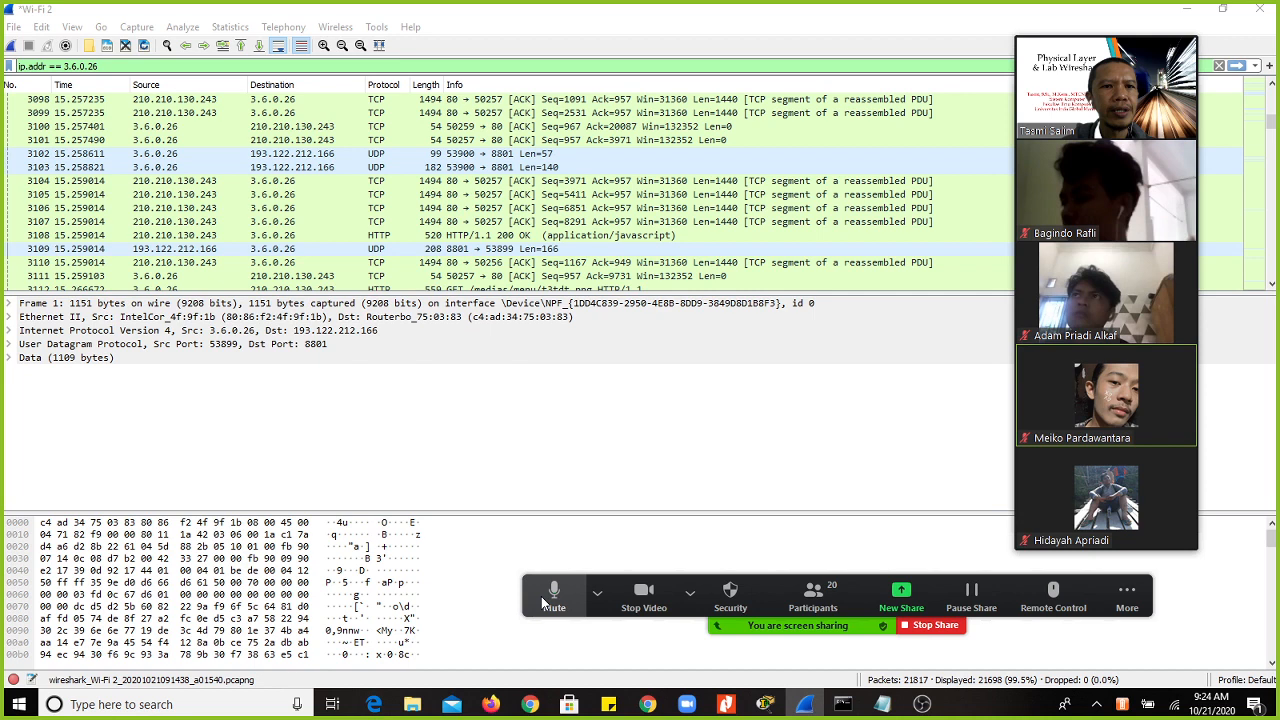
Step: Select packet 3100 from 3.6.0.26 to 210.210.130.243 and examine the protocols of the packets preceding it
click(150, 128)
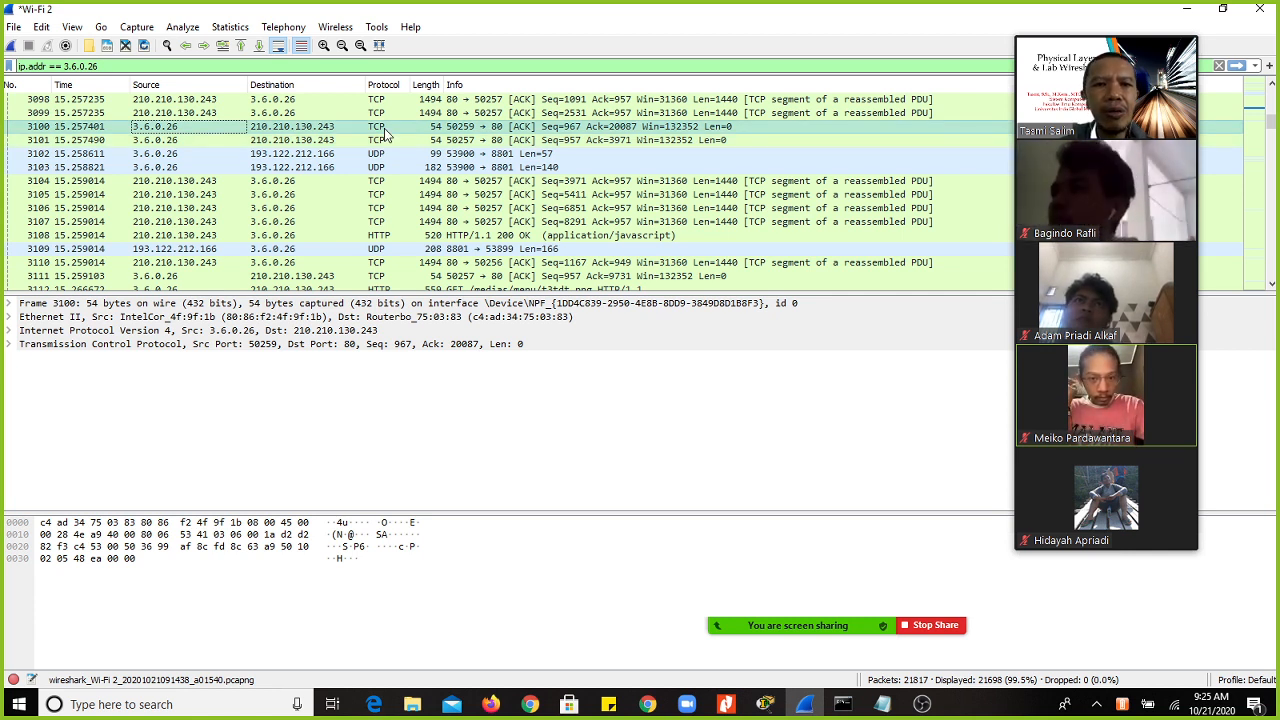
scroll(385, 135, up, 1)
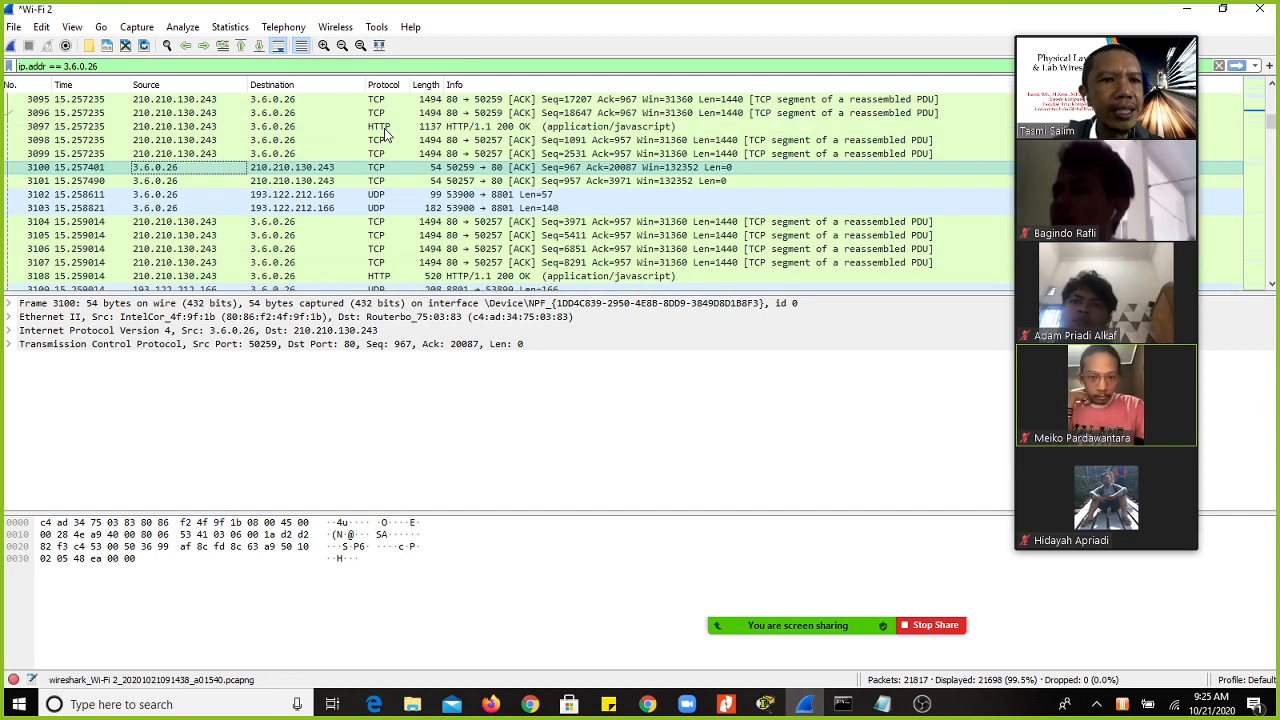
scroll(385, 140, up, 1)
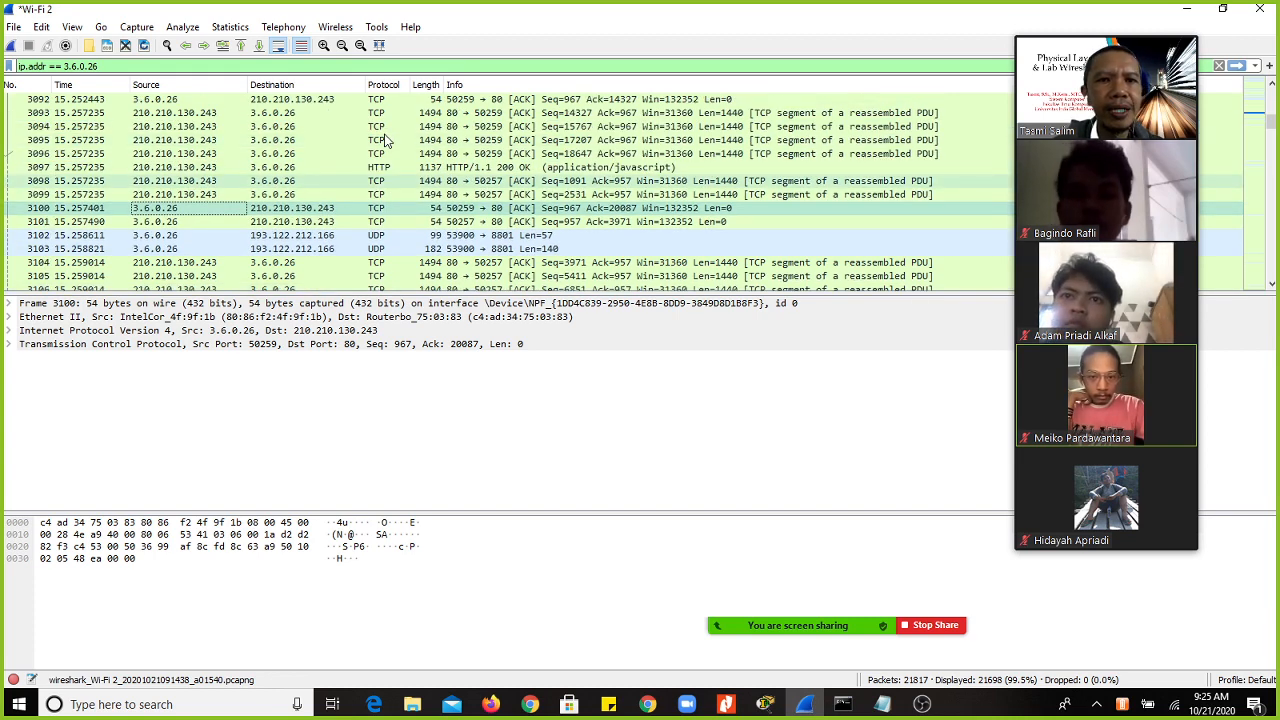
scroll(385, 140, up, 1)
scroll(385, 140, up, 1)
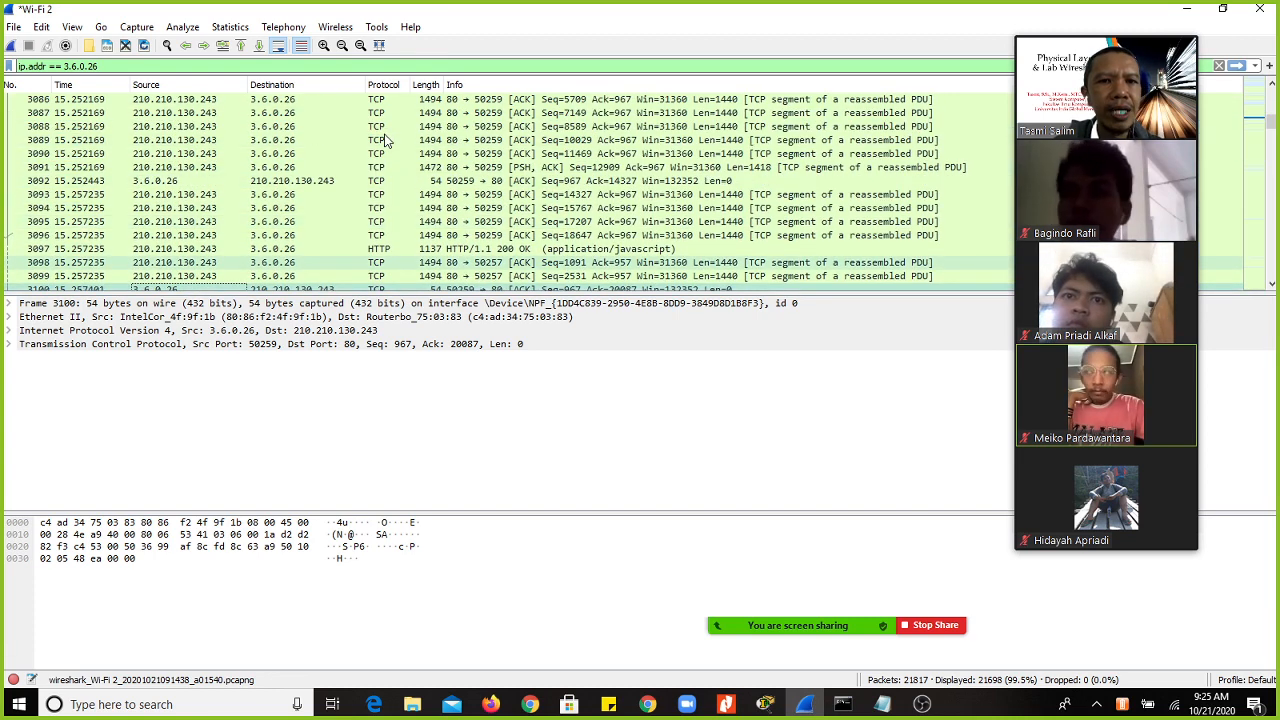
scroll(385, 140, up, 1)
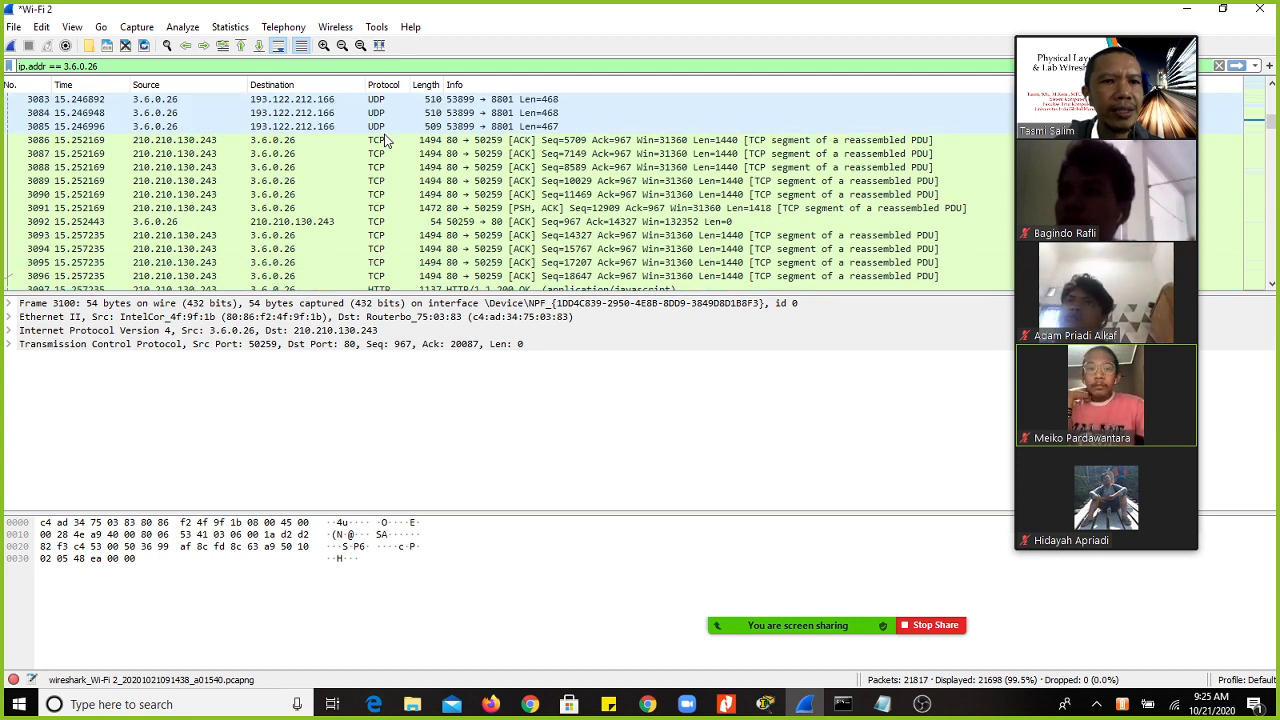
scroll(385, 140, up, 1)
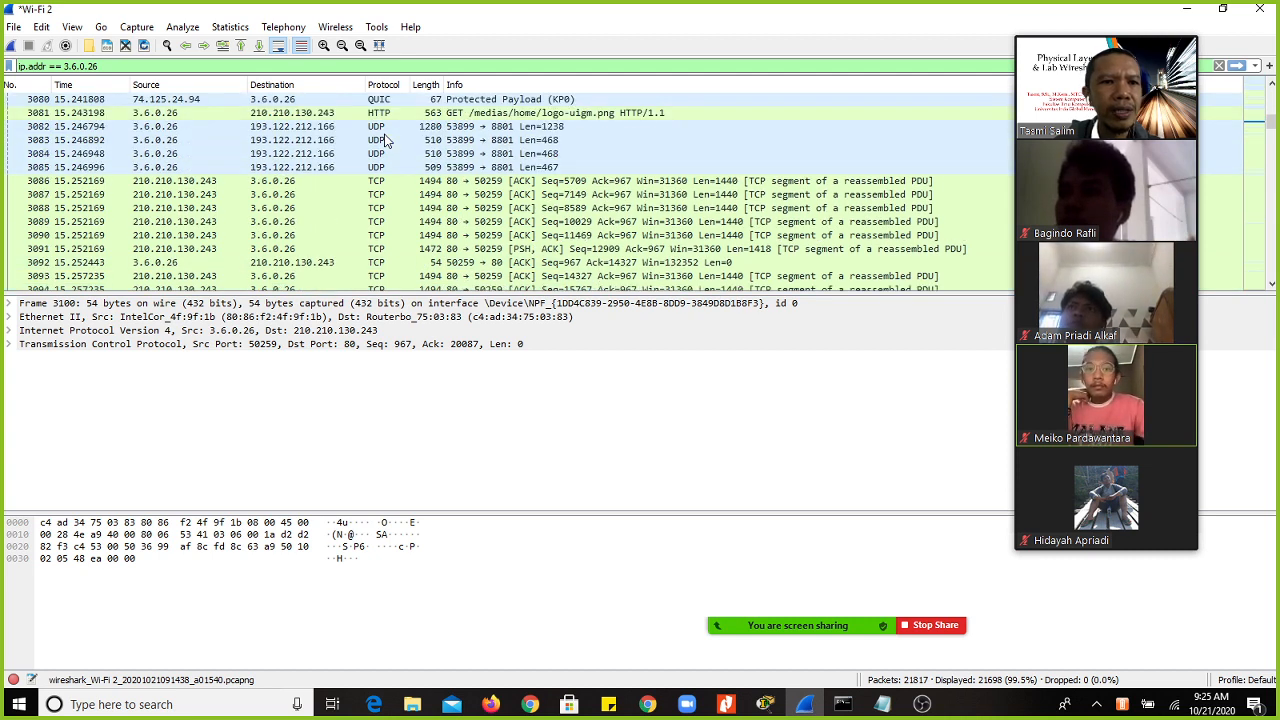
Step: Examine the protocols and destinations of the filtered packets preceding packet 3080, back to about packet 3029
scroll(385, 140, up, 1)
scroll(385, 140, up, 1)
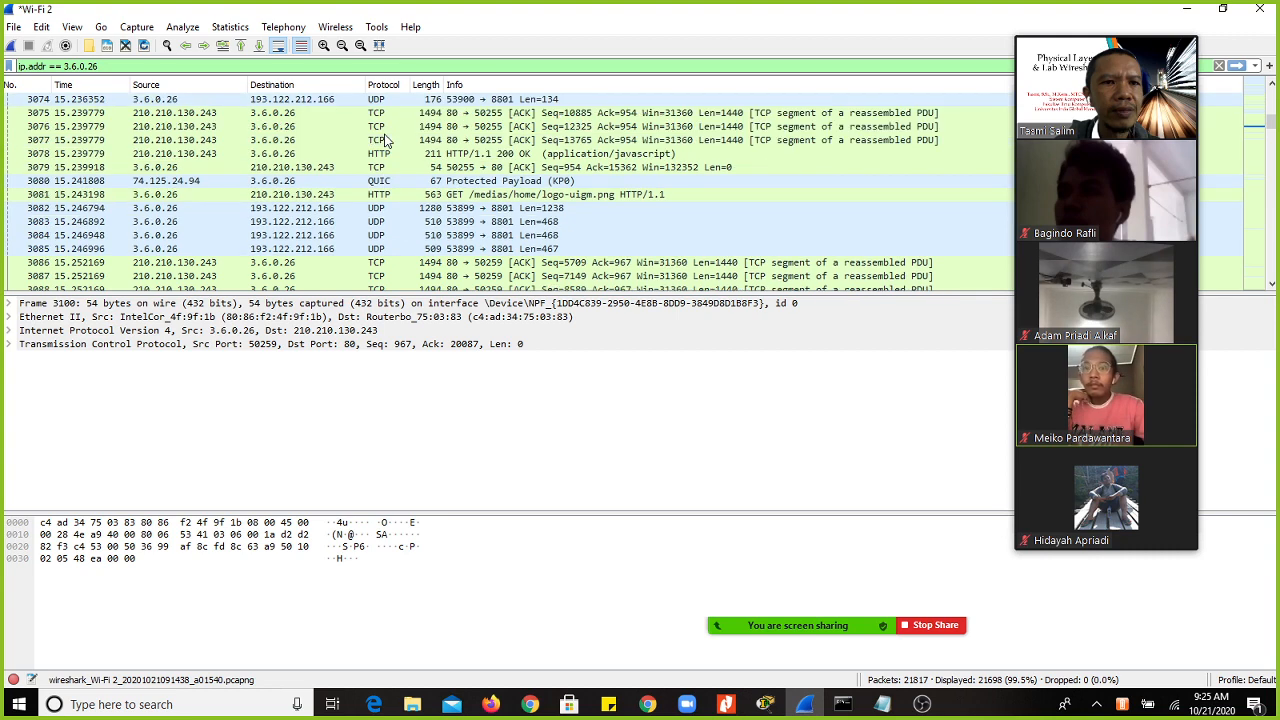
scroll(385, 140, up, 1)
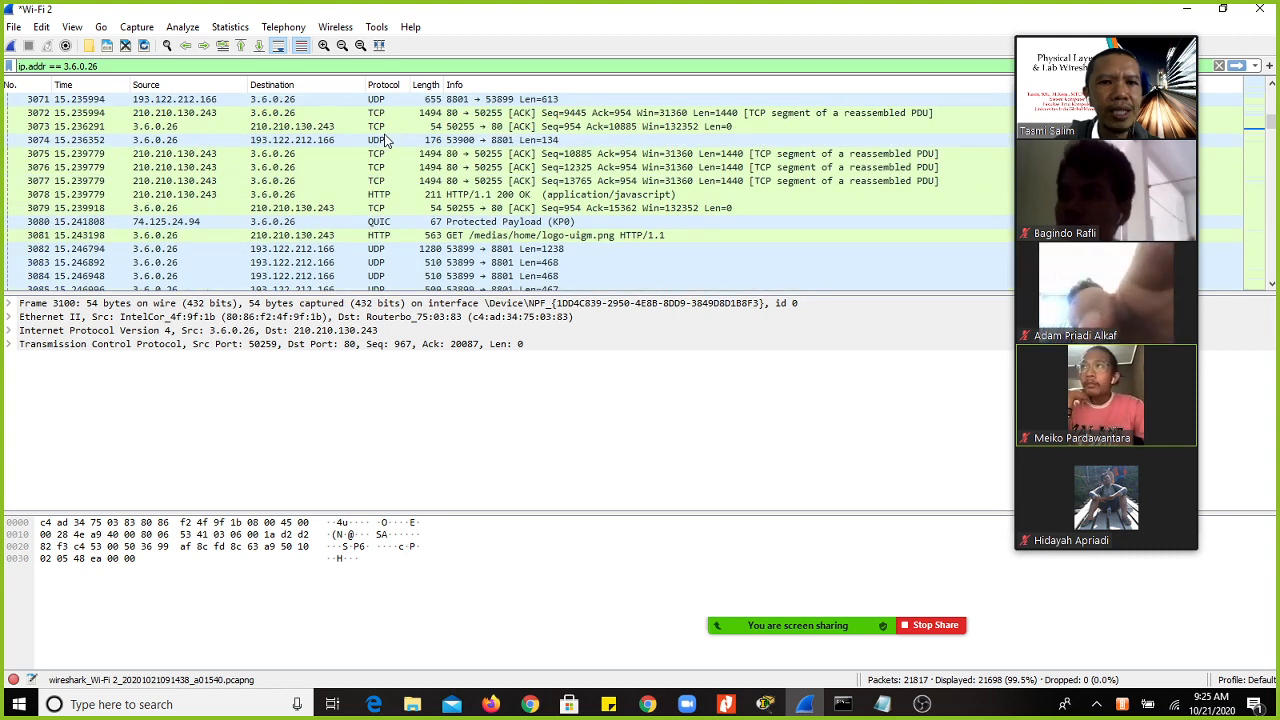
scroll(385, 140, up, 1)
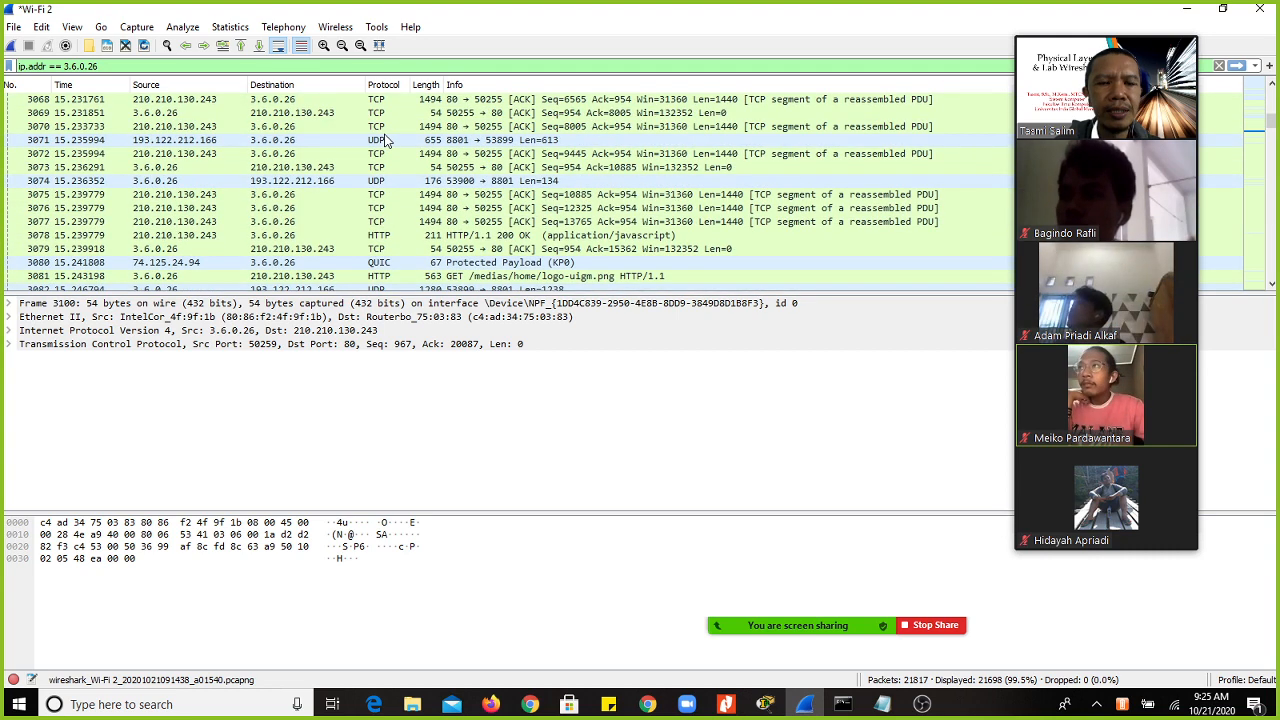
scroll(385, 140, up, 2)
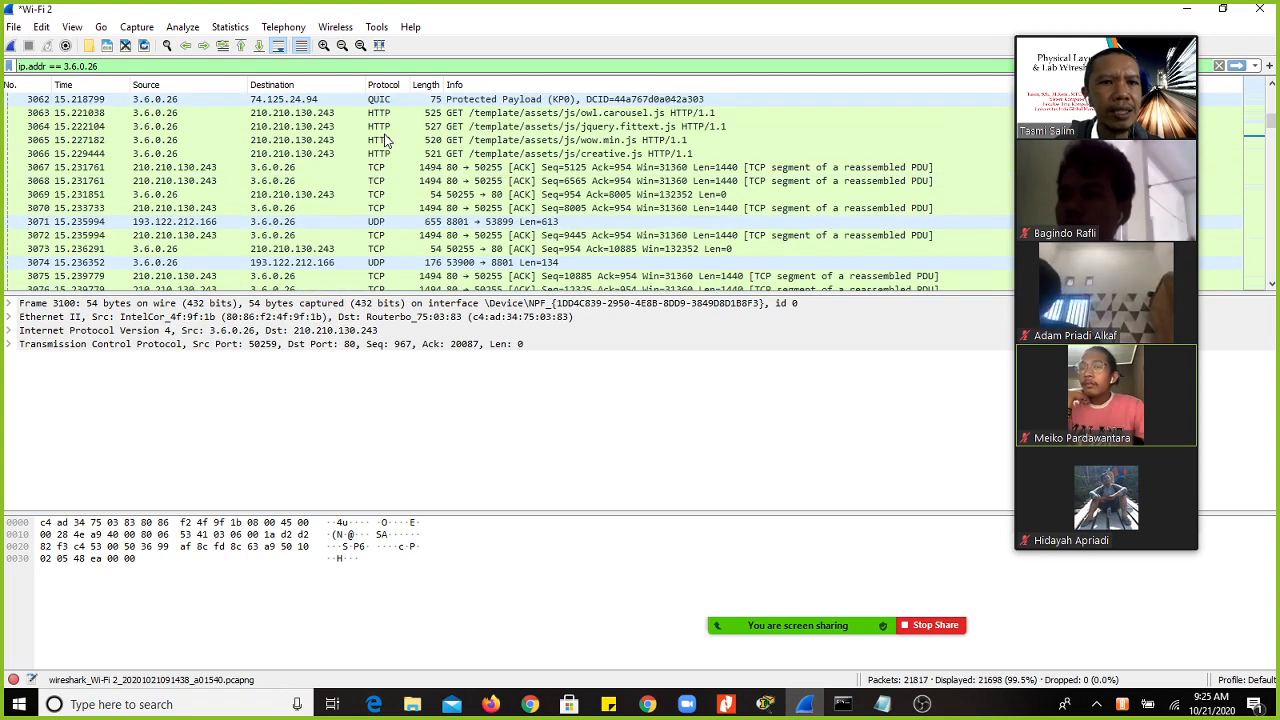
scroll(385, 140, up, 4)
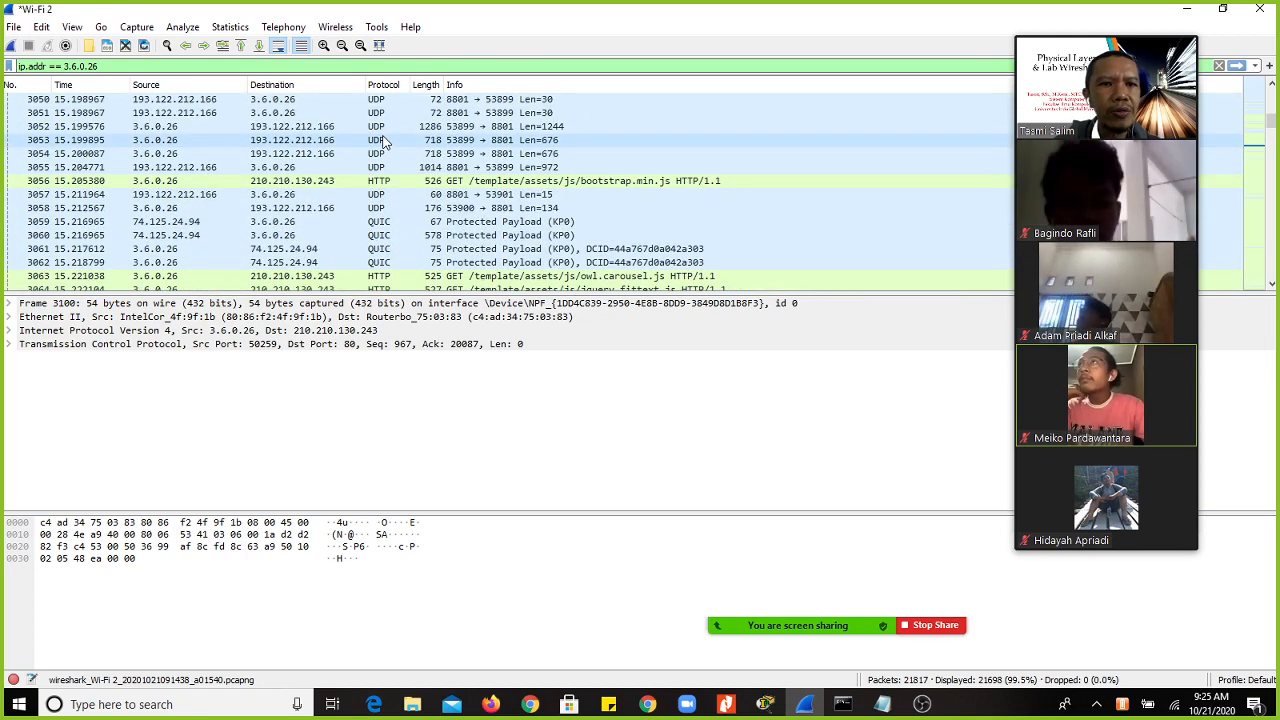
scroll(385, 140, up, 2)
scroll(385, 142, up, 4)
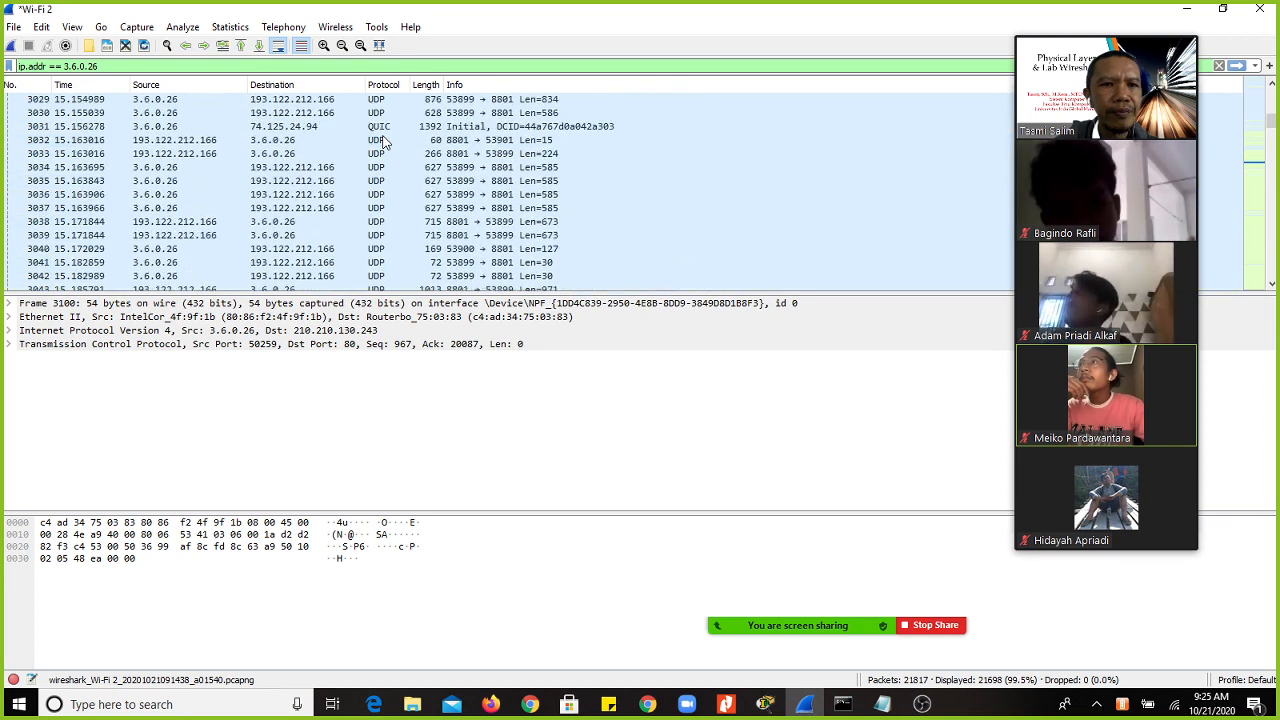
Step: Browse forward through the filtered packets to about packet 3120 and return to packet 3100
scroll(385, 142, down, 6)
scroll(383, 212, down, 3)
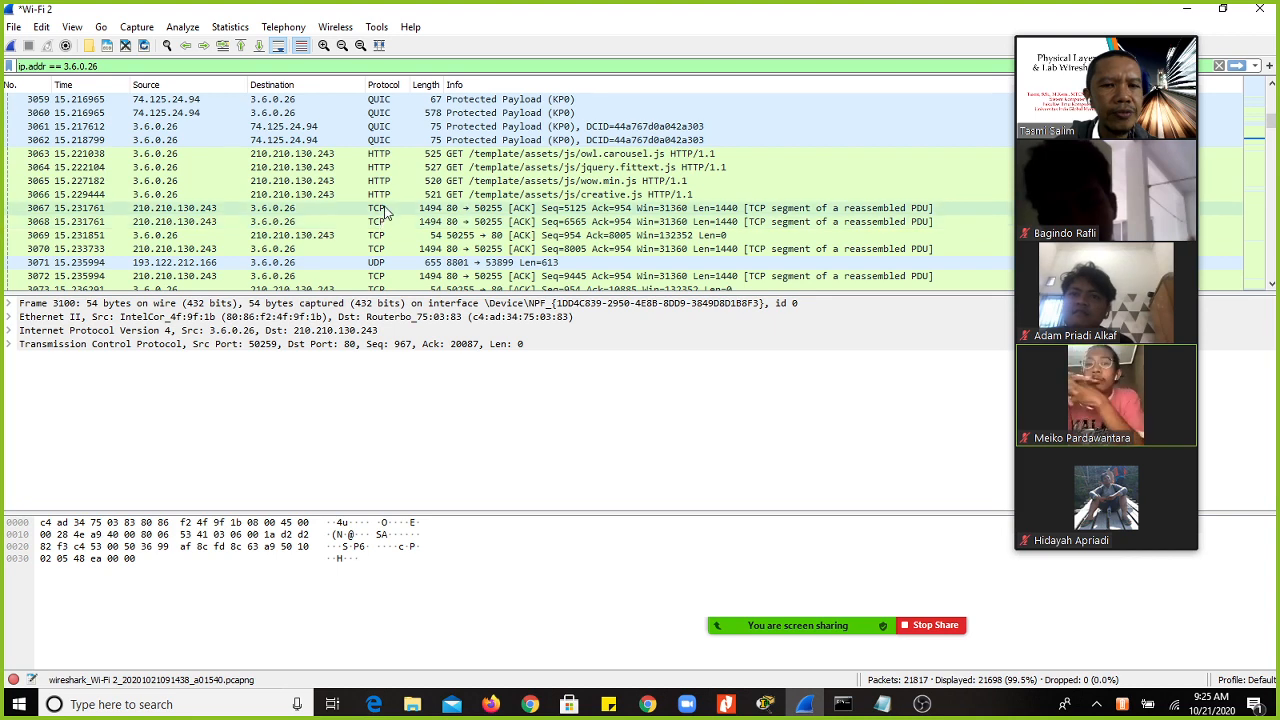
scroll(385, 212, down, 6)
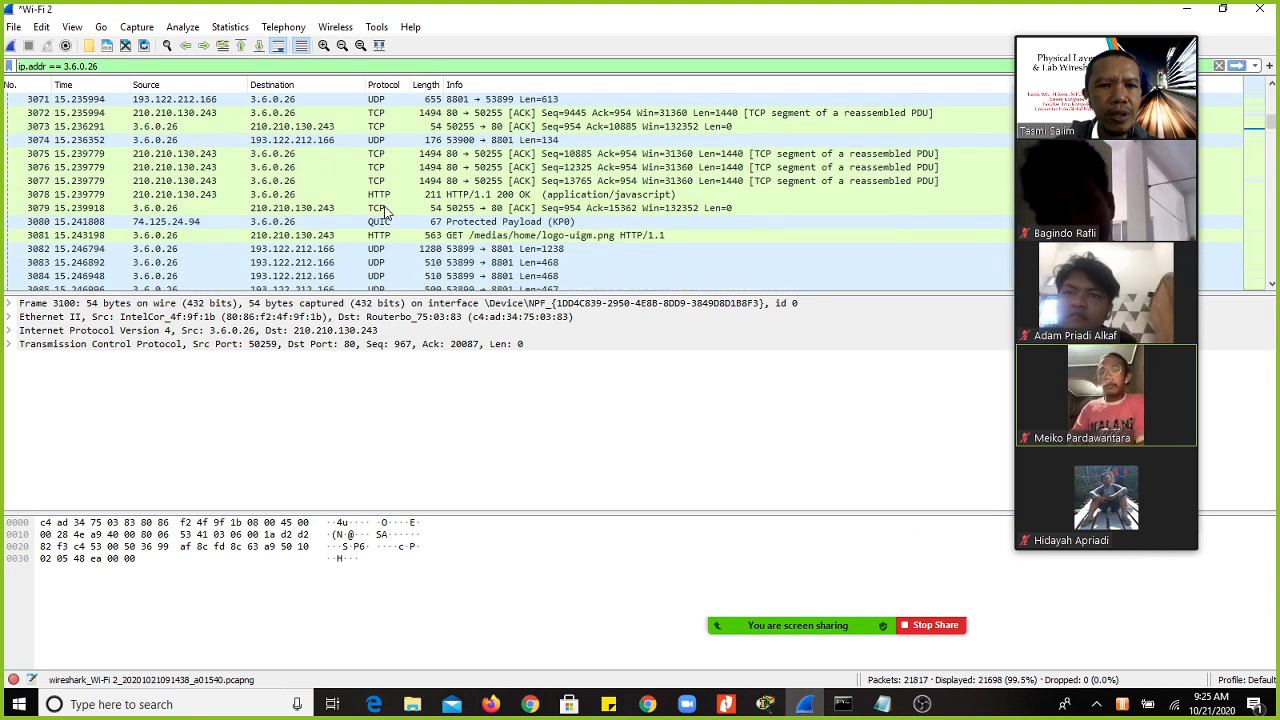
scroll(385, 212, down, 8)
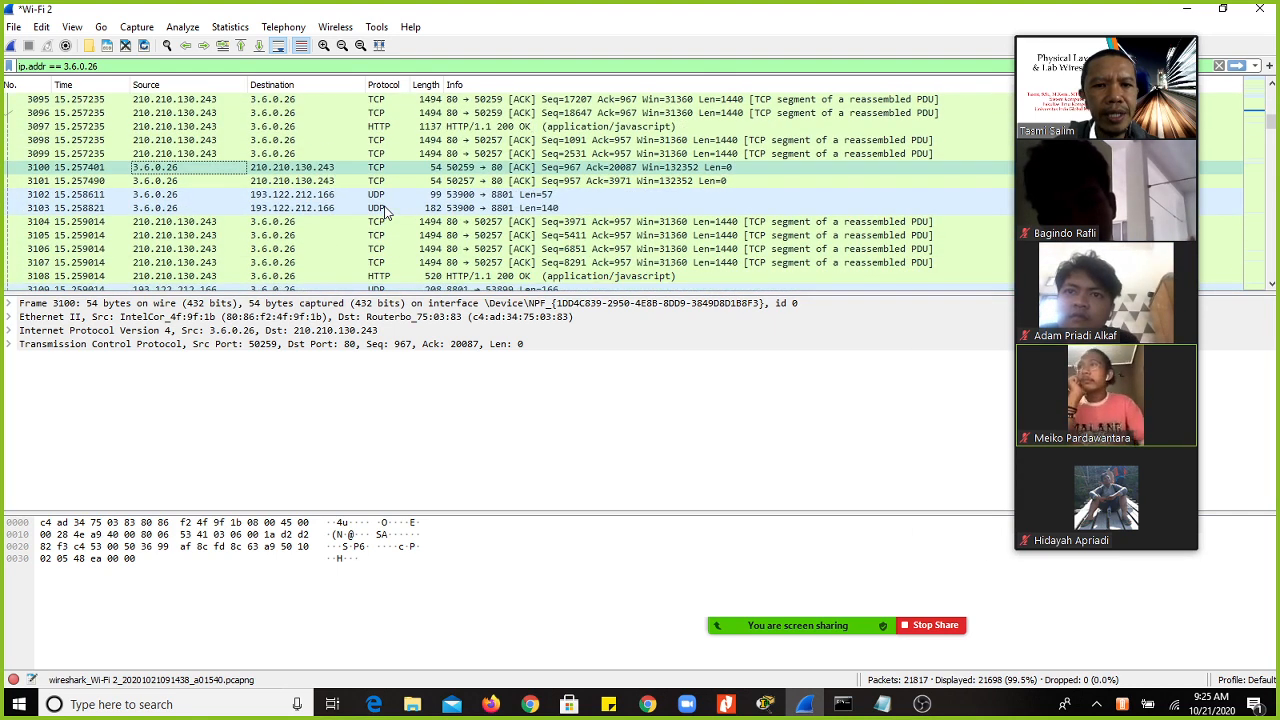
scroll(385, 212, down, 3)
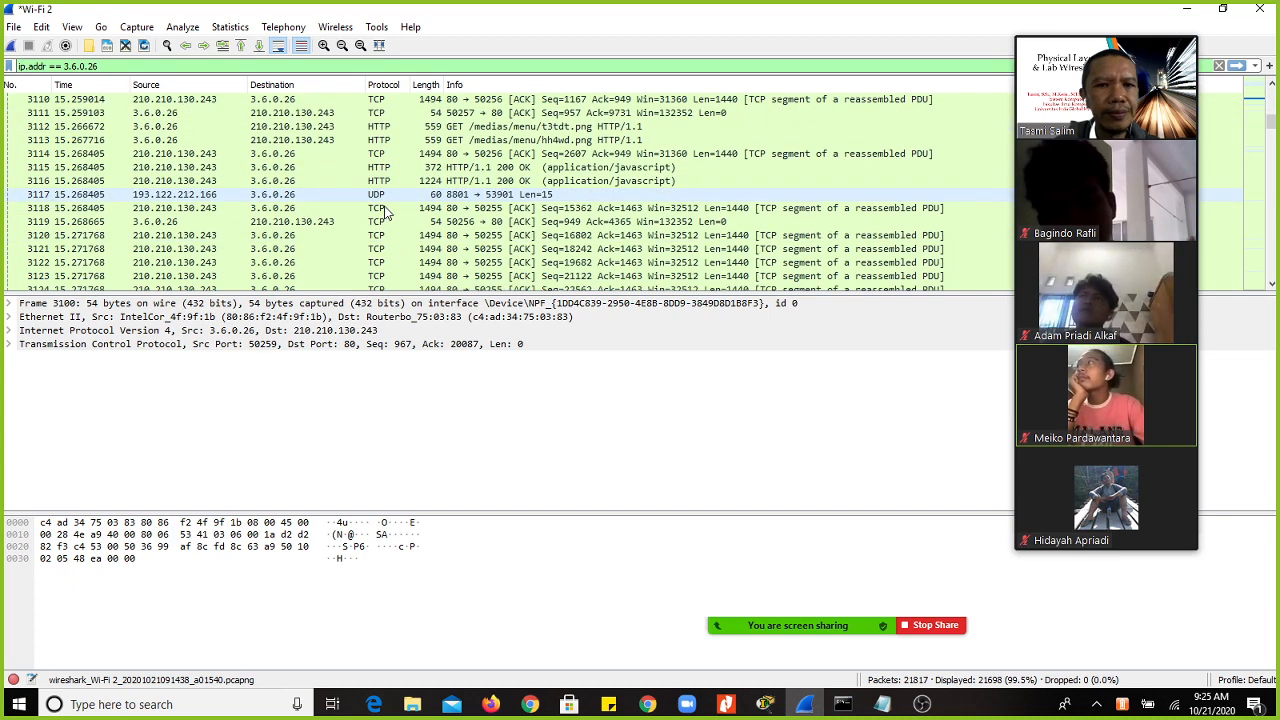
scroll(385, 212, up, 1)
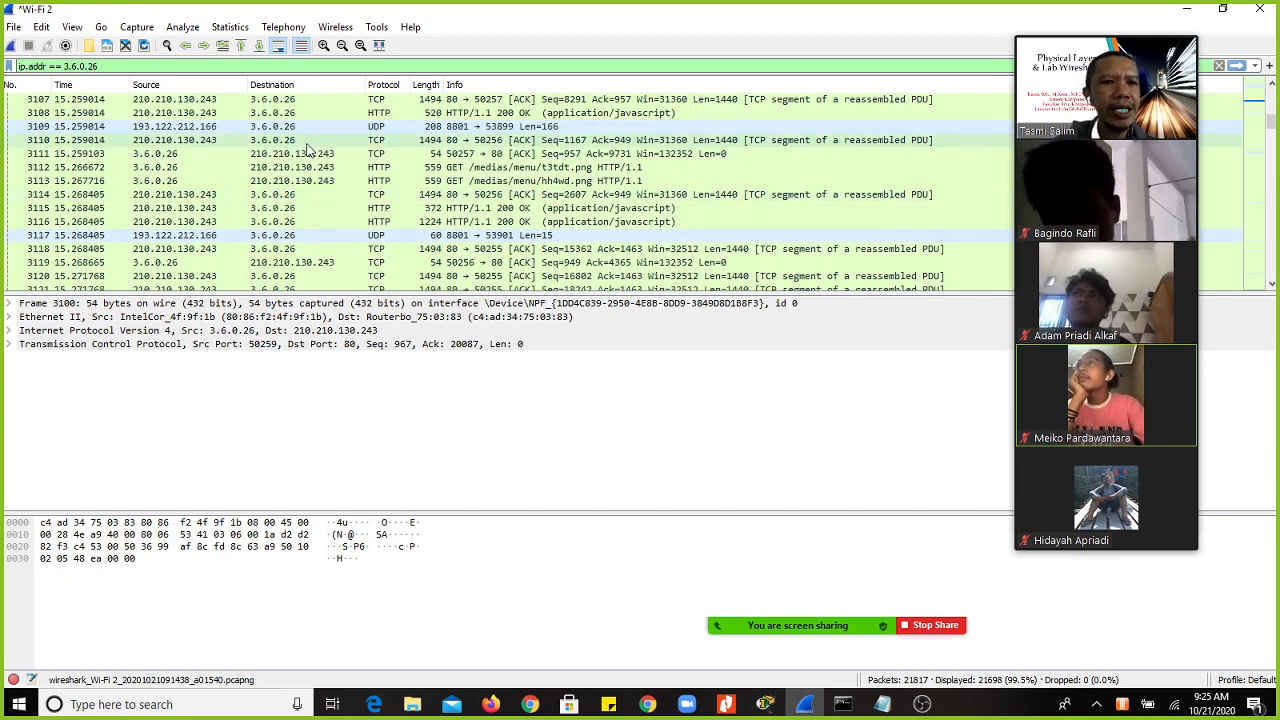
scroll(305, 180, up, 3)
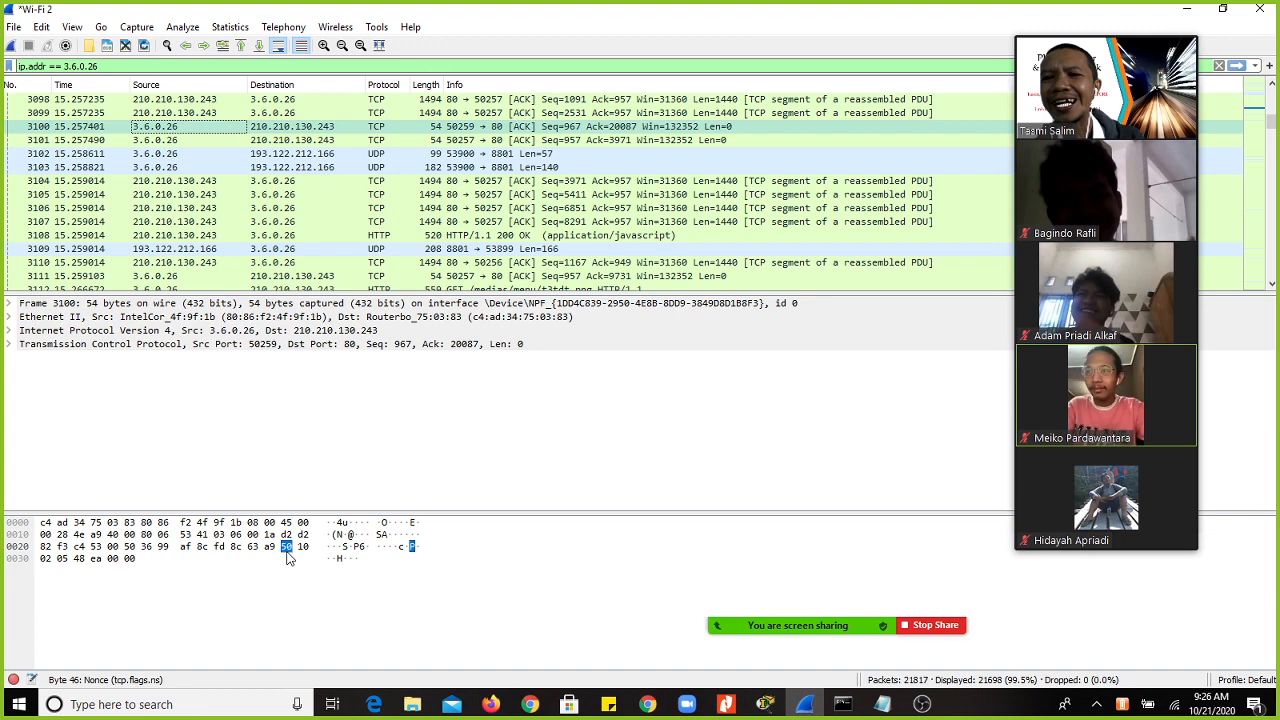
Step: Inspect the TCP checksum, byte 50 and byte 45 in packet 3100's hex data, and select HTTP packet 3108
click(342, 559)
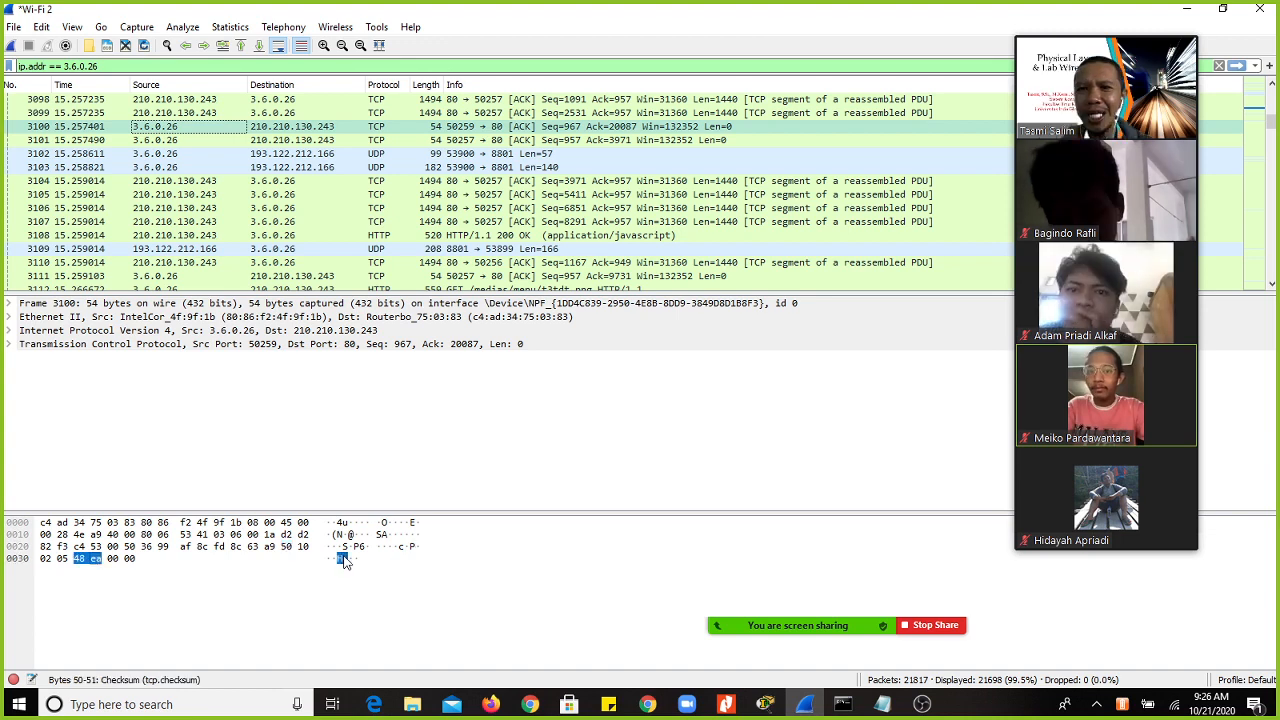
click(289, 548)
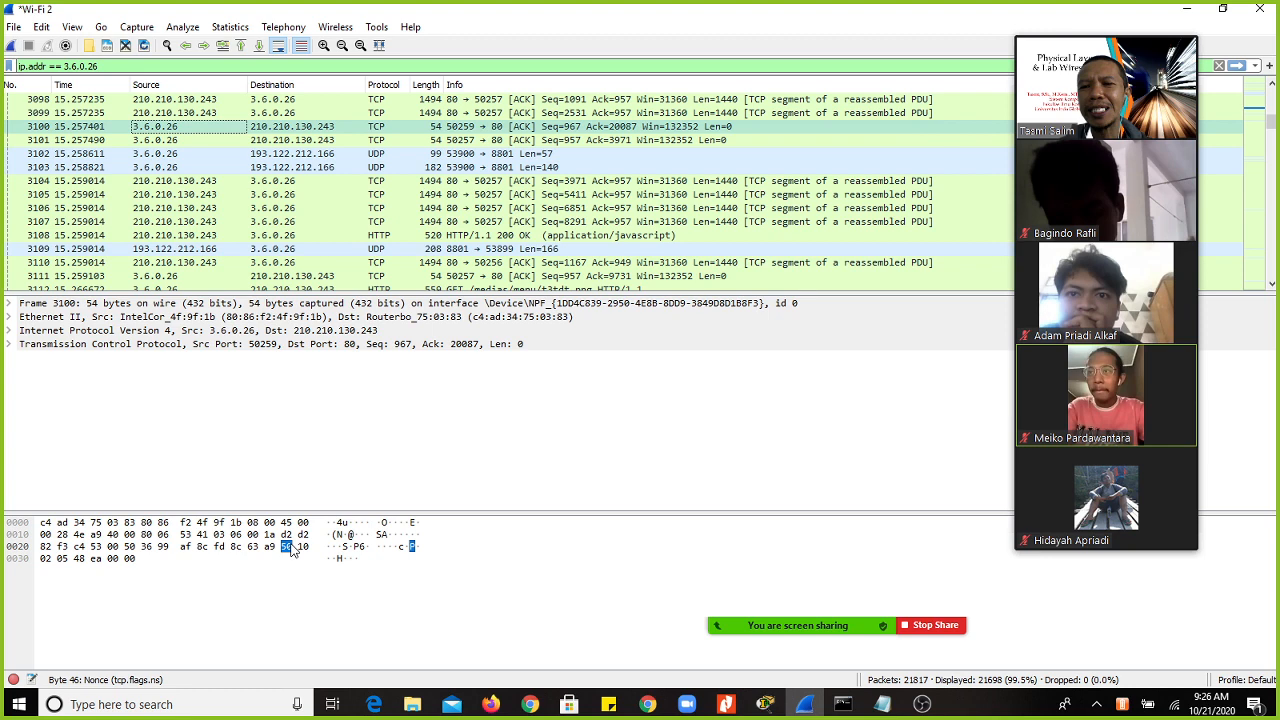
click(286, 522)
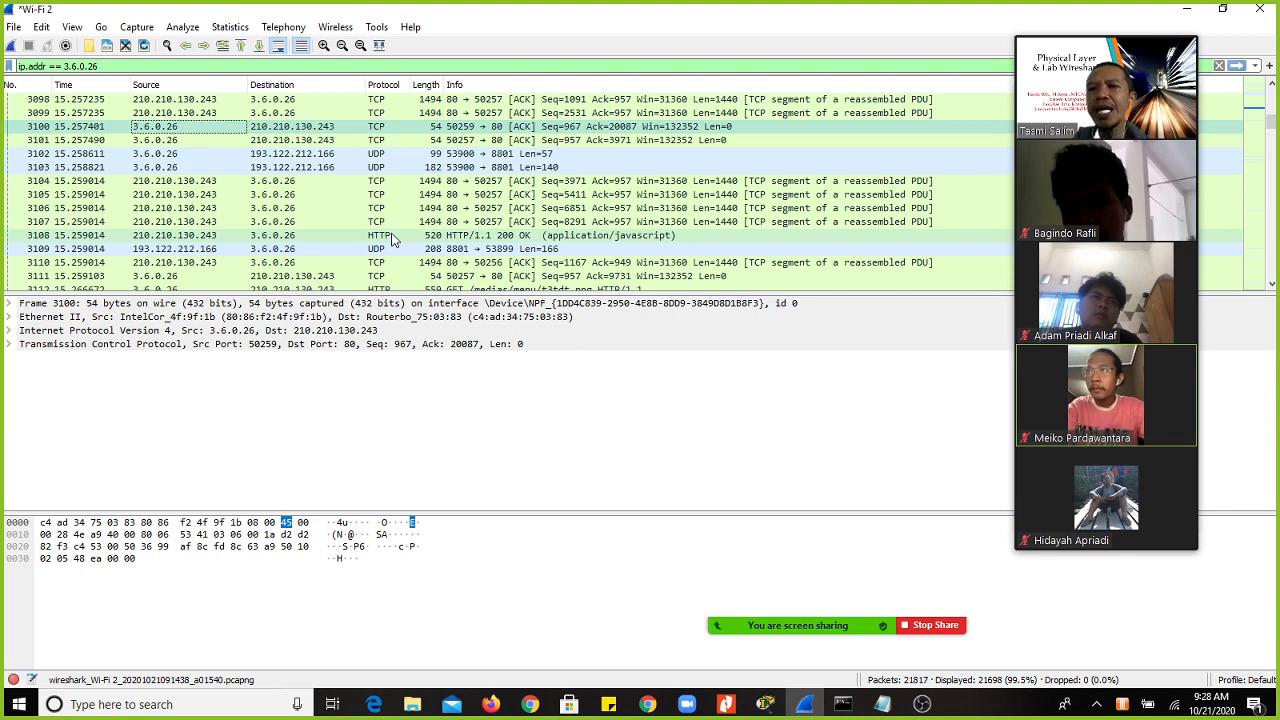
click(393, 240)
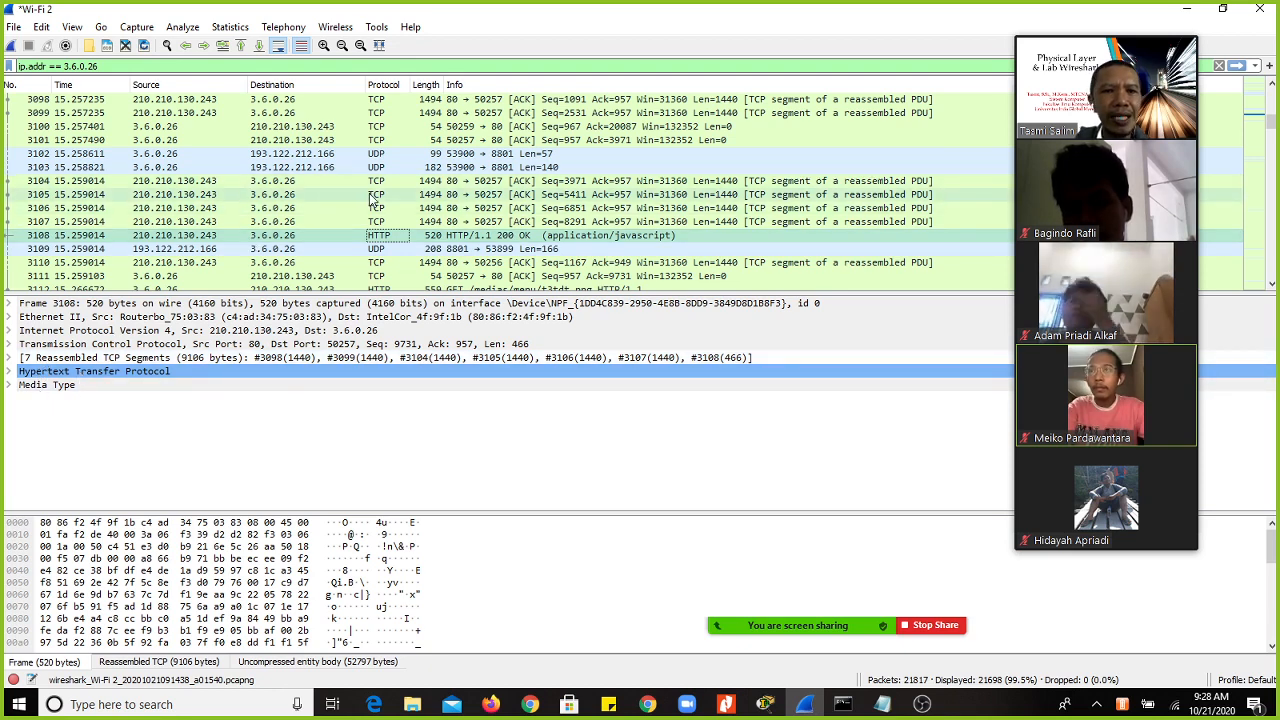
Step: Select packet 3100 again and expand its Frame section to read the arrival time, lengths and protocols in the frame
click(125, 128)
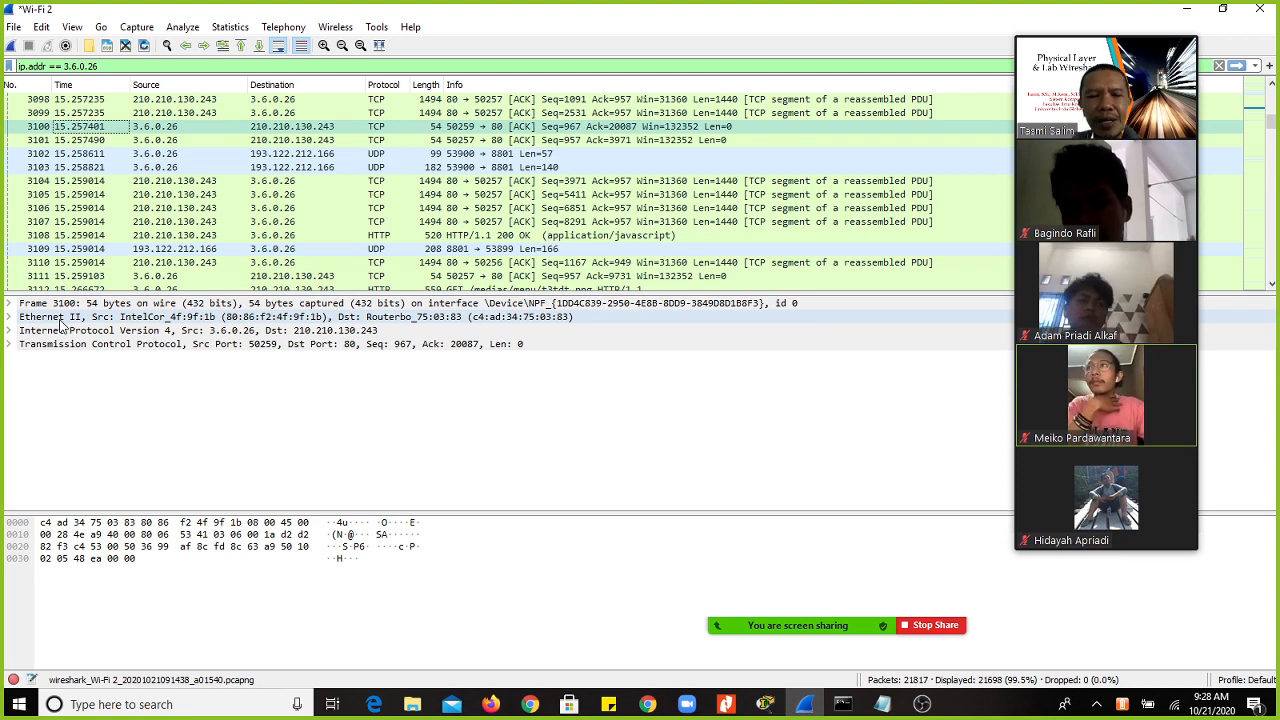
click(9, 304)
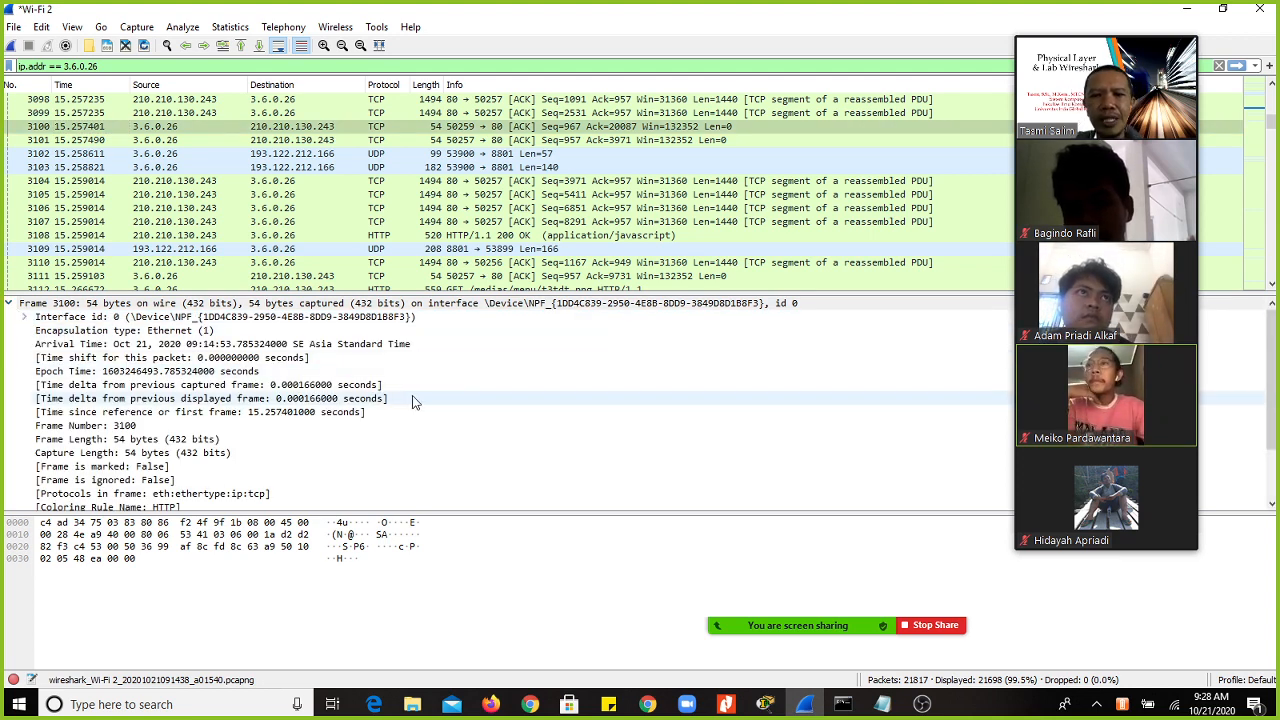
scroll(415, 402, down, 1)
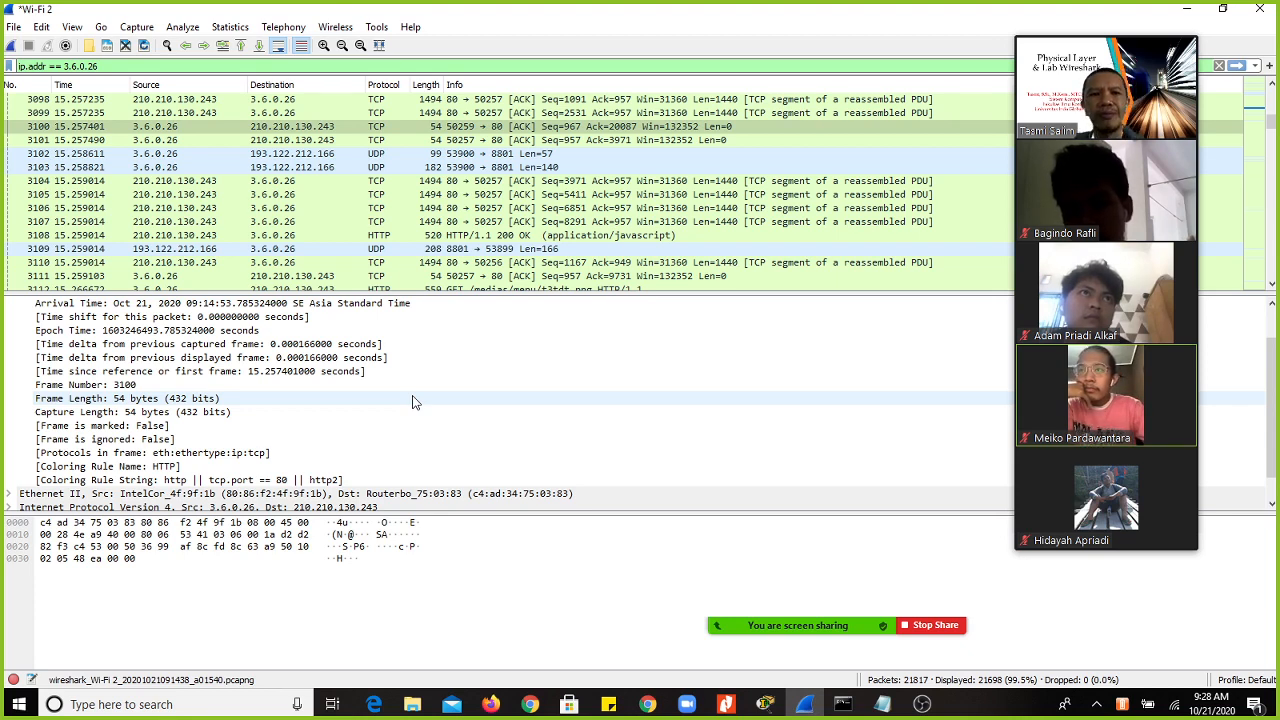
scroll(415, 402, up, 1)
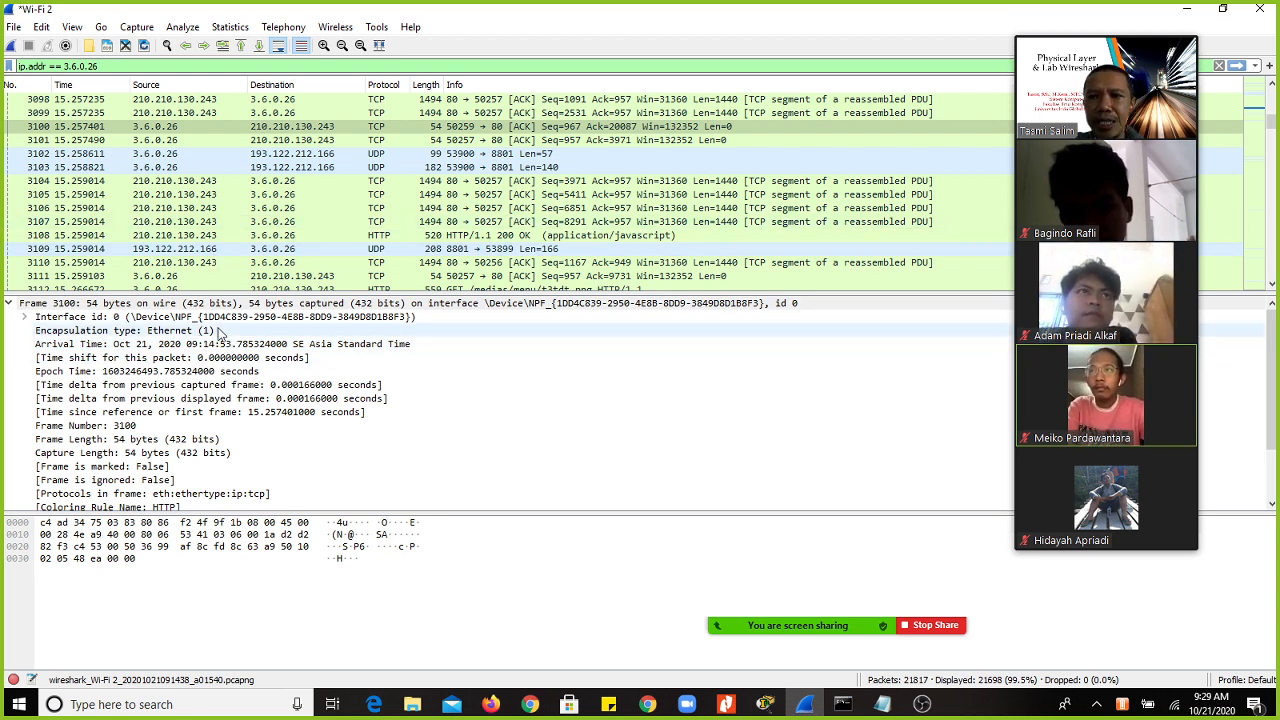
scroll(258, 386, down, 1)
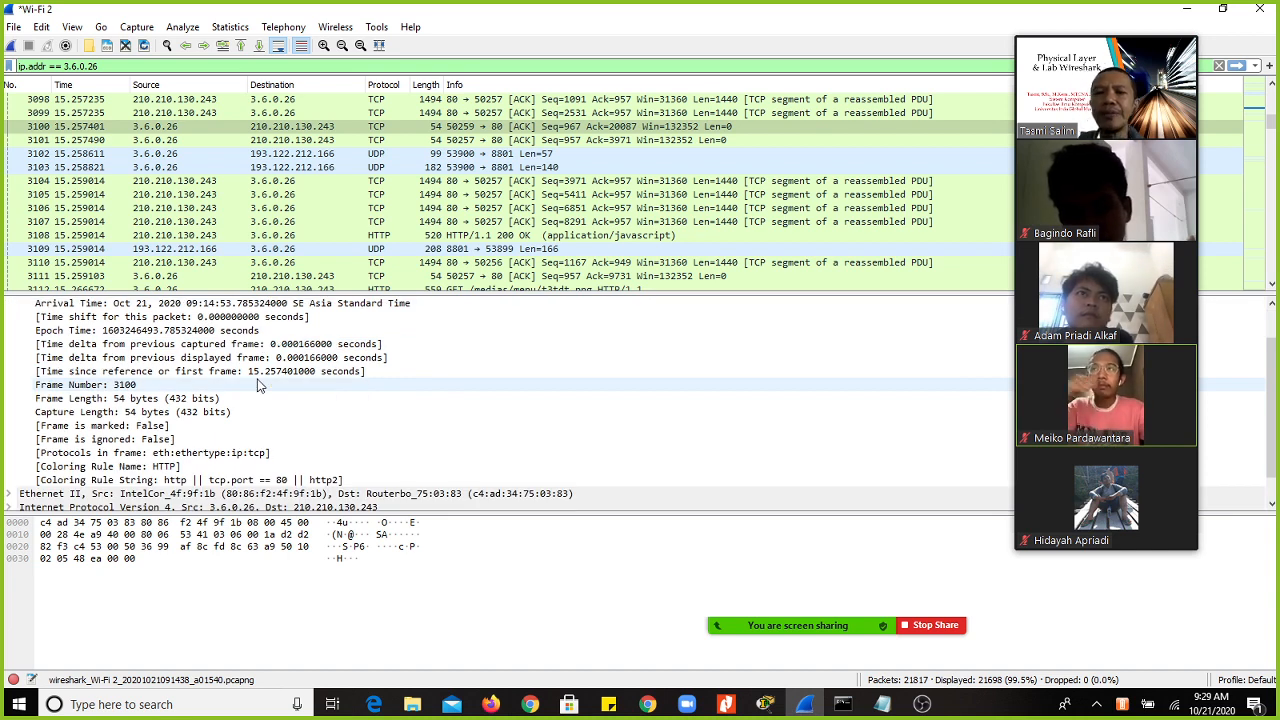
scroll(258, 386, down, 1)
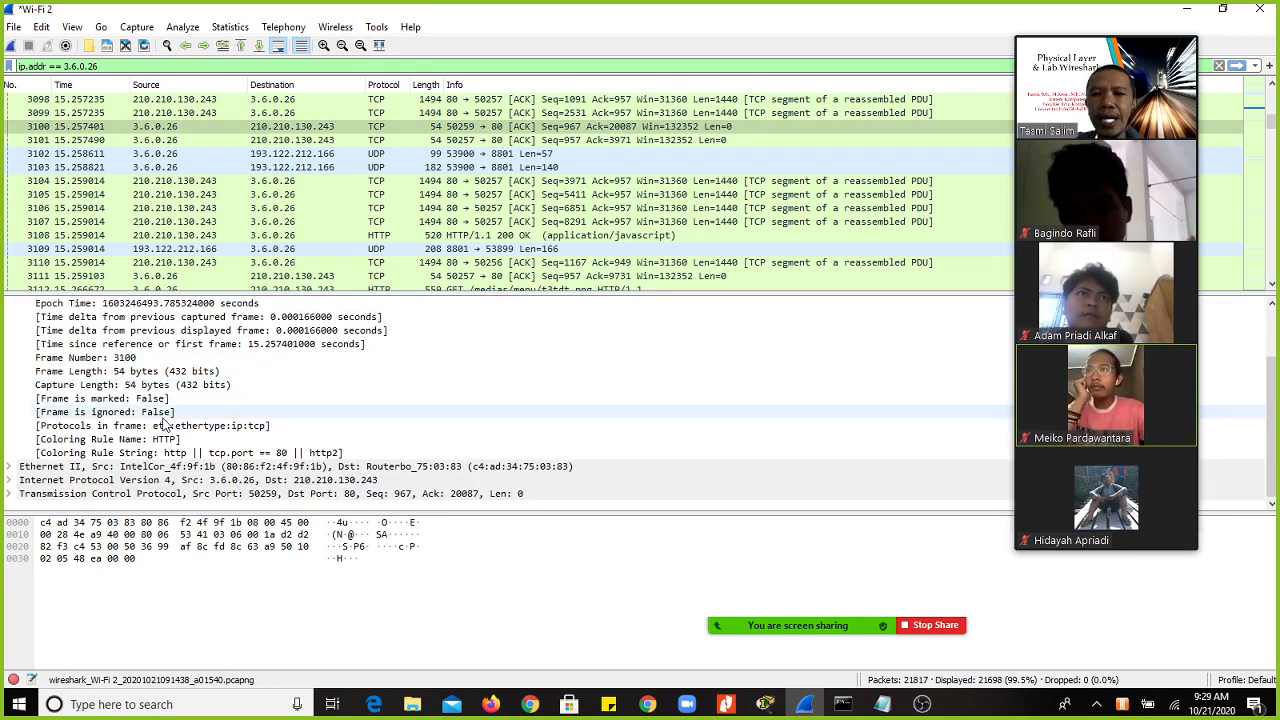
Step: Expand packet 3100's Ethernet II section and place the Command Prompt window beside it to compare the source MAC with the adapter's physical address
click(8, 467)
scroll(366, 441, down, 1)
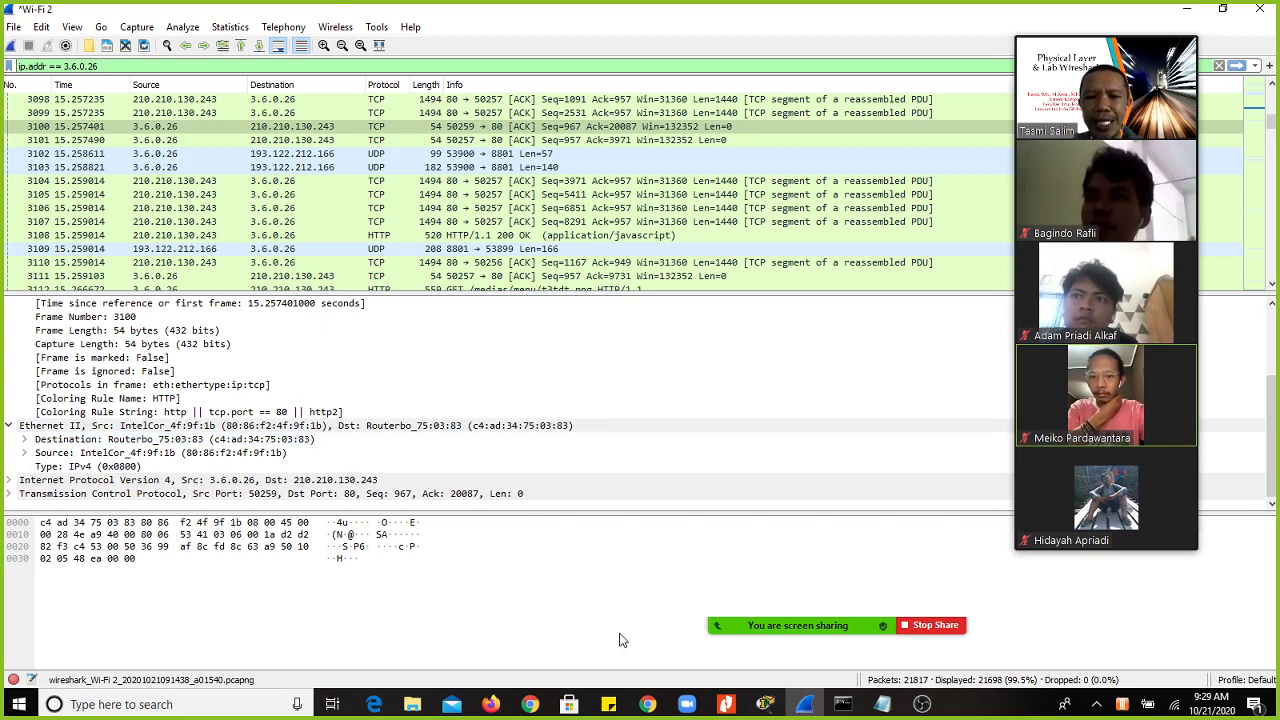
click(843, 704)
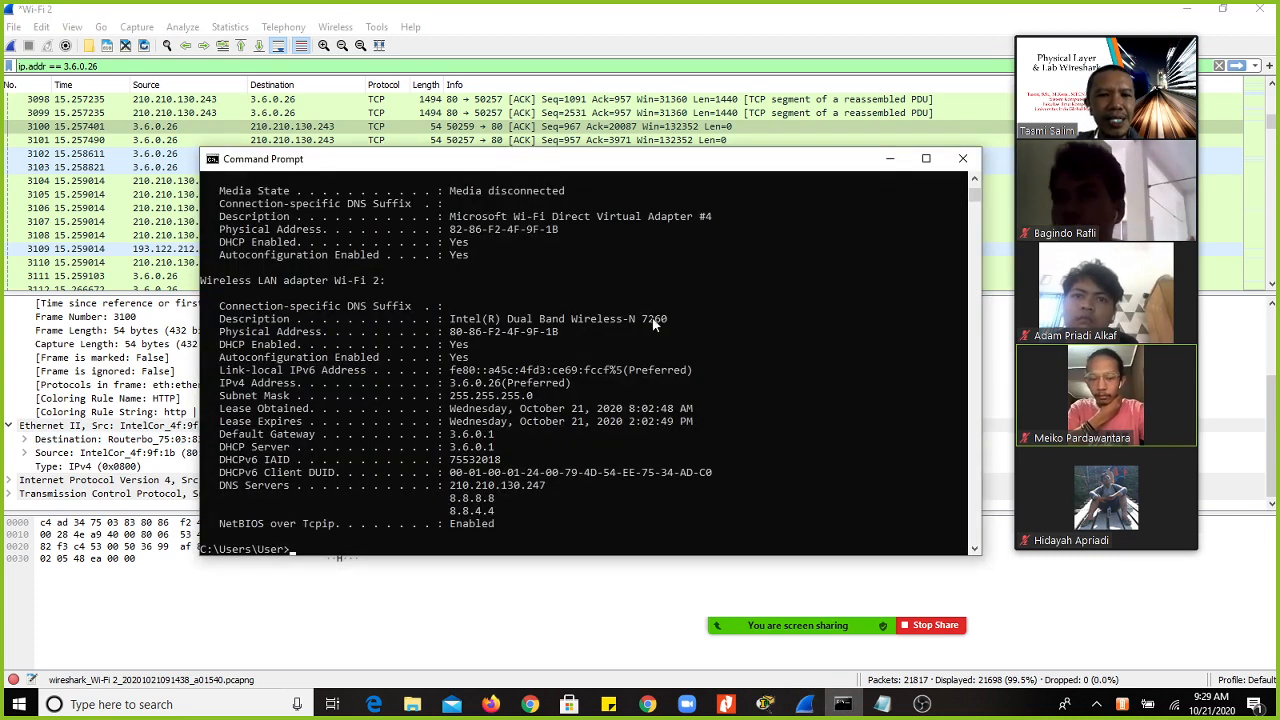
drag(620, 166, 798, 87)
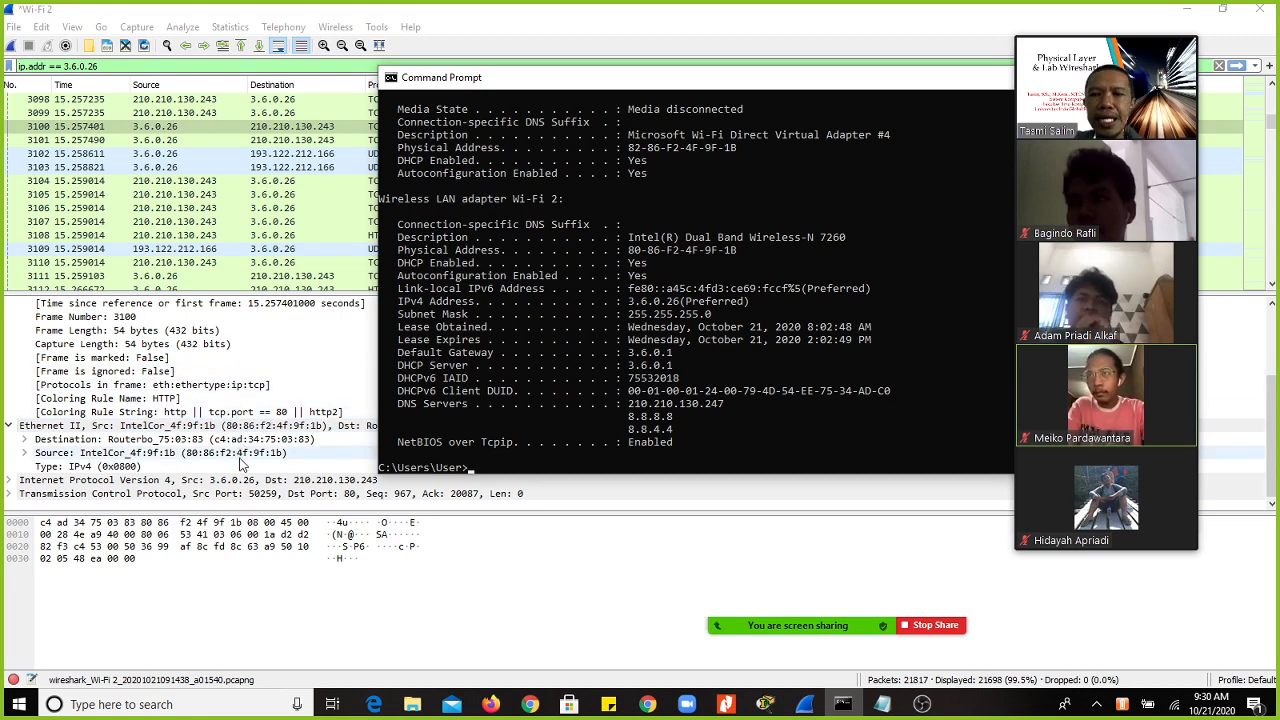
Step: Collapse Ethernet II and expand Internet Protocol Version 4 to examine its header fields from version through destination address
scroll(12, 420, up, 1)
click(10, 428)
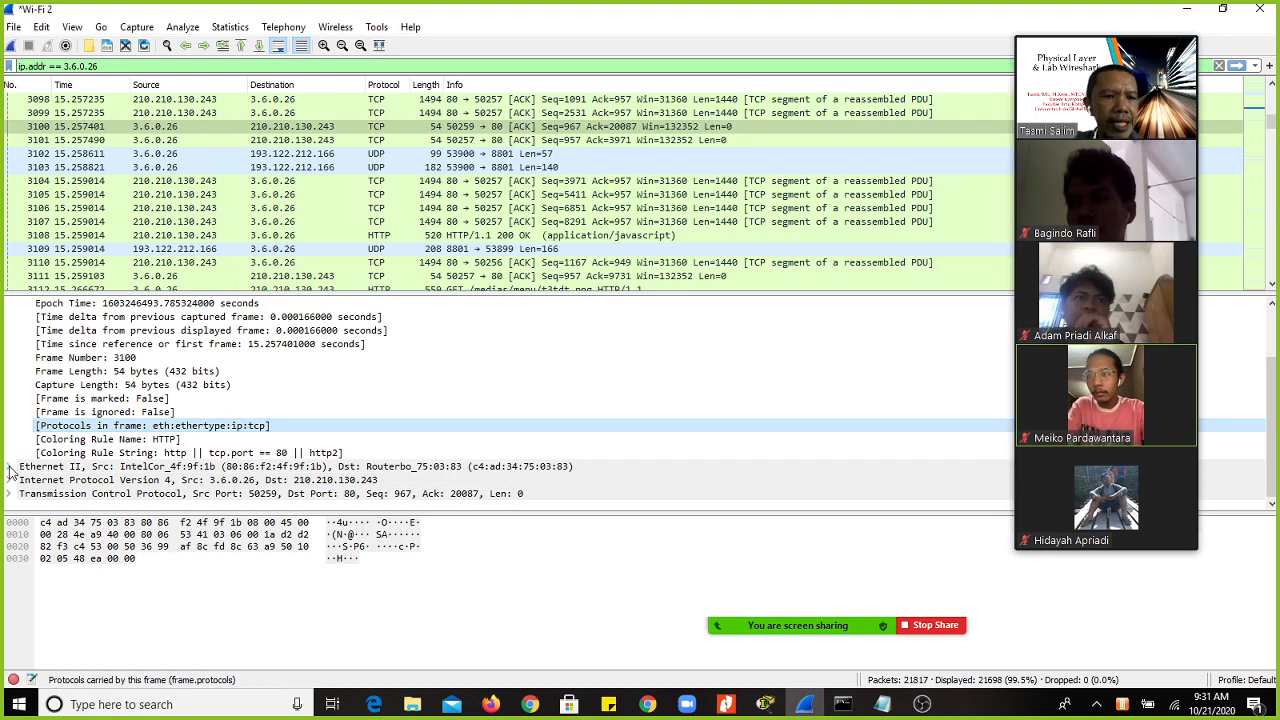
click(9, 480)
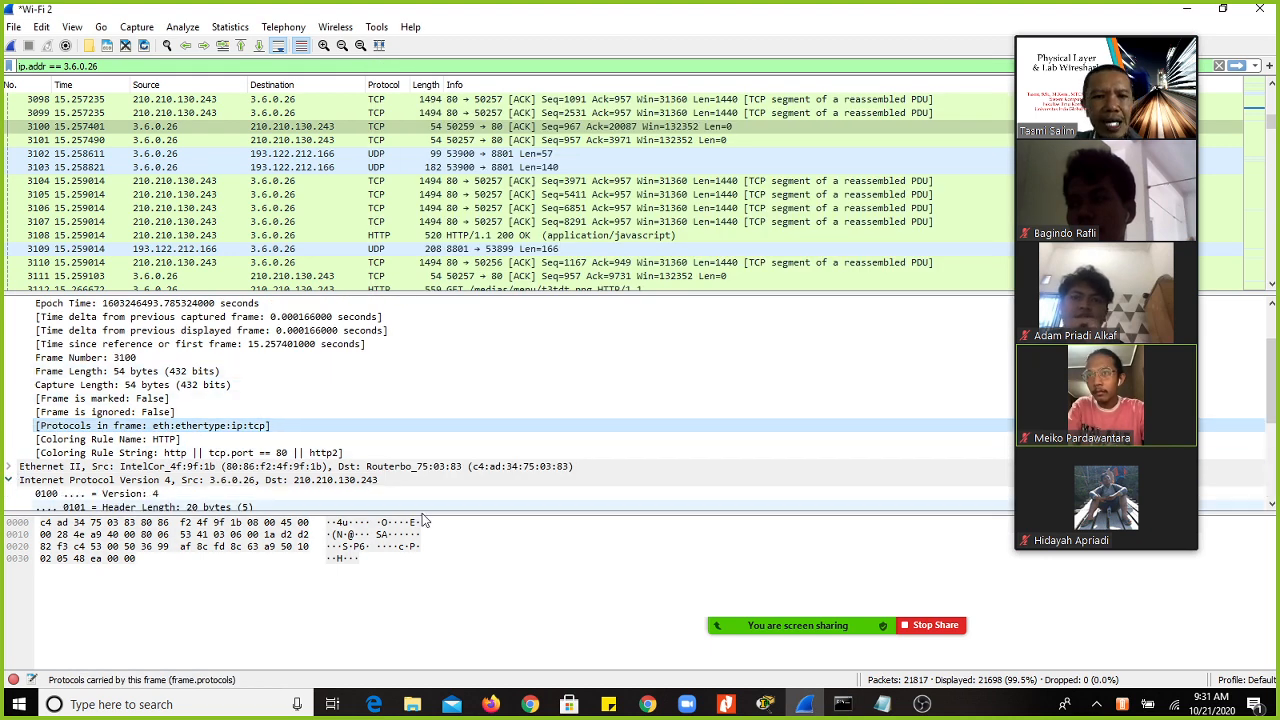
scroll(461, 461, down, 2)
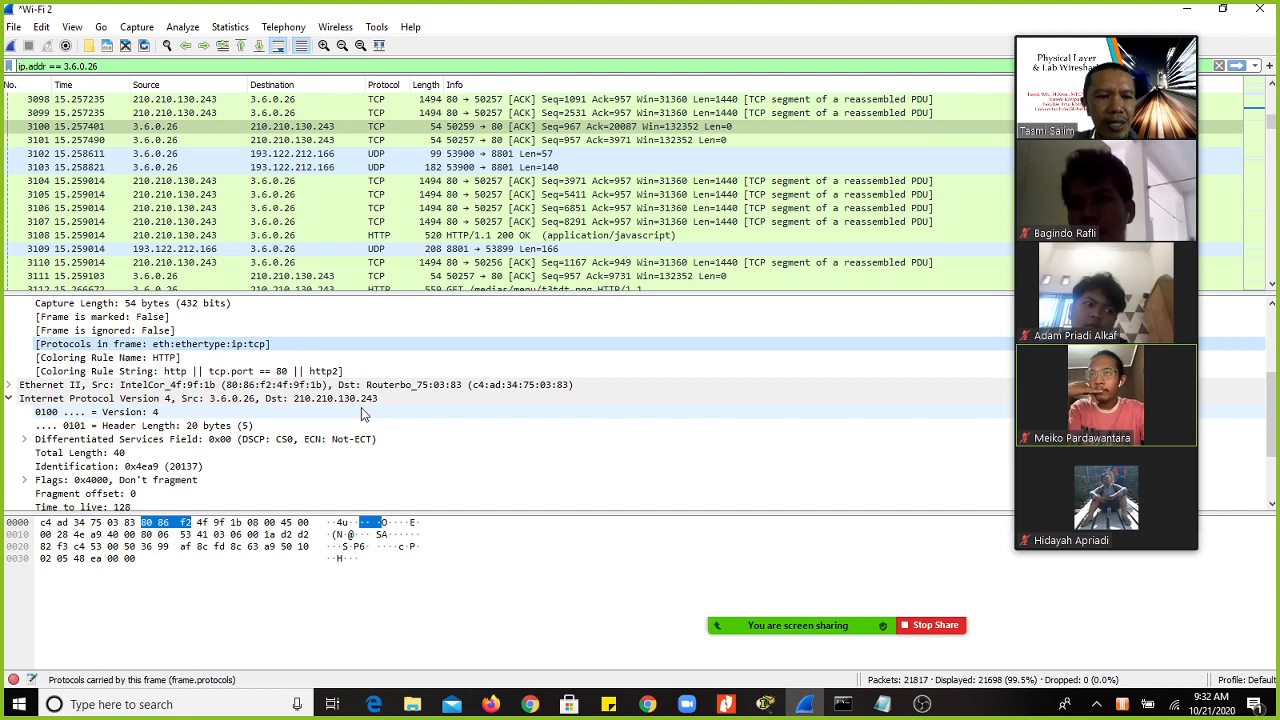
scroll(363, 414, down, 1)
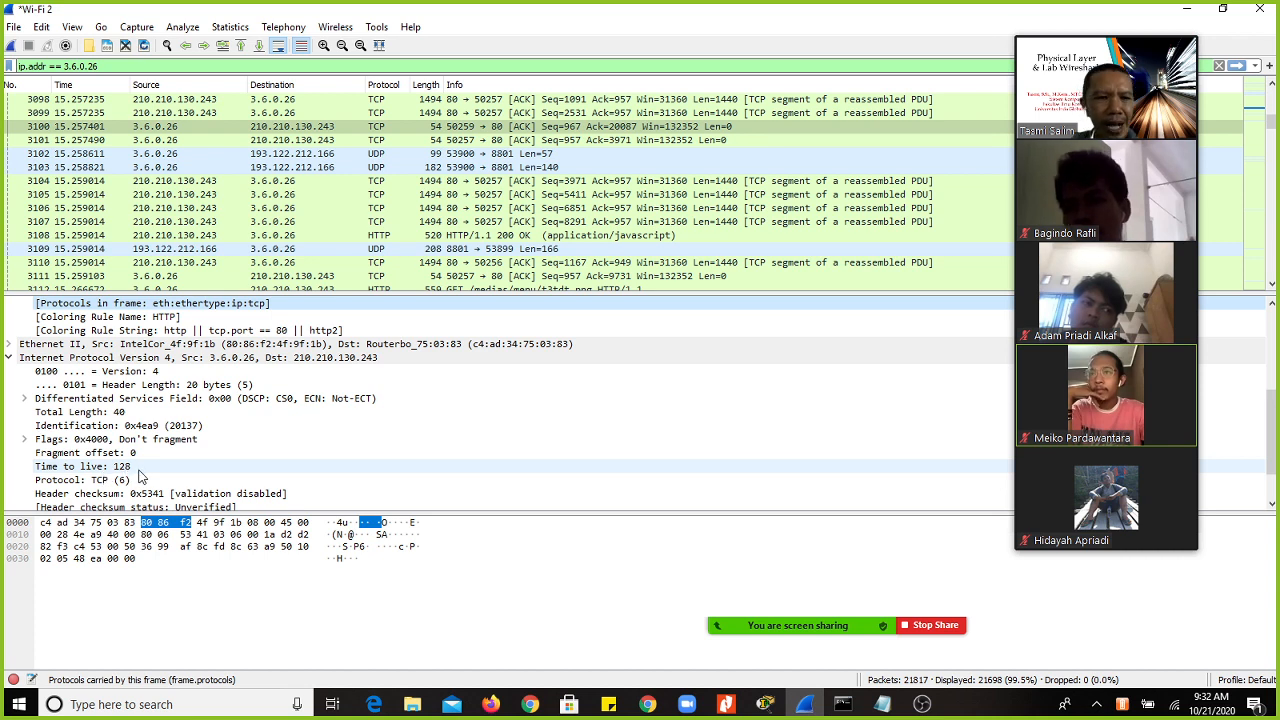
scroll(143, 477, down, 1)
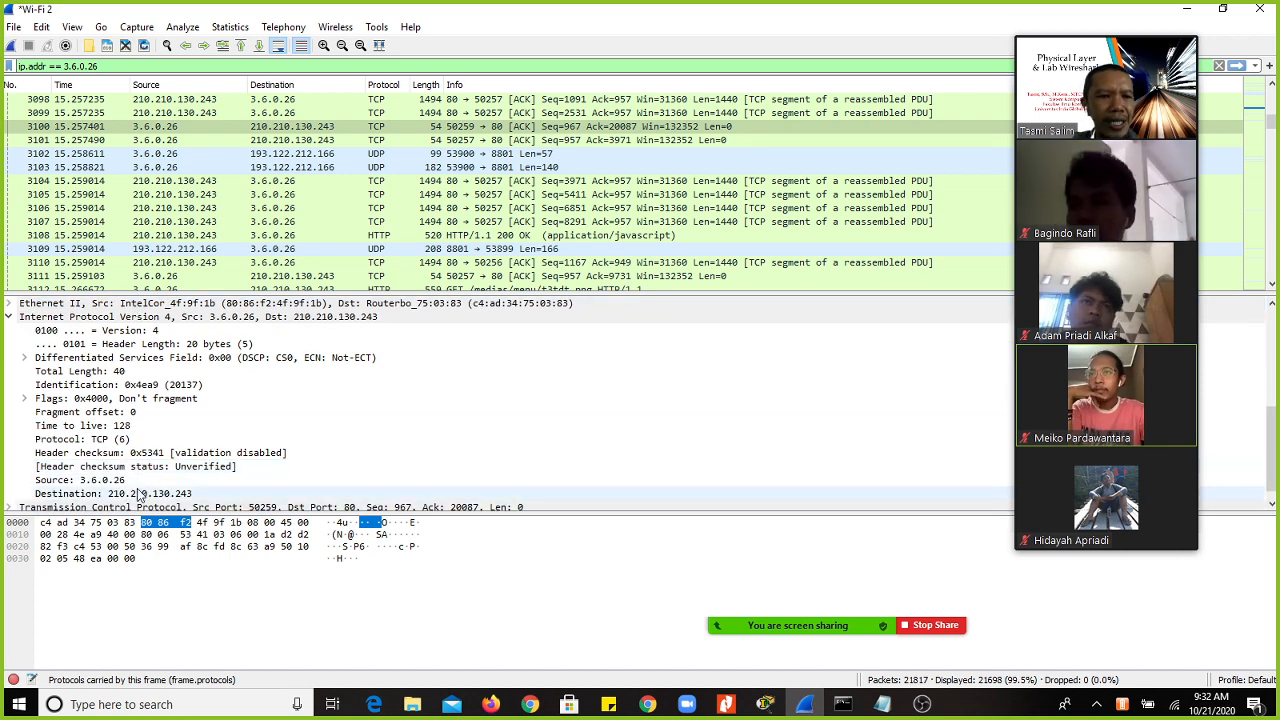
scroll(107, 486, down, 1)
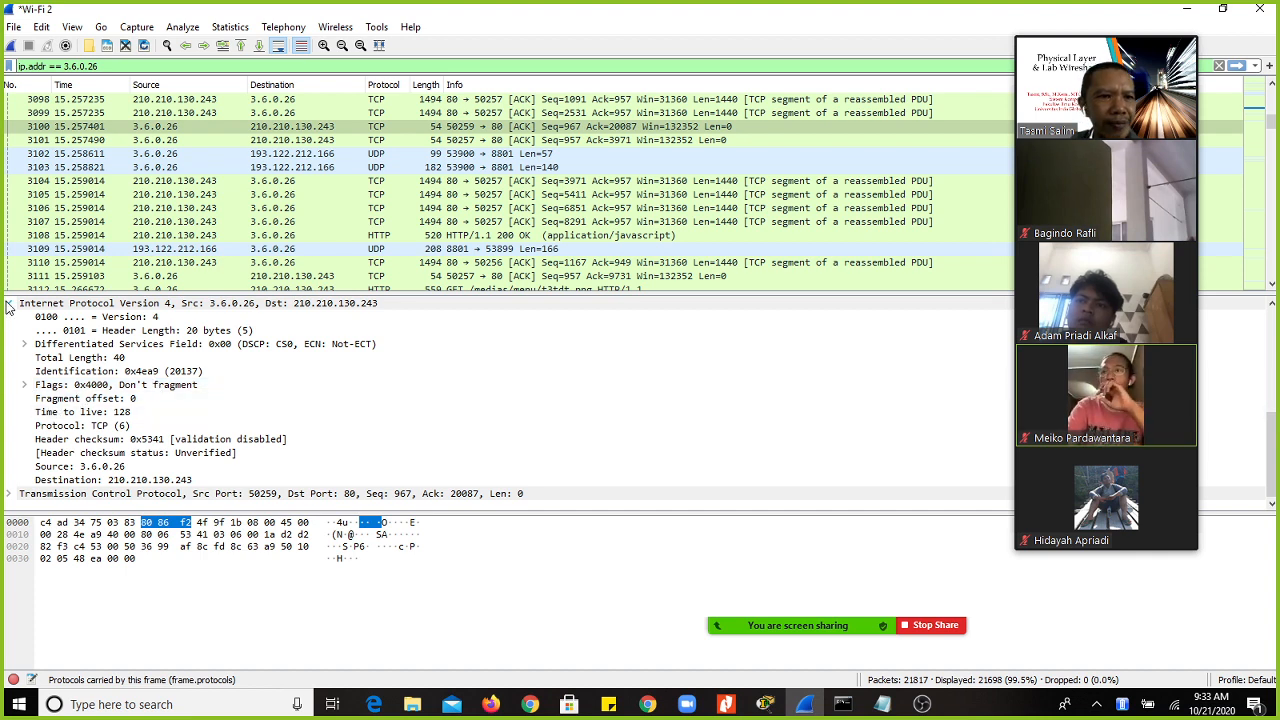
Step: Collapse the Ethernet II and Internet Protocol Version 4 sections and expand Transmission Control Protocol to examine its ports and sequence numbers
scroll(10, 308, up, 2)
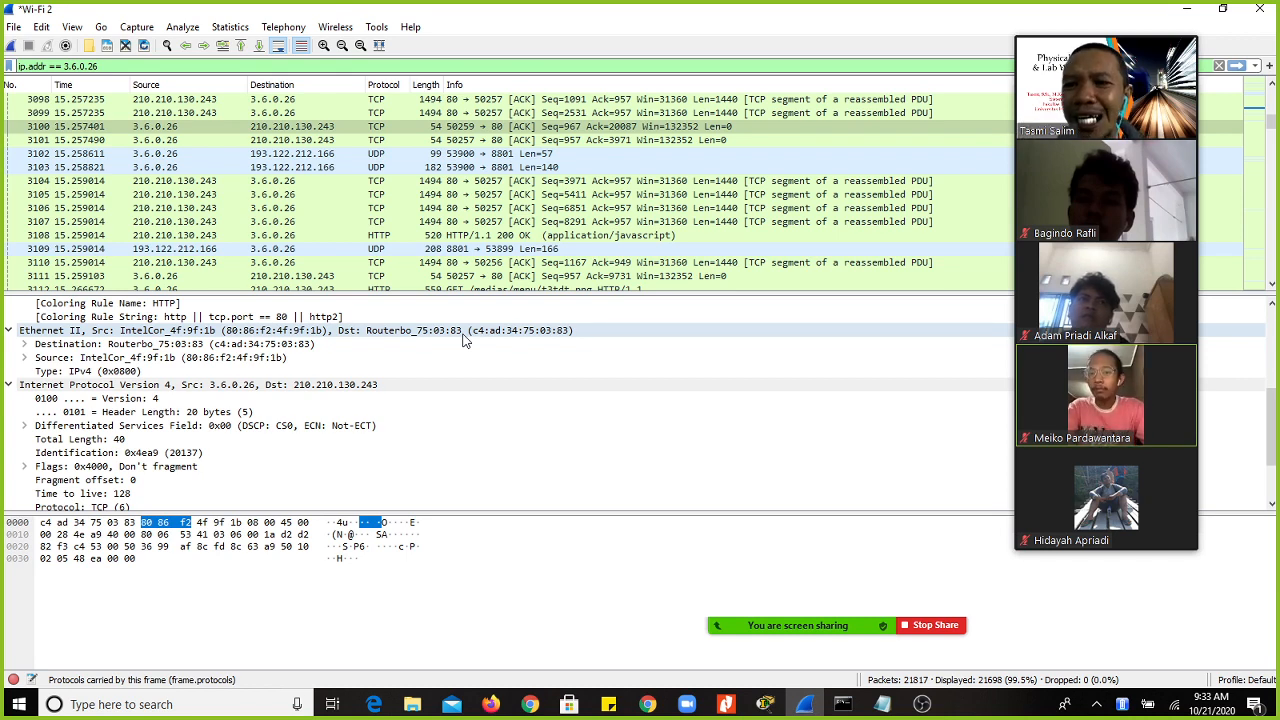
click(10, 333)
click(10, 341)
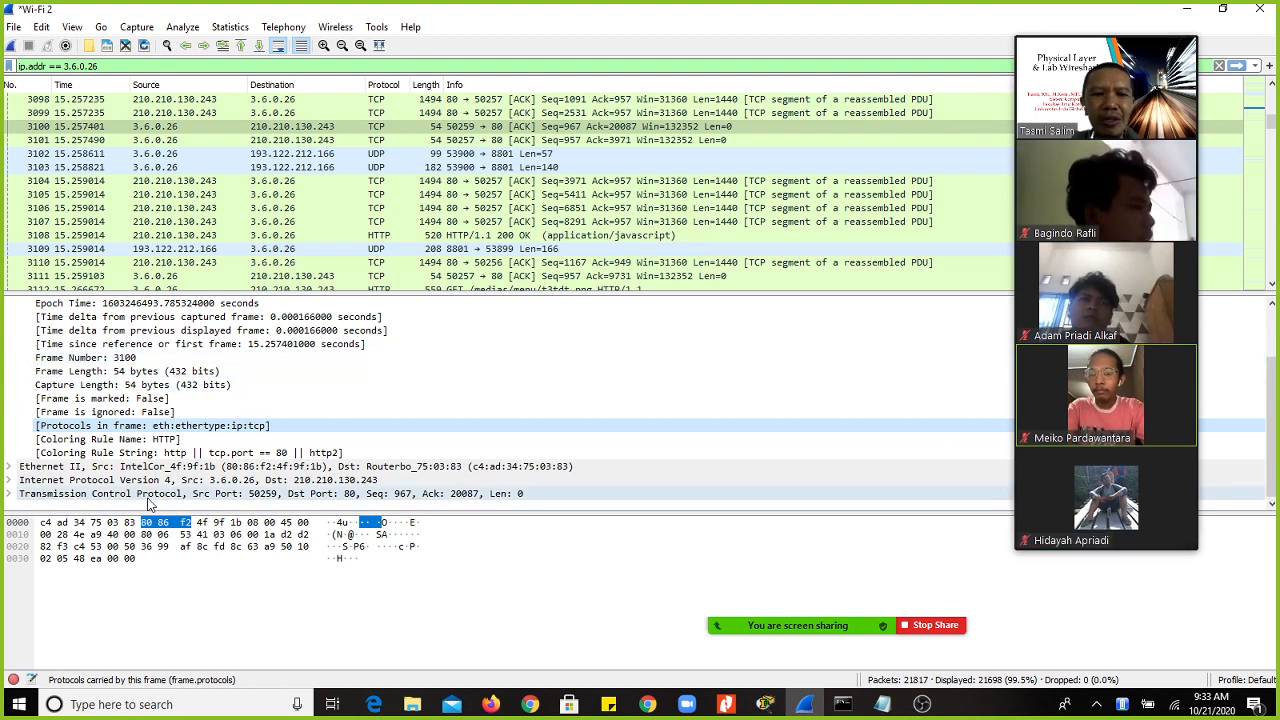
click(10, 495)
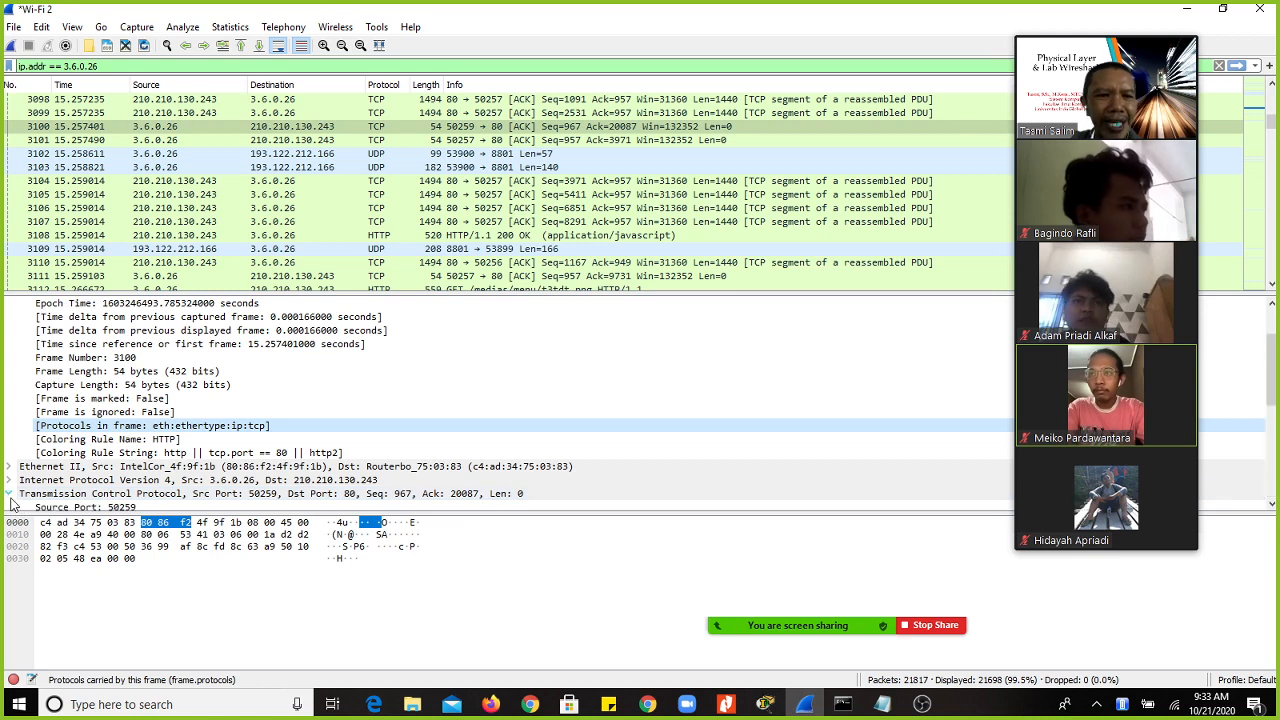
scroll(485, 447, down, 4)
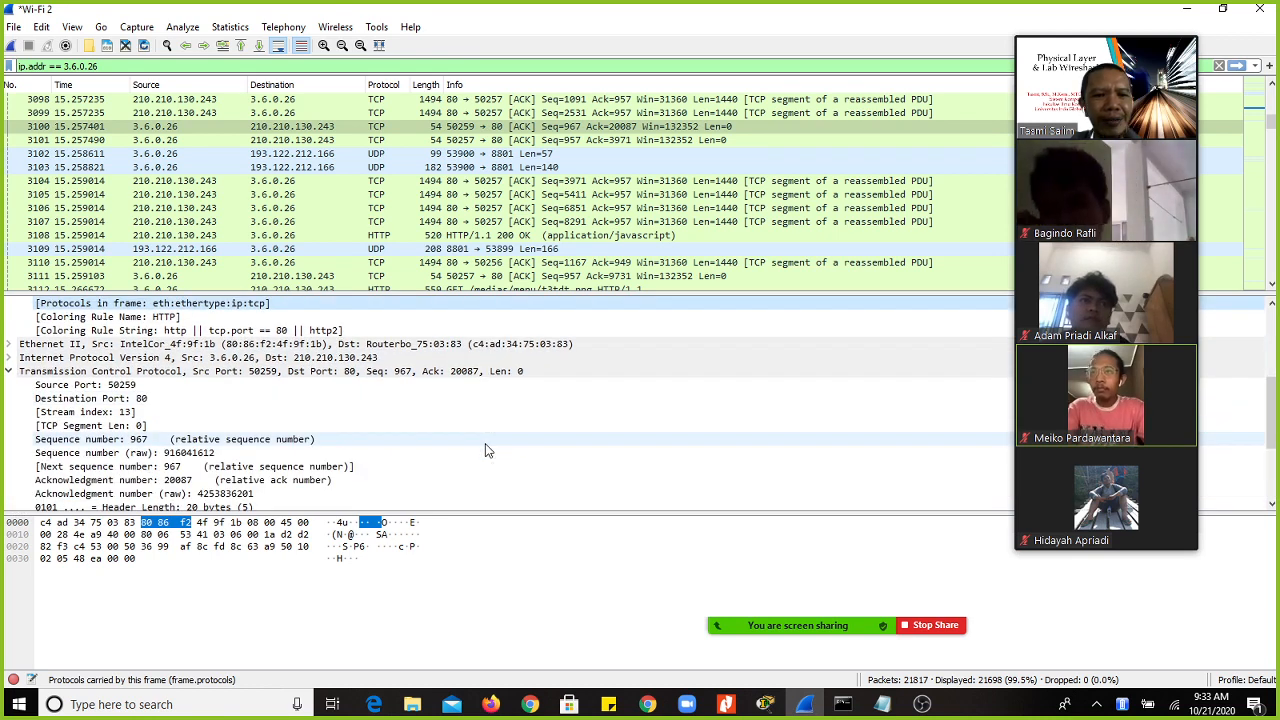
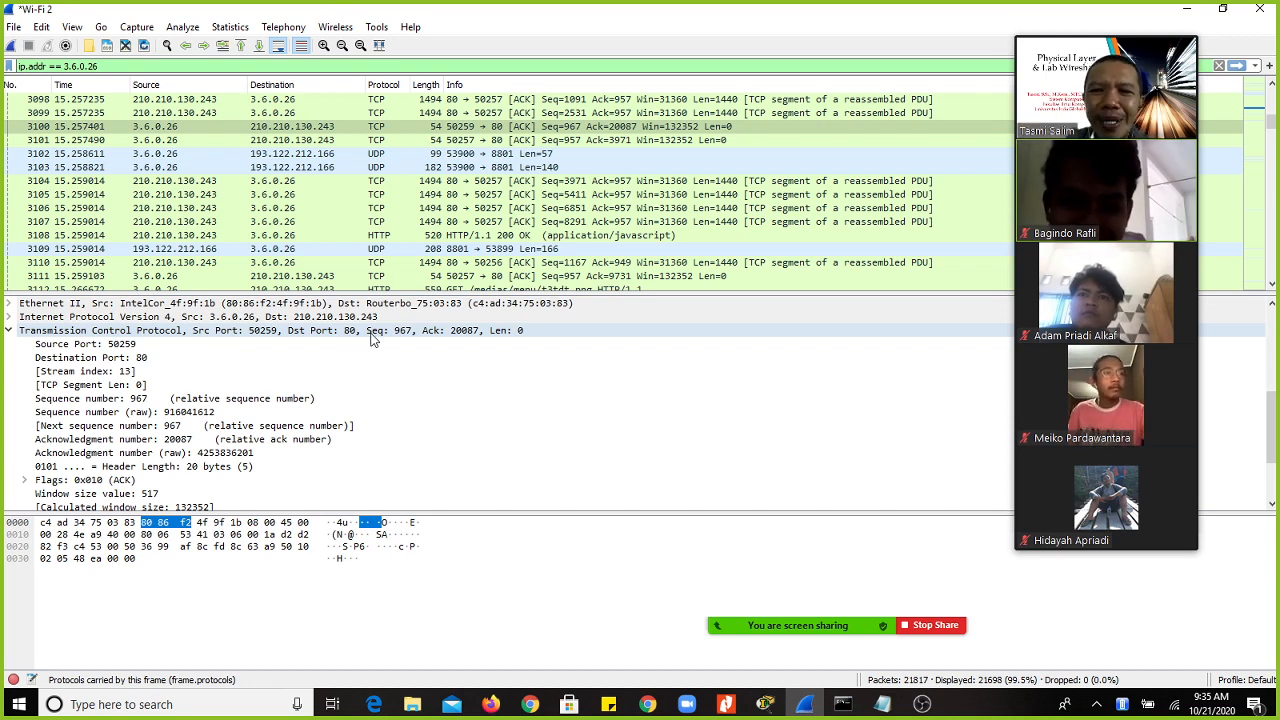
Step: Switch from the capture to Paint and draw a small circle as a network node on the blank canvas
click(55, 127)
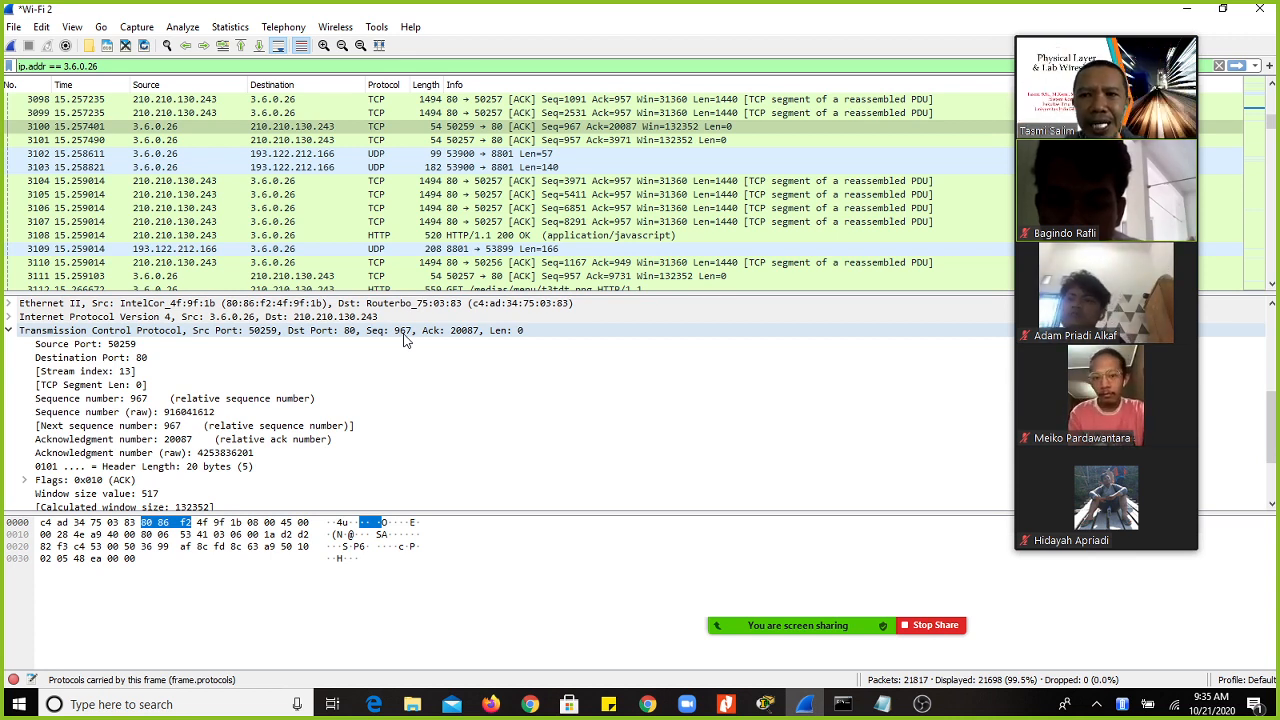
click(199, 707)
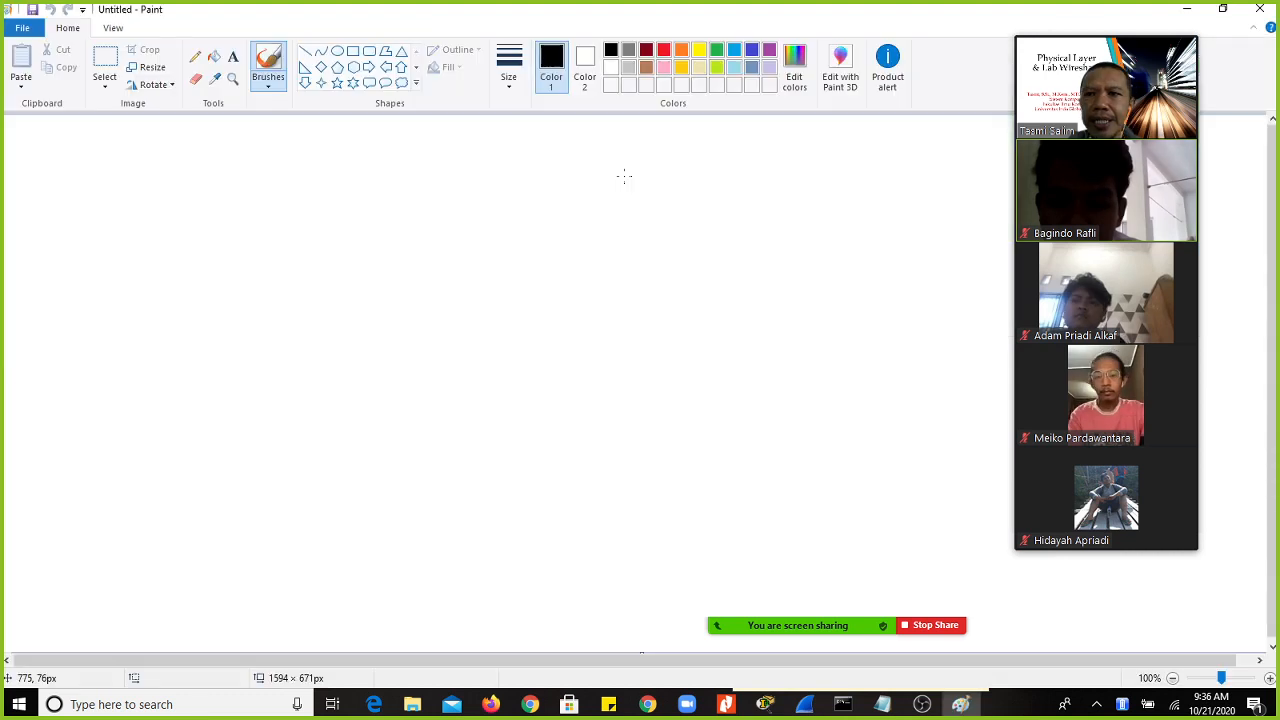
click(337, 51)
drag(329, 272, 347, 339)
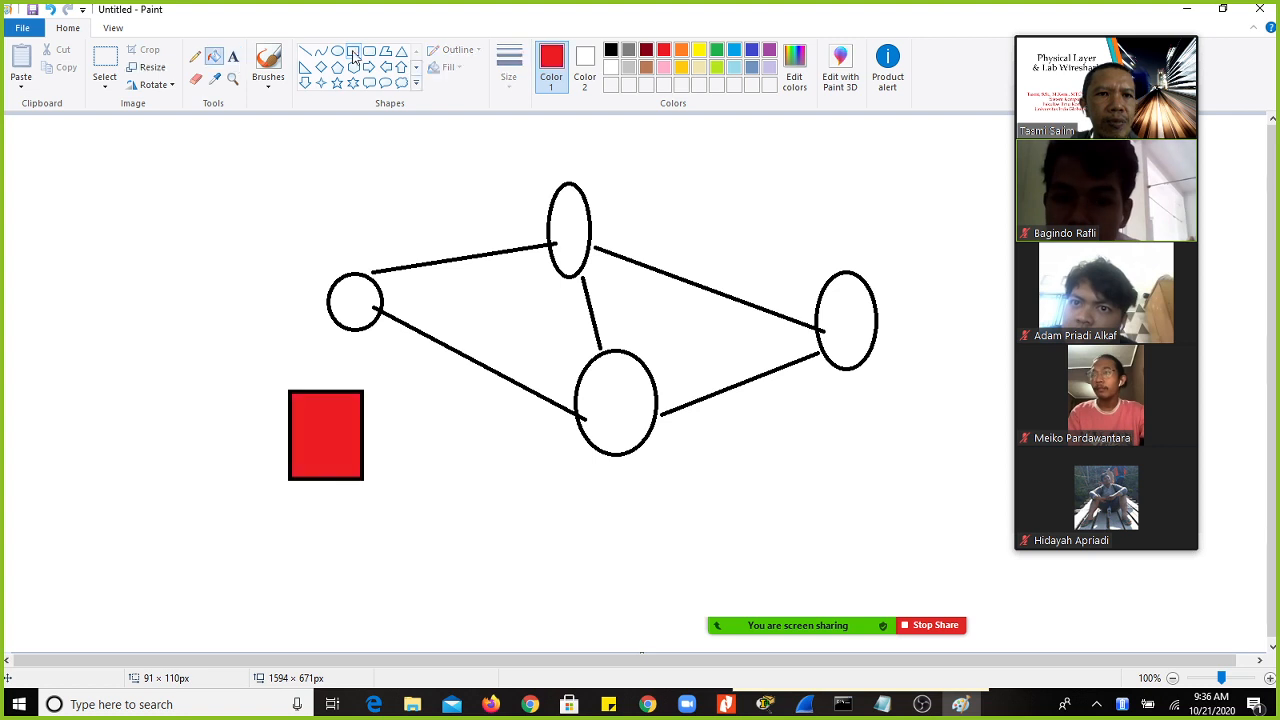
Step: Draw a red-filled rectangle about 108 × 117 px below the rightmost node and a red diagonal line beside the black-outlined square
click(354, 53)
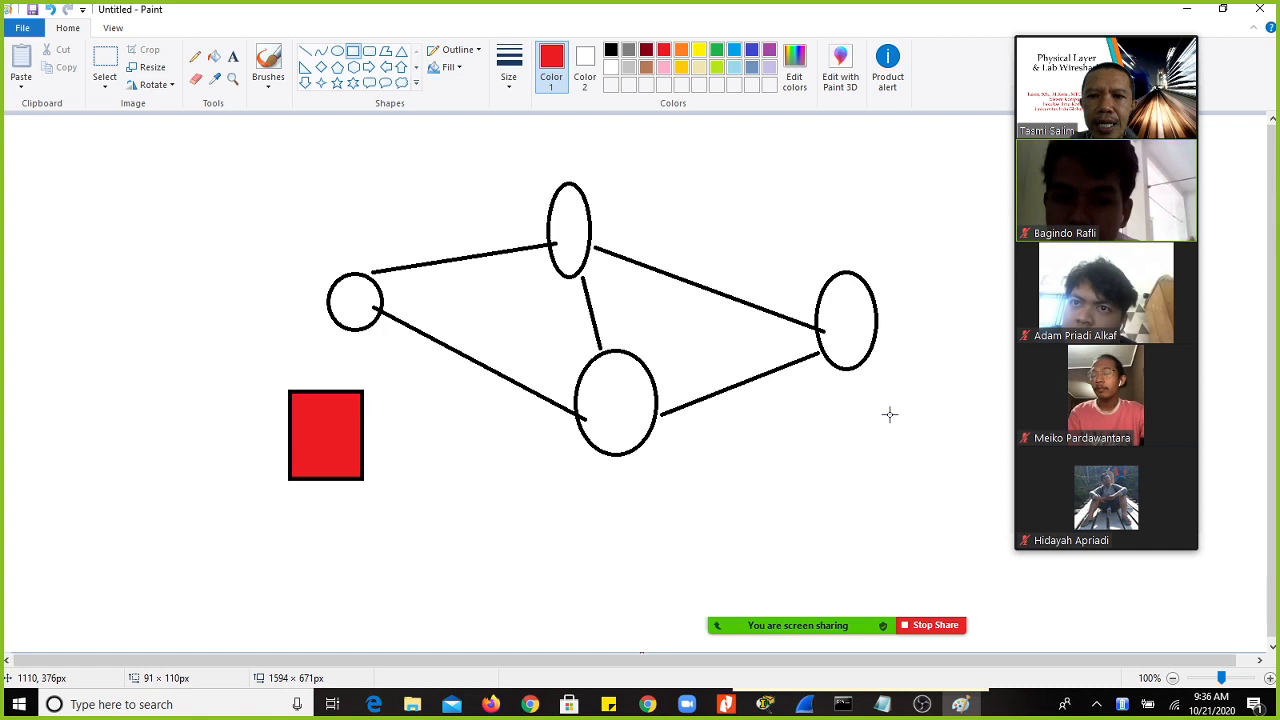
drag(860, 389, 949, 485)
click(214, 56)
click(924, 436)
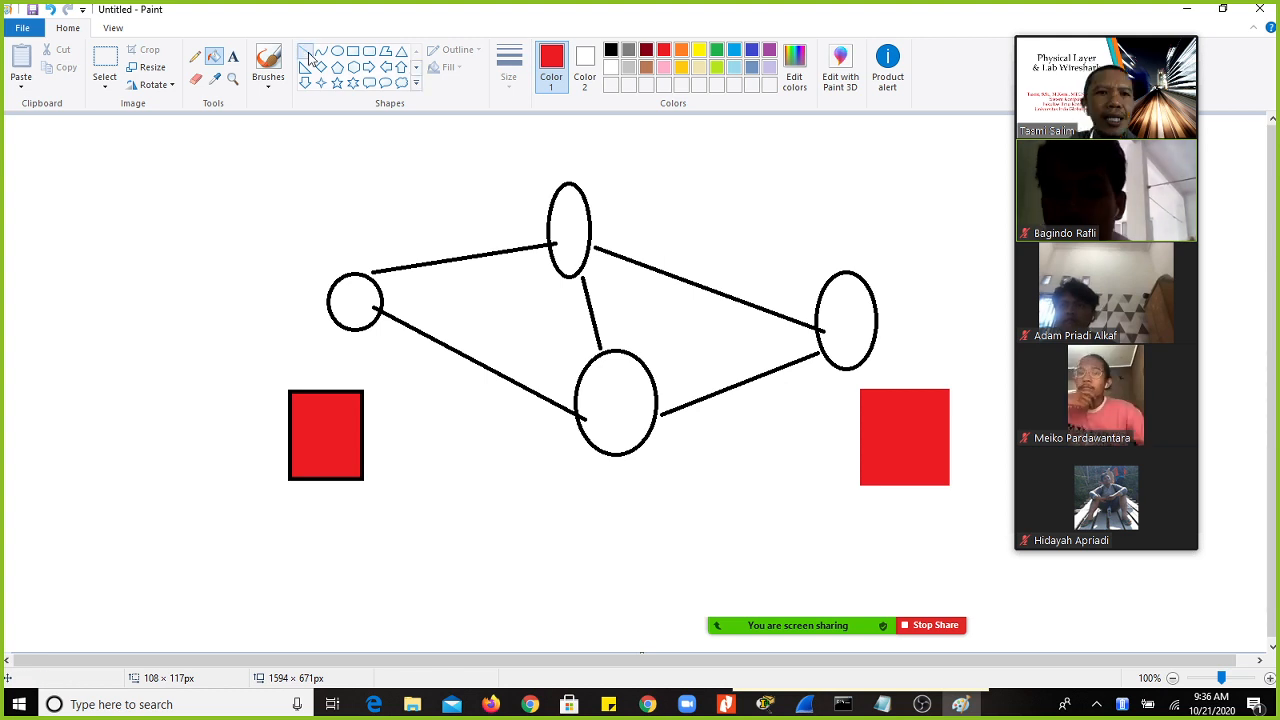
click(306, 52)
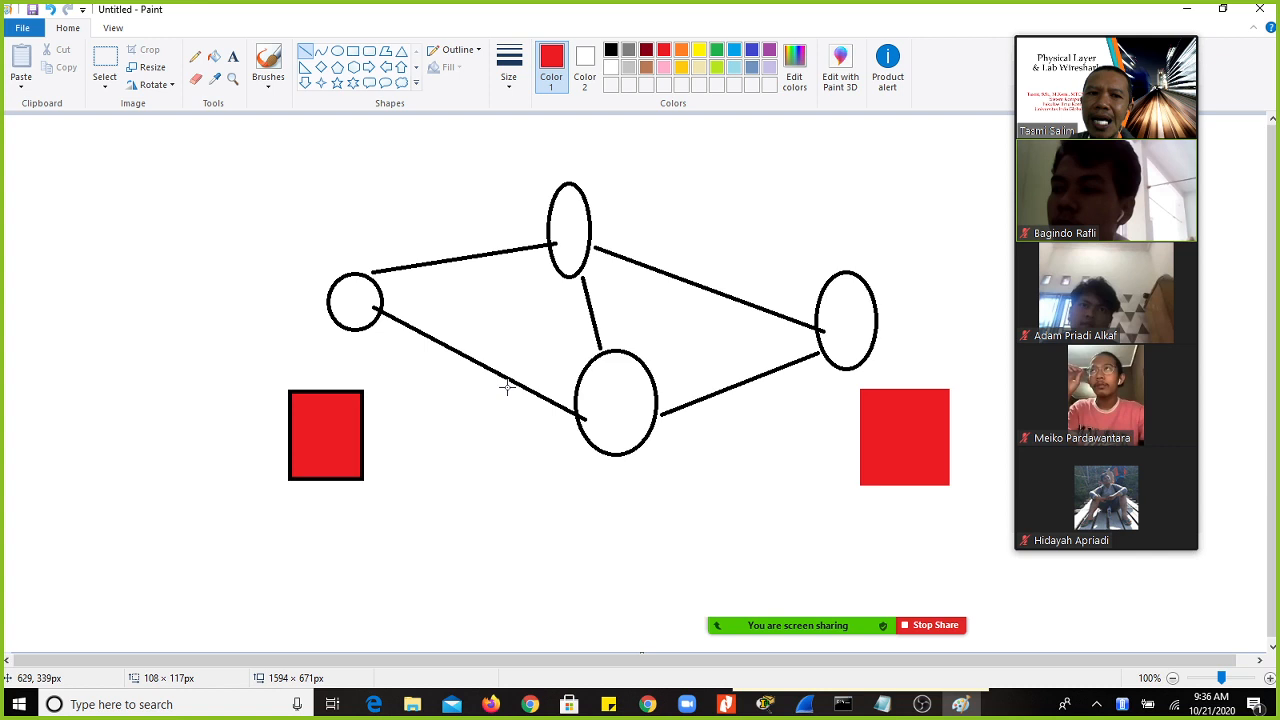
mouse_move(274, 357)
mouse_down()
mouse_move(256, 426)
mouse_move(235, 432)
mouse_up()
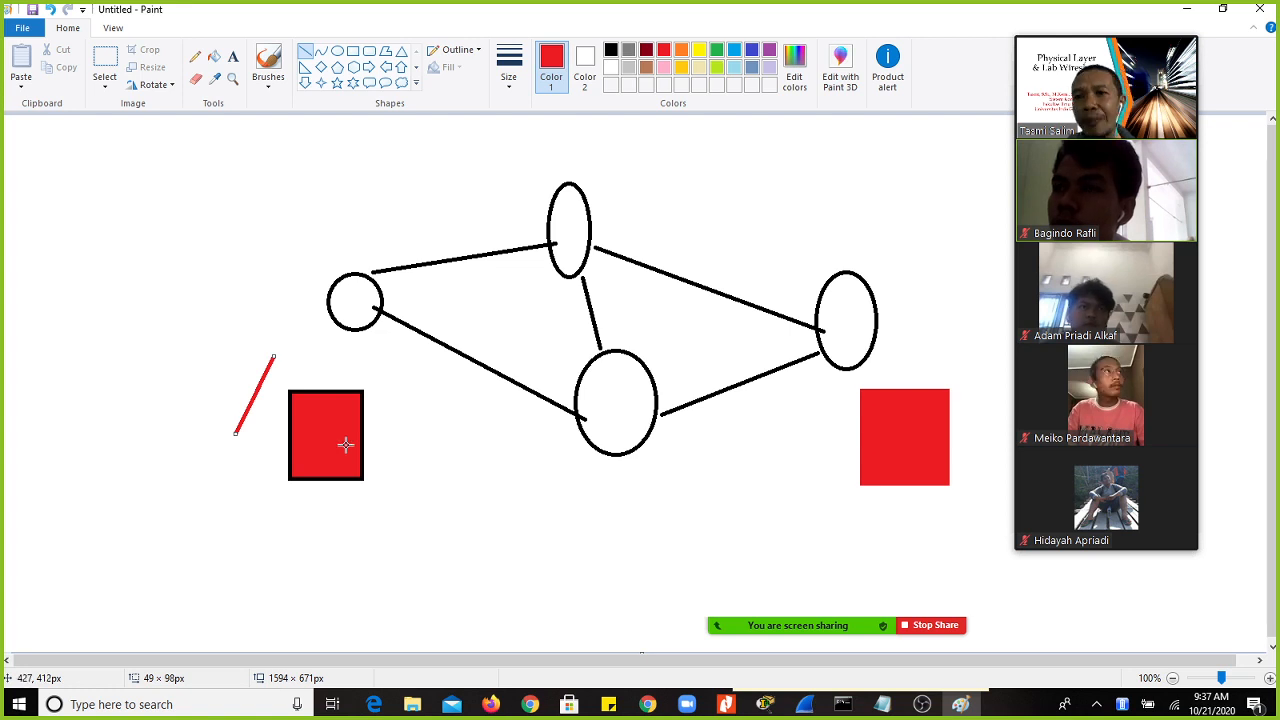
Step: Draw two small red-filled rectangles, about 41 × 25 px and 35 × 27 px, as packets above the leftmost node's upper link
click(353, 51)
mouse_move(392, 236)
mouse_down()
mouse_move(404, 263)
mouse_move(430, 259)
mouse_up()
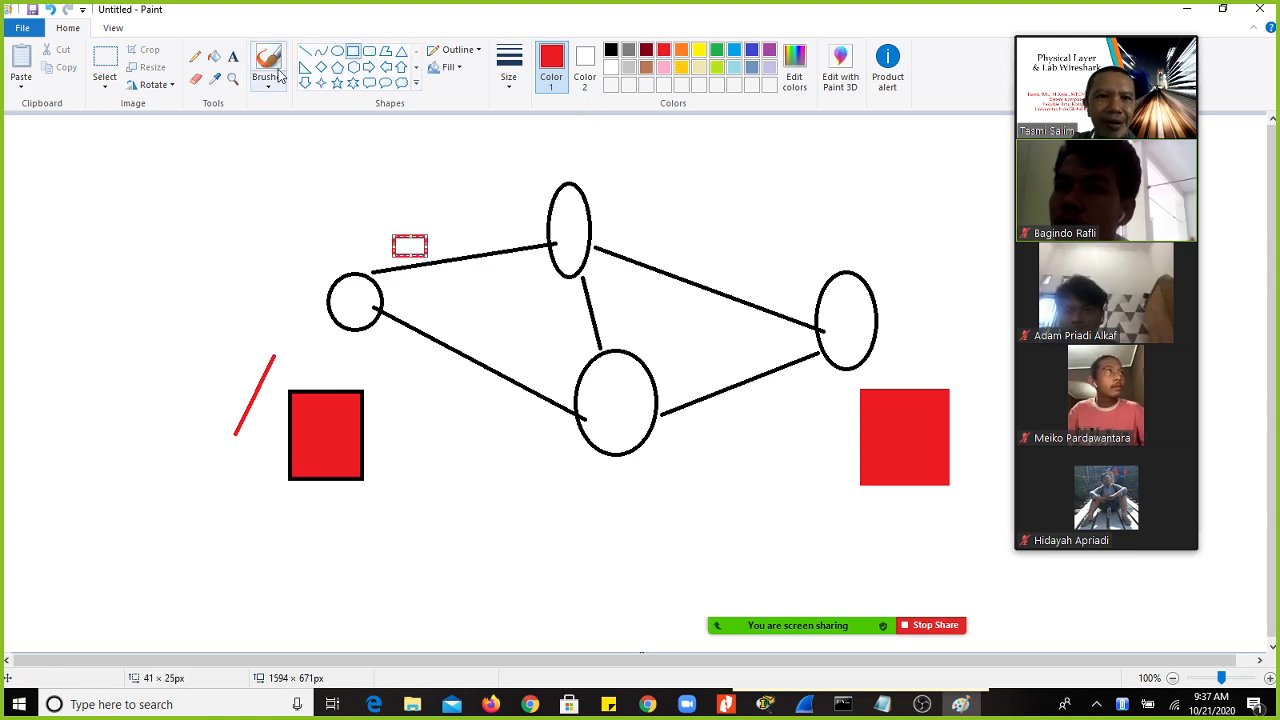
click(214, 56)
click(418, 246)
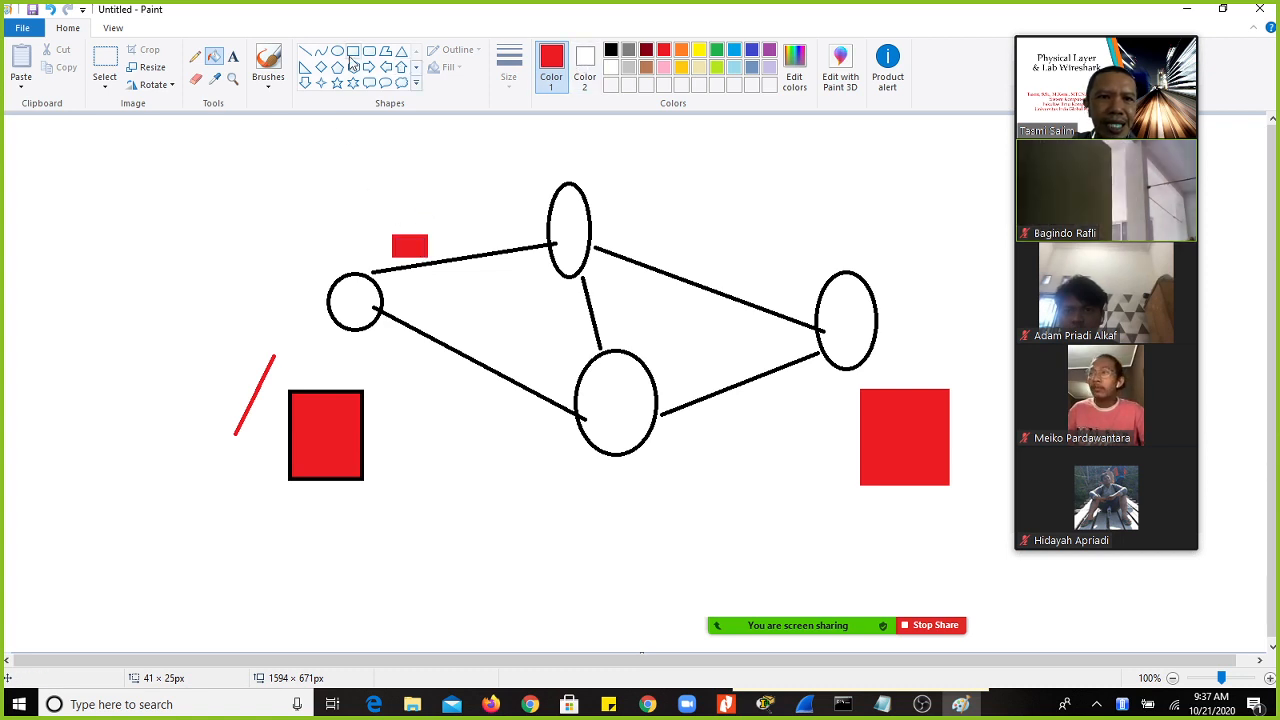
click(352, 52)
drag(448, 229, 482, 255)
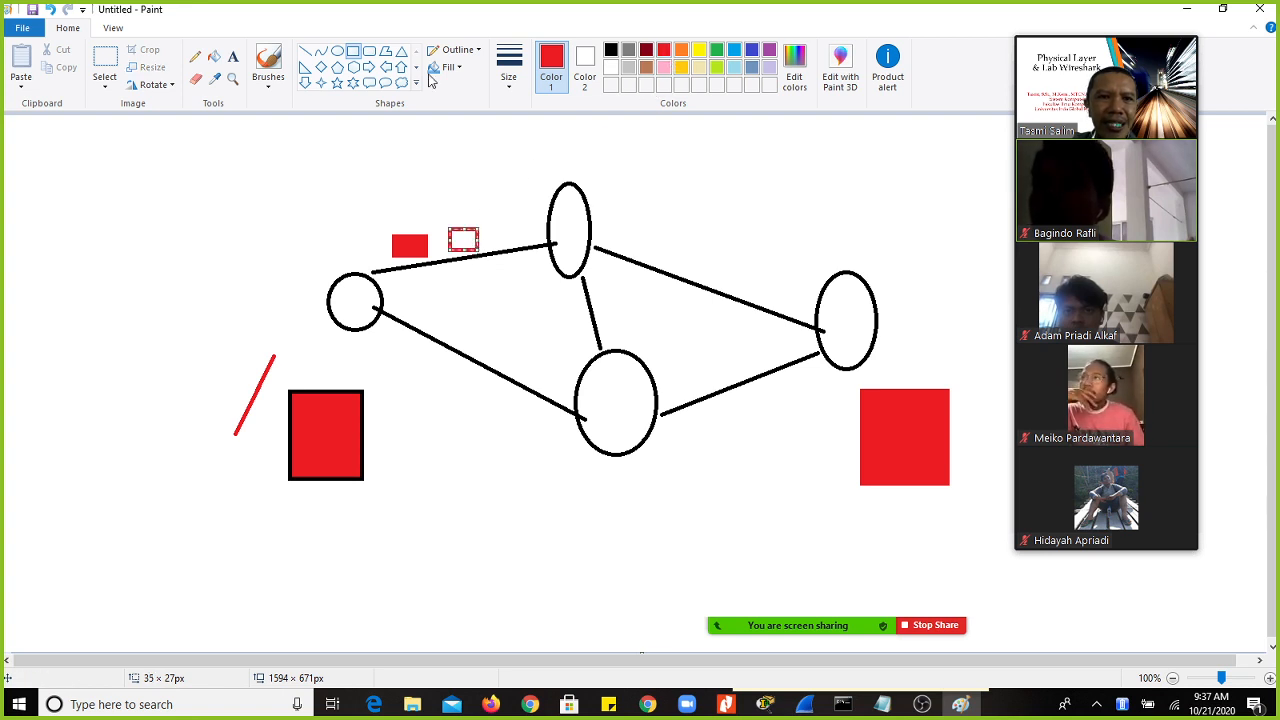
click(214, 56)
click(463, 240)
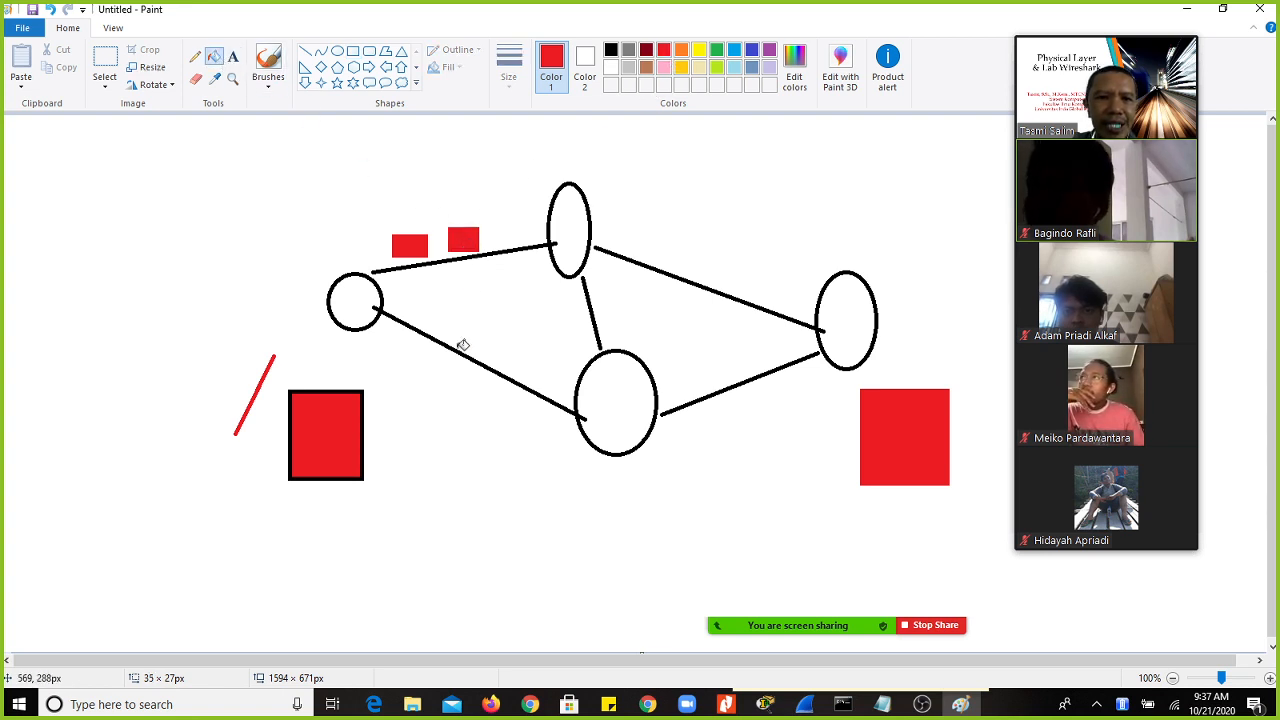
Step: Draw two red-filled rectangles, about 35 × 25 px and 49 × 43 px, as packets along the leftmost node's lower link
click(352, 52)
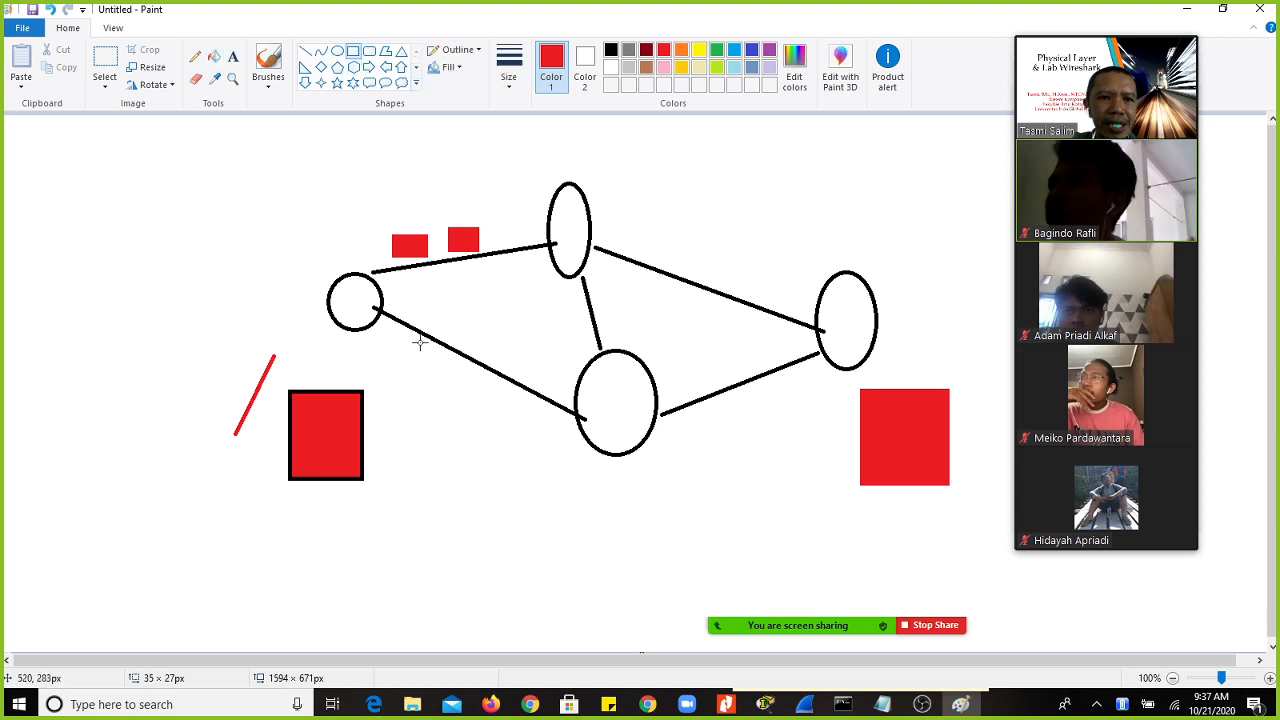
drag(422, 315, 451, 336)
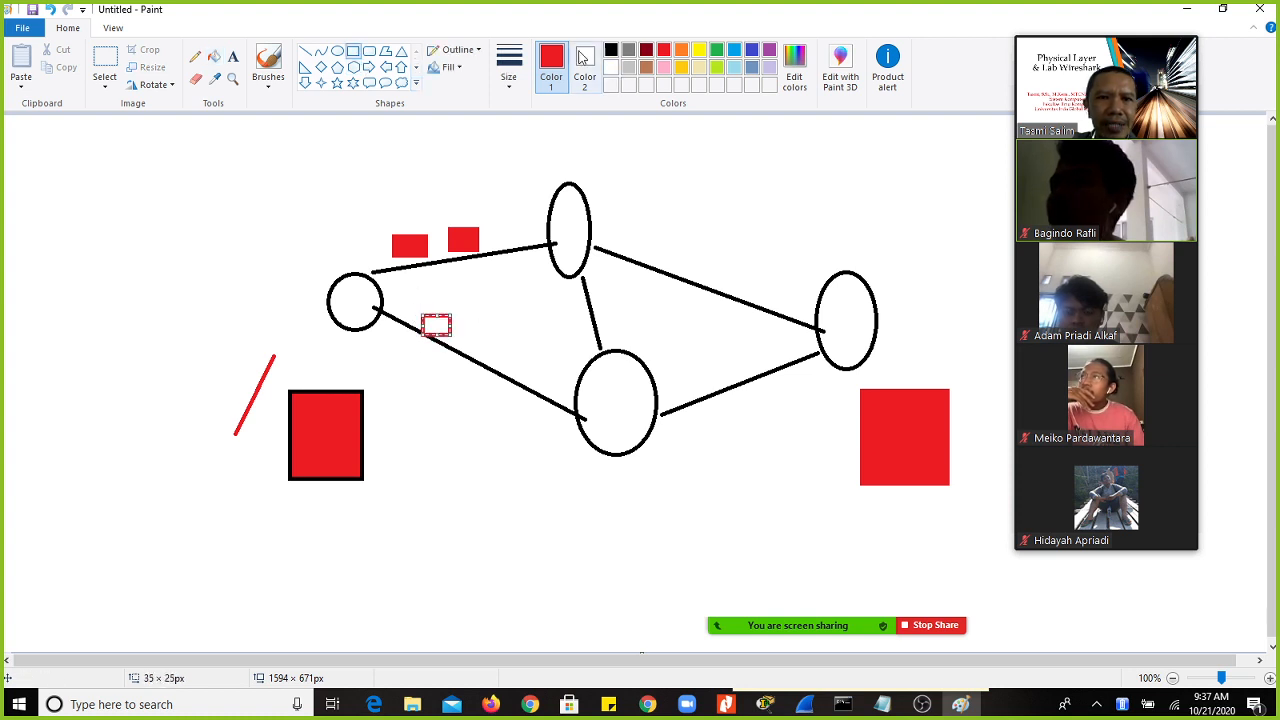
click(214, 56)
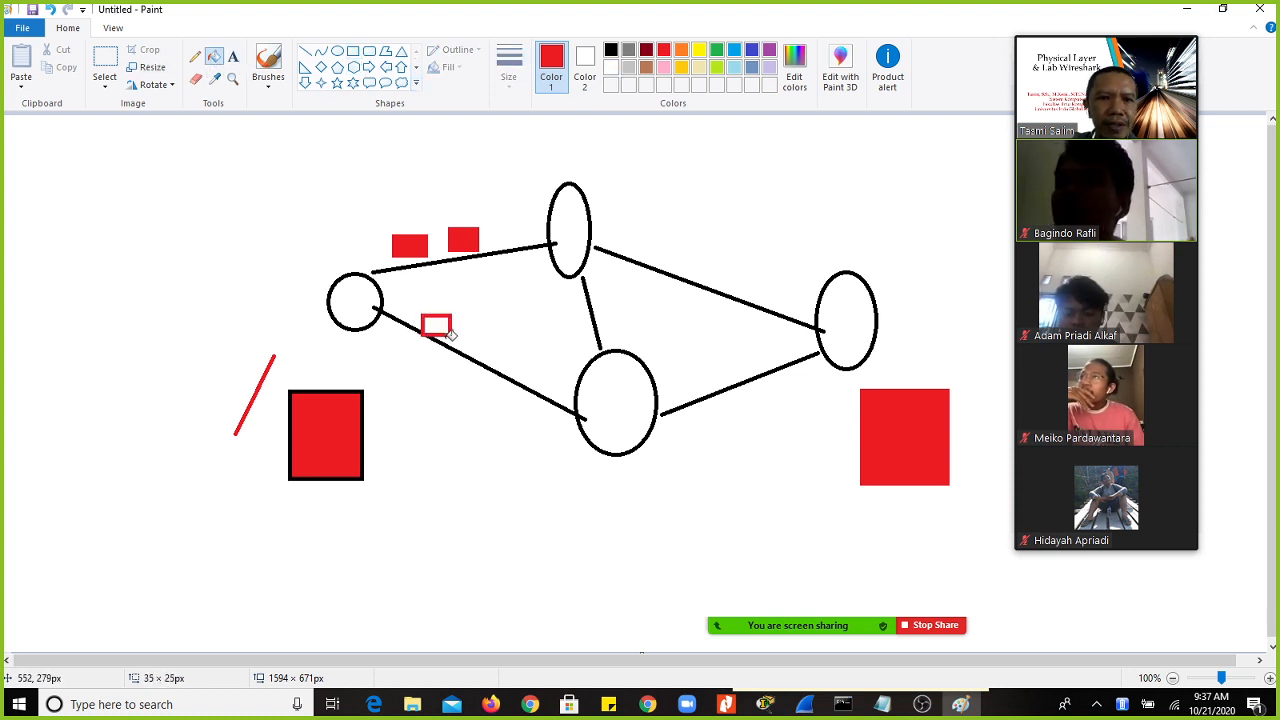
click(437, 322)
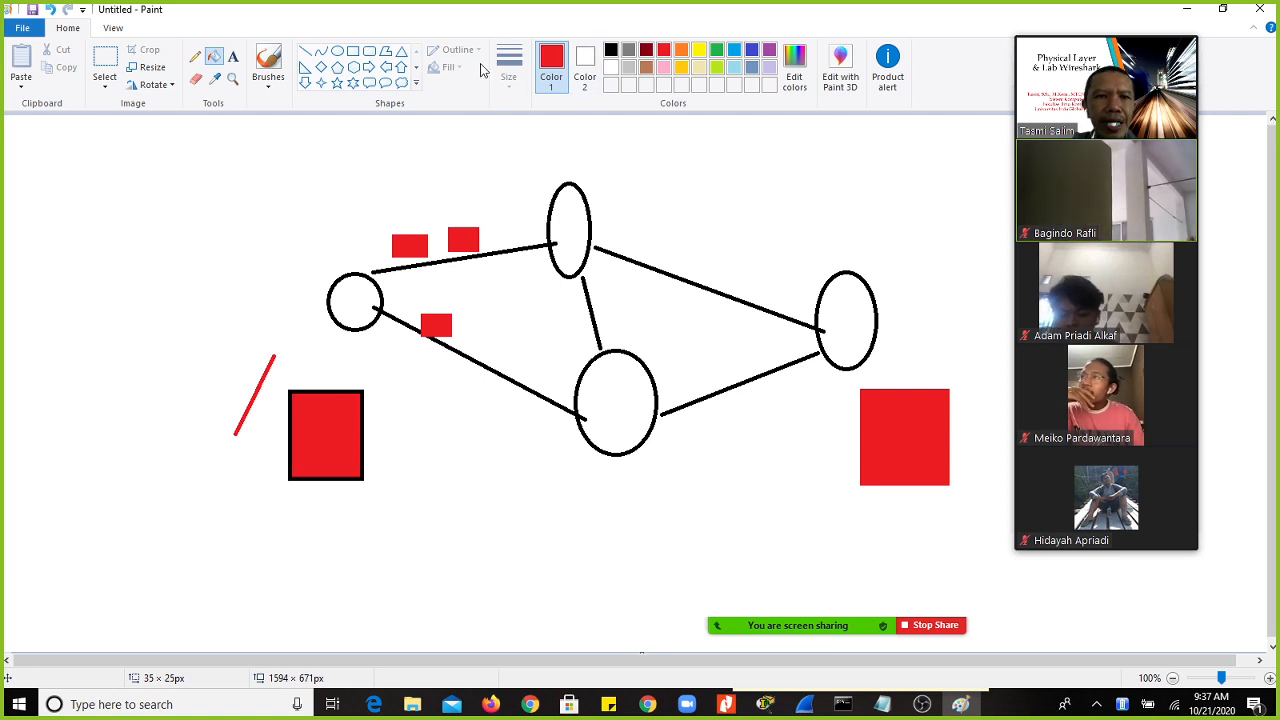
click(353, 51)
drag(471, 328, 520, 370)
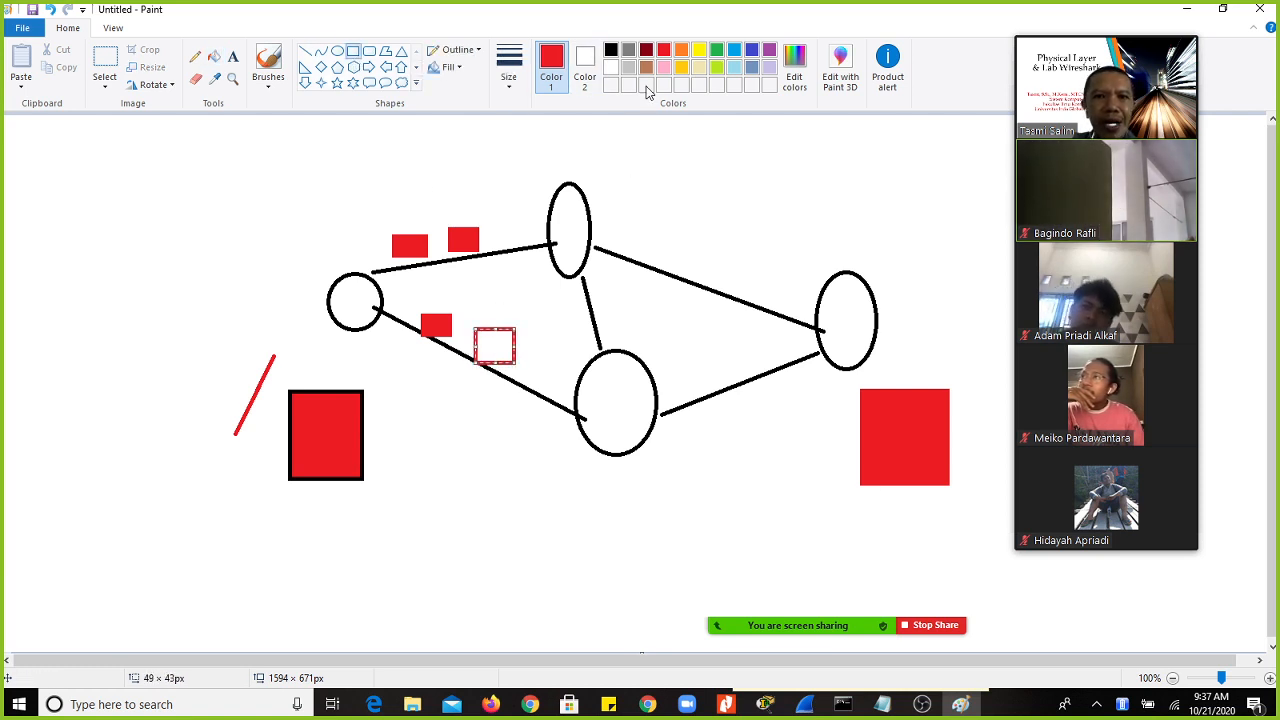
click(214, 57)
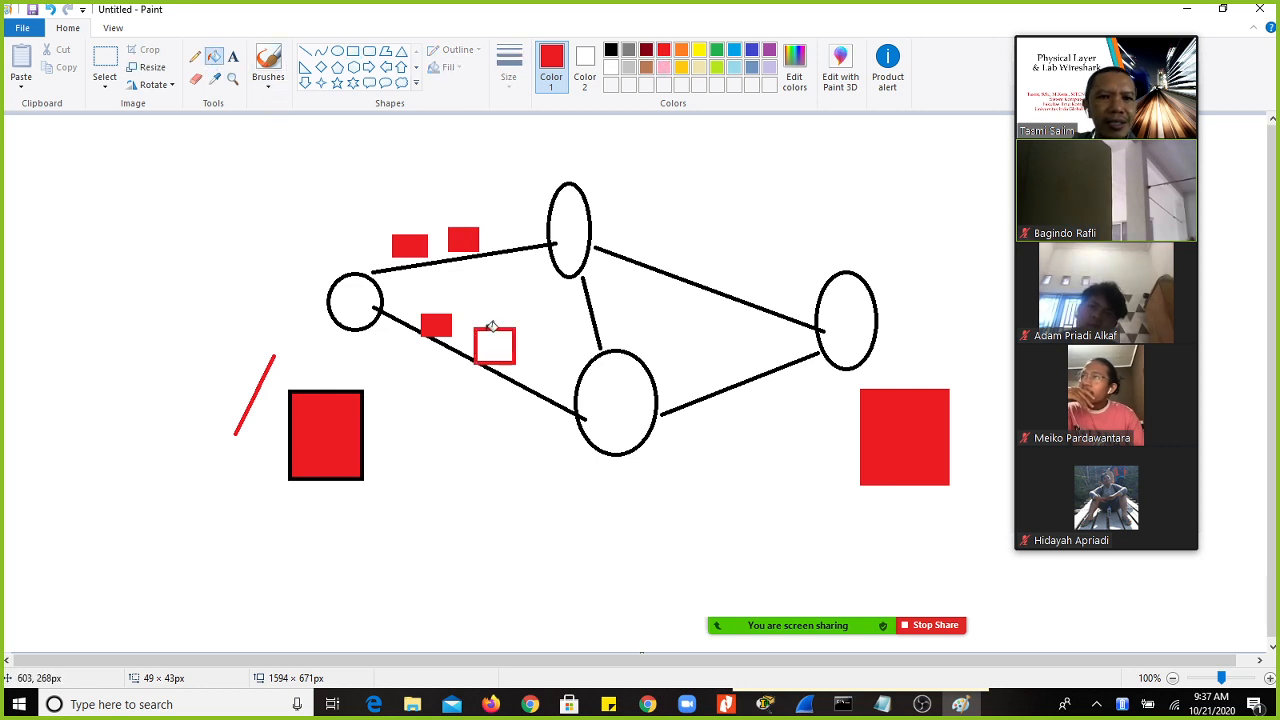
click(494, 345)
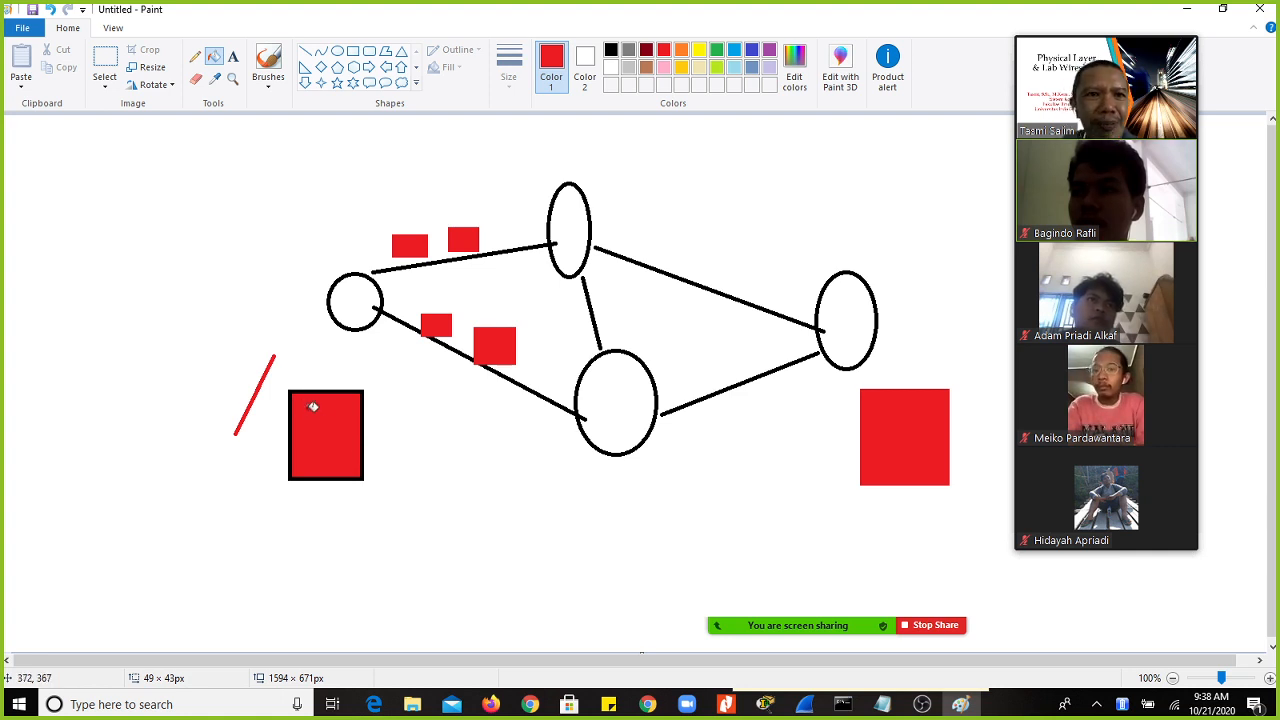
Step: Divide the black-outlined red square into segments with four horizontal blue lines and one vertical line, plus a short blue mark on its upper edge
click(305, 52)
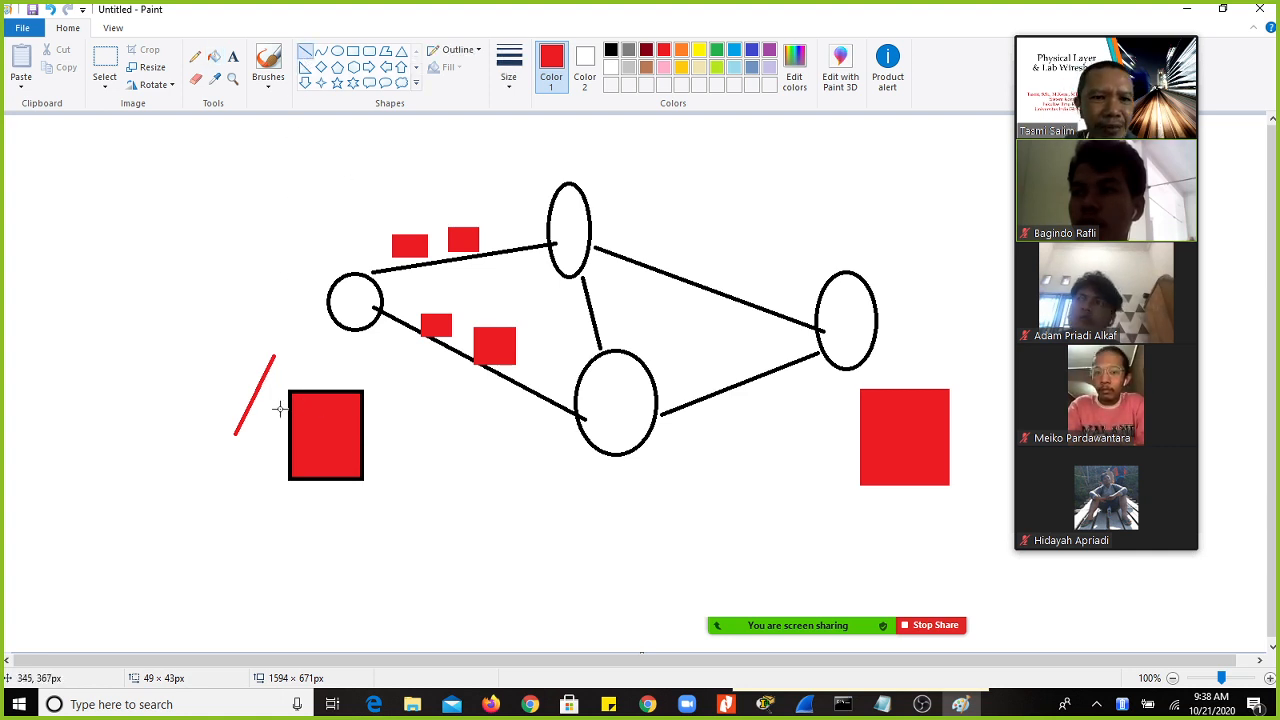
drag(282, 411, 381, 411)
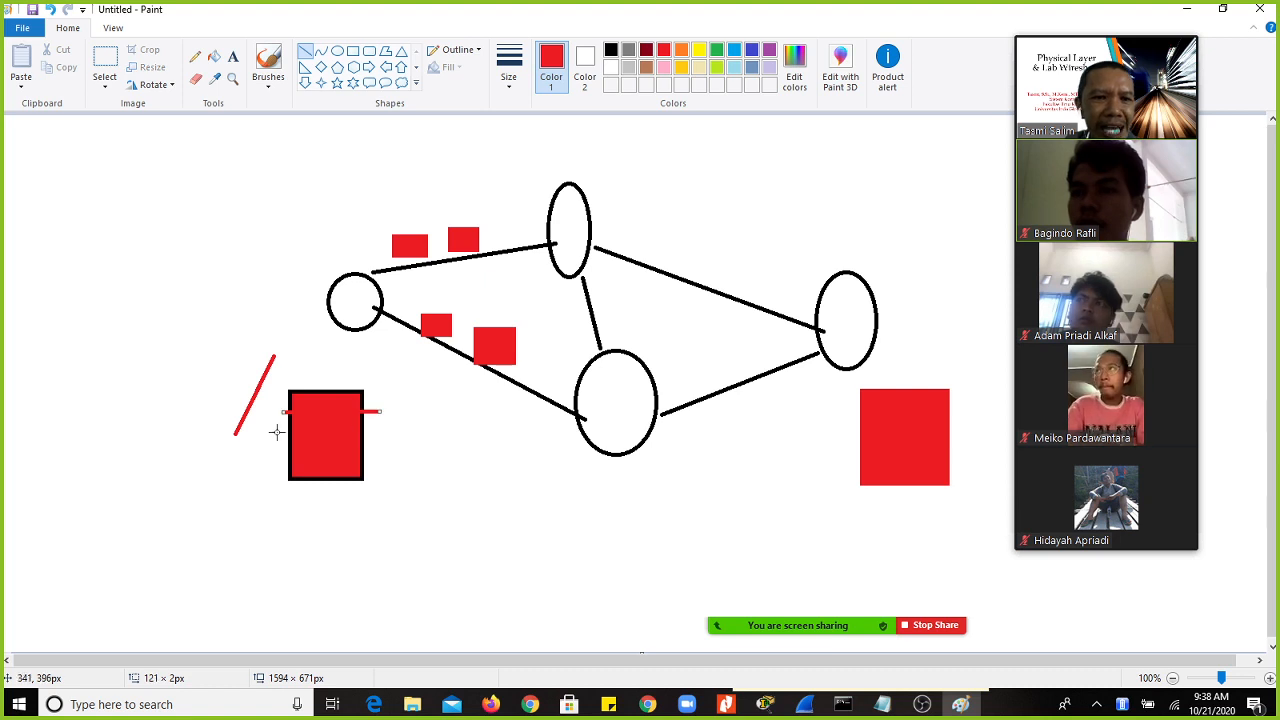
key(ctrl+z)
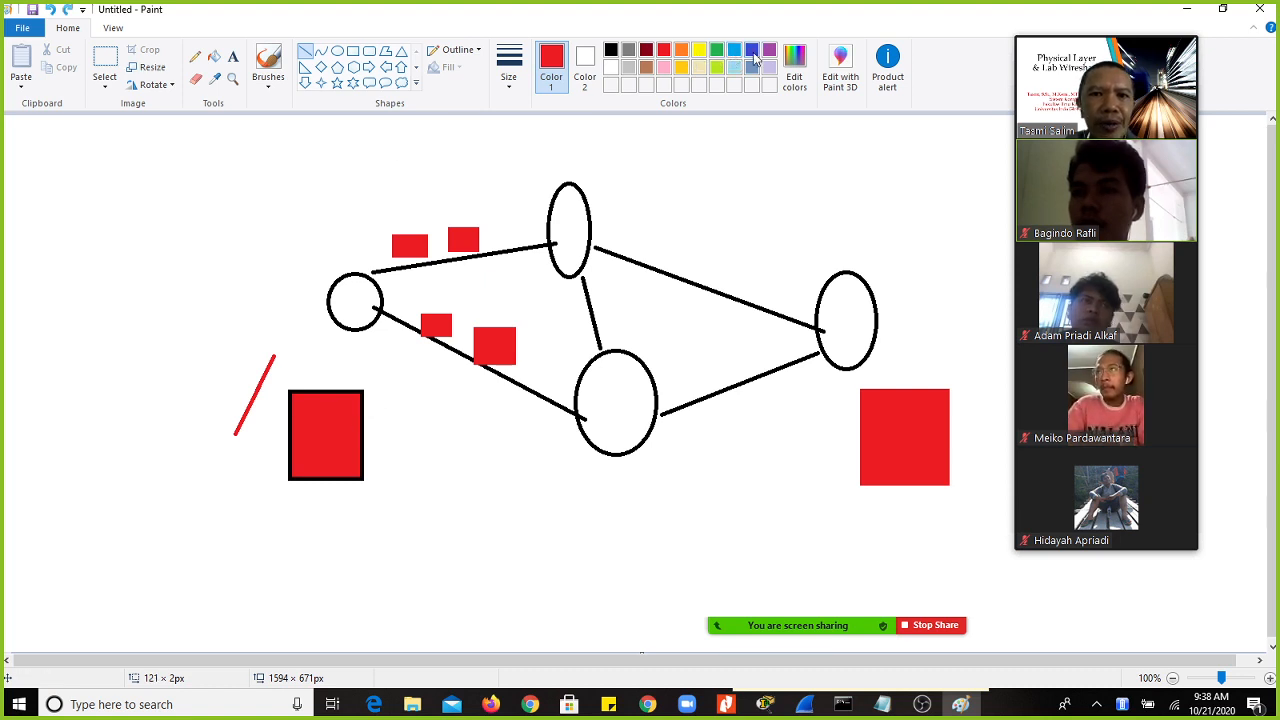
click(753, 52)
drag(277, 404, 380, 406)
drag(272, 429, 375, 429)
drag(281, 455, 376, 456)
drag(279, 473, 381, 473)
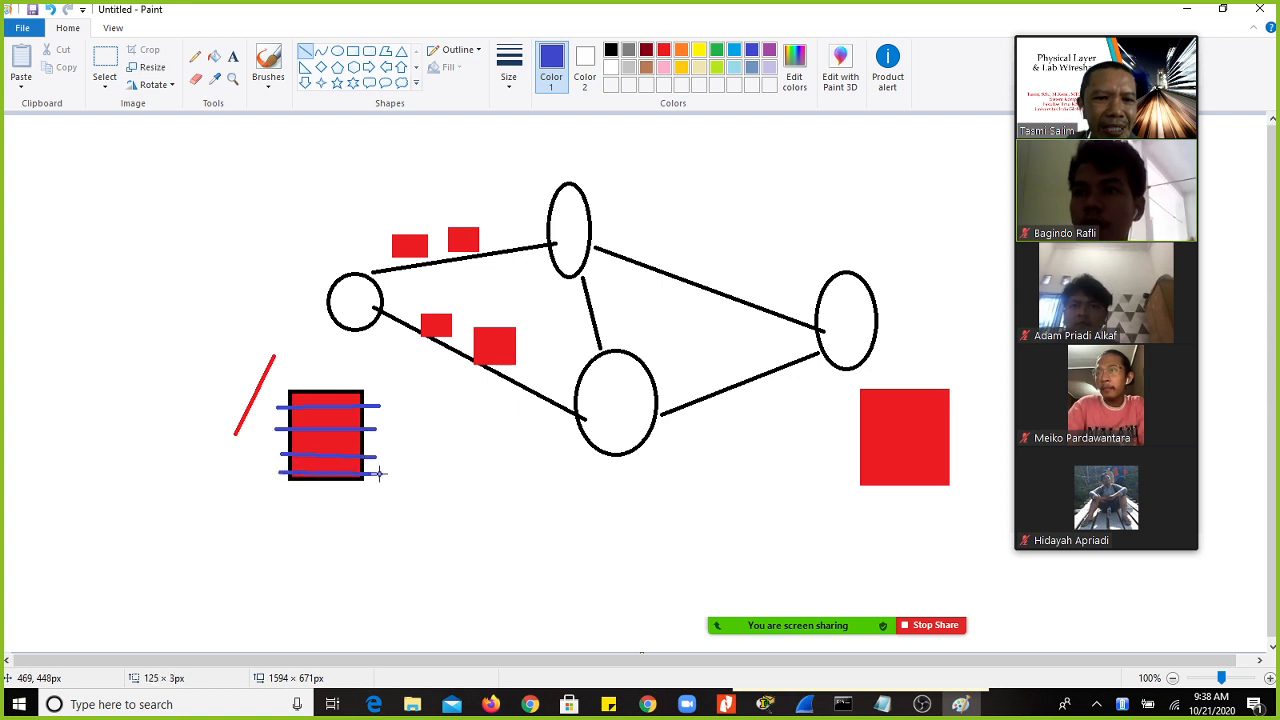
drag(327, 380, 325, 484)
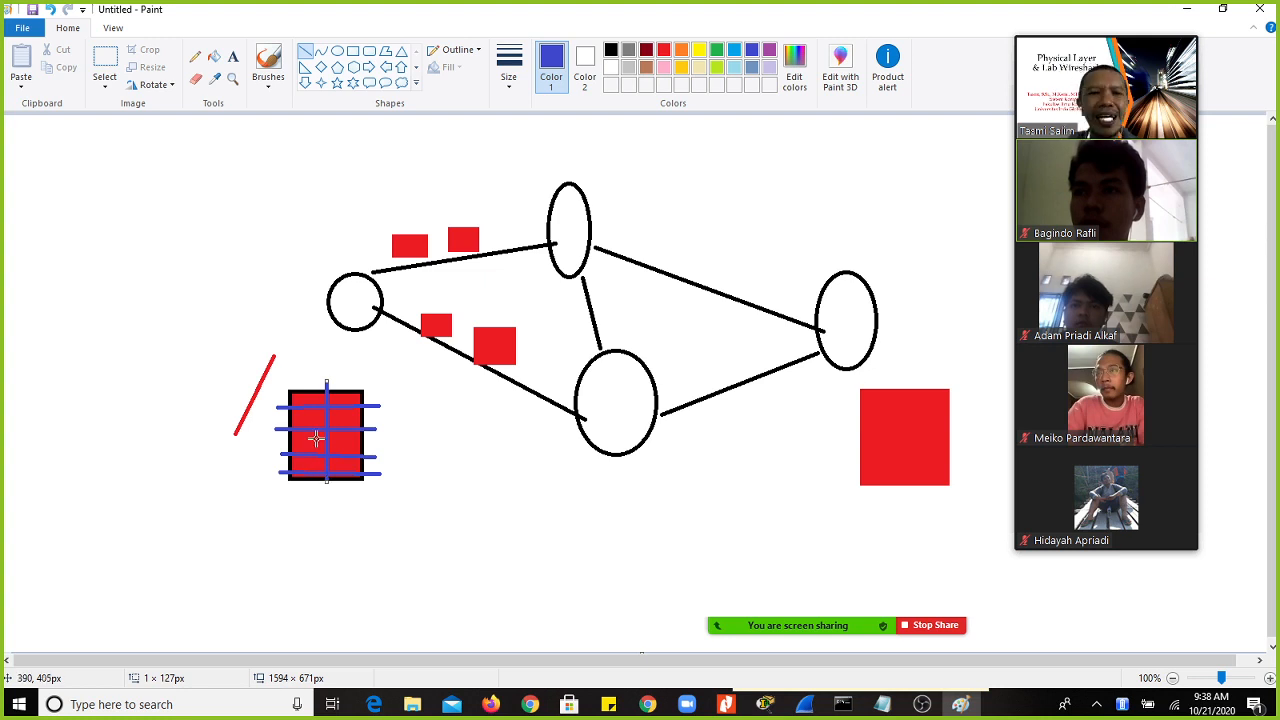
drag(304, 383, 305, 399)
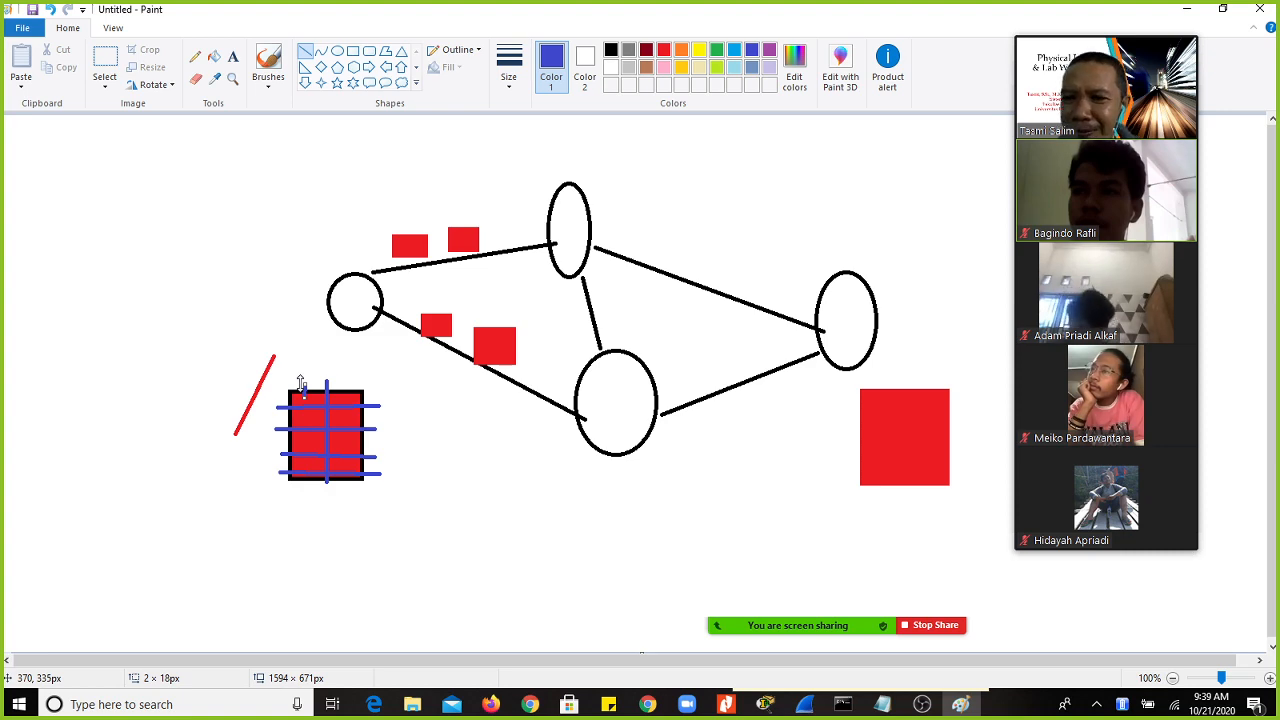
Step: Switch back to Wireshark and examine packet 3100's TCP fields from the ports and sequence numbers to the flags and checksum
click(808, 705)
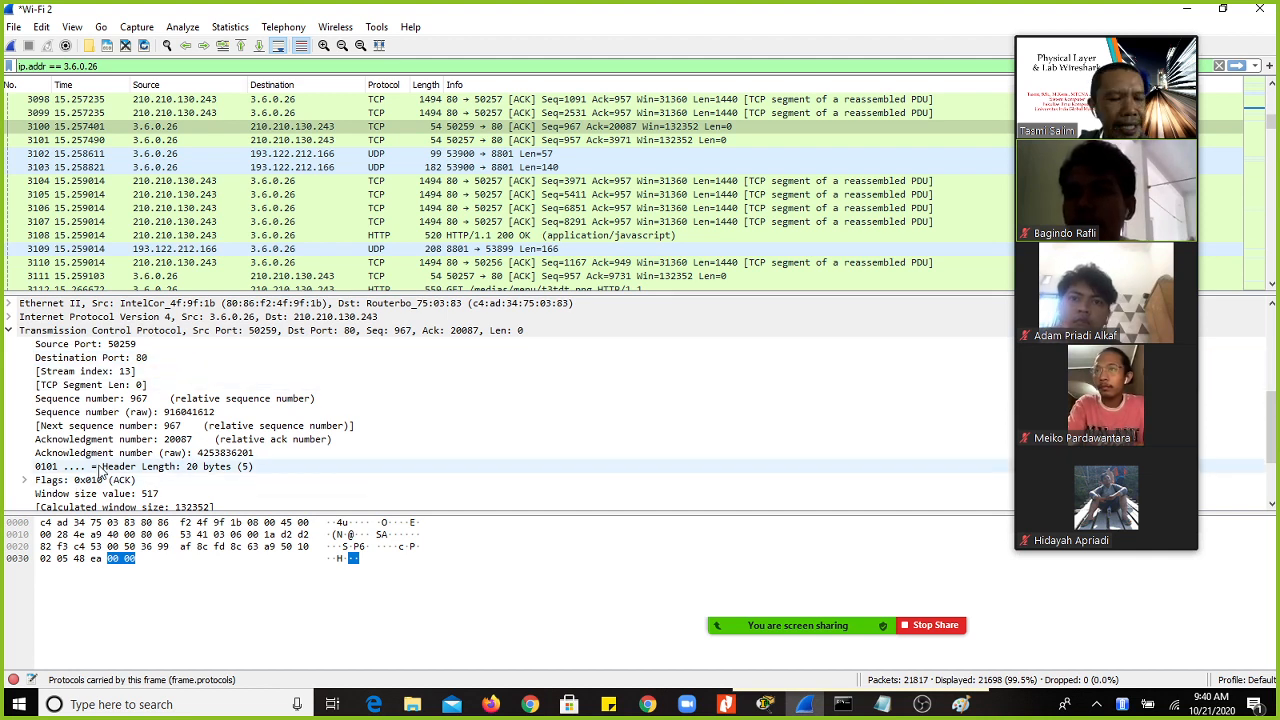
scroll(72, 460, down, 1)
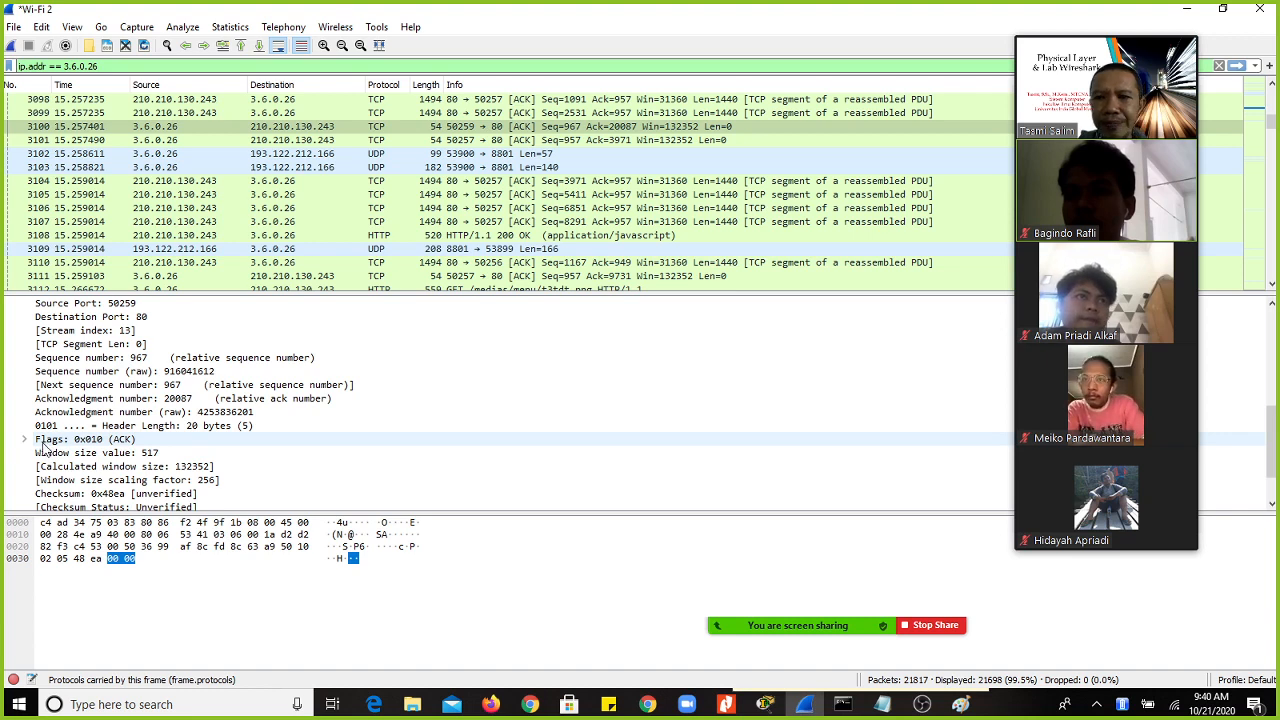
scroll(495, 385, up, 1)
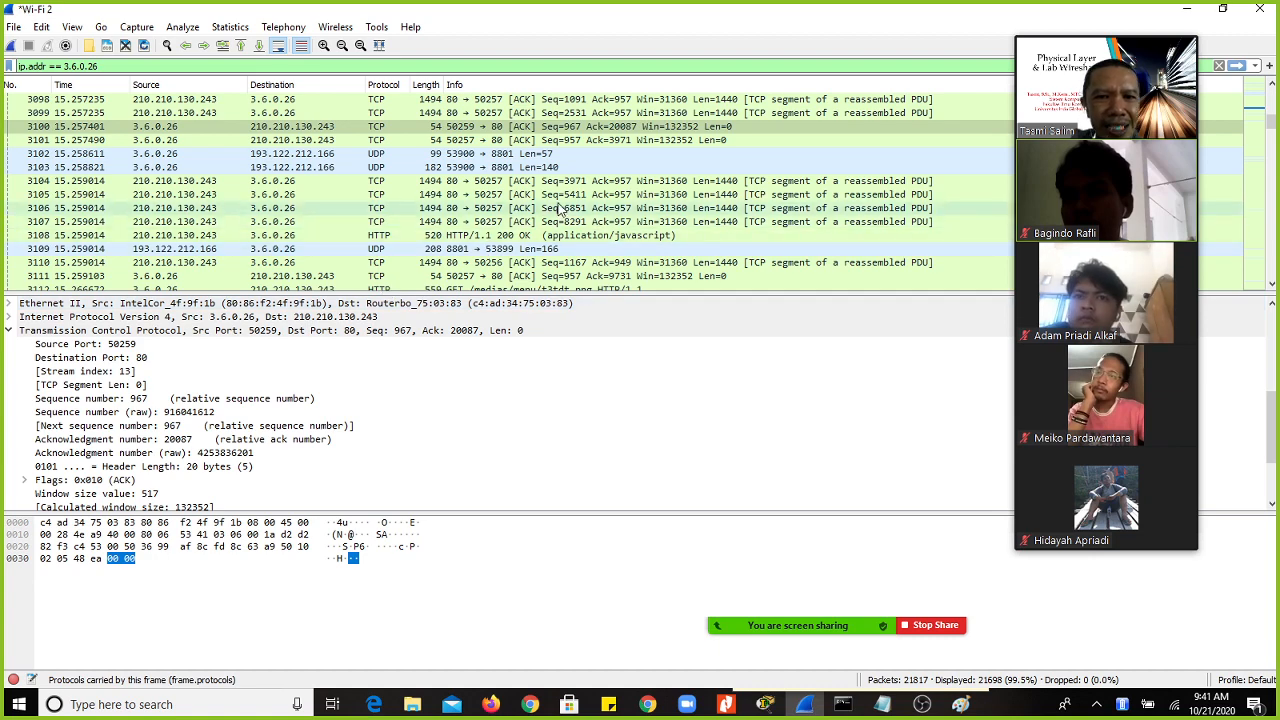
Step: Browse the filtered packets after 3100 to examine the sequence and acknowledgment numbers of the TCP segments
scroll(558, 228, down, 3)
scroll(558, 228, down, 12)
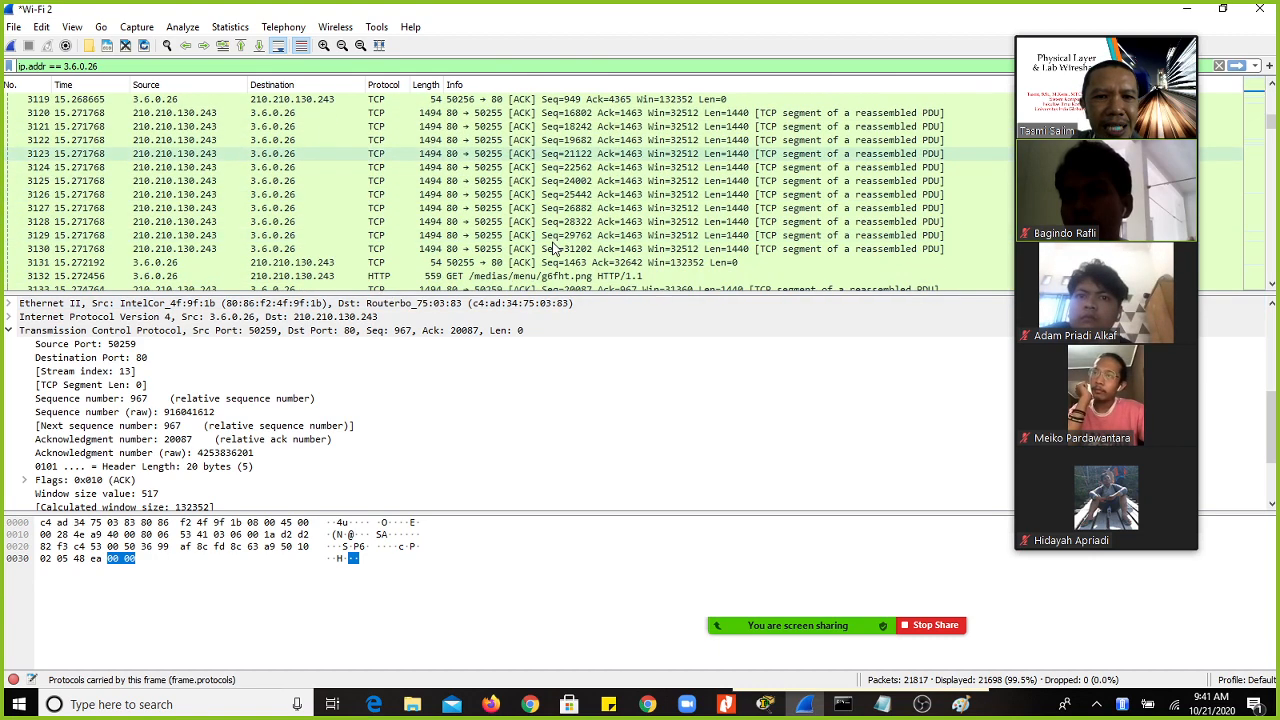
scroll(552, 247, down, 20)
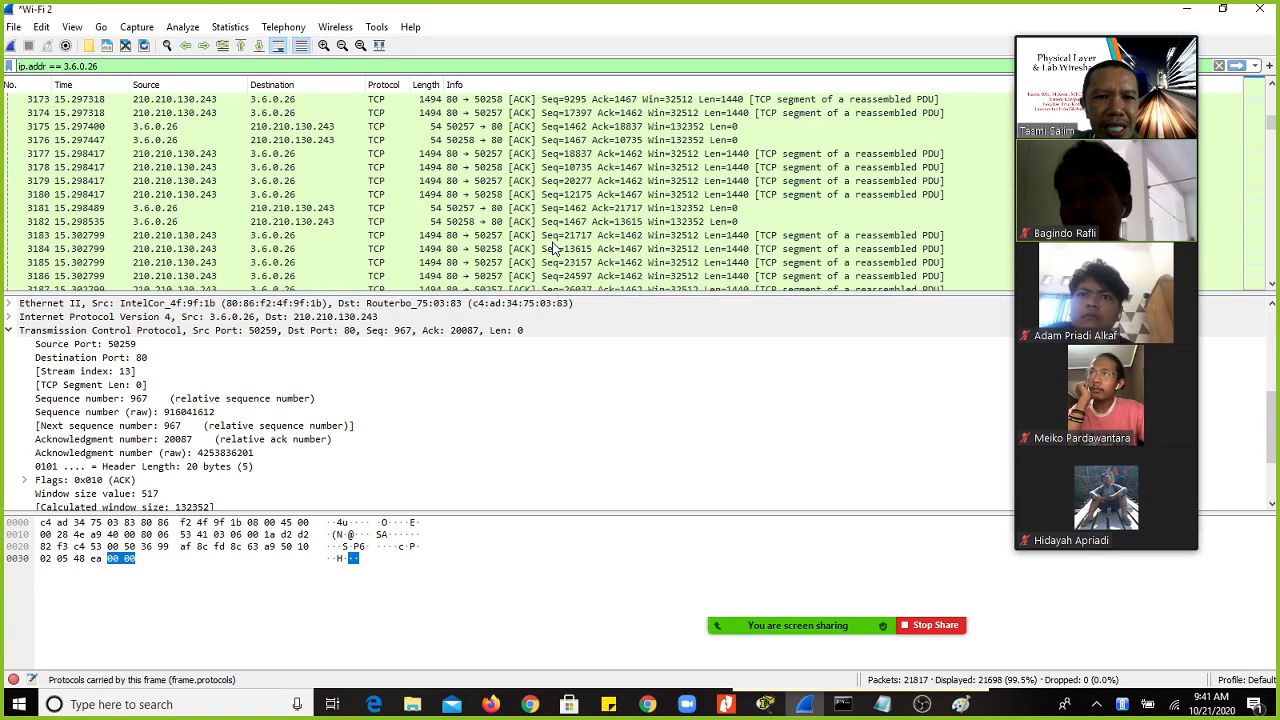
scroll(552, 247, down, 9)
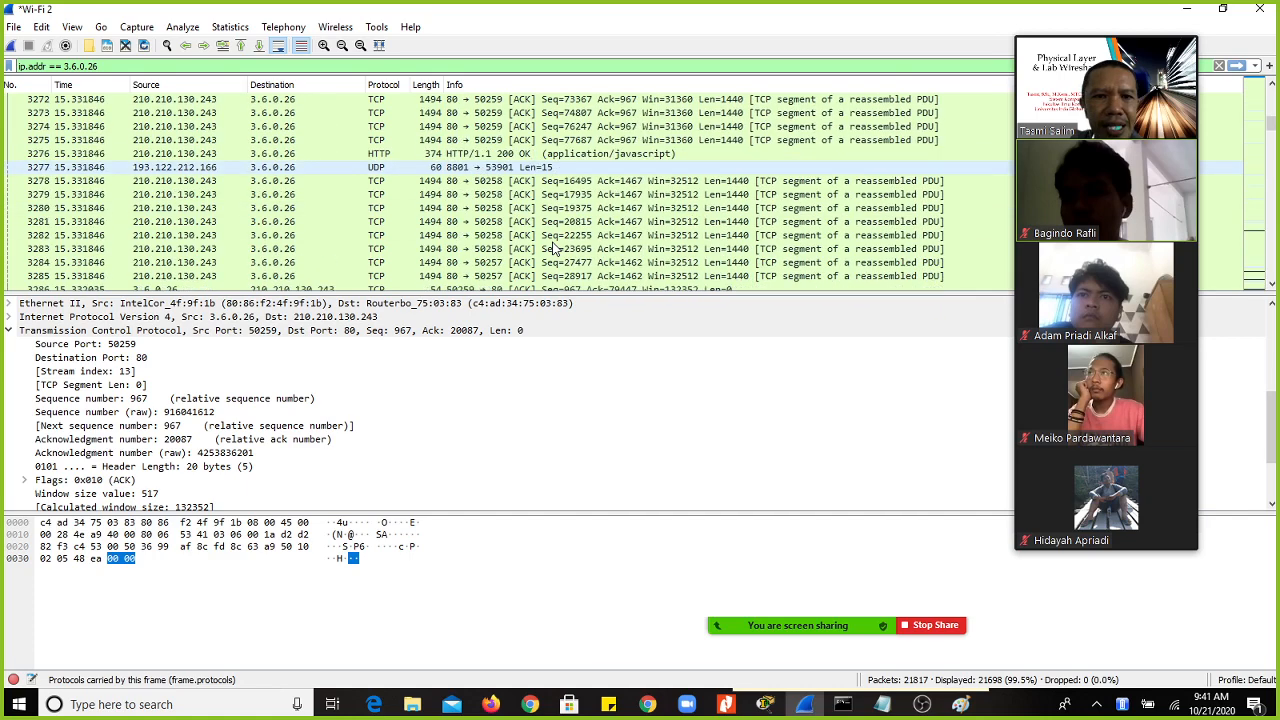
scroll(552, 247, down, 1)
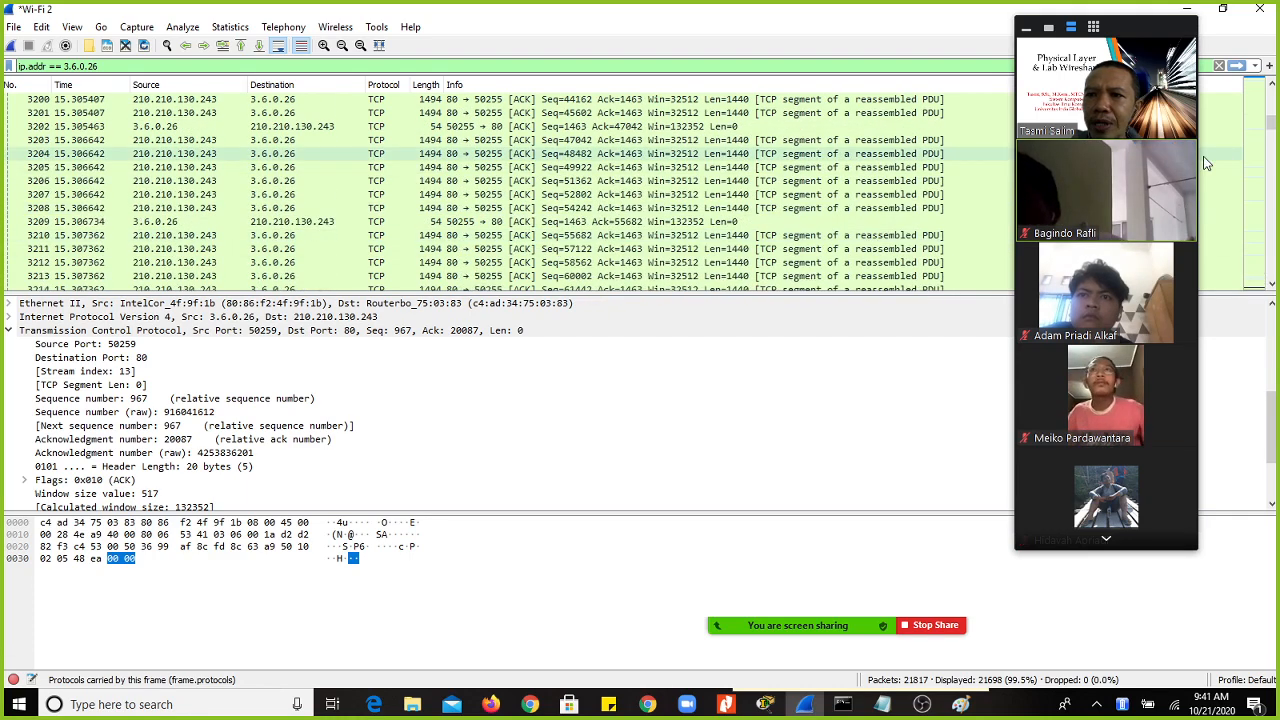
mouse_move(1270, 122)
mouse_down()
mouse_move(1273, 110)
mouse_move(1273, 130)
mouse_up()
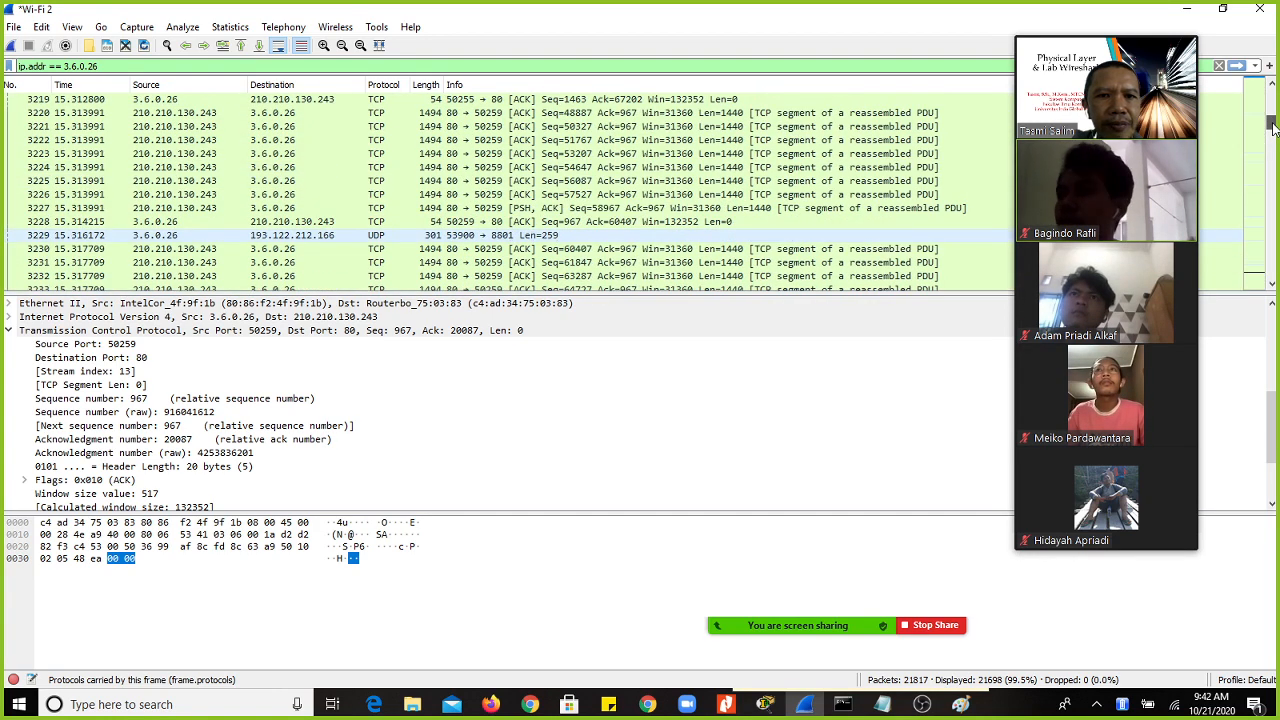
scroll(802, 220, up, 3)
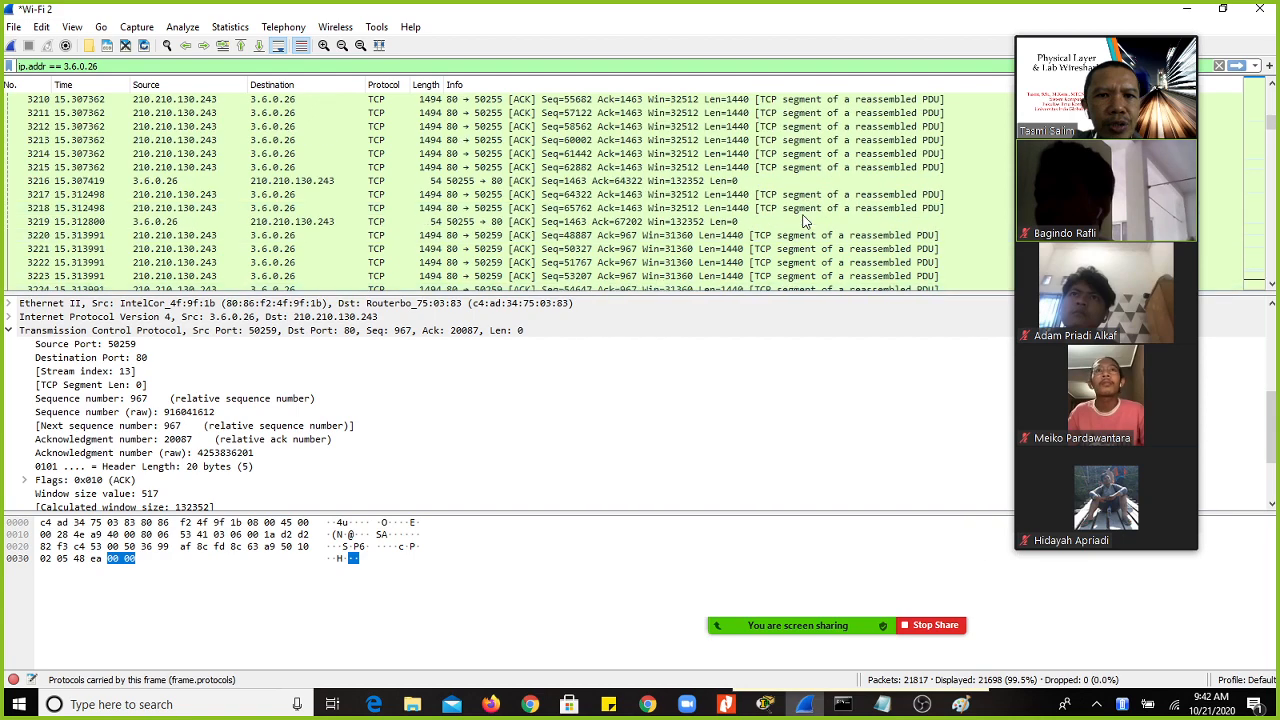
scroll(802, 220, up, 14)
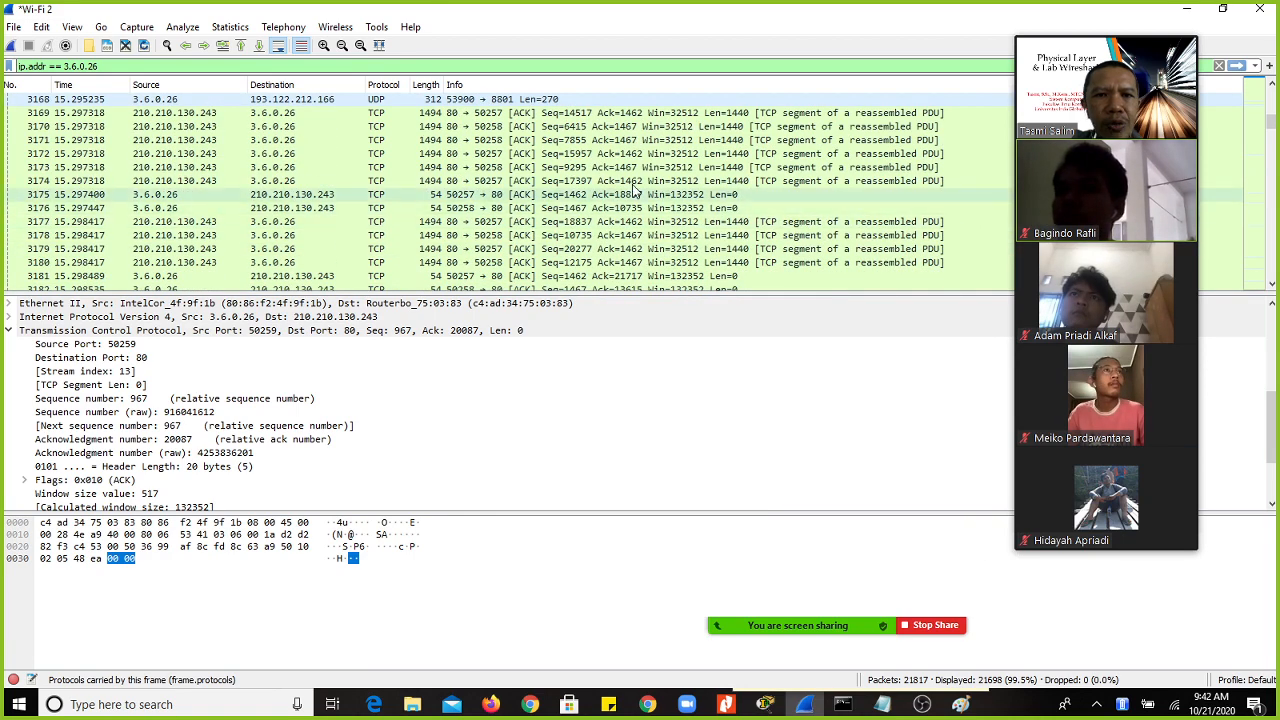
Step: Browse the filtered packets around 3100 to compare TCP sequence numbers, and examine packet 3100's header length and flags
scroll(532, 176, up, 5)
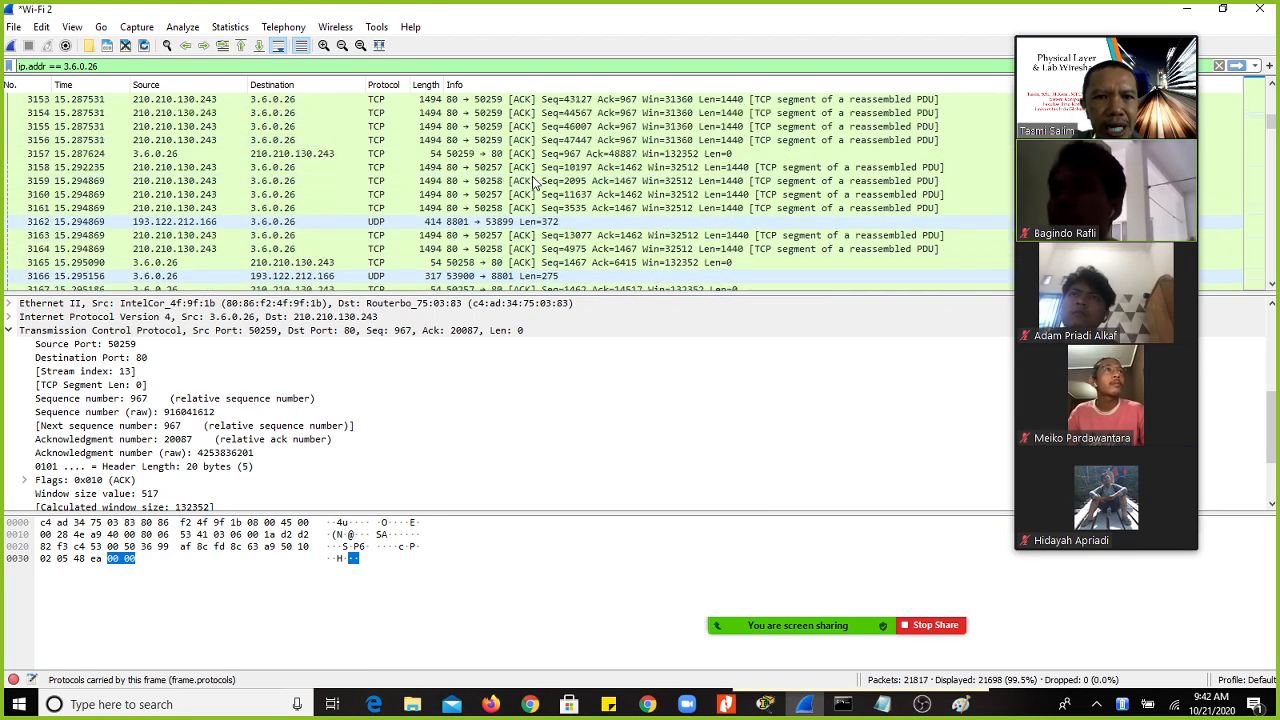
scroll(534, 182, up, 10)
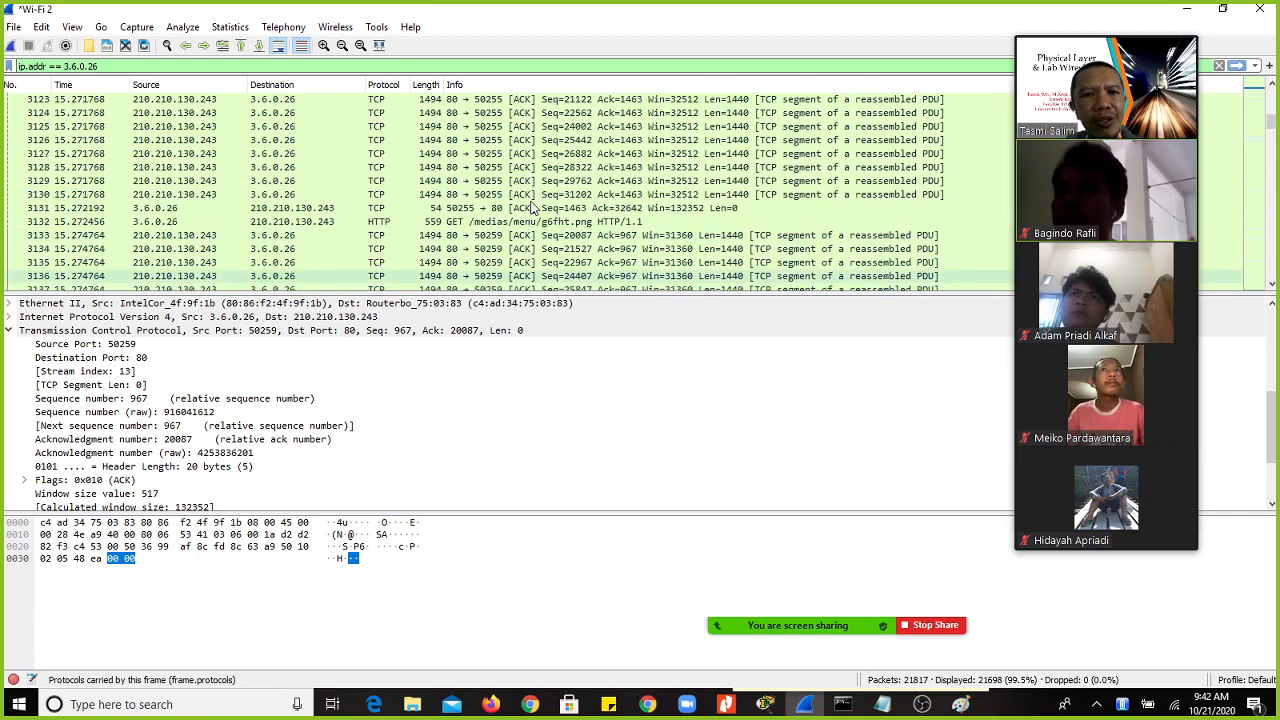
scroll(532, 207, up, 9)
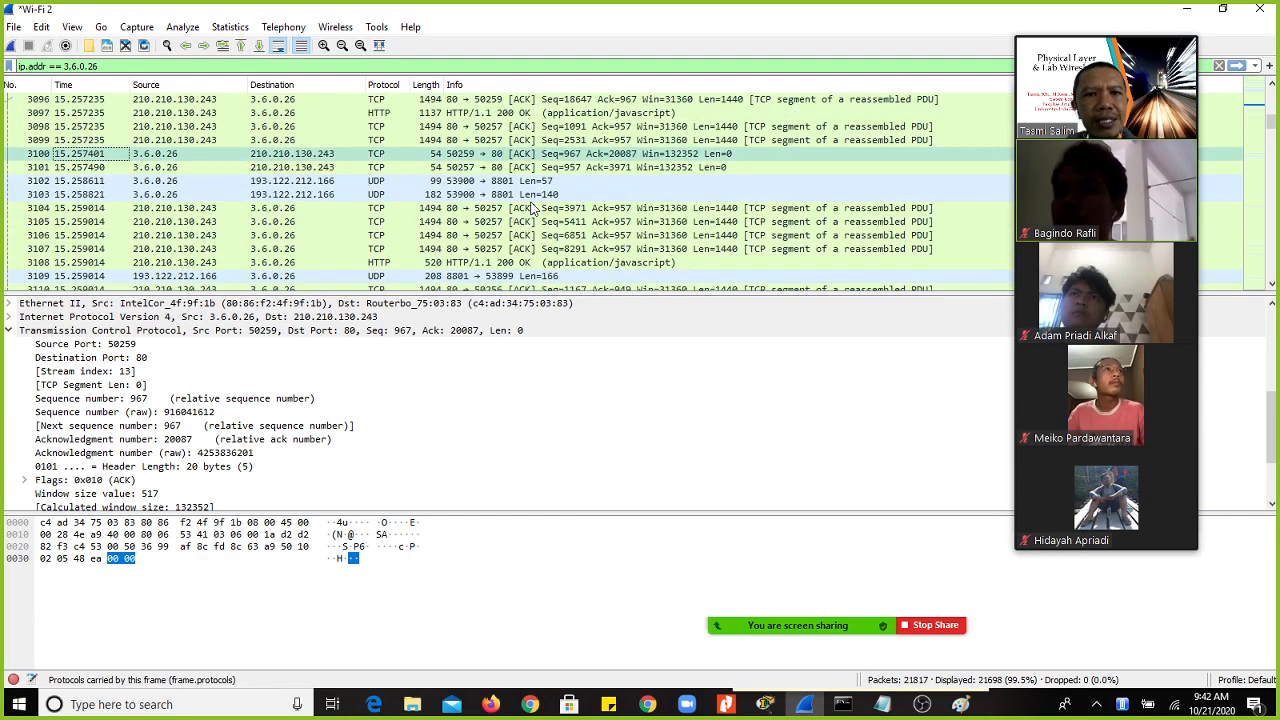
scroll(532, 207, up, 5)
scroll(532, 207, up, 2)
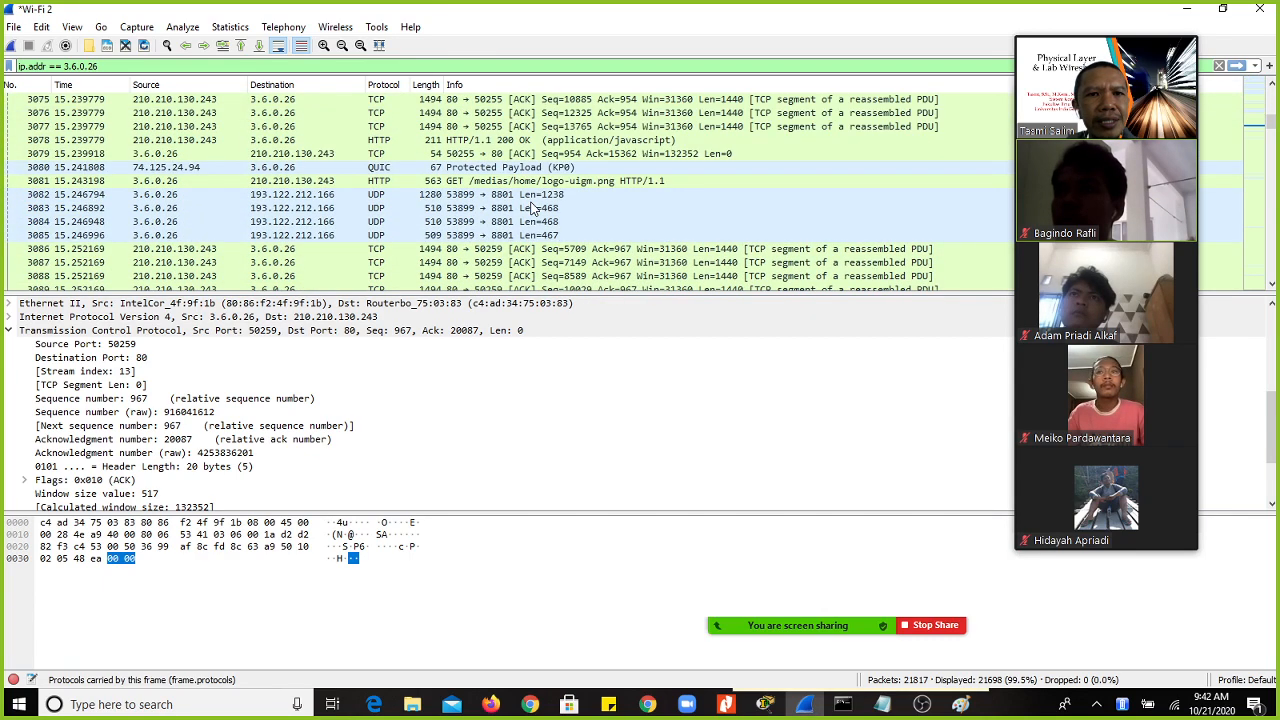
scroll(532, 207, down, 8)
scroll(525, 210, down, 7)
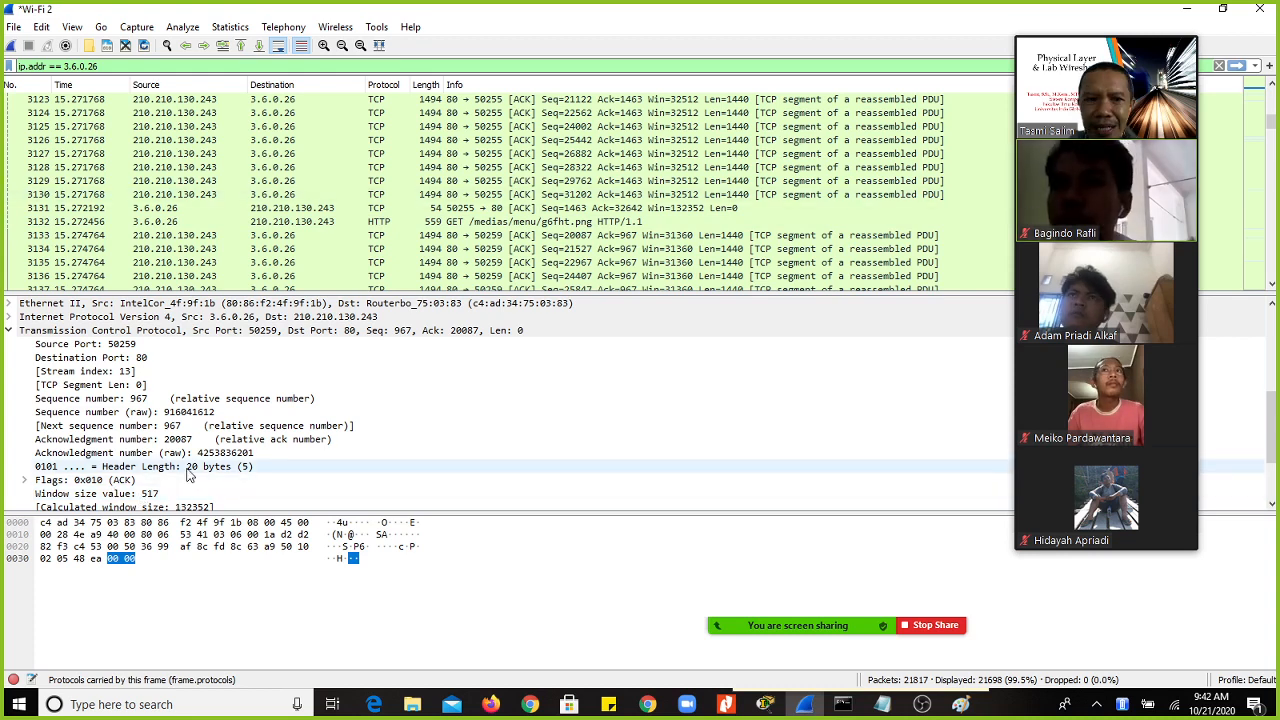
scroll(186, 475, down, 1)
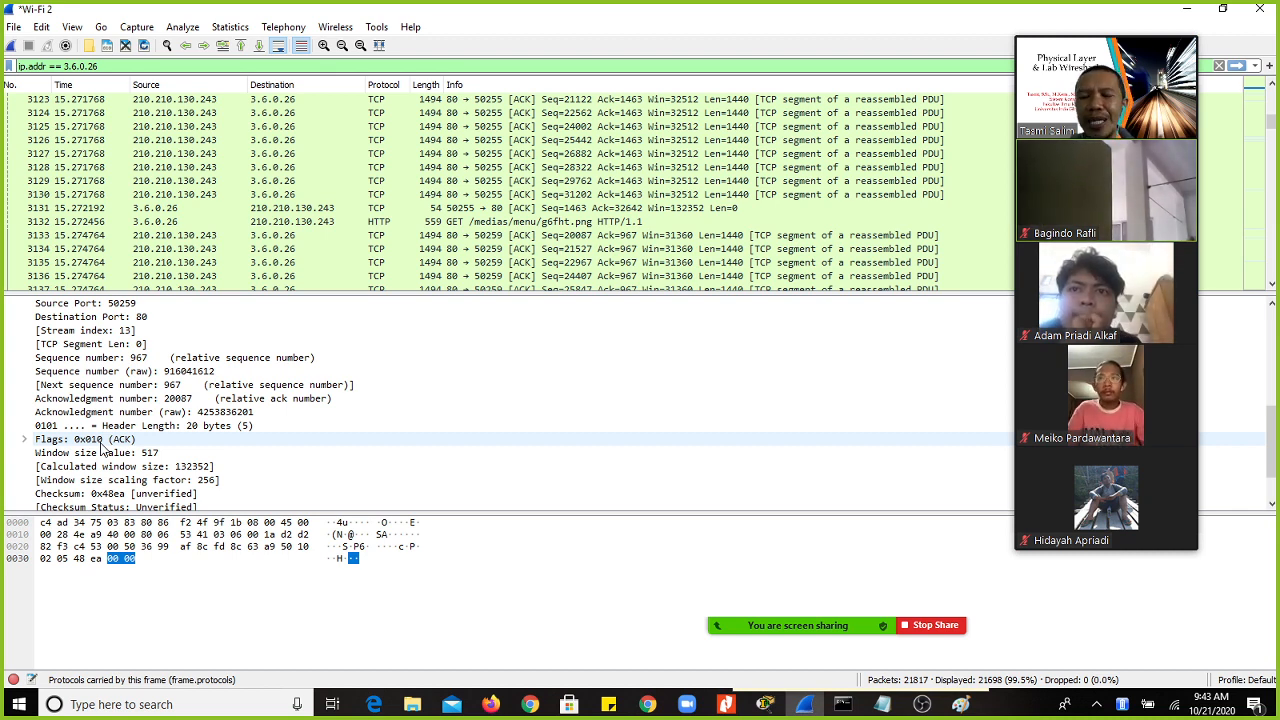
Step: Browse the filtered packets after 3123 to compare the ACK and PSH, ACK flags of the TCP segments
scroll(572, 243, down, 14)
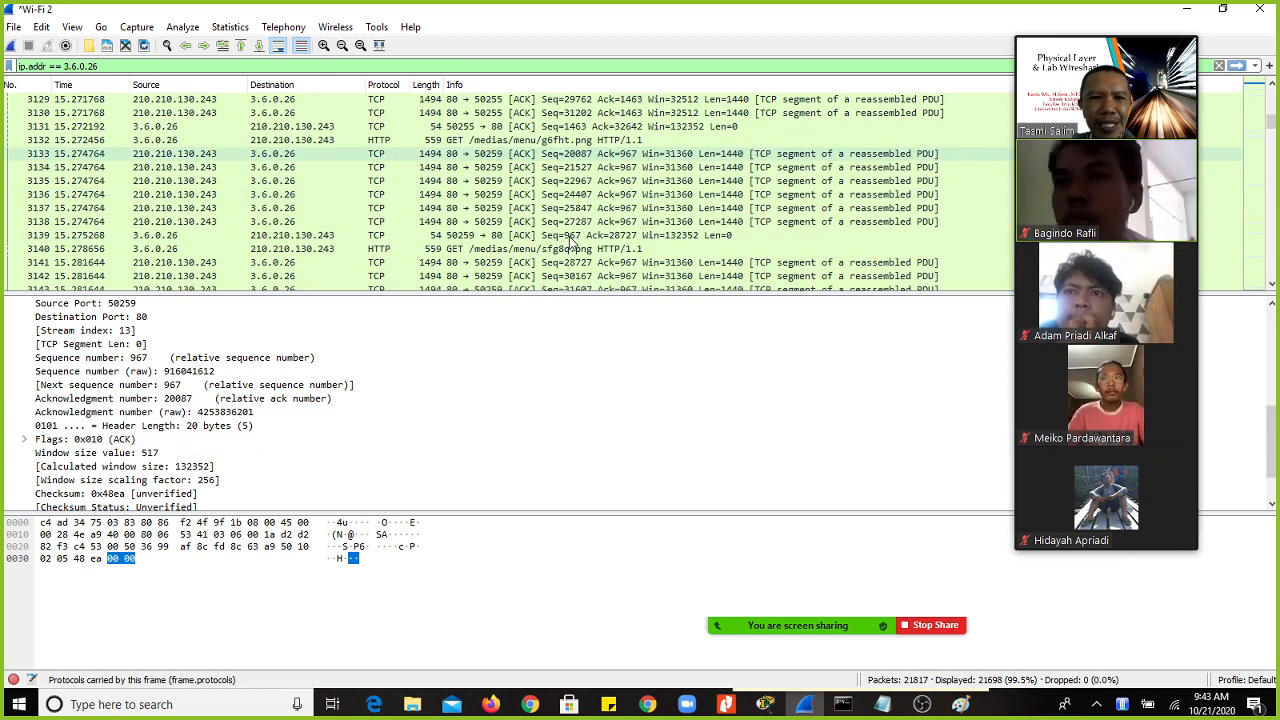
scroll(572, 245, down, 20)
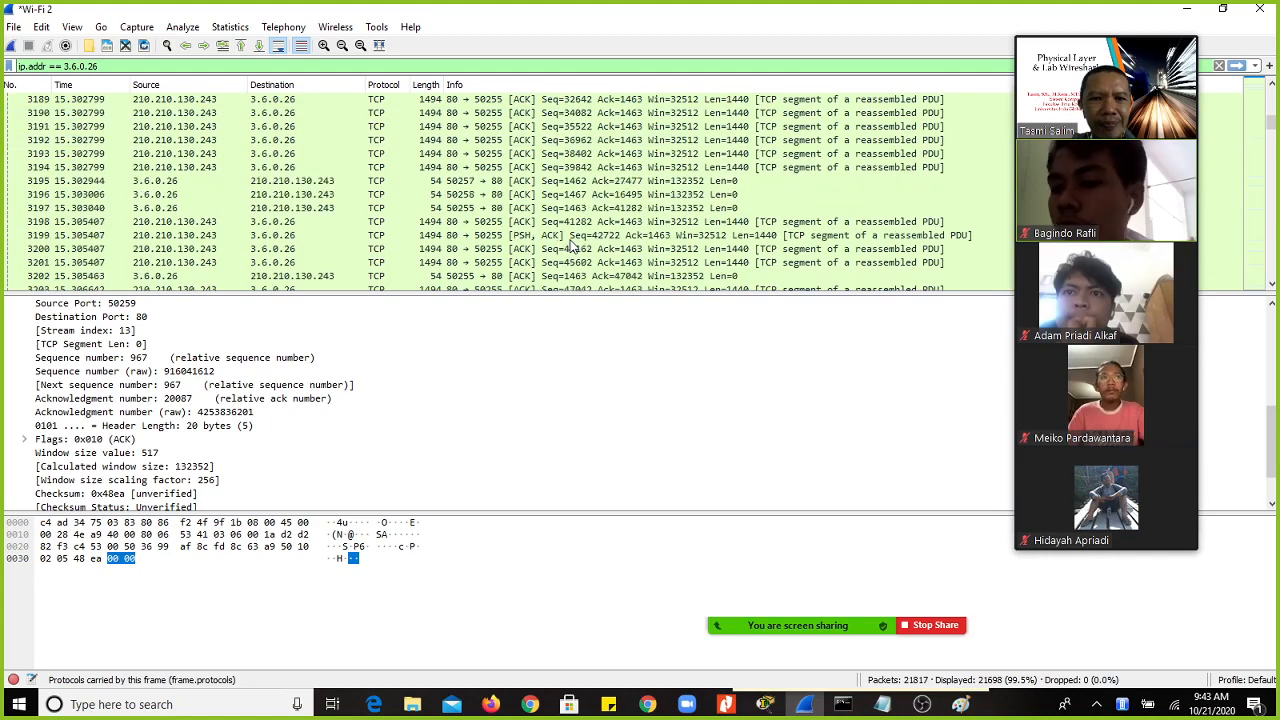
scroll(572, 245, down, 18)
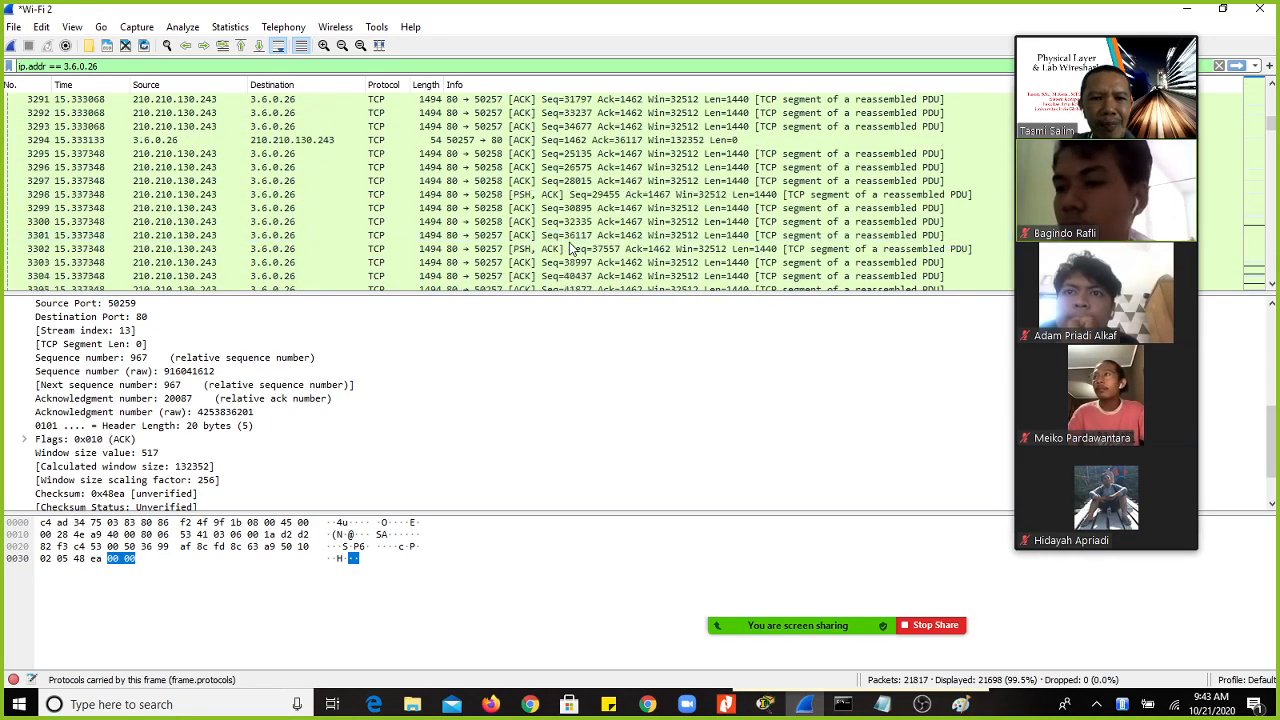
mouse_move(1277, 143)
mouse_down()
mouse_move(1273, 160)
mouse_move(1272, 122)
mouse_up()
scroll(648, 222, down, 5)
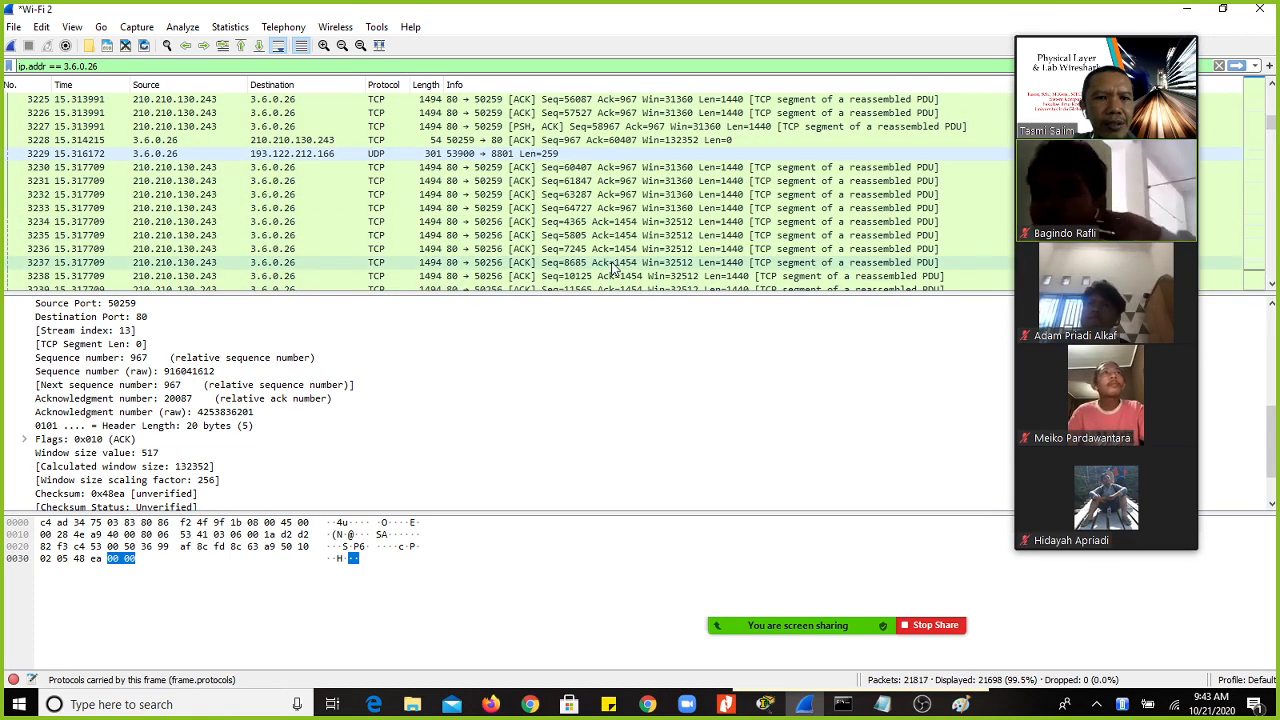
Step: Select packet 3100's window size value and relate it to the network sketch in Paint, returning to Wireshark
scroll(279, 450, down, 1)
scroll(279, 450, down, 1)
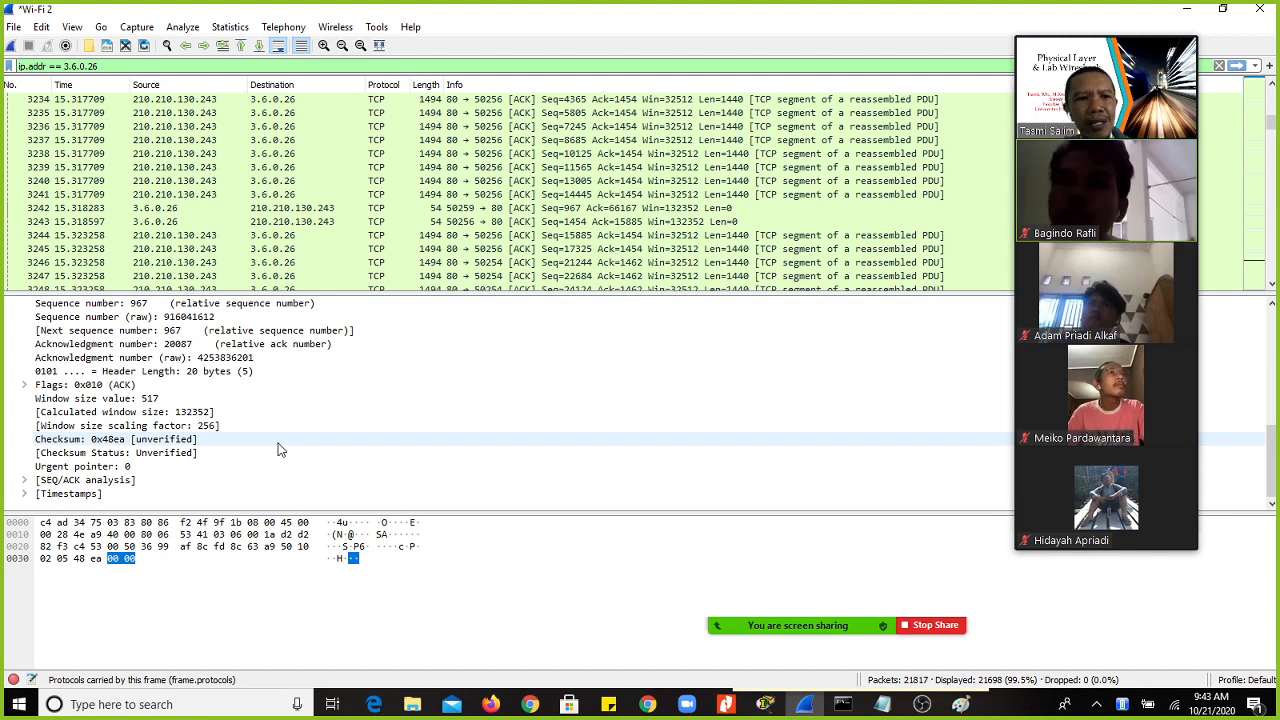
click(127, 401)
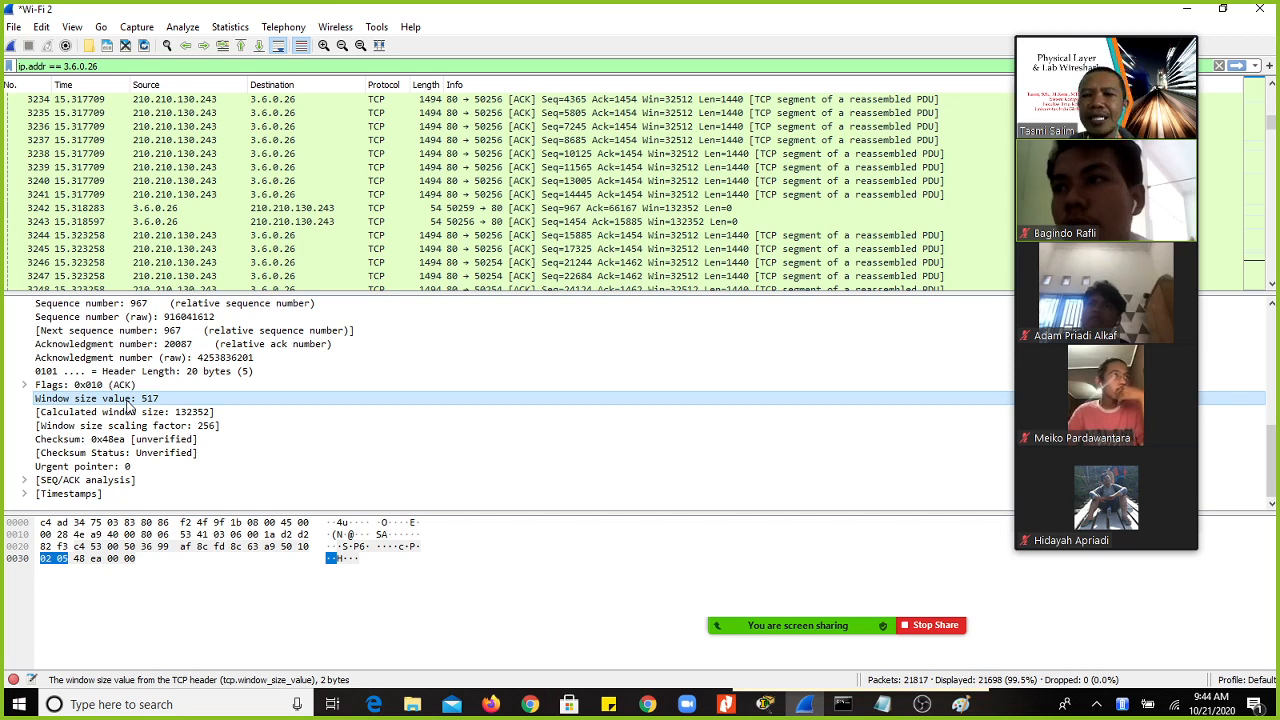
click(960, 704)
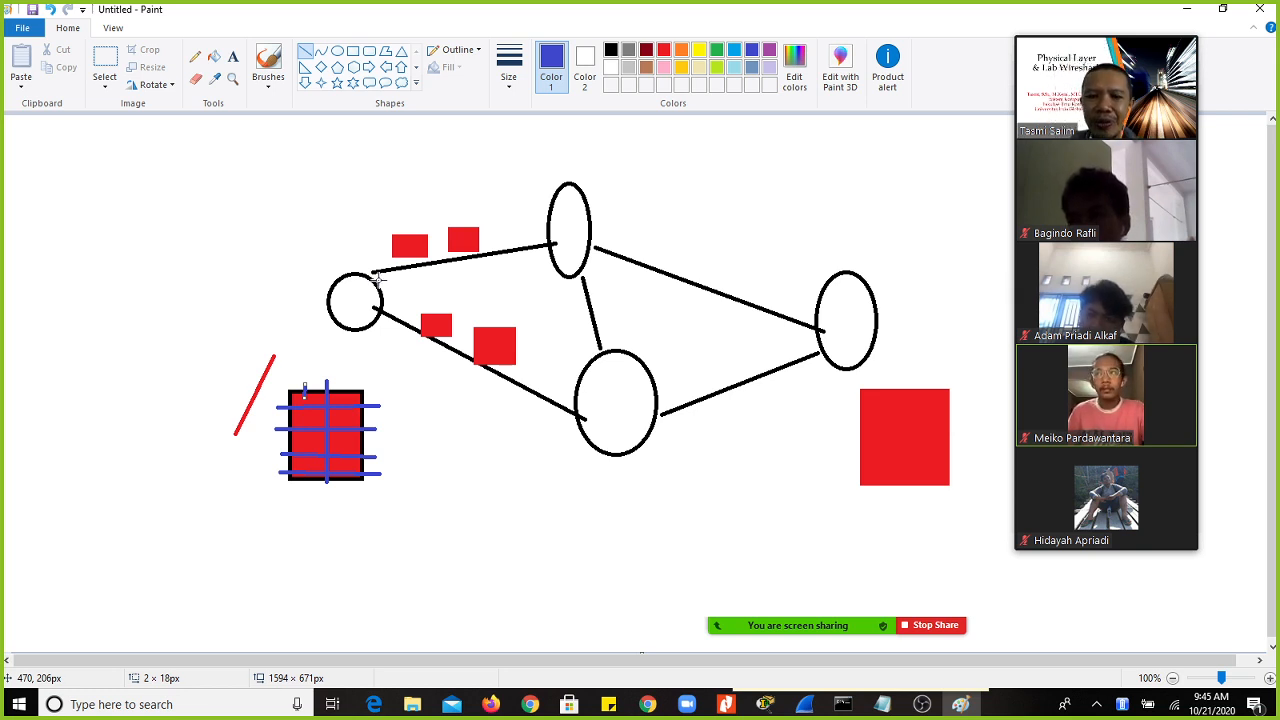
click(805, 706)
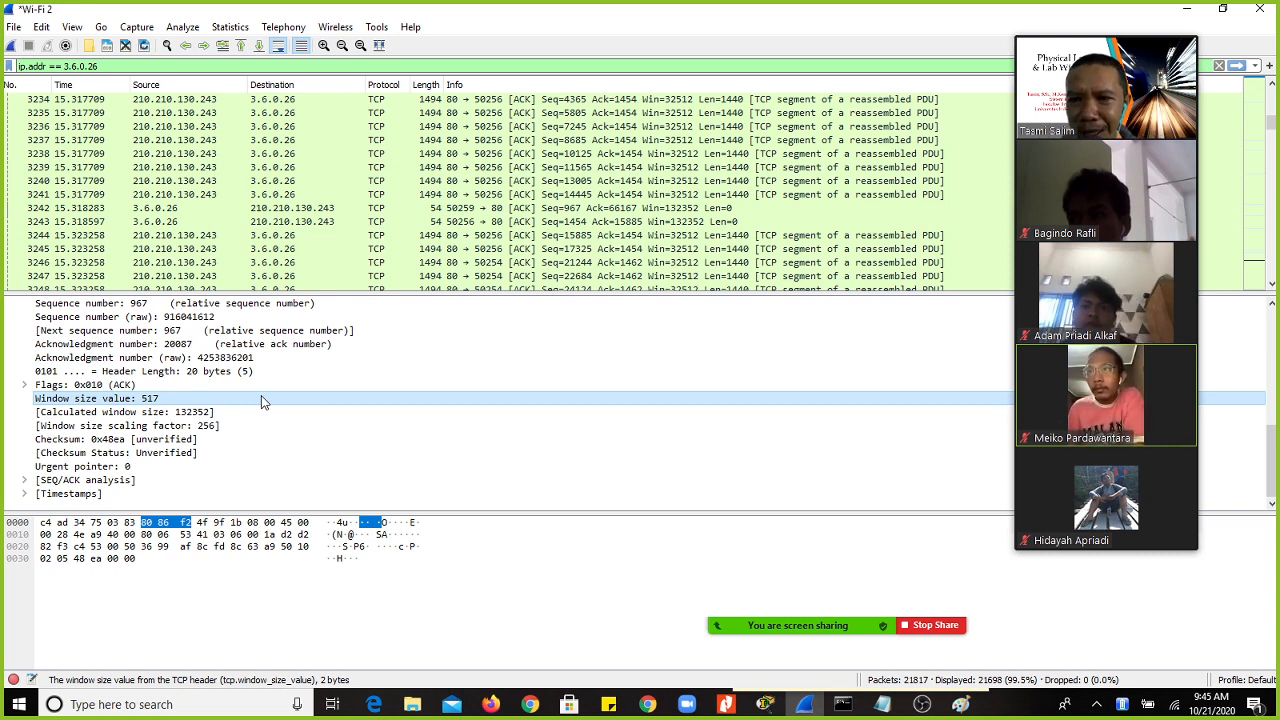
Step: Check packet 3100's TCP flags and collapse its Transmission Control Protocol and Frame sections
click(24, 385)
click(24, 385)
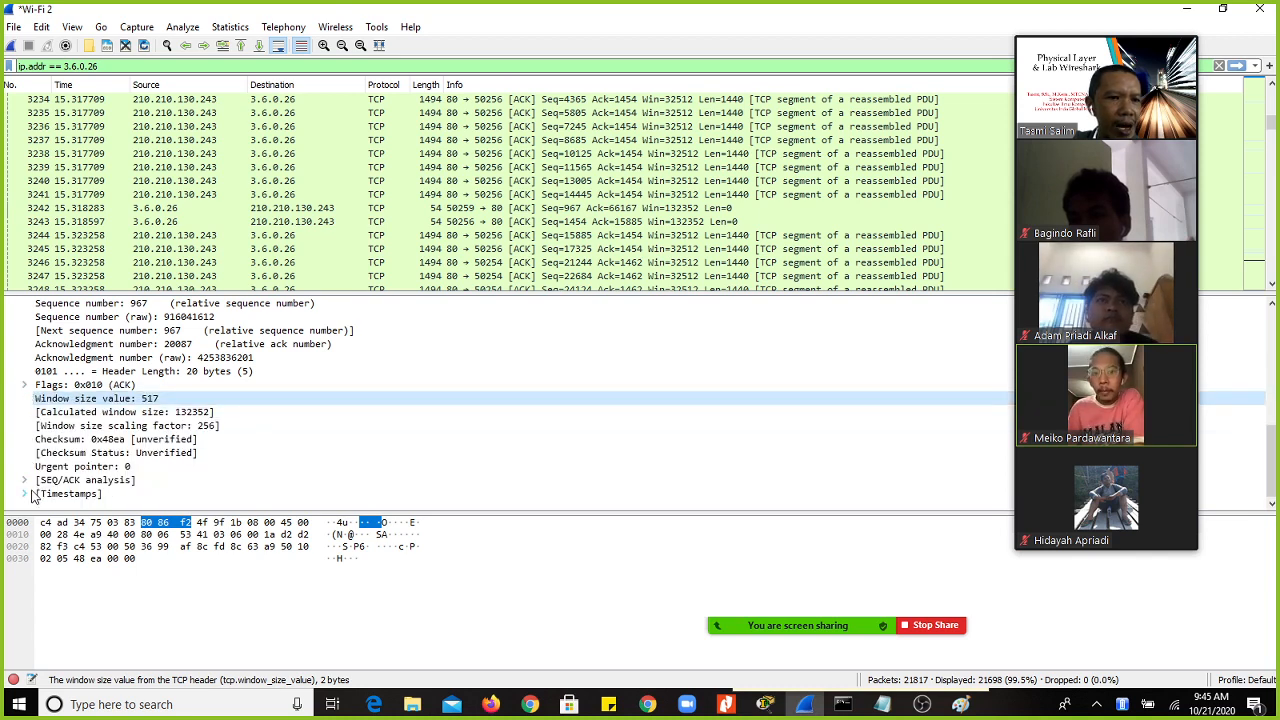
scroll(30, 450, up, 2)
click(12, 323)
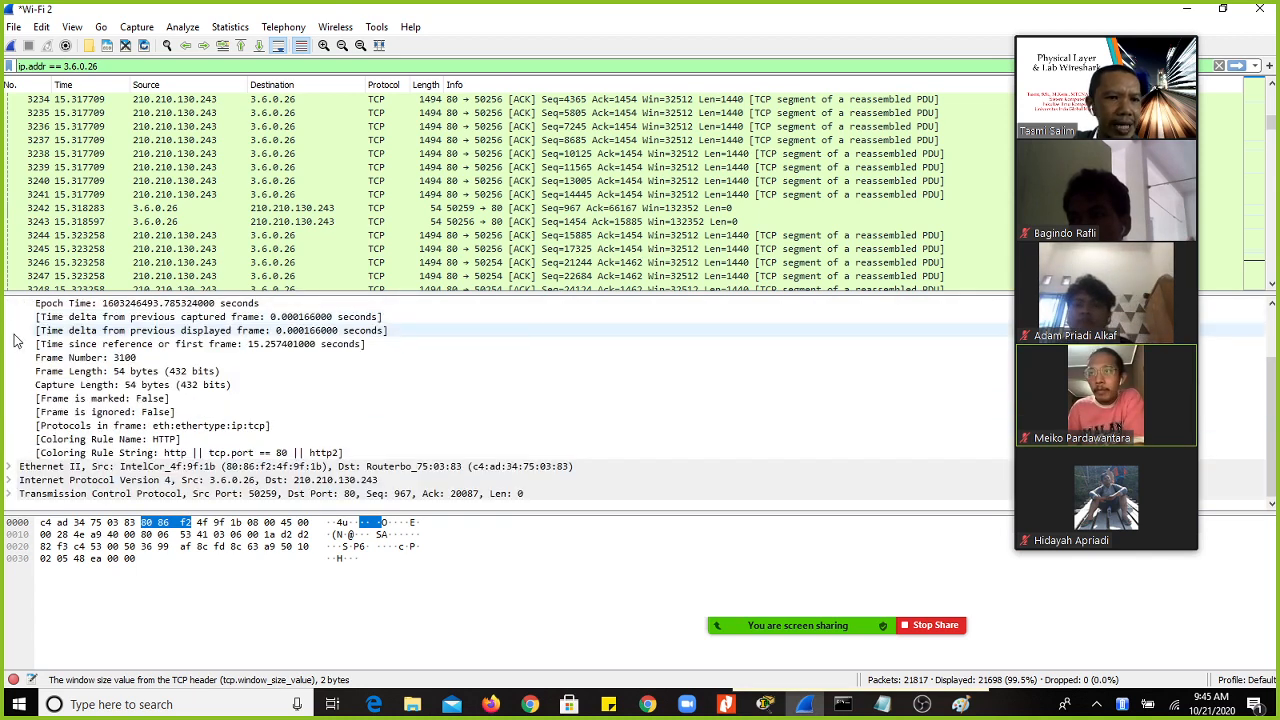
scroll(15, 340, up, 2)
click(10, 303)
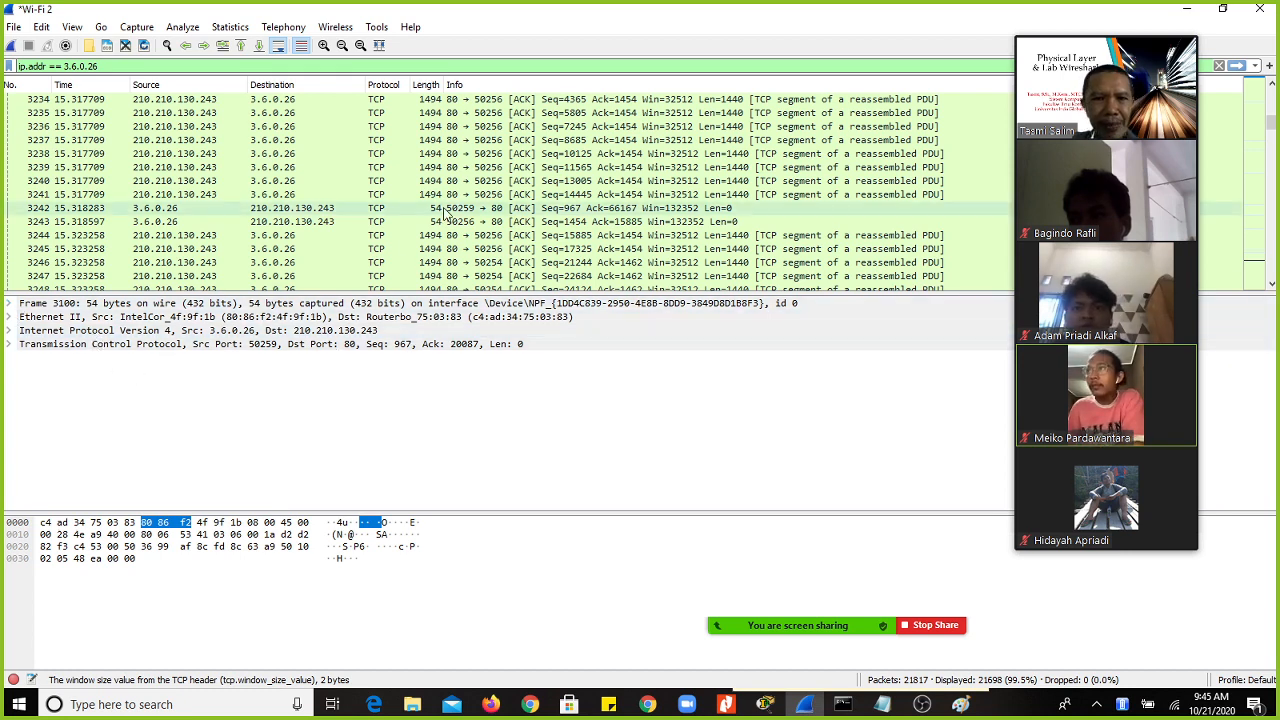
Step: Select HTTP packet 3276 and show its Hypertext Transfer Protocol details in place of the Transmission Control Protocol details
scroll(445, 213, down, 4)
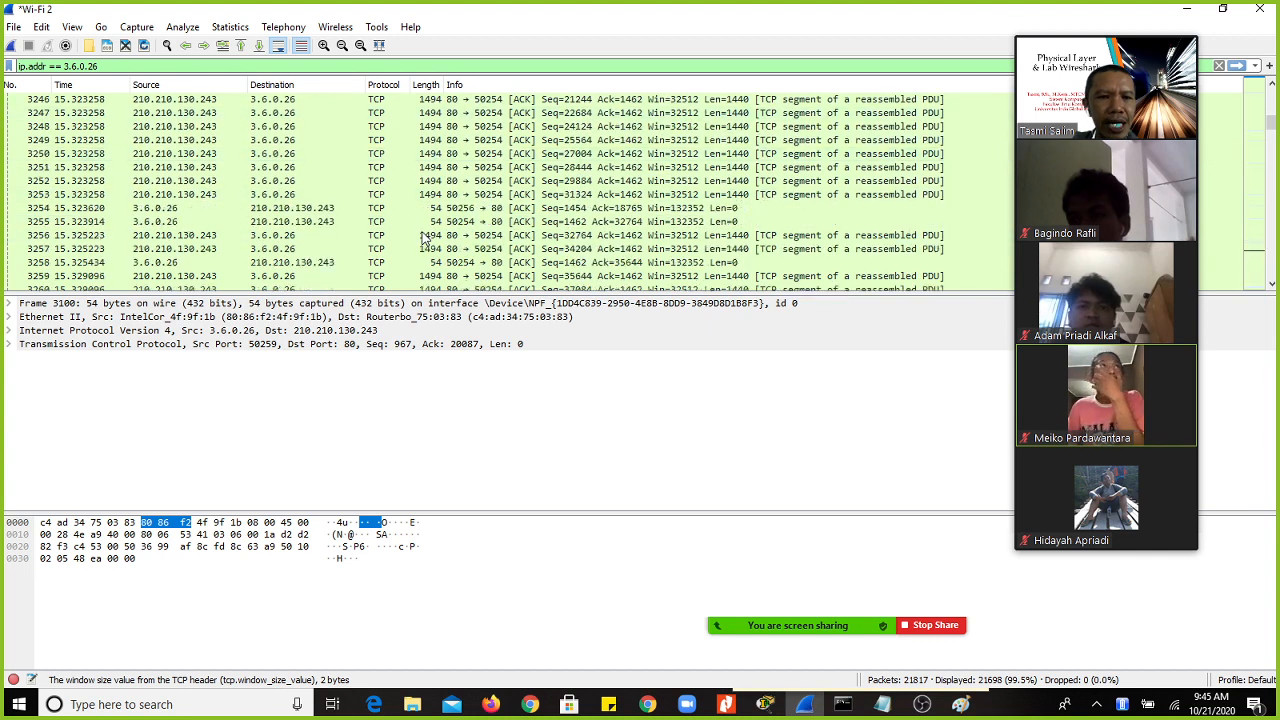
scroll(426, 240, down, 6)
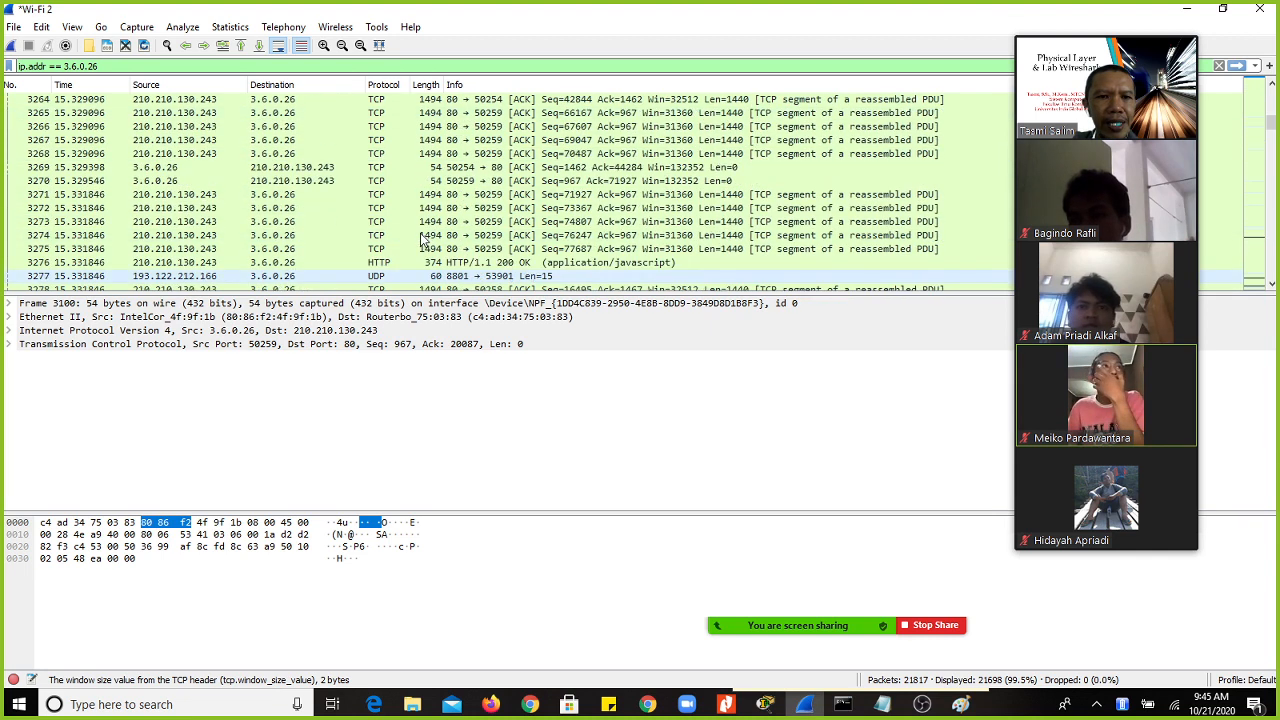
click(378, 263)
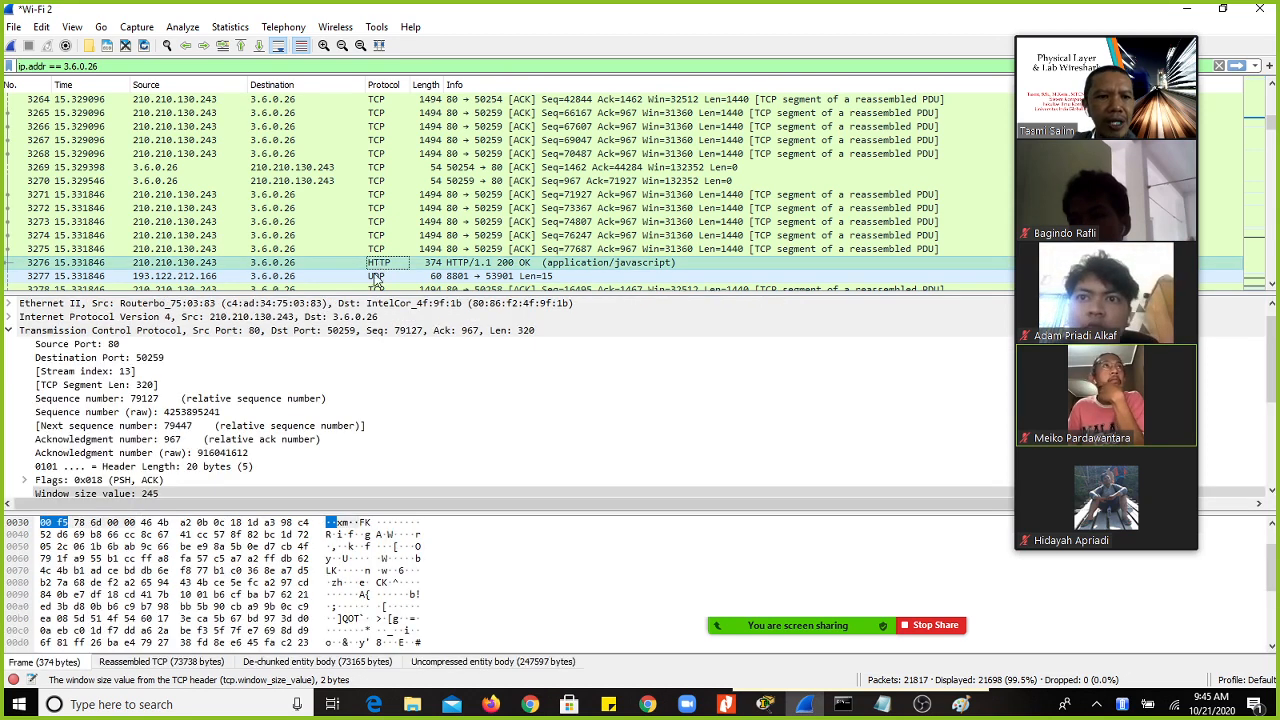
scroll(421, 366, down, 3)
scroll(421, 366, up, 3)
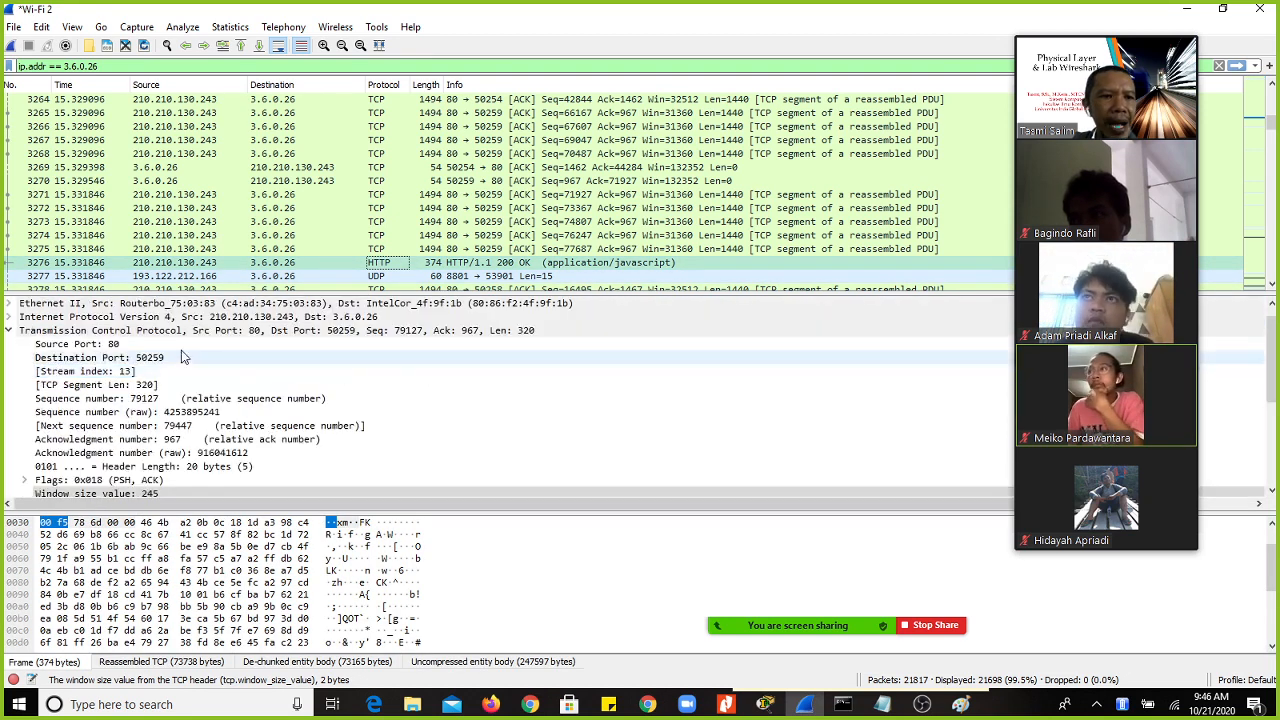
click(12, 331)
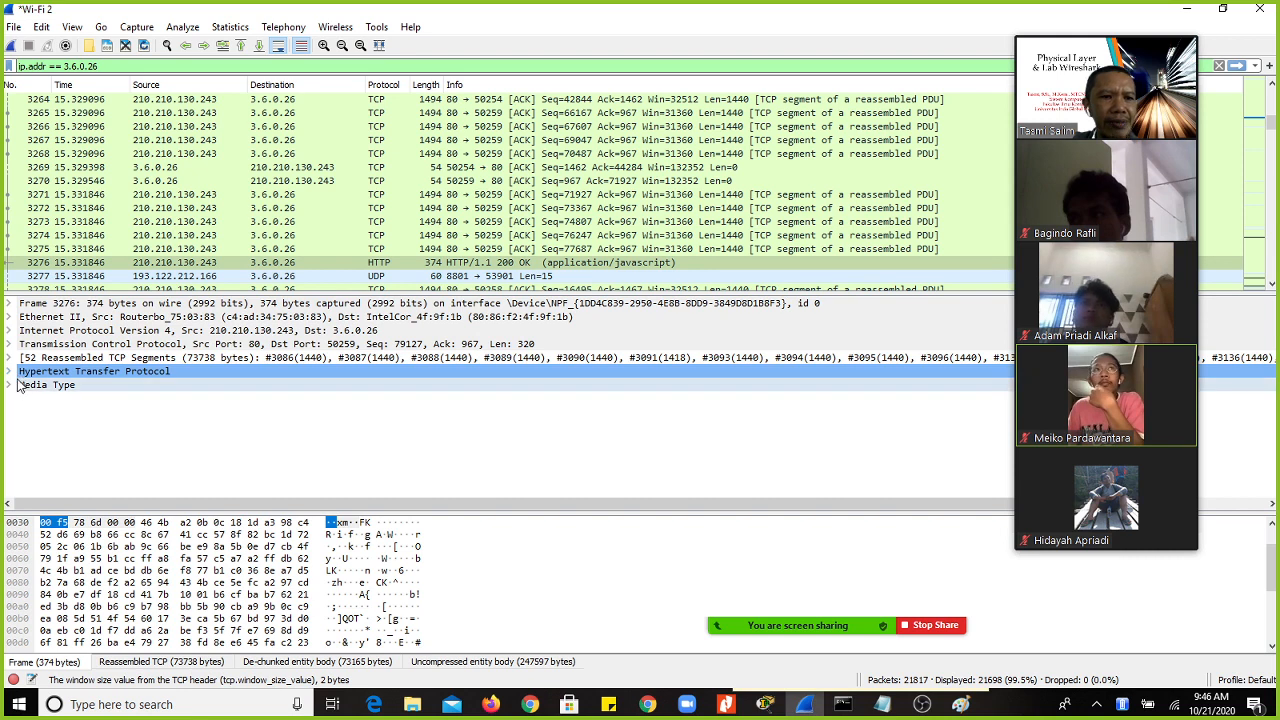
click(10, 372)
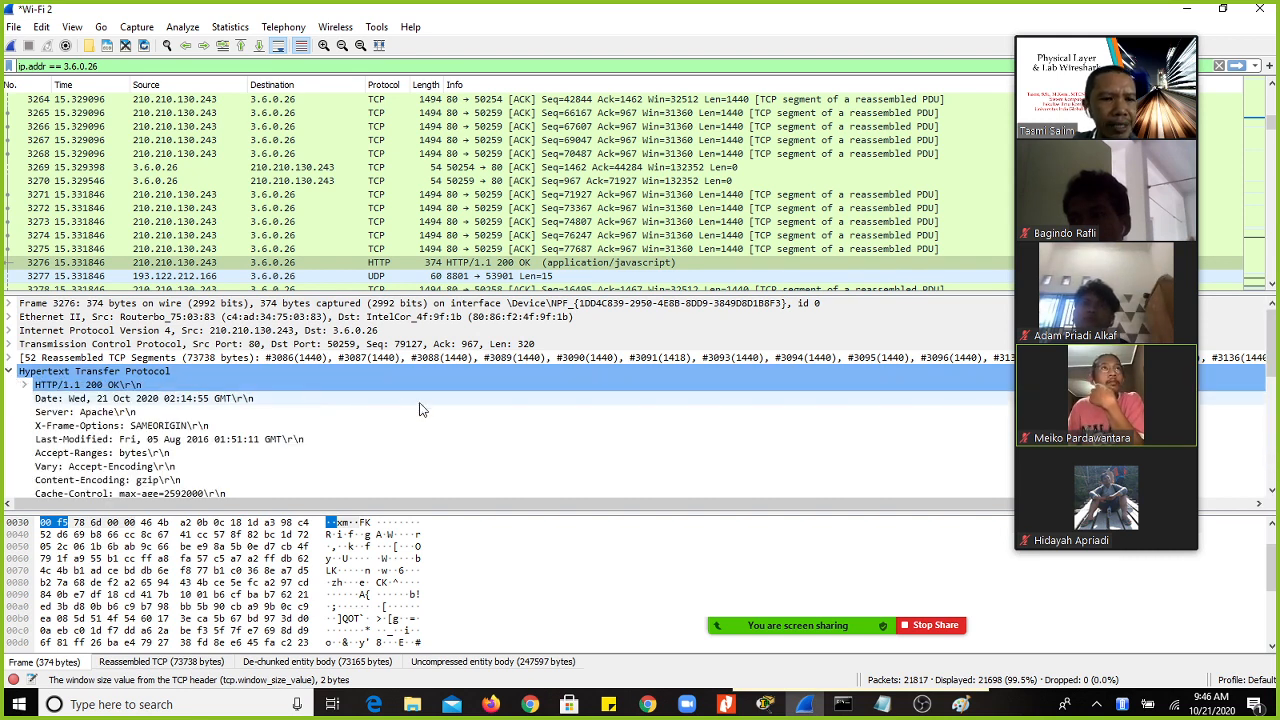
Step: Examine packet 3276's HTTP response headers, linked frames and request URI, and expand its Media Type section
scroll(421, 408, down, 3)
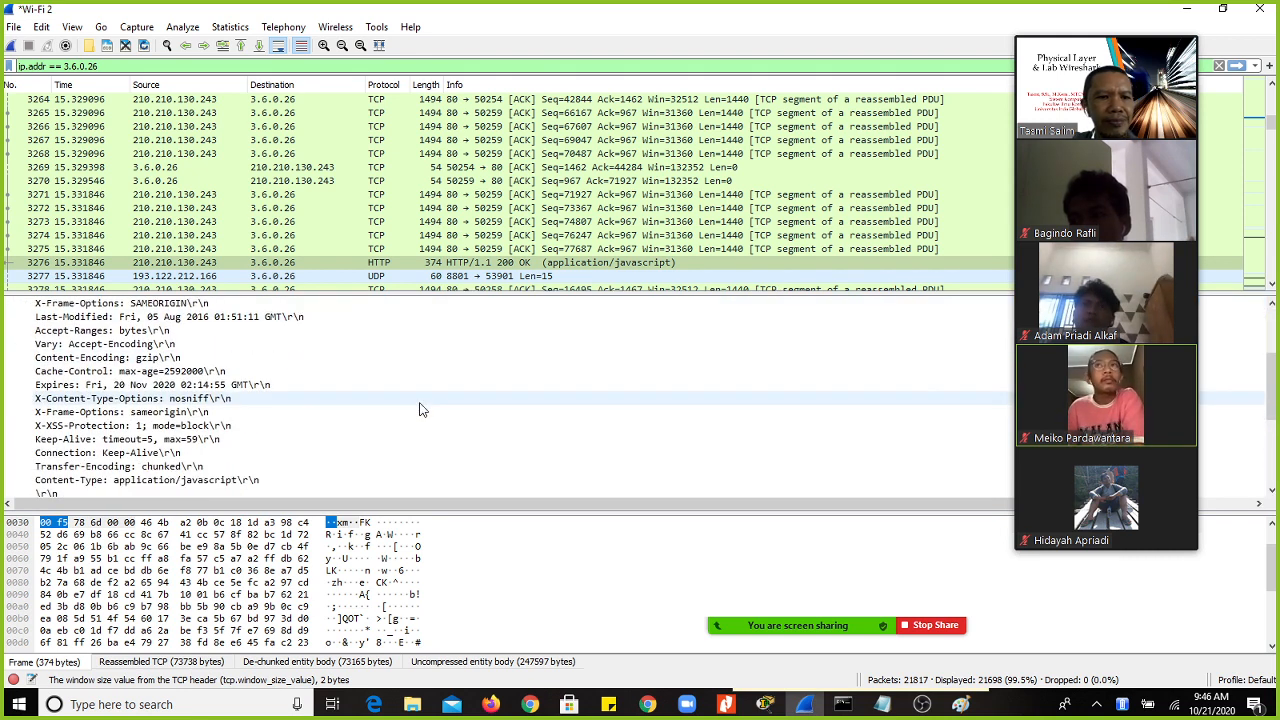
scroll(421, 408, down, 2)
scroll(421, 408, down, 3)
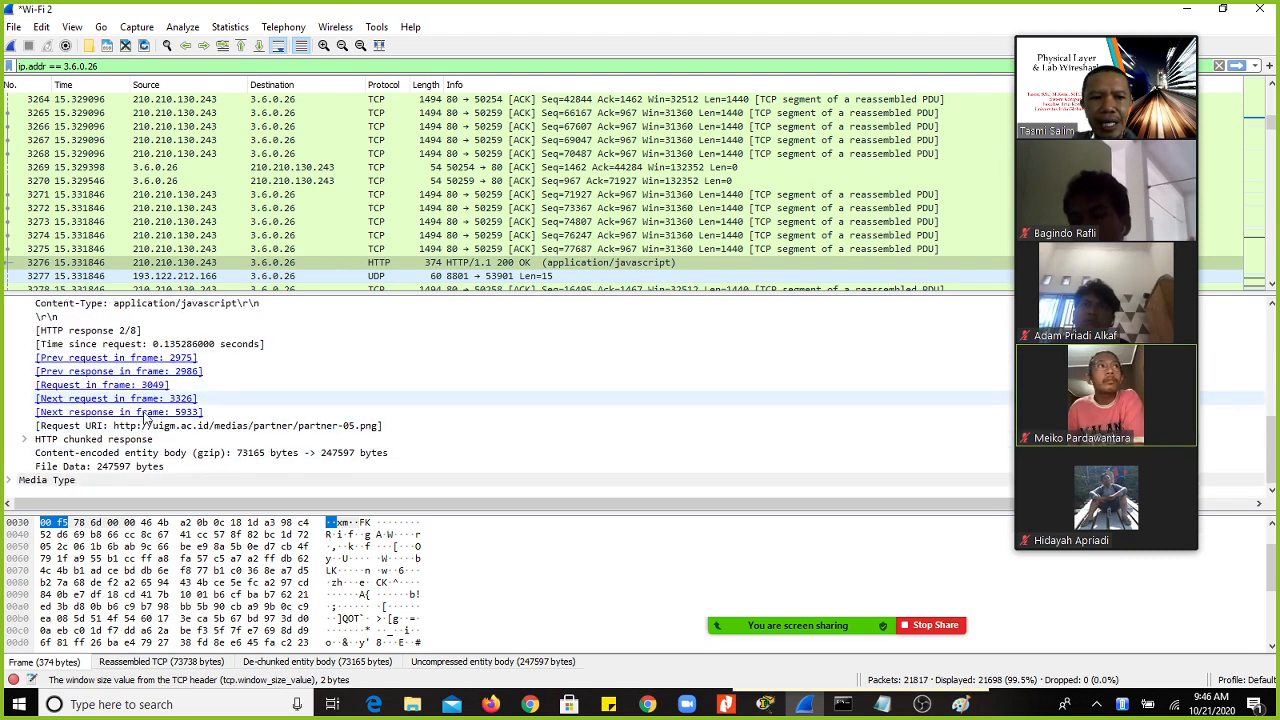
scroll(258, 397, up, 6)
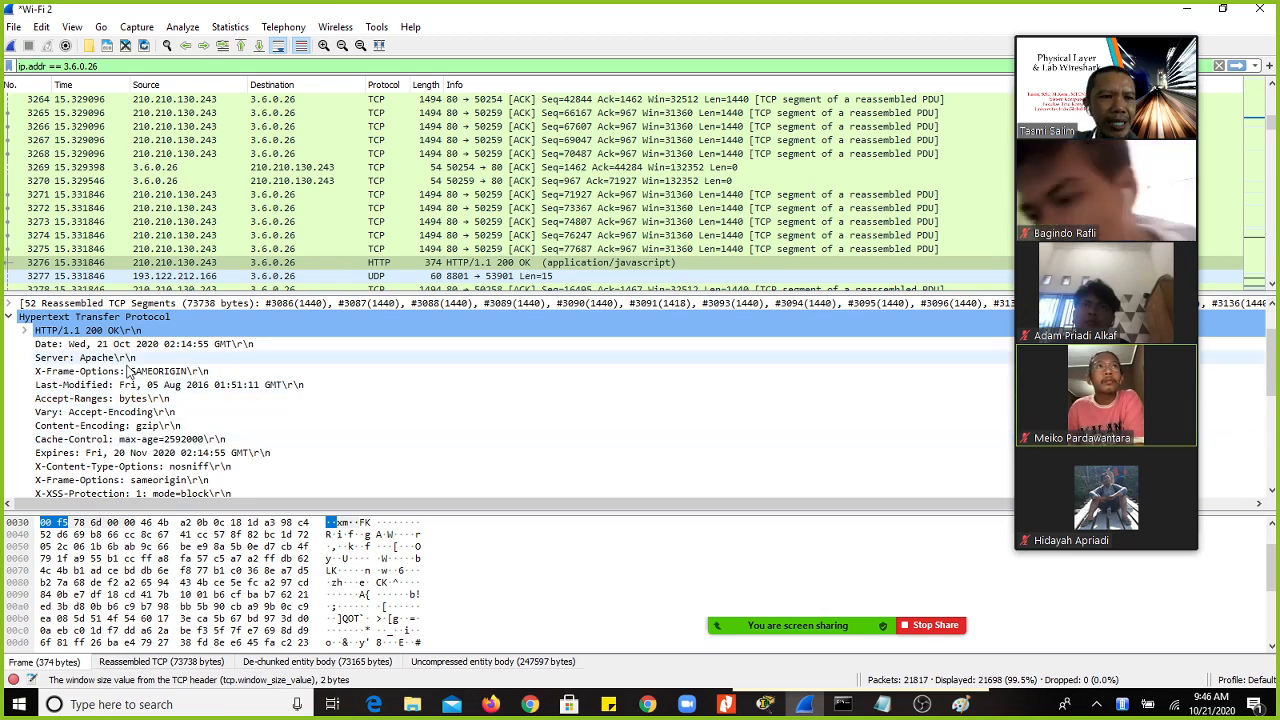
scroll(183, 371, down, 1)
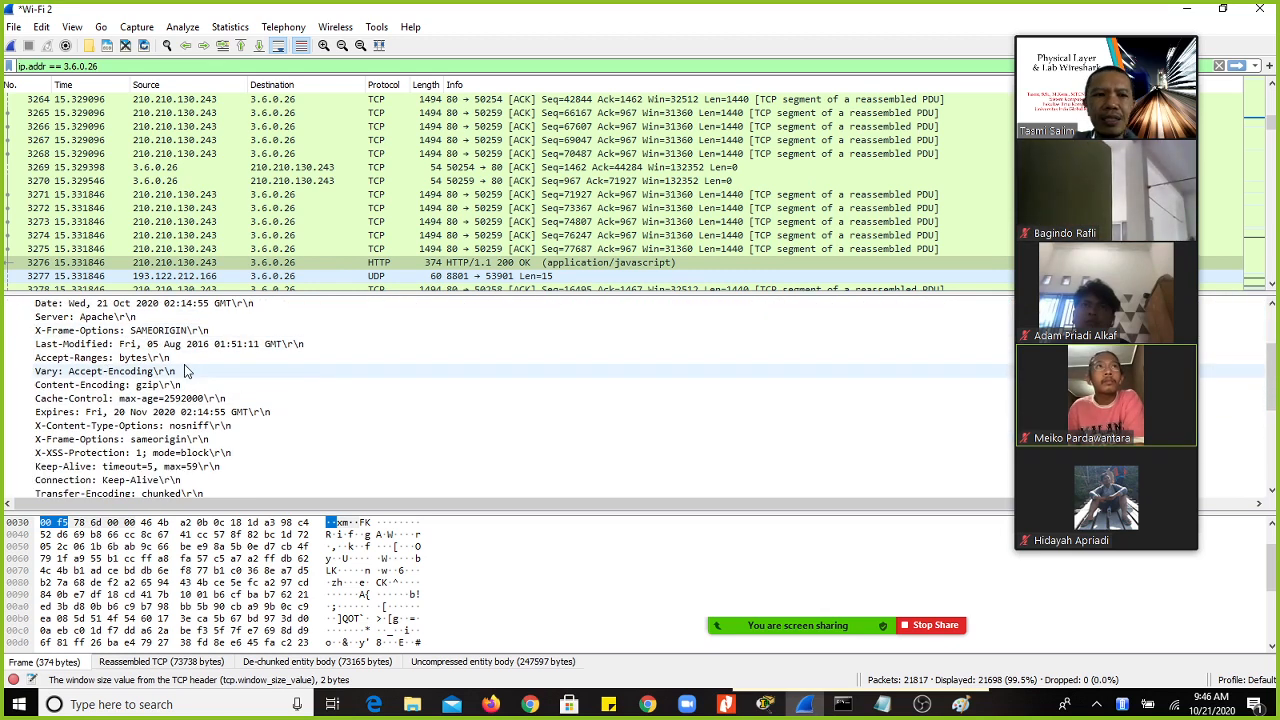
scroll(185, 371, up, 1)
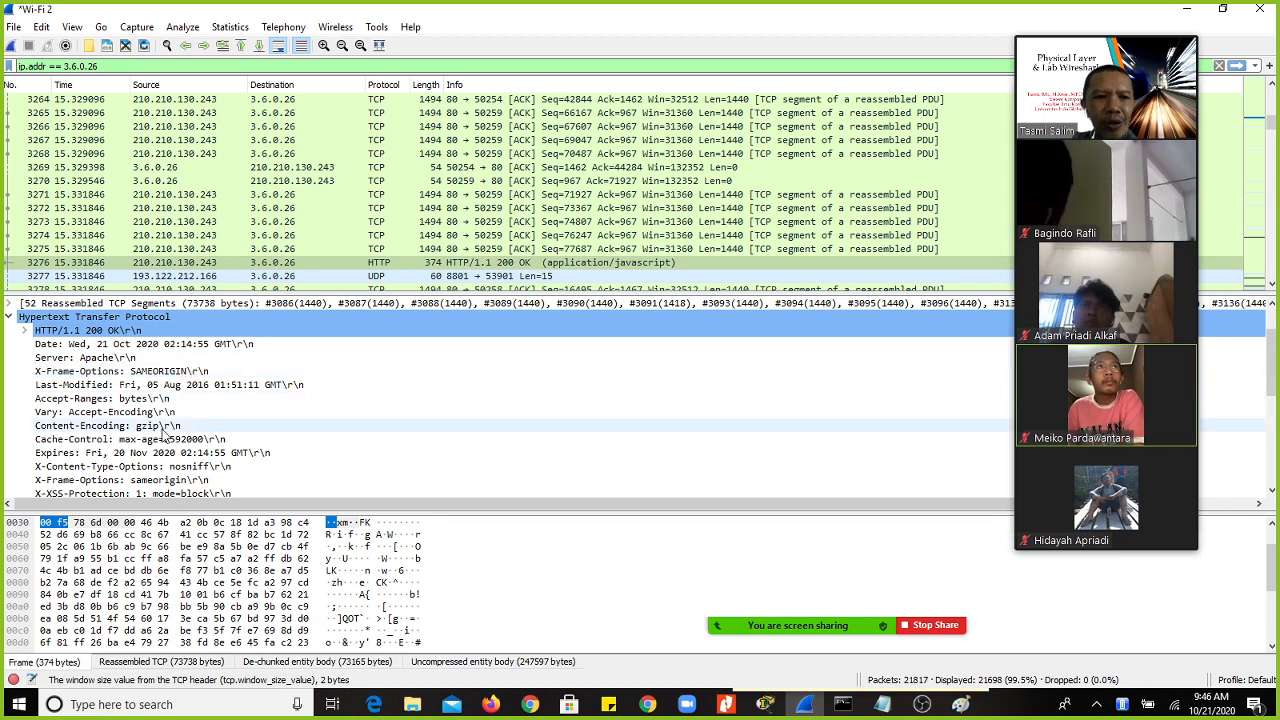
scroll(170, 437, down, 1)
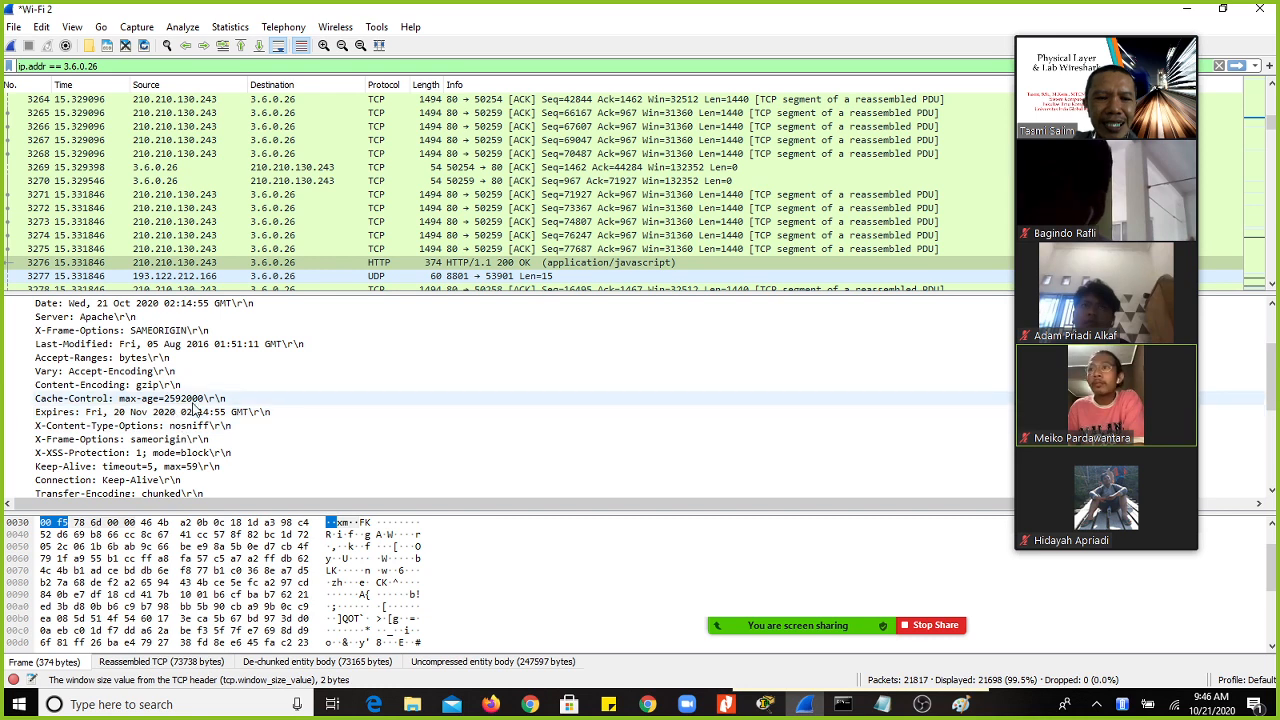
scroll(224, 431, down, 4)
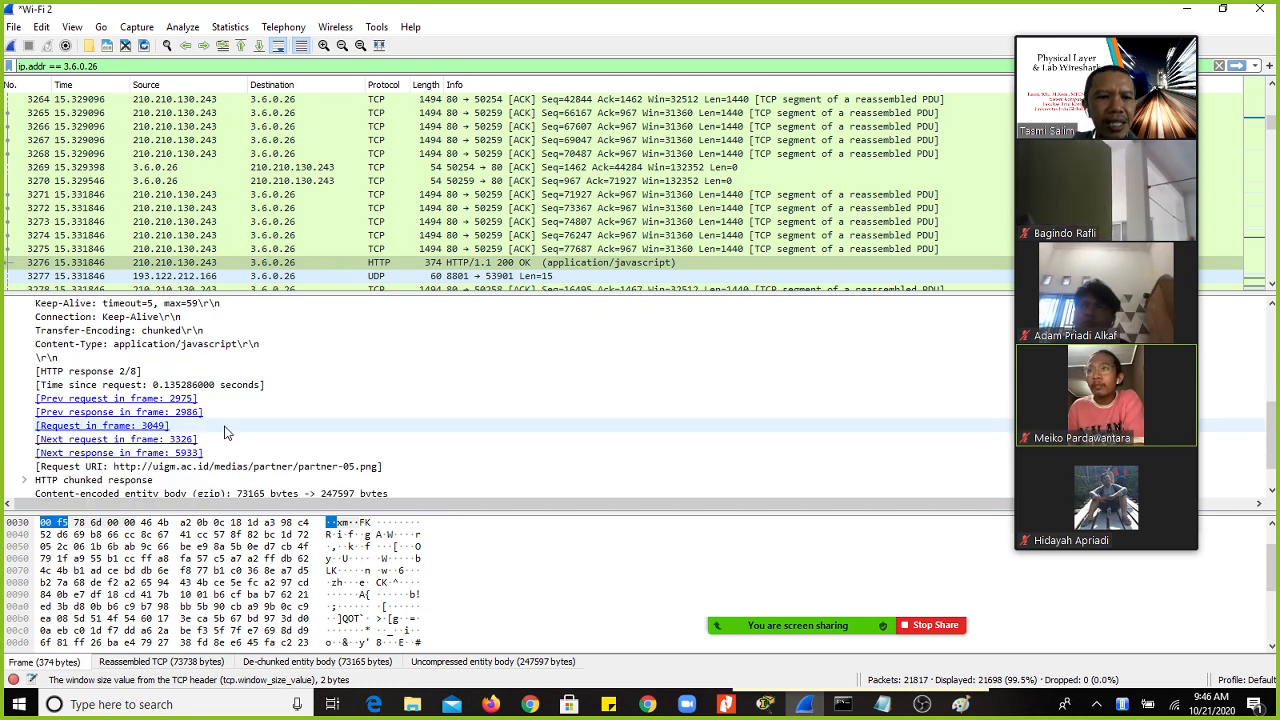
scroll(224, 431, down, 1)
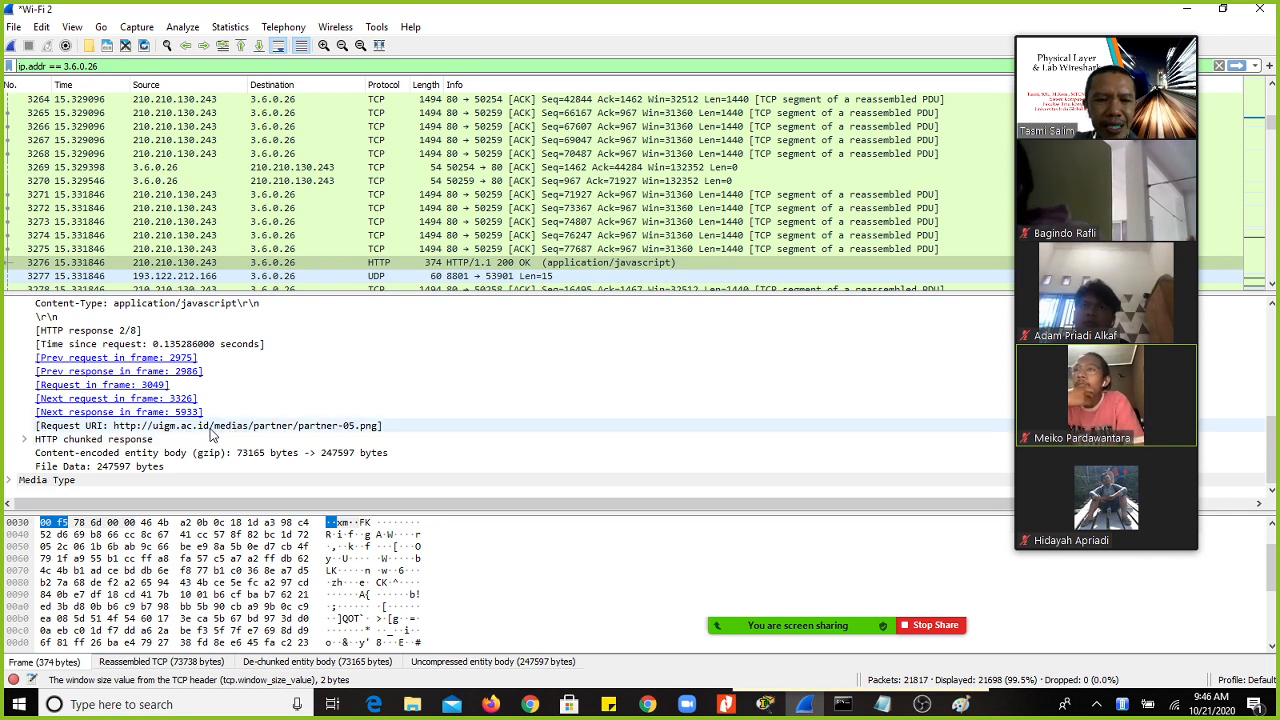
click(8, 480)
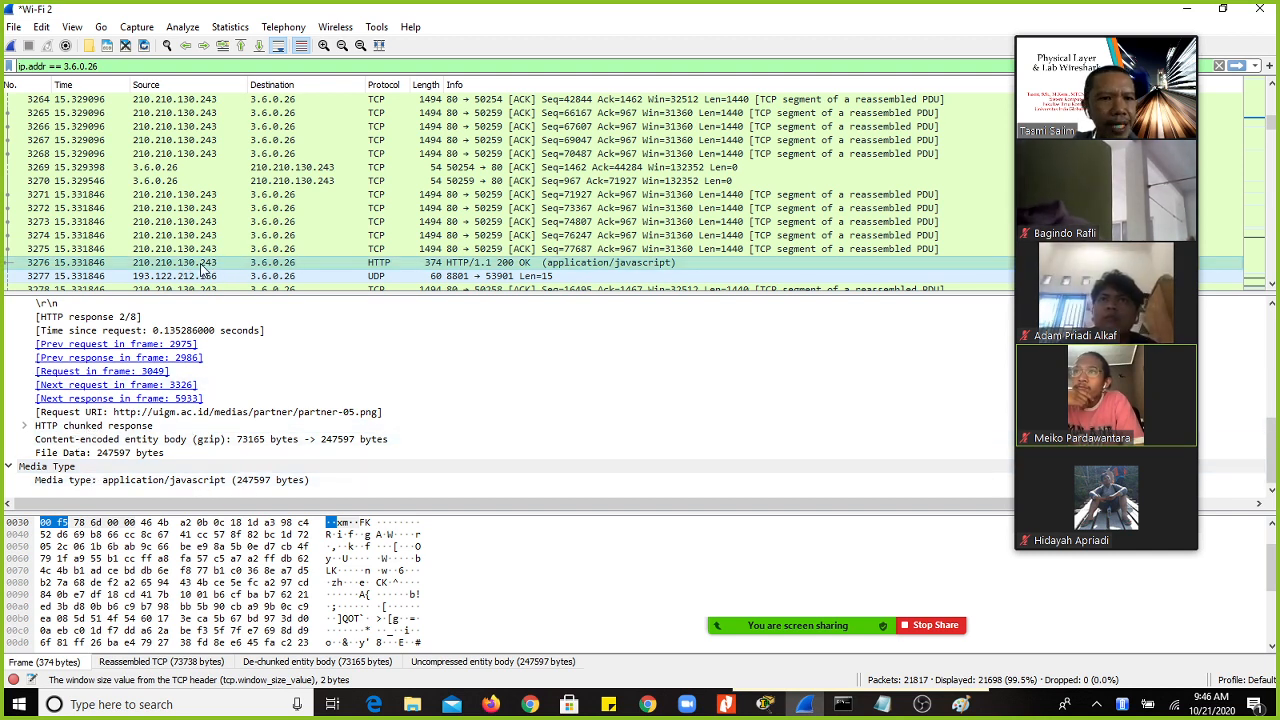
Step: Browse the packets around 3276 to examine the source and destination addresses and protocols of the exchange
scroll(305, 262, down, 1)
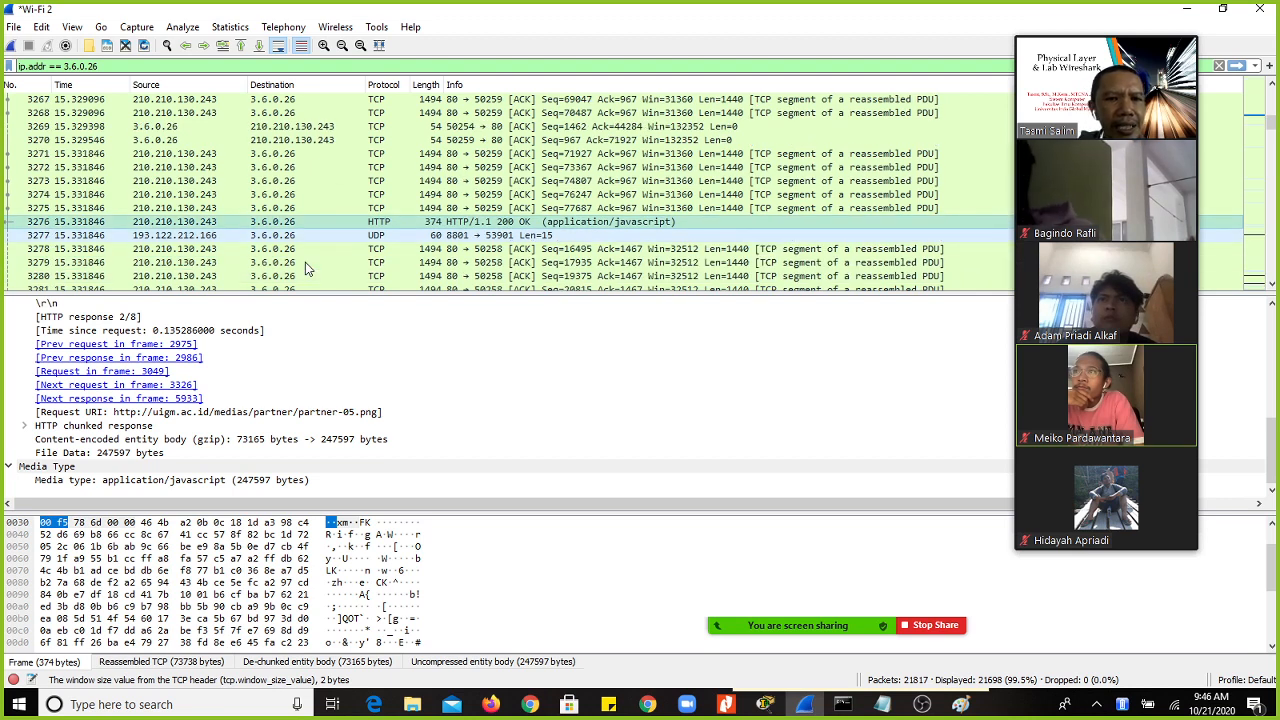
scroll(305, 262, down, 2)
scroll(305, 262, down, 2)
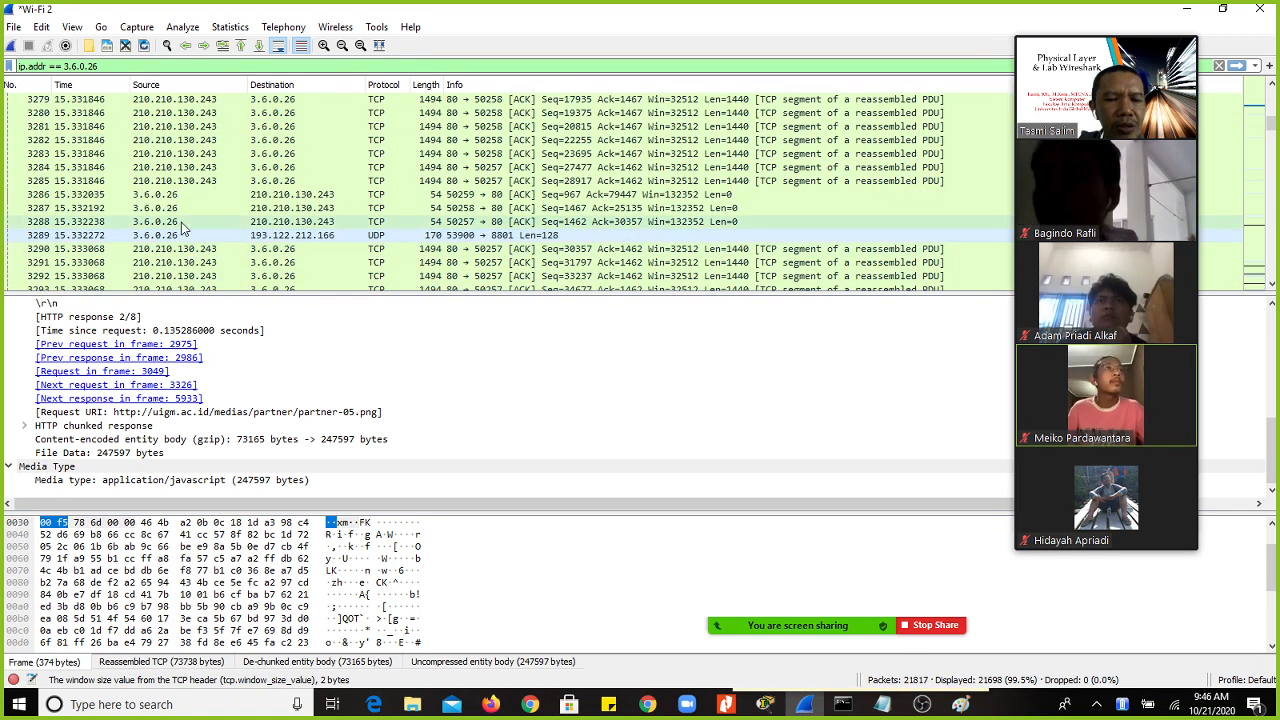
scroll(183, 230, down, 3)
scroll(183, 230, up, 17)
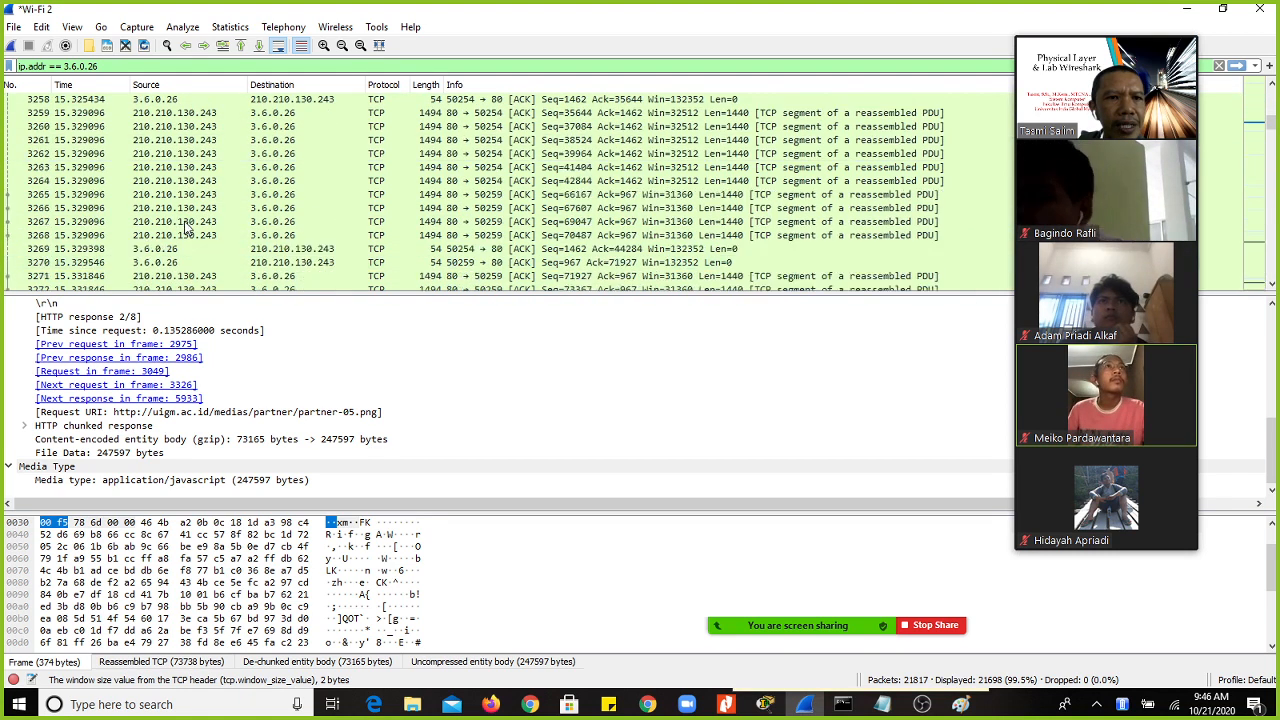
Step: Replace the display filter with http and apply it
scroll(185, 228, up, 2)
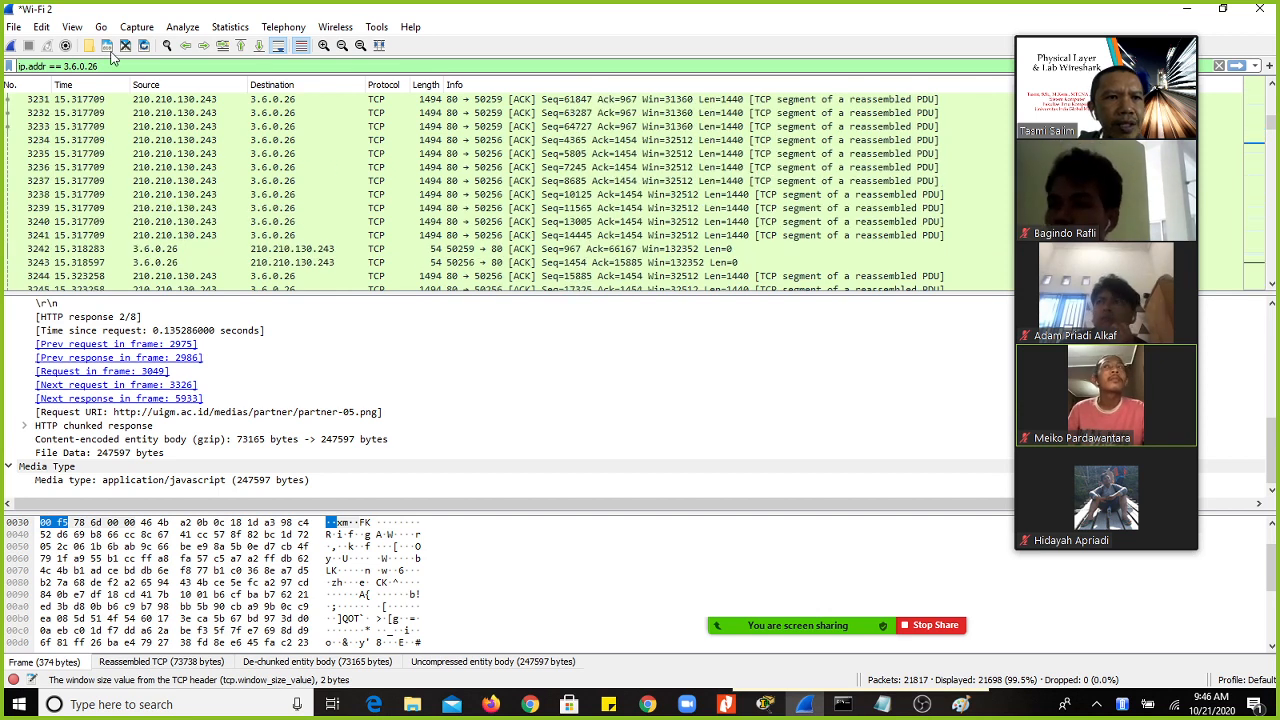
drag(108, 64, 15, 66)
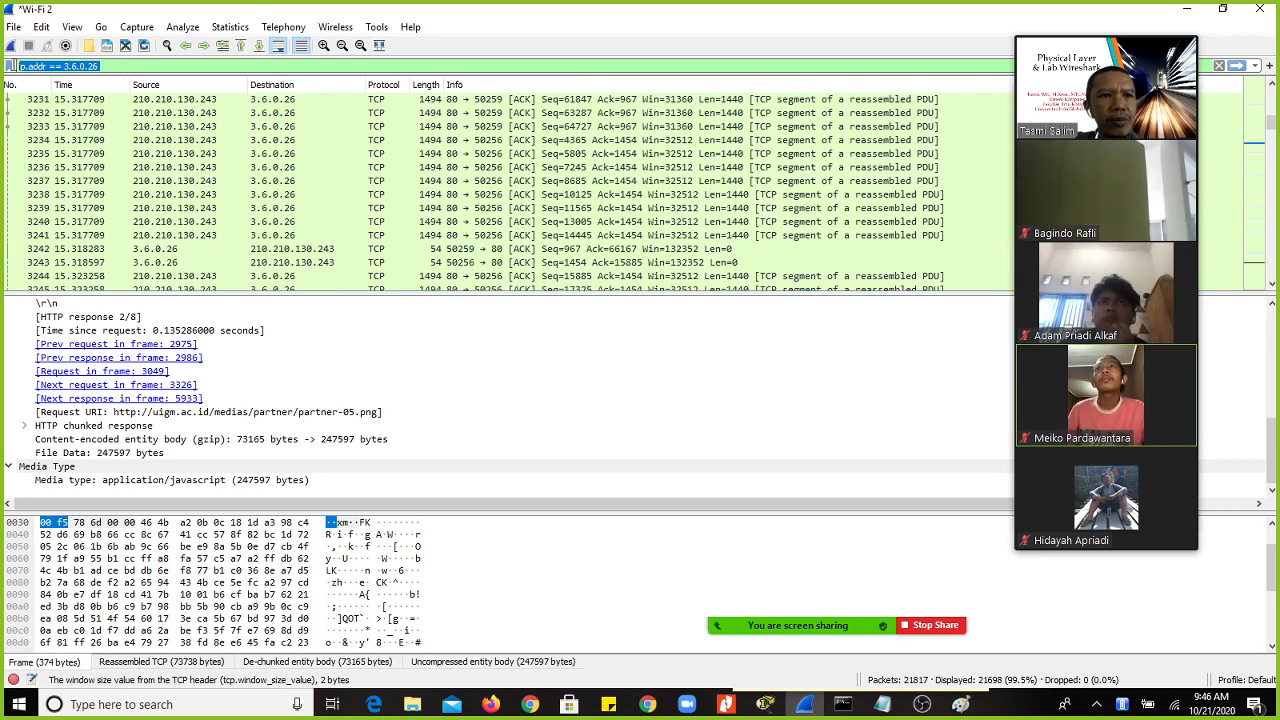
text(http)
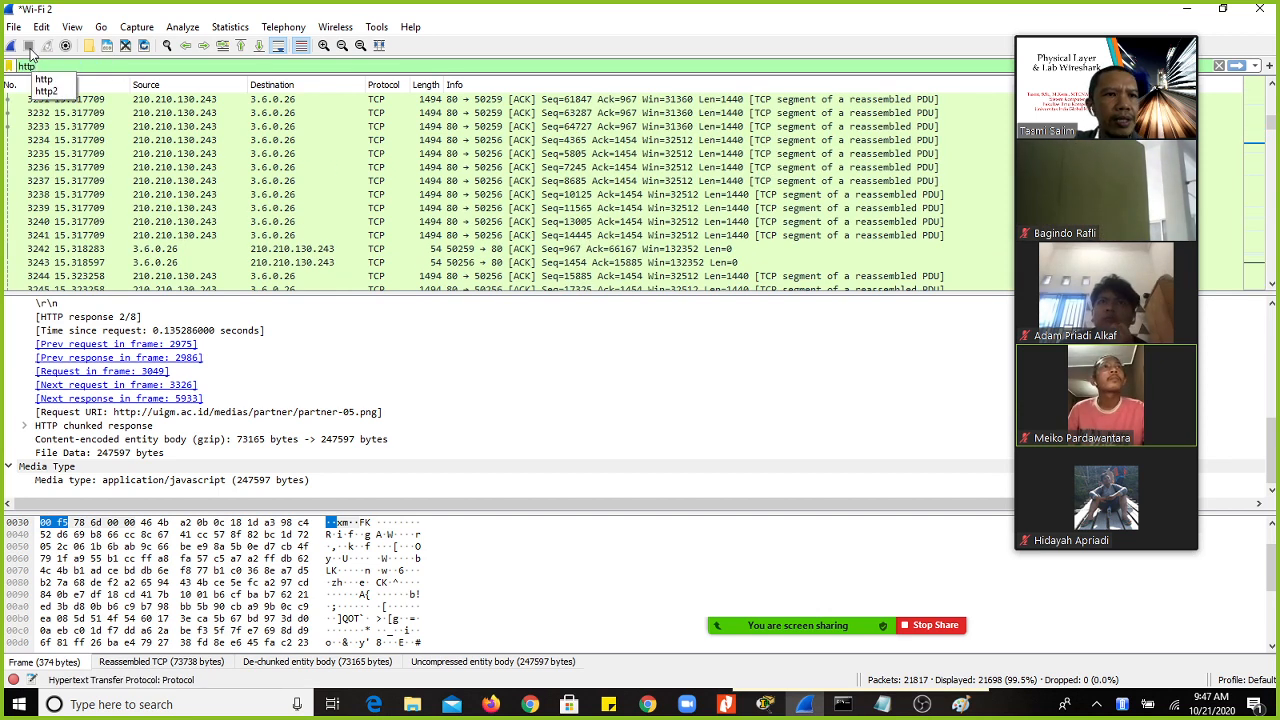
key(Return)
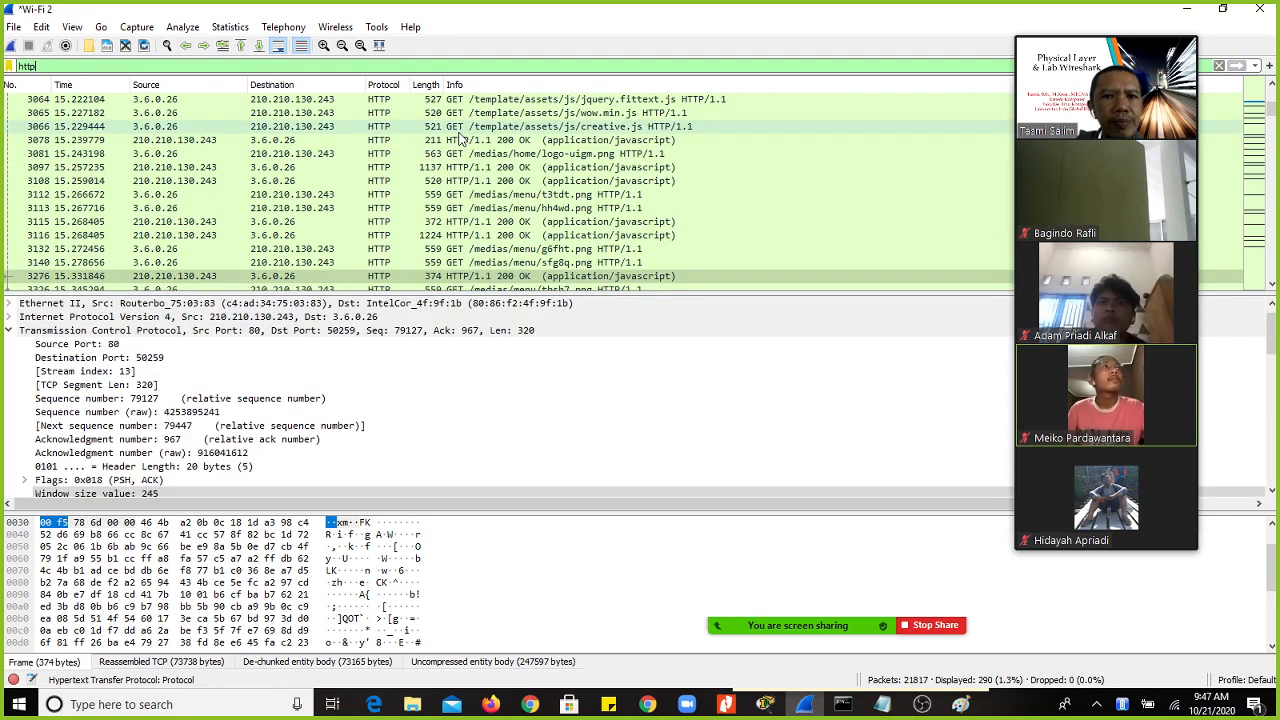
Step: View packet 2662 in its own window, checking its Hypertext Transfer Protocol section and GET request line, and close the window
scroll(465, 155, up, 3)
scroll(476, 148, up, 3)
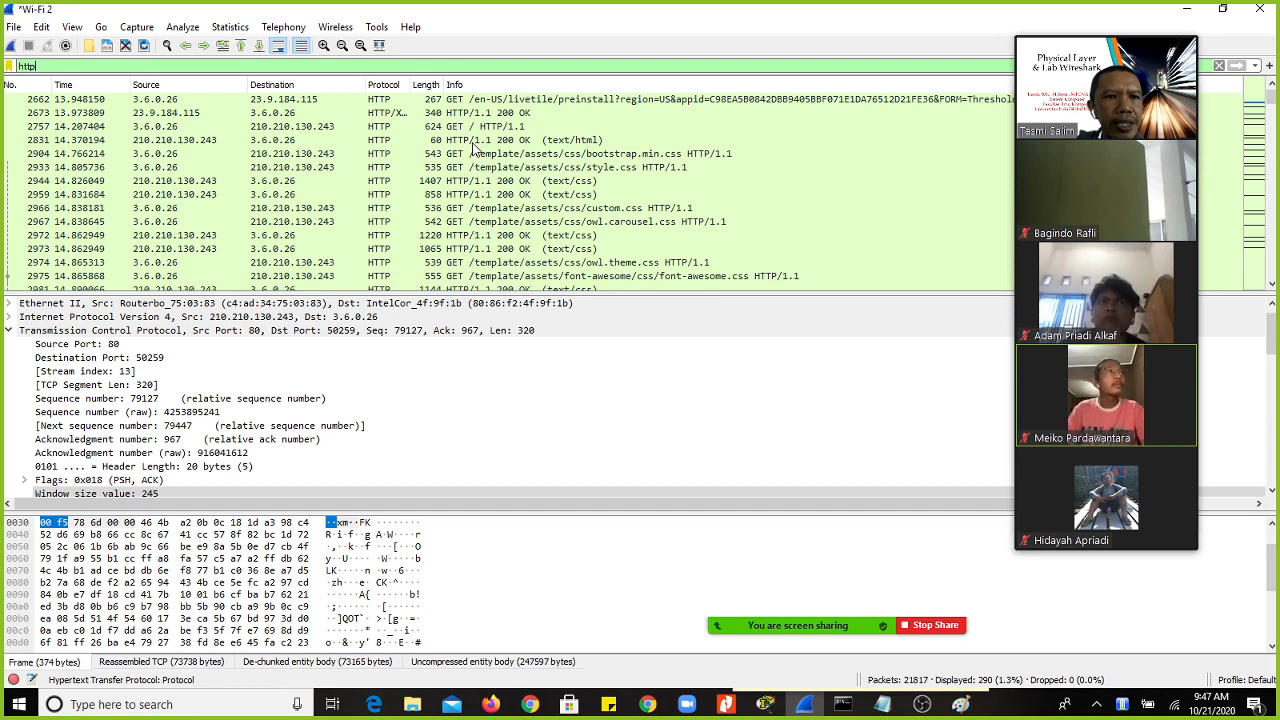
double_click(496, 101)
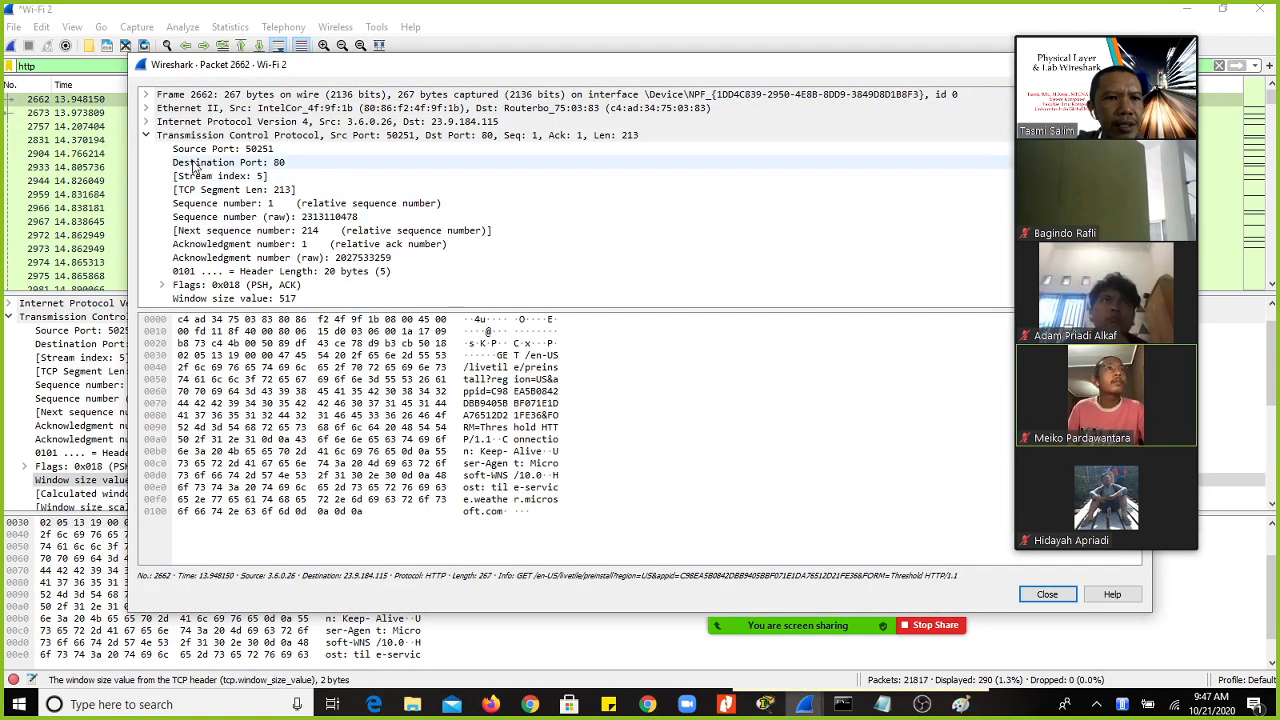
click(145, 135)
click(145, 148)
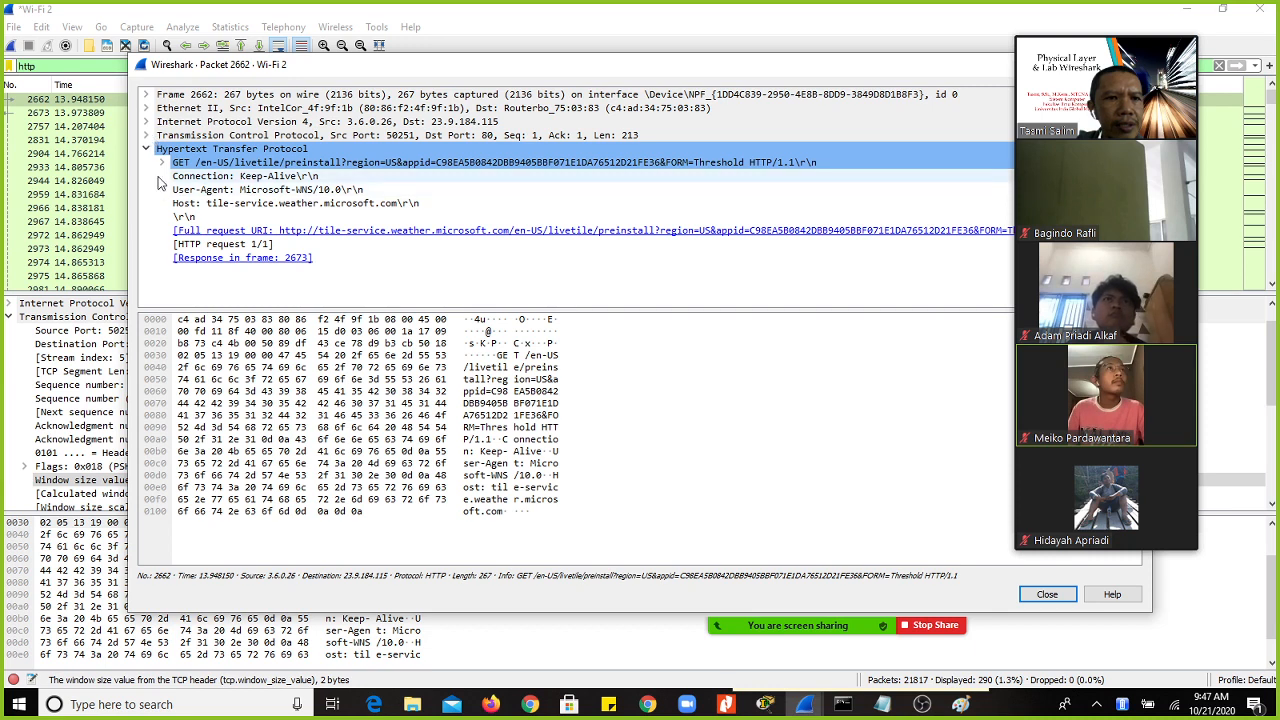
click(160, 164)
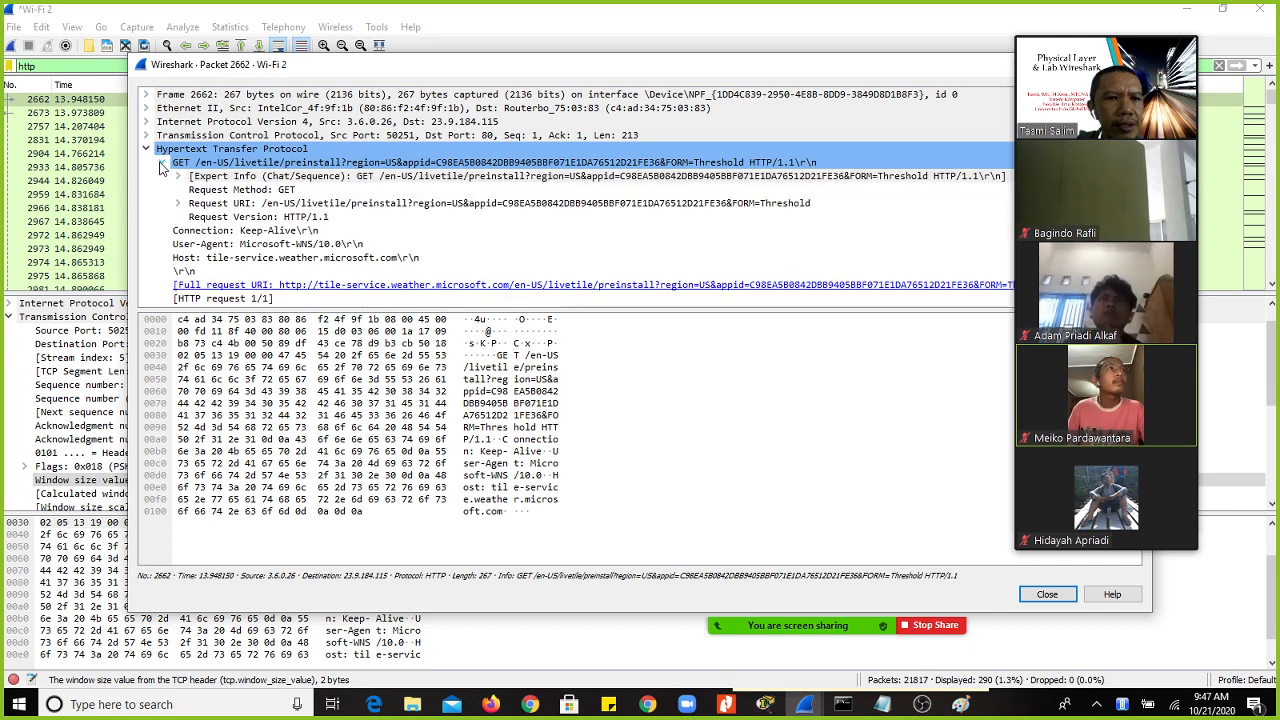
click(160, 164)
drag(620, 68, 398, 97)
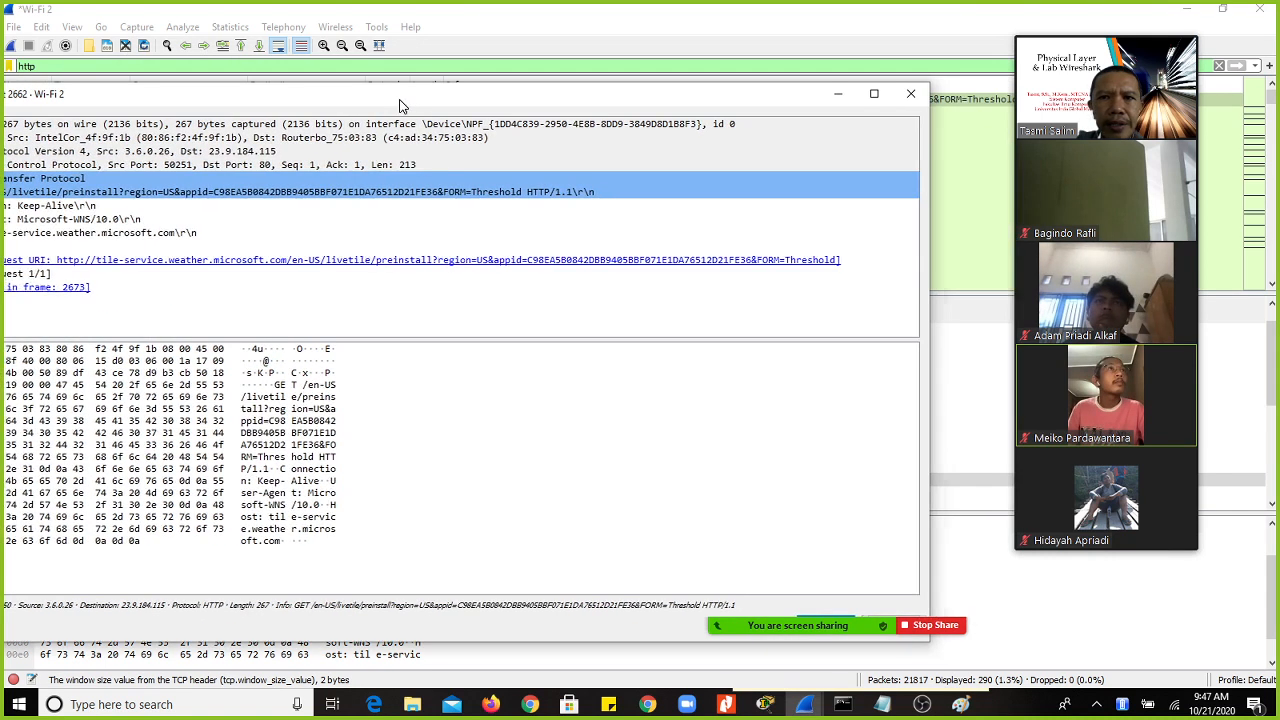
click(912, 95)
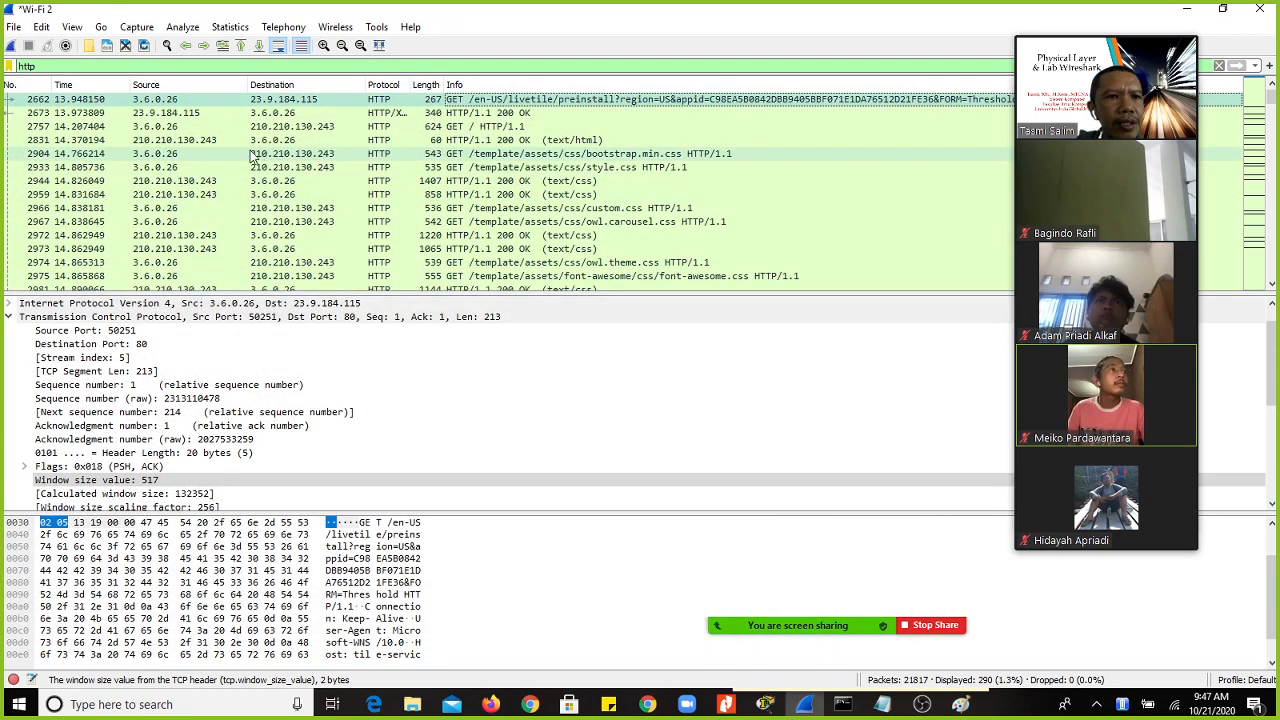
Step: Select packet 2757, collapse its Transmission Control Protocol section and examine the Host and Upgrade-Insecure-Requests fields of its HTTP request
click(289, 127)
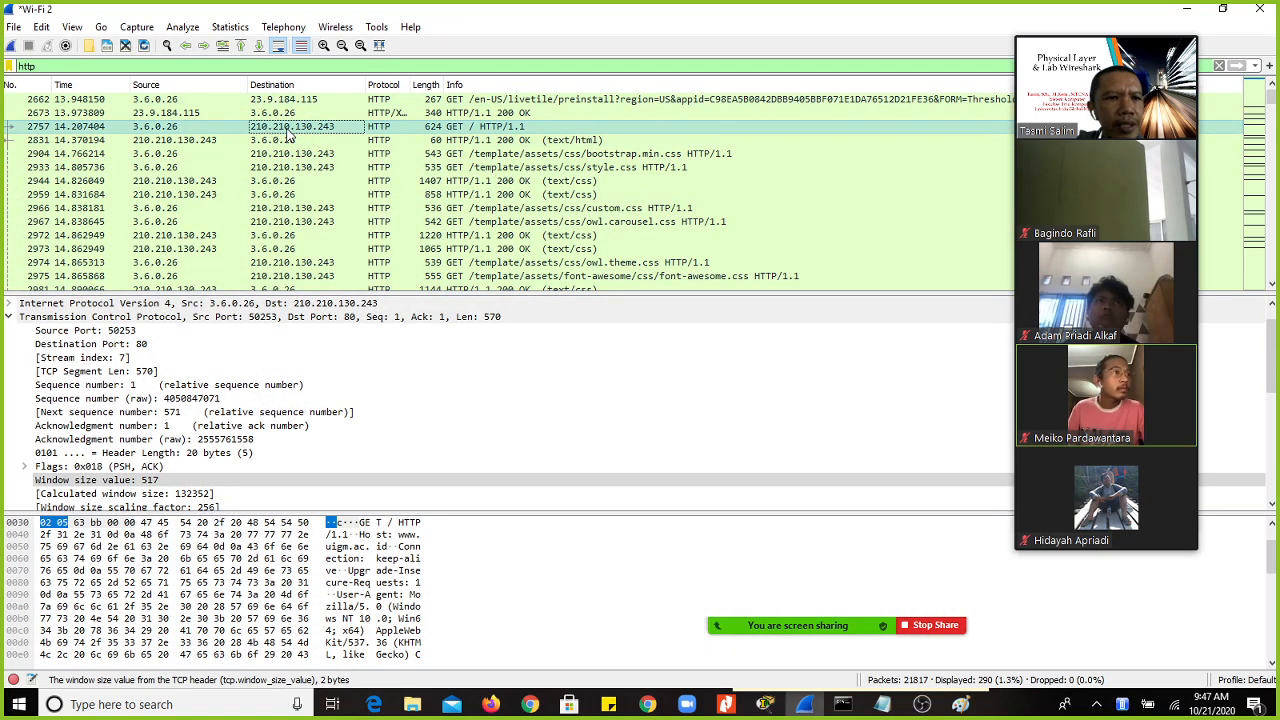
click(8, 317)
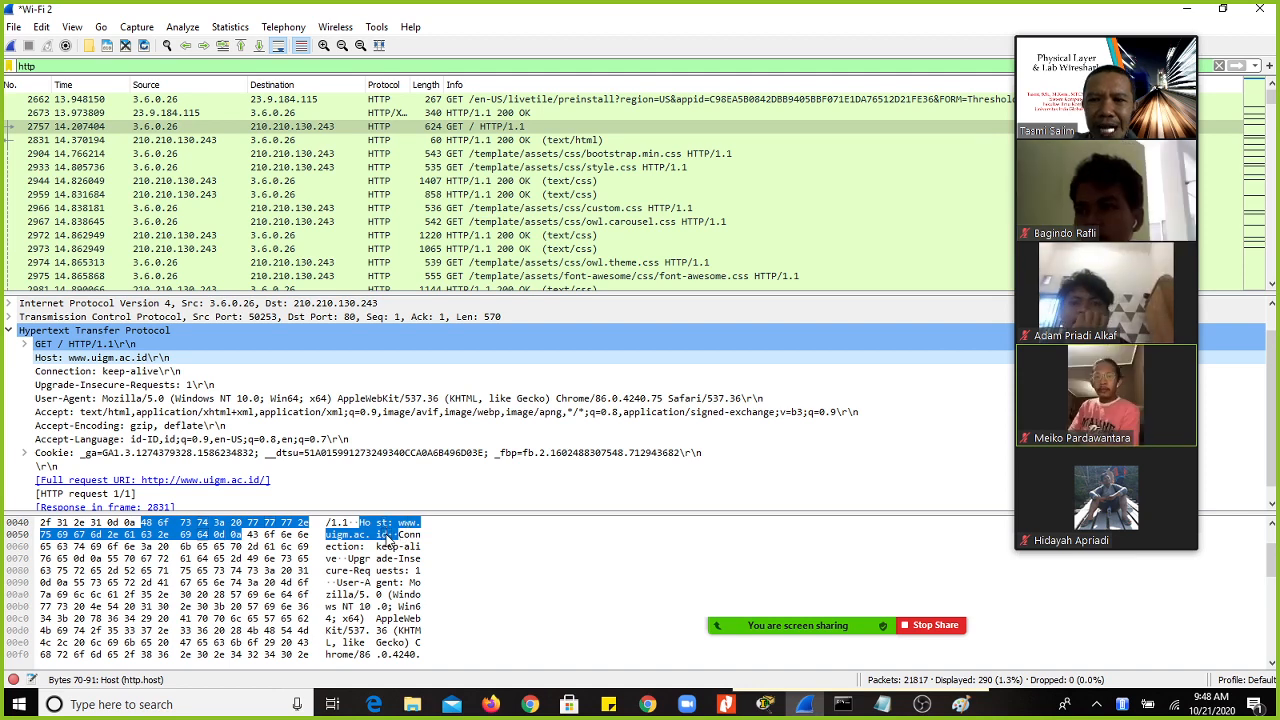
click(213, 385)
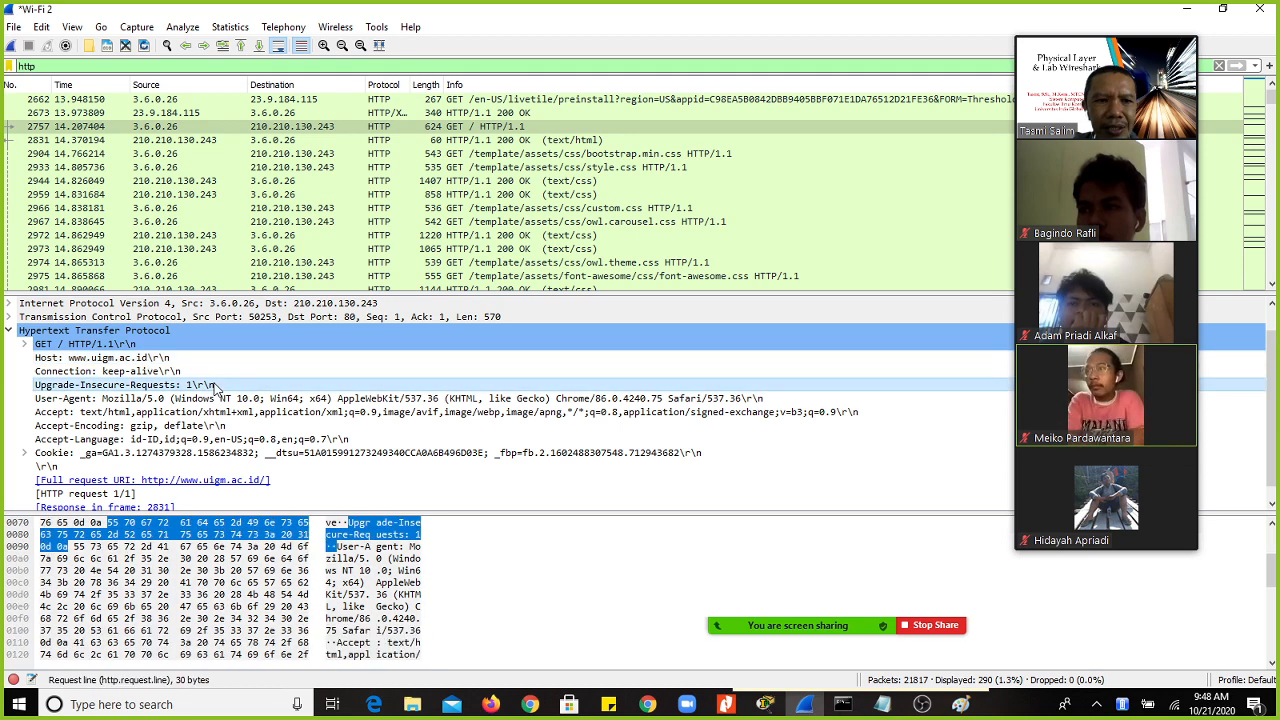
click(150, 360)
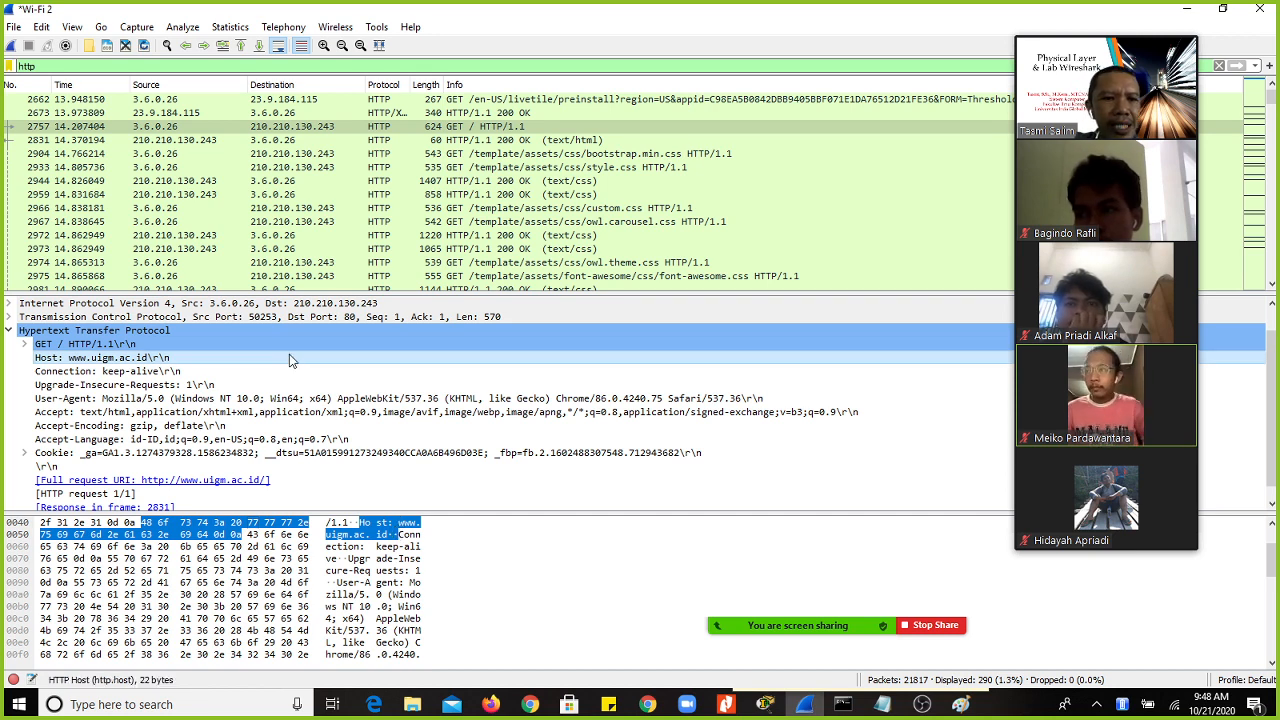
click(230, 31)
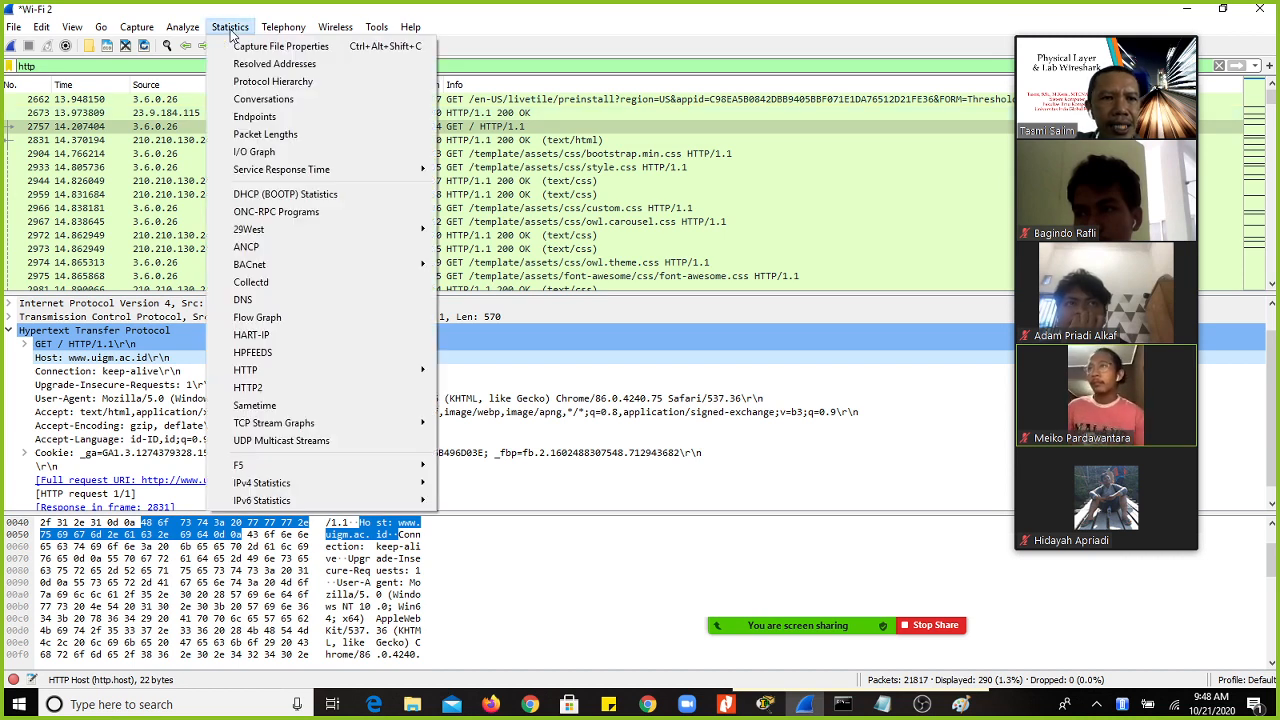
mouse_move(190, 35)
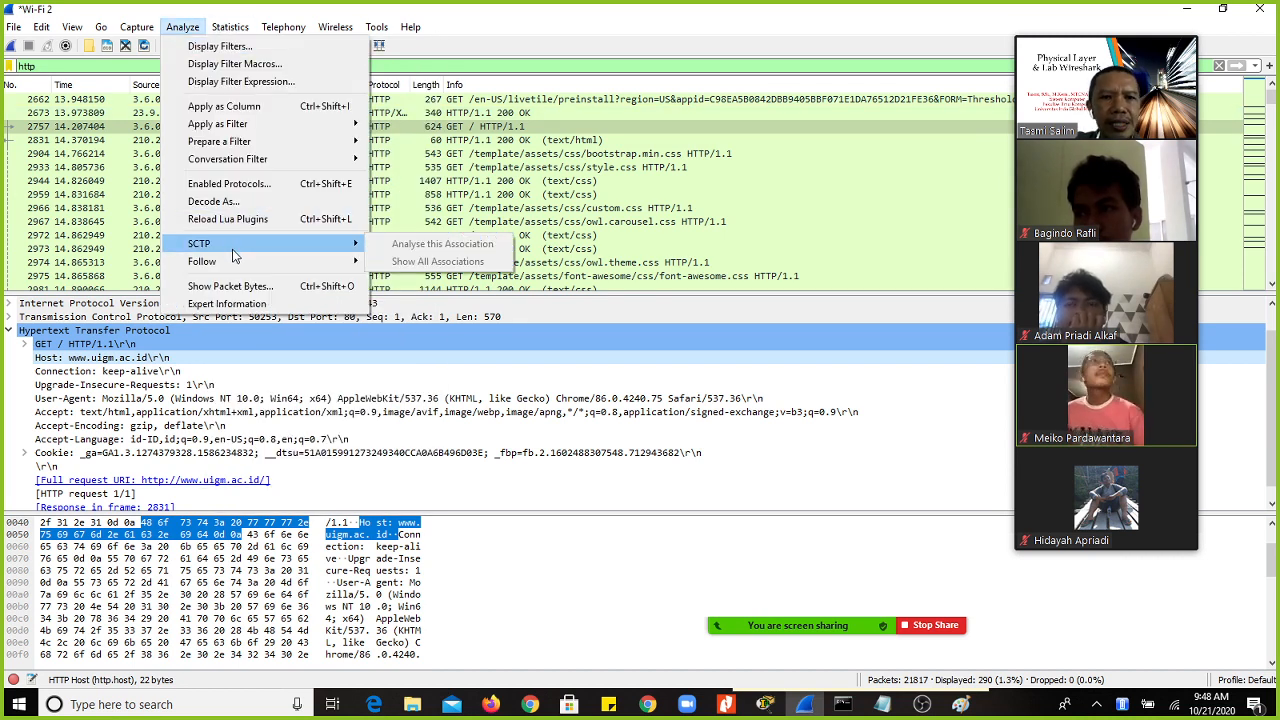
mouse_move(233, 263)
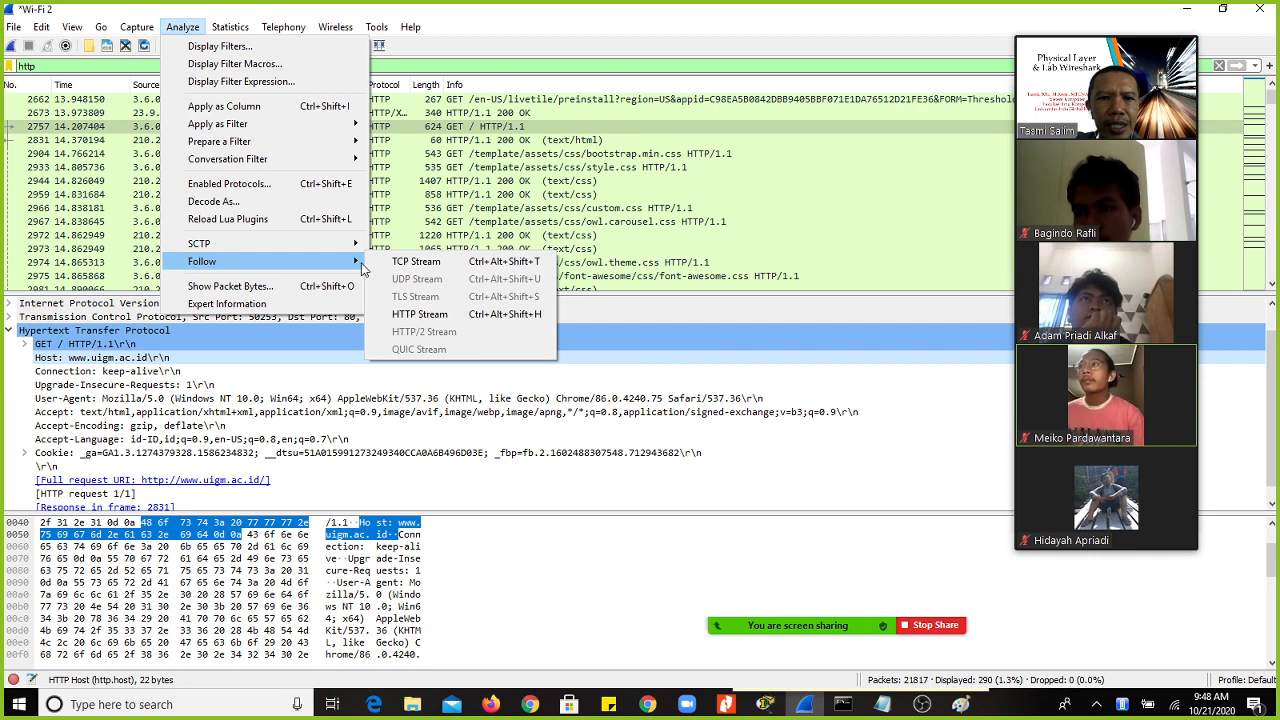
click(409, 266)
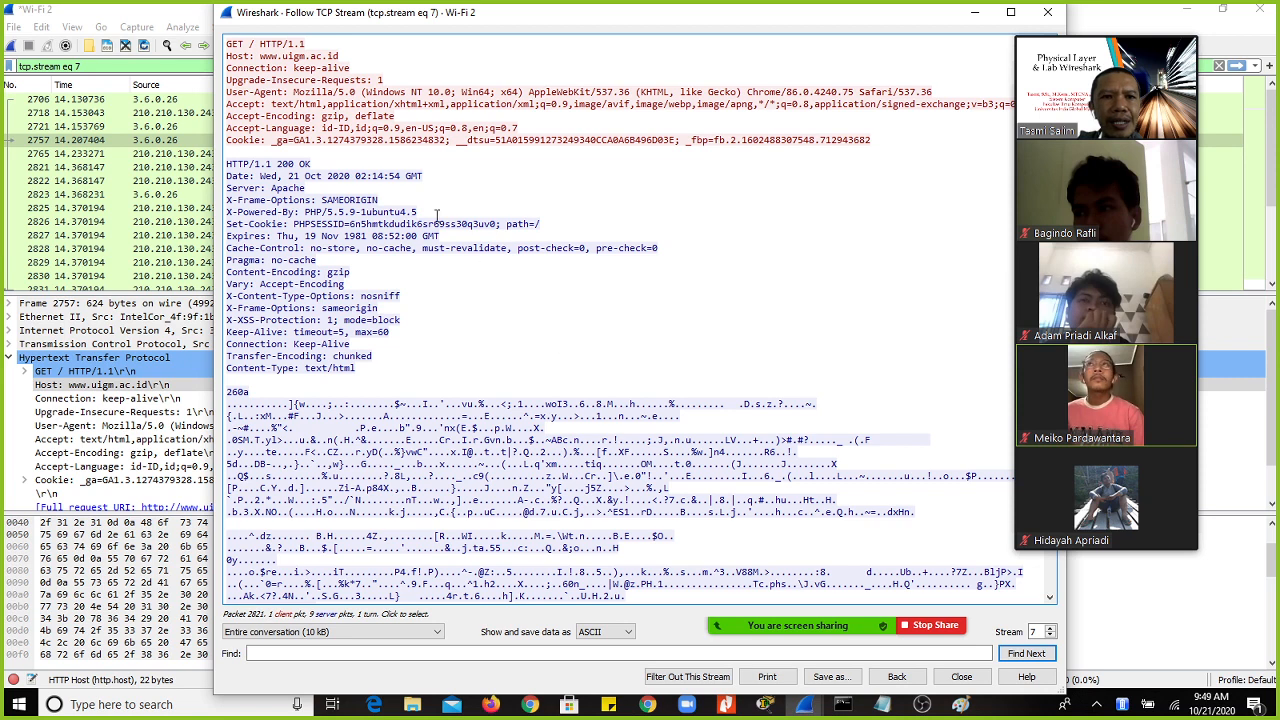
click(304, 57)
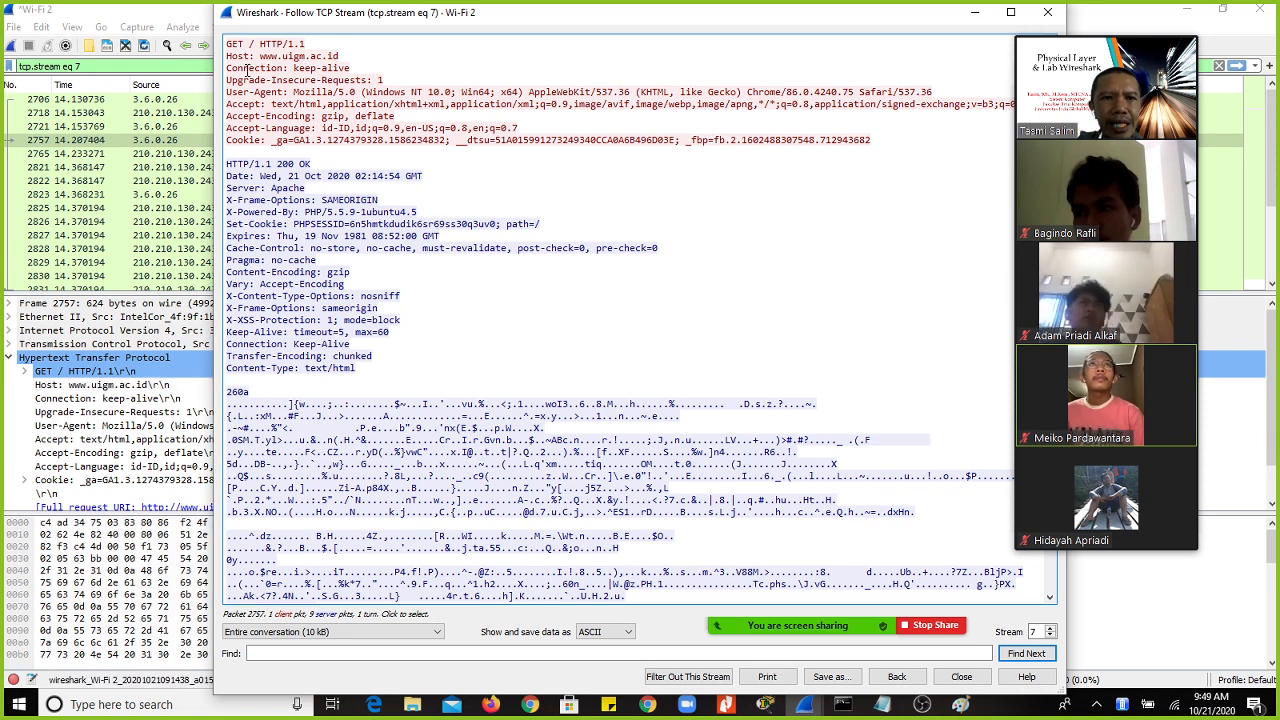
drag(227, 57, 347, 58)
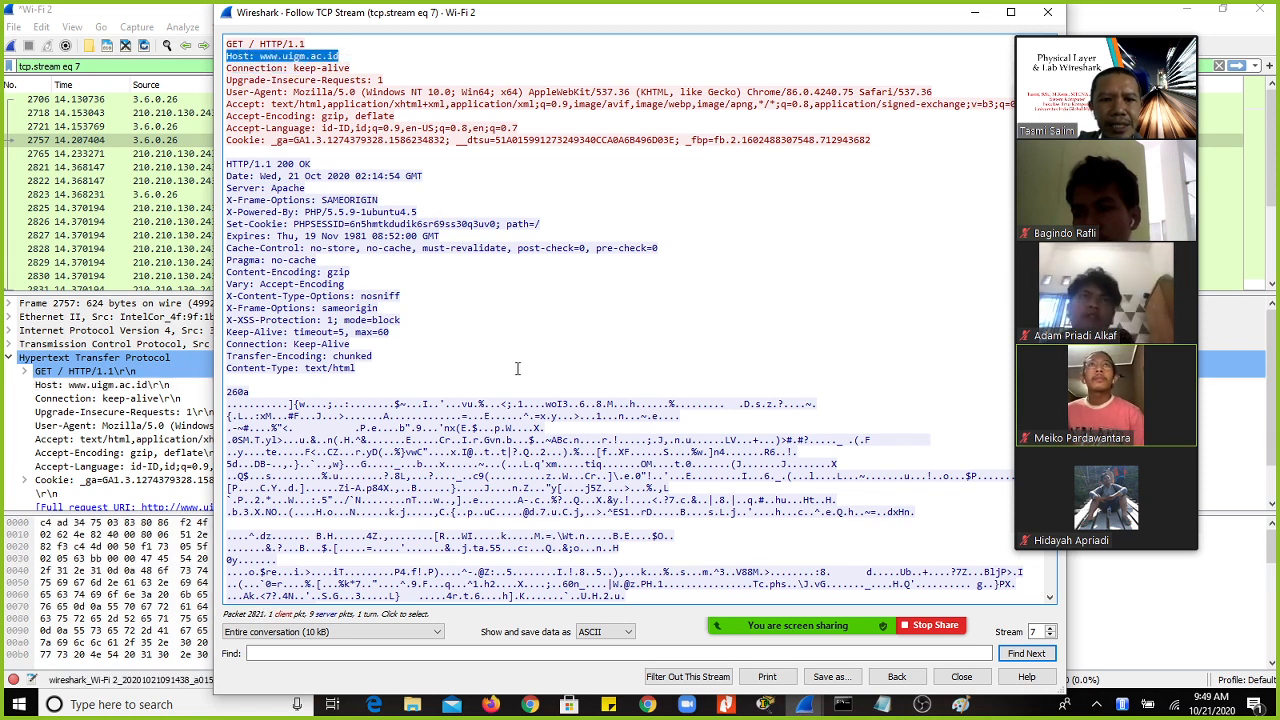
Step: Examine the encoded response body following 260a in the TCP stream, highlighting several of its passages
scroll(514, 366, down, 9)
scroll(518, 371, down, 20)
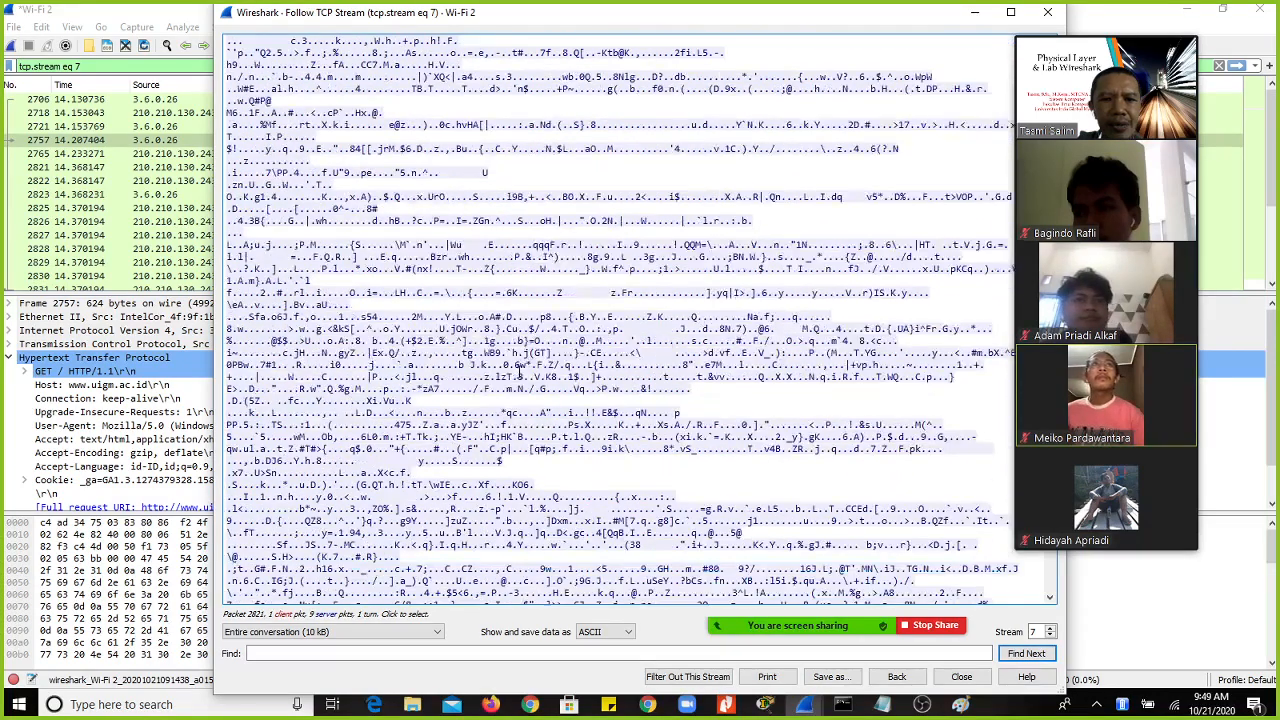
scroll(518, 370, up, 20)
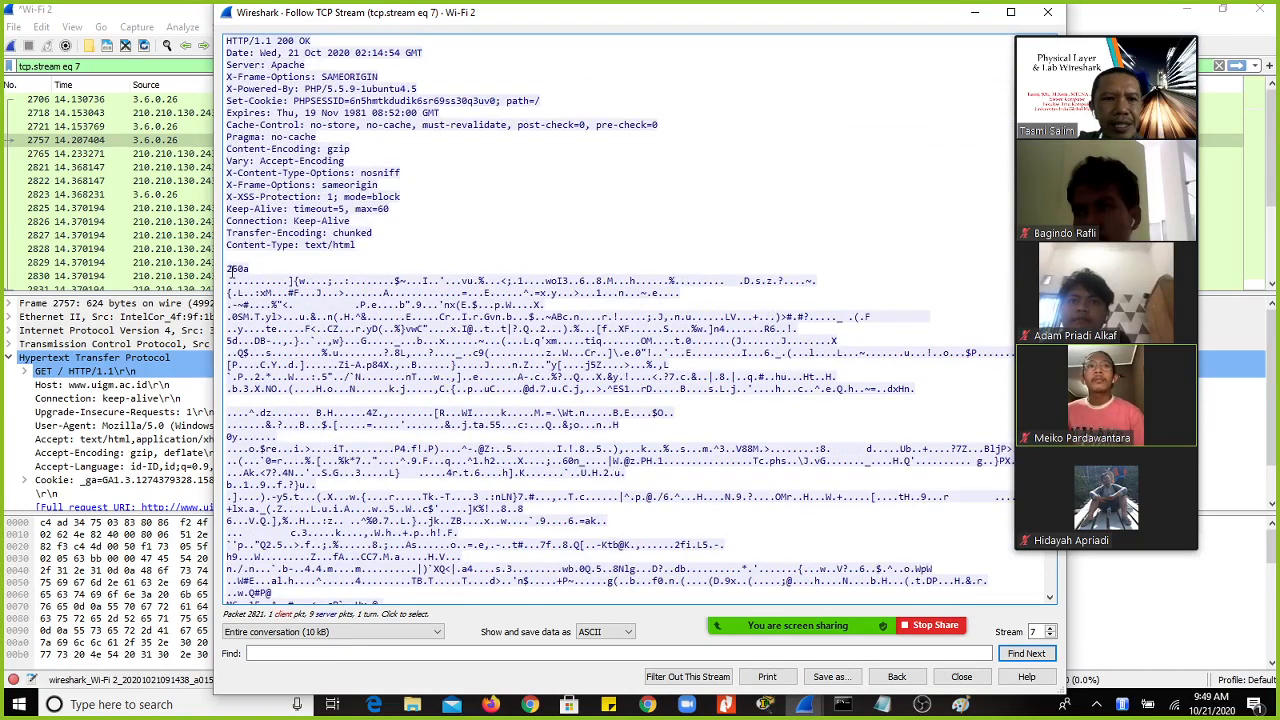
drag(231, 270, 440, 342)
scroll(514, 381, up, 3)
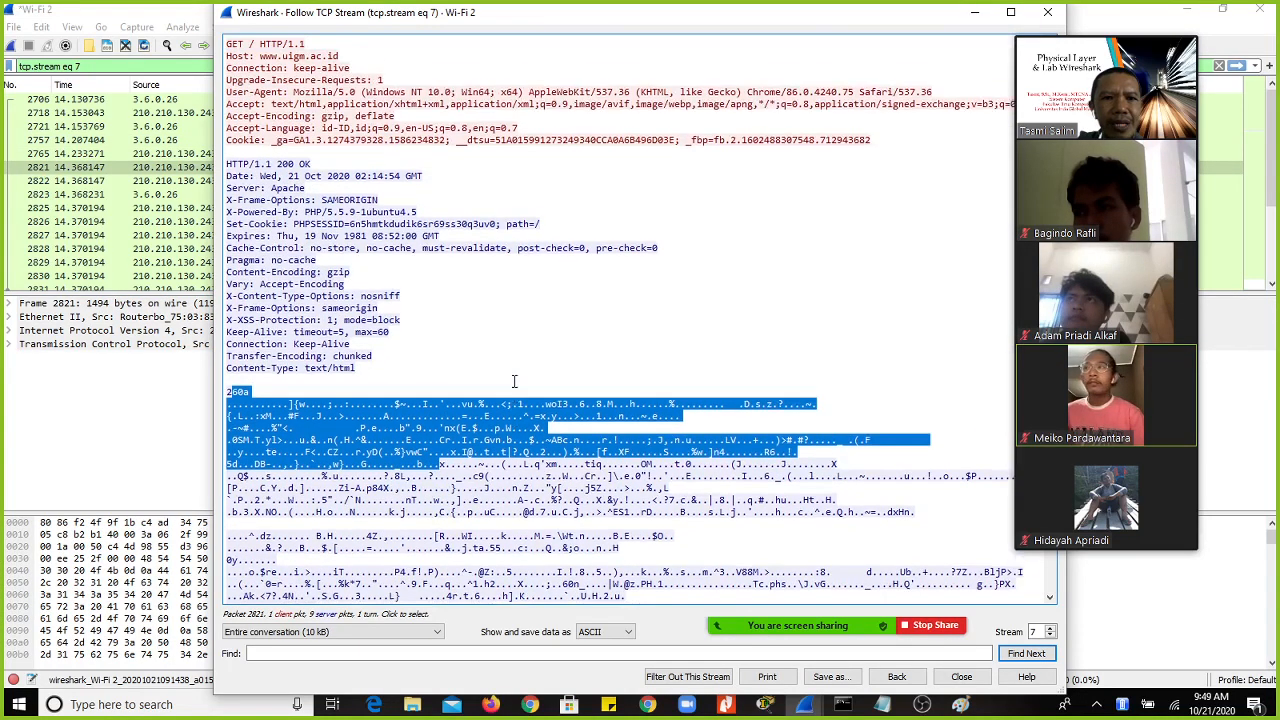
click(533, 487)
drag(318, 406, 1037, 585)
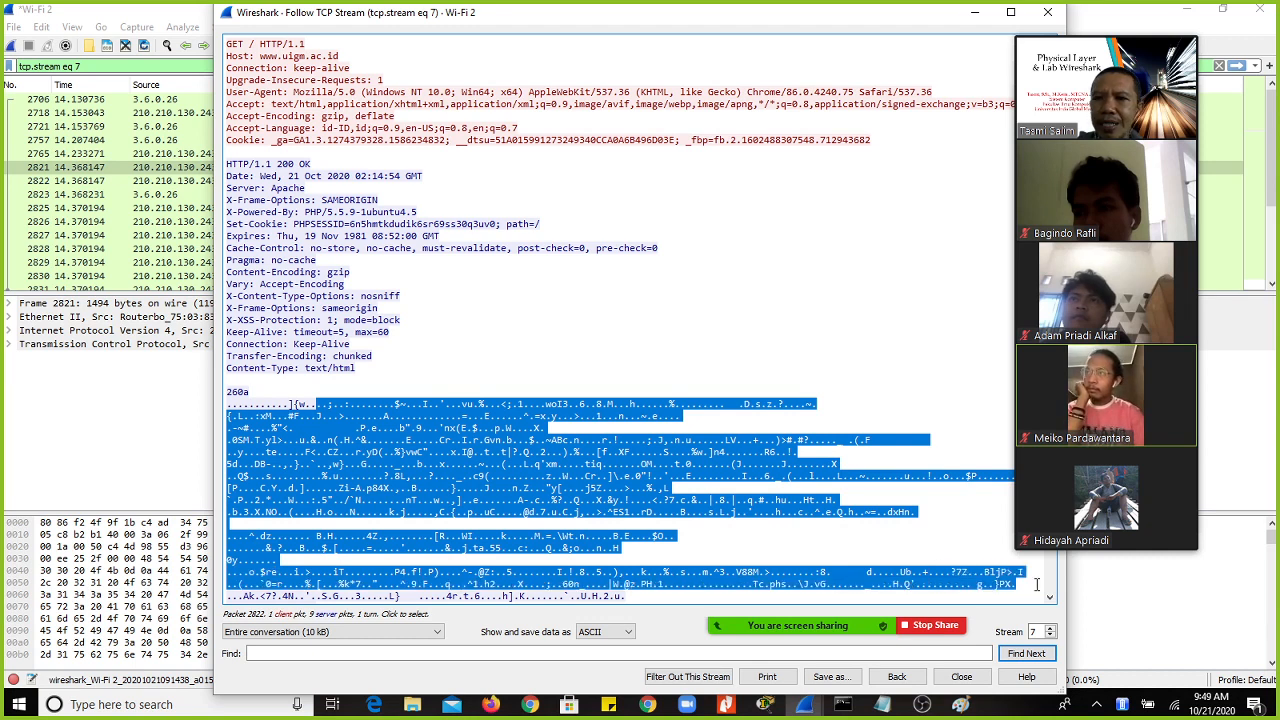
click(453, 414)
drag(232, 404, 687, 527)
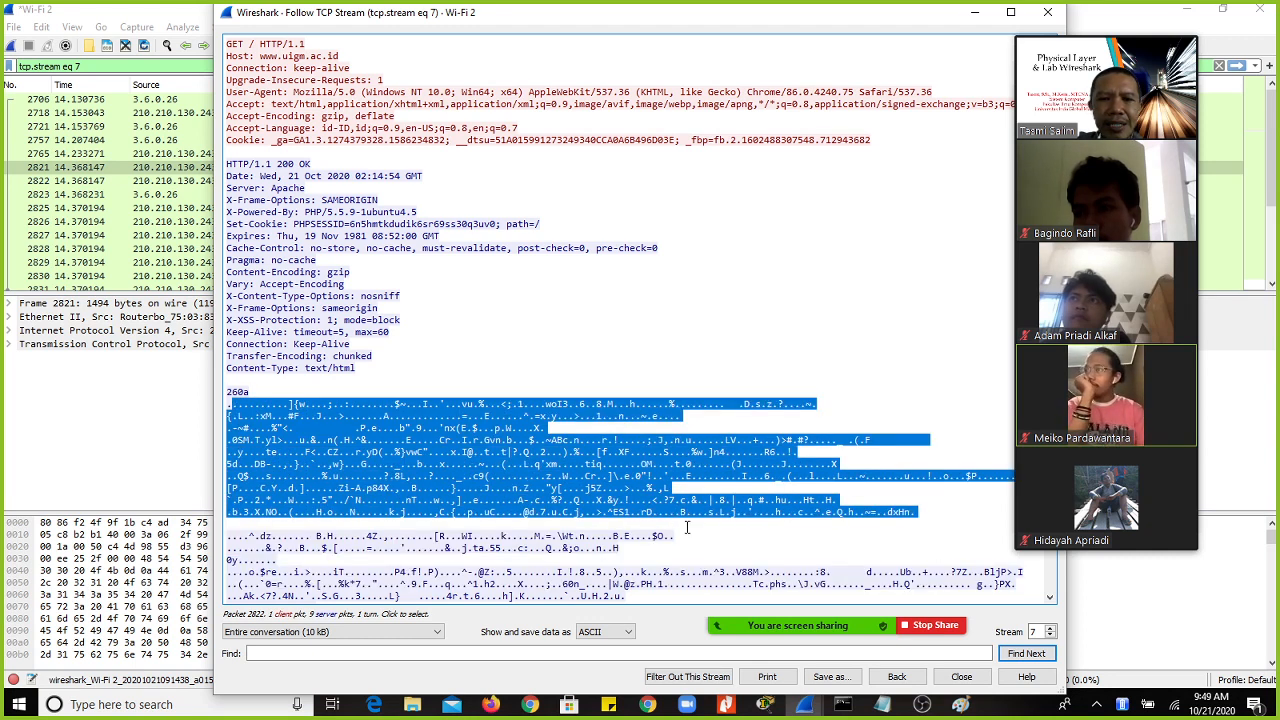
click(537, 417)
drag(507, 404, 870, 440)
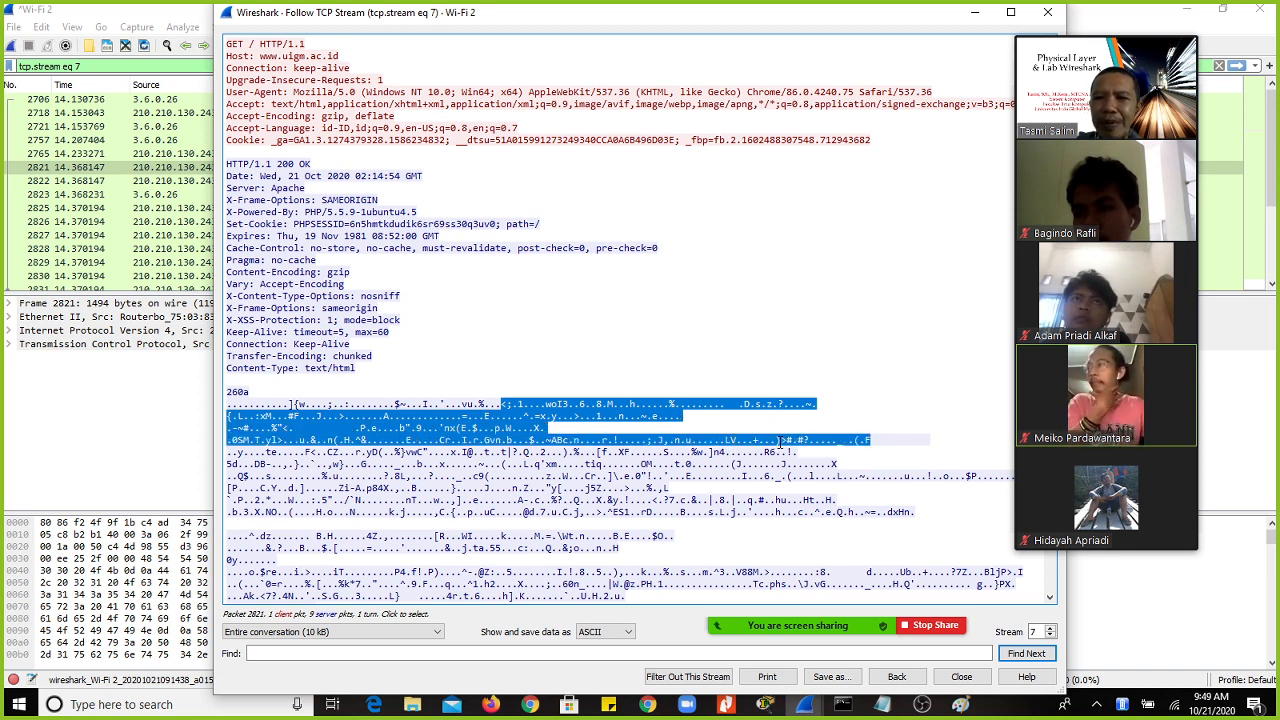
click(382, 127)
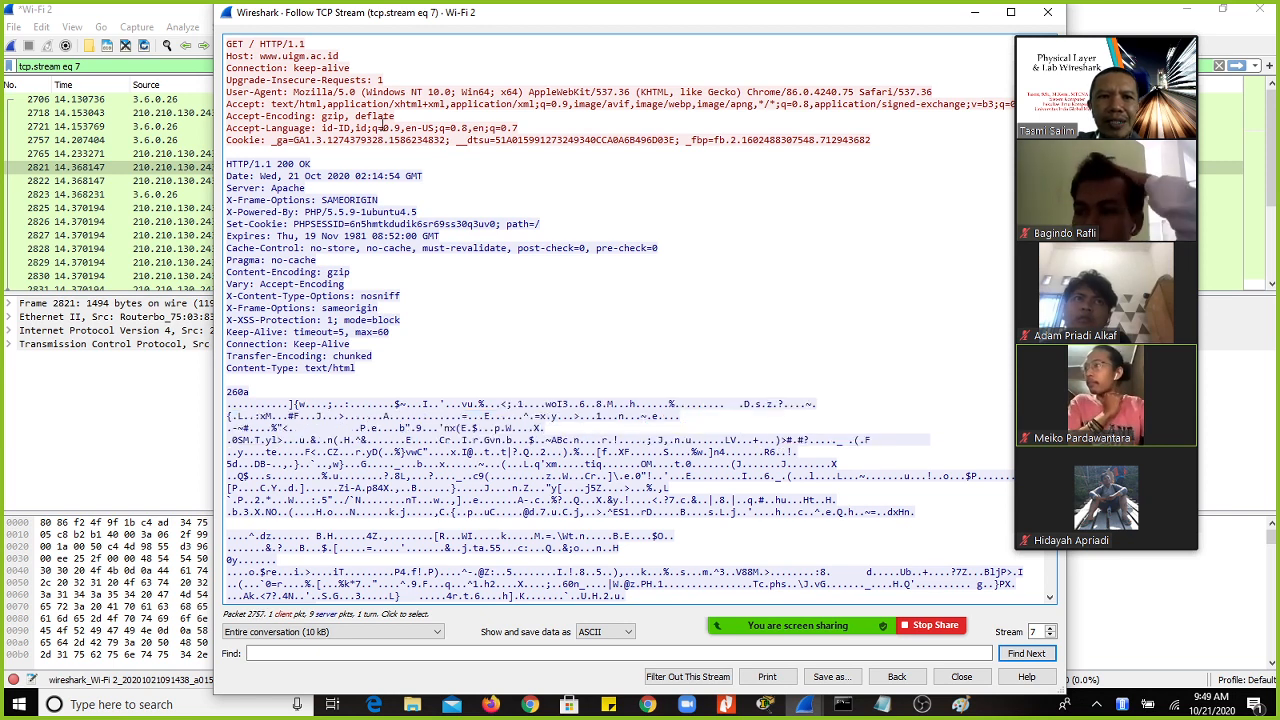
drag(264, 56, 340, 57)
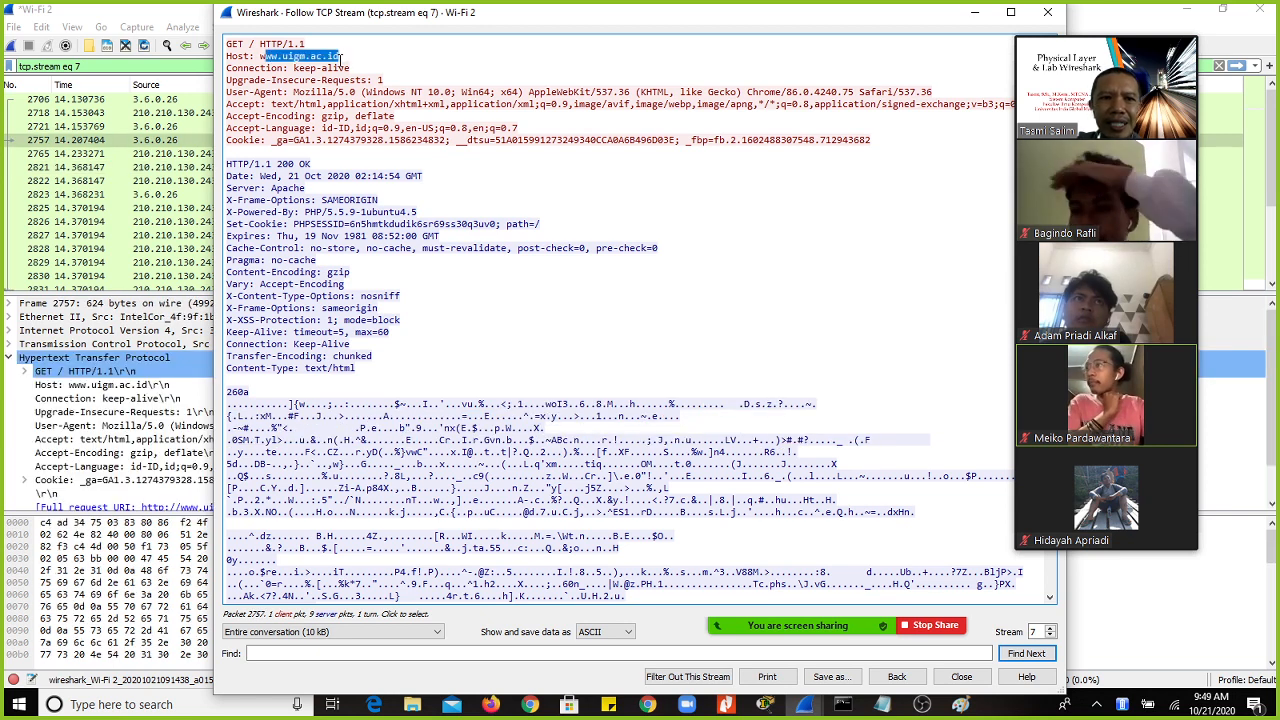
scroll(618, 447, down, 2)
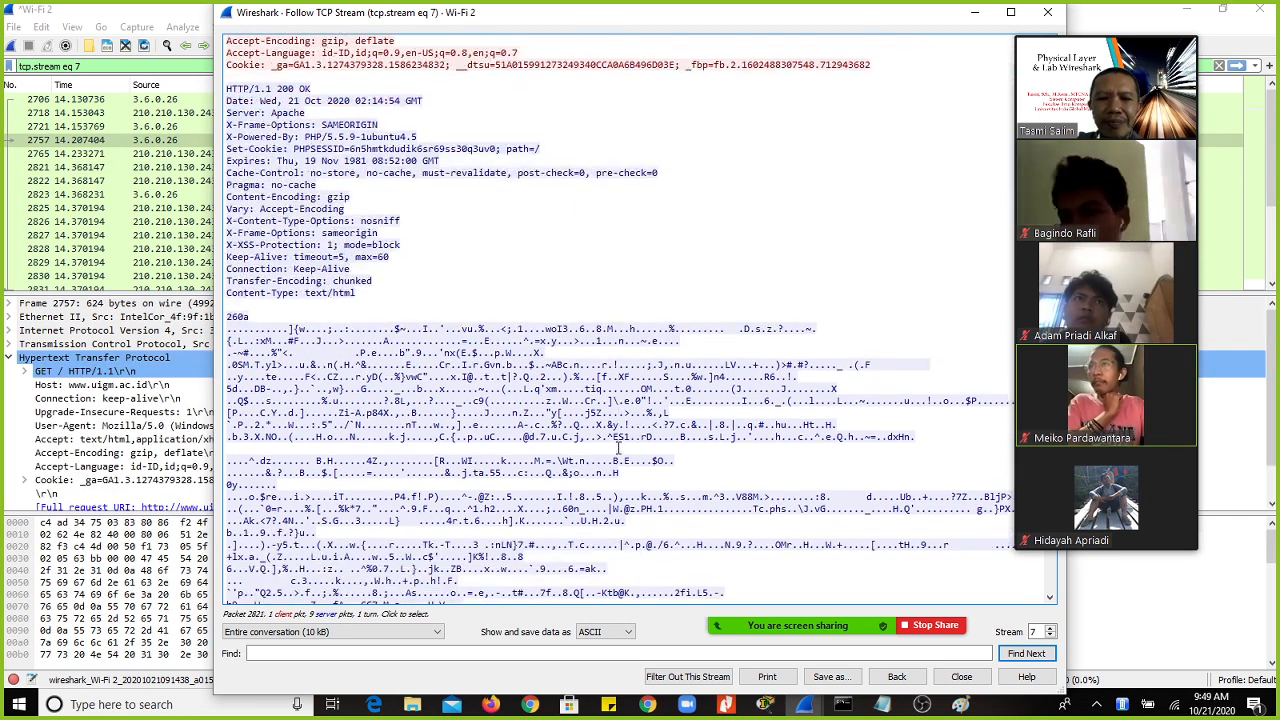
Step: Show the TCP stream data as Hex Dump and highlight the Host row and the request's hex rows
click(619, 636)
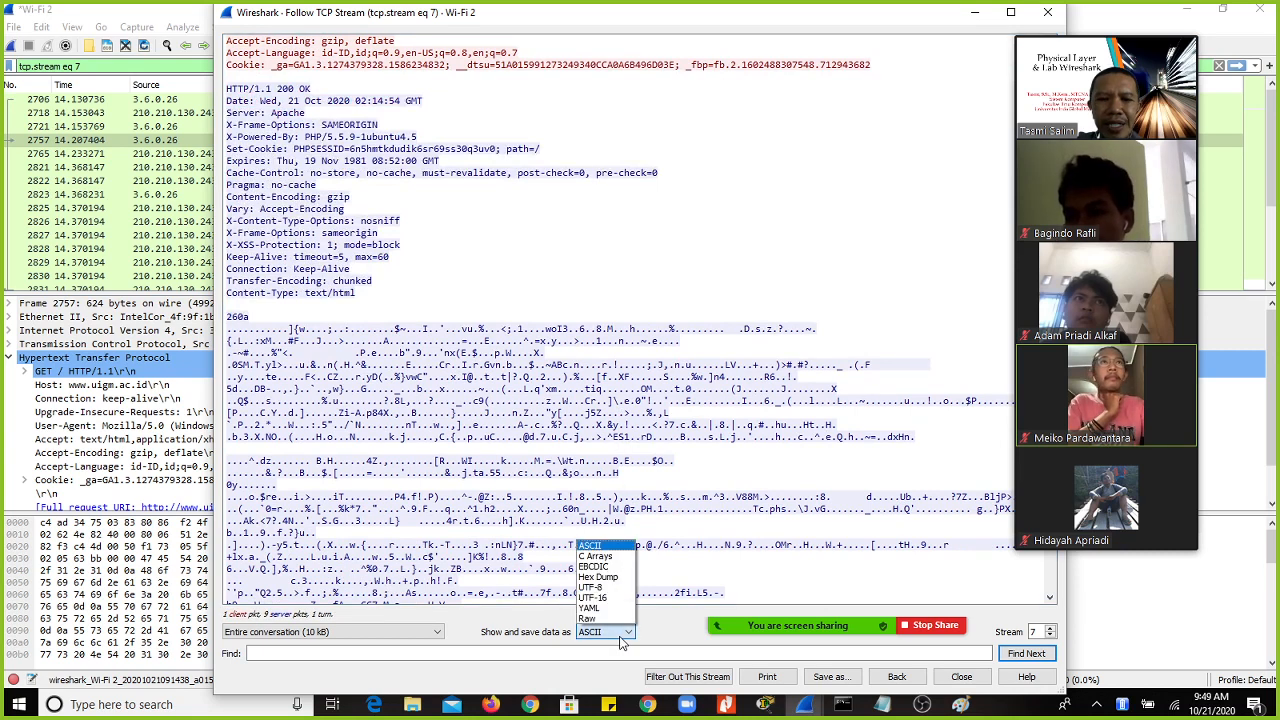
click(620, 578)
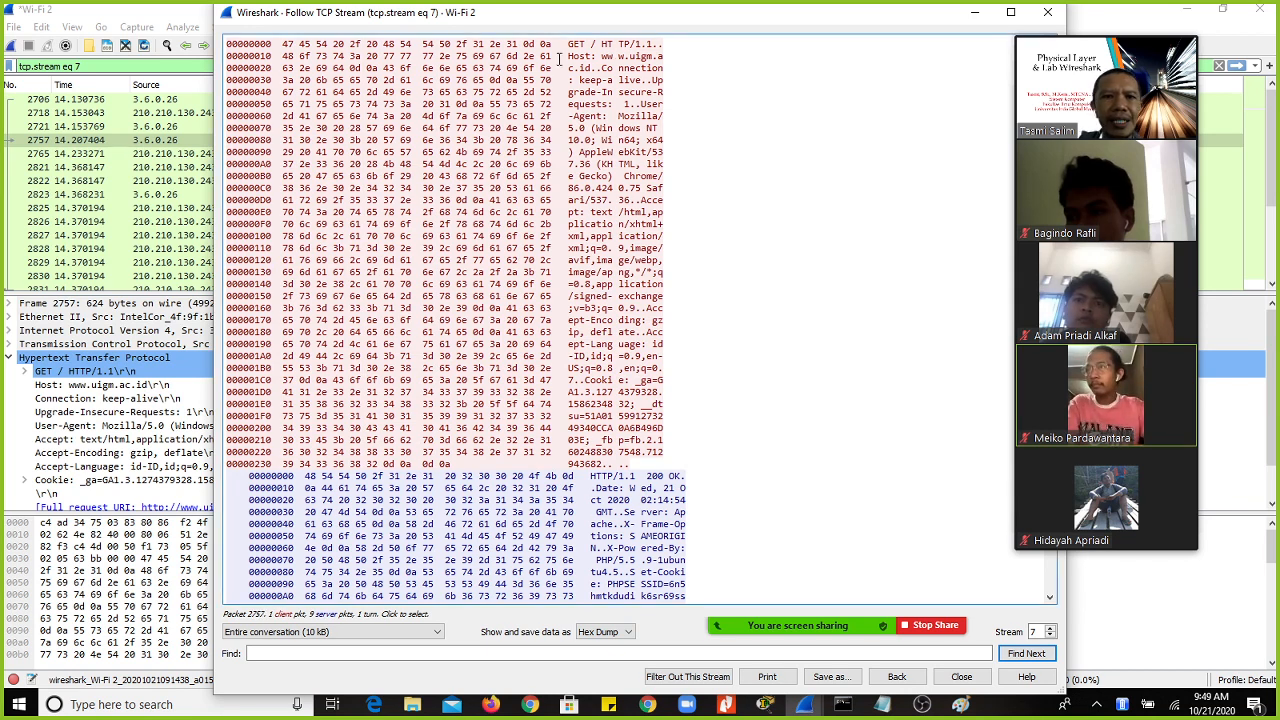
drag(285, 58, 661, 52)
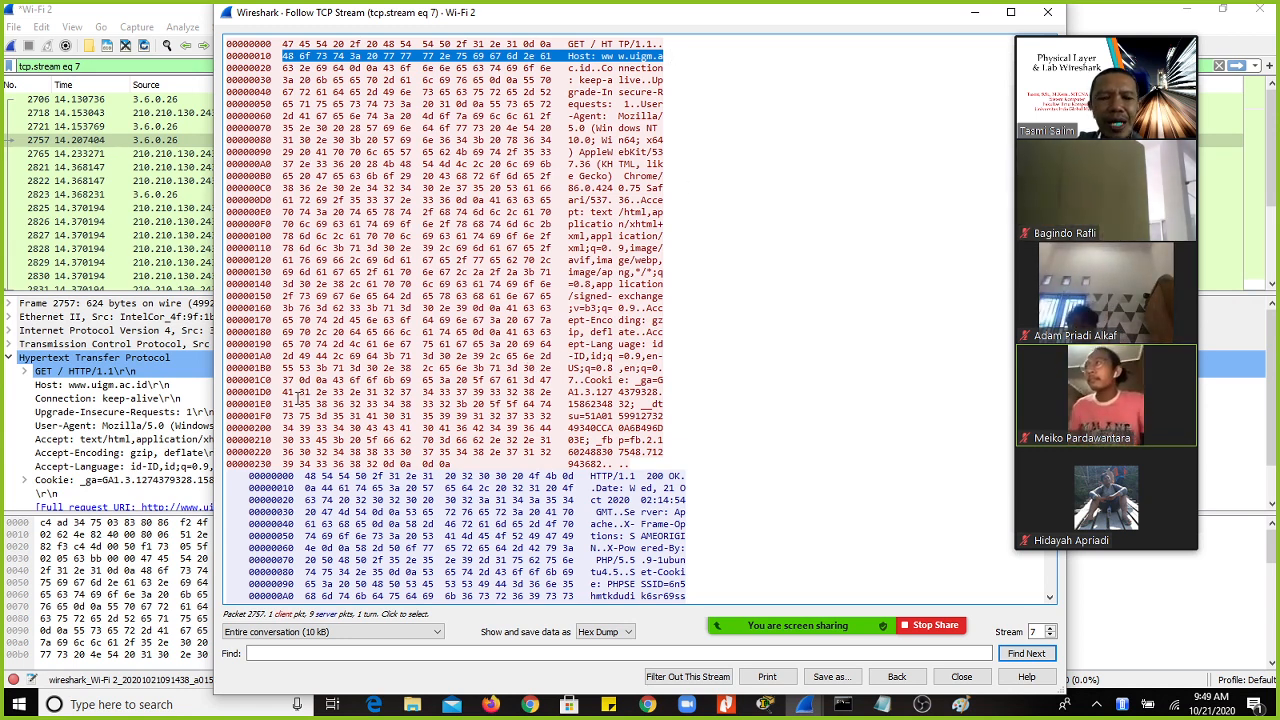
drag(297, 398, 752, 410)
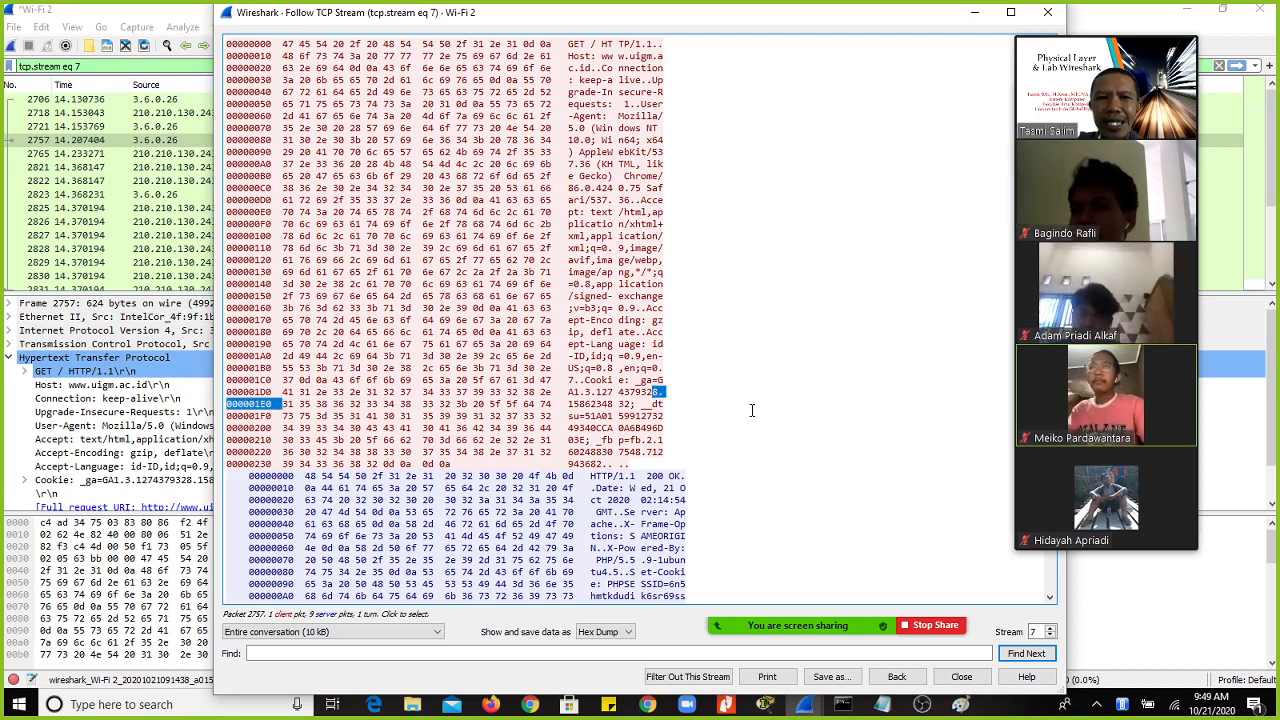
drag(240, 44, 694, 455)
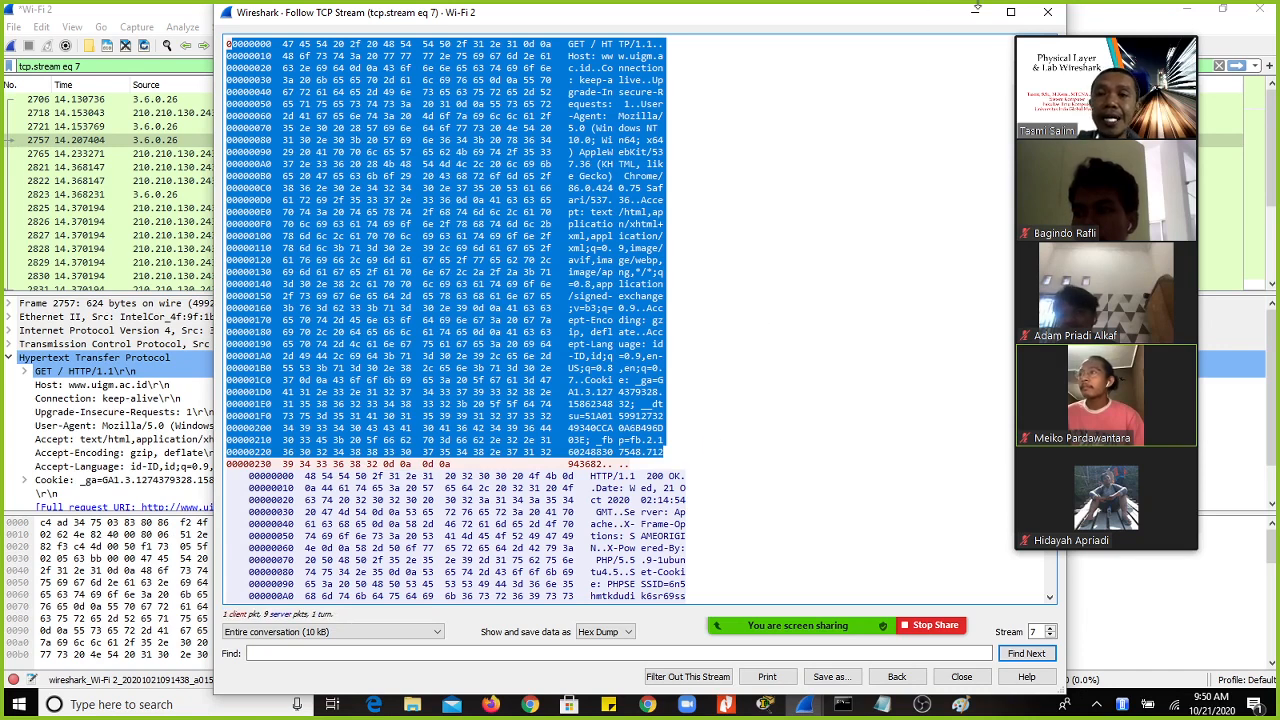
Step: Close the TCP stream window and collapse packet 2757's Hypertext Transfer Protocol section
click(1045, 13)
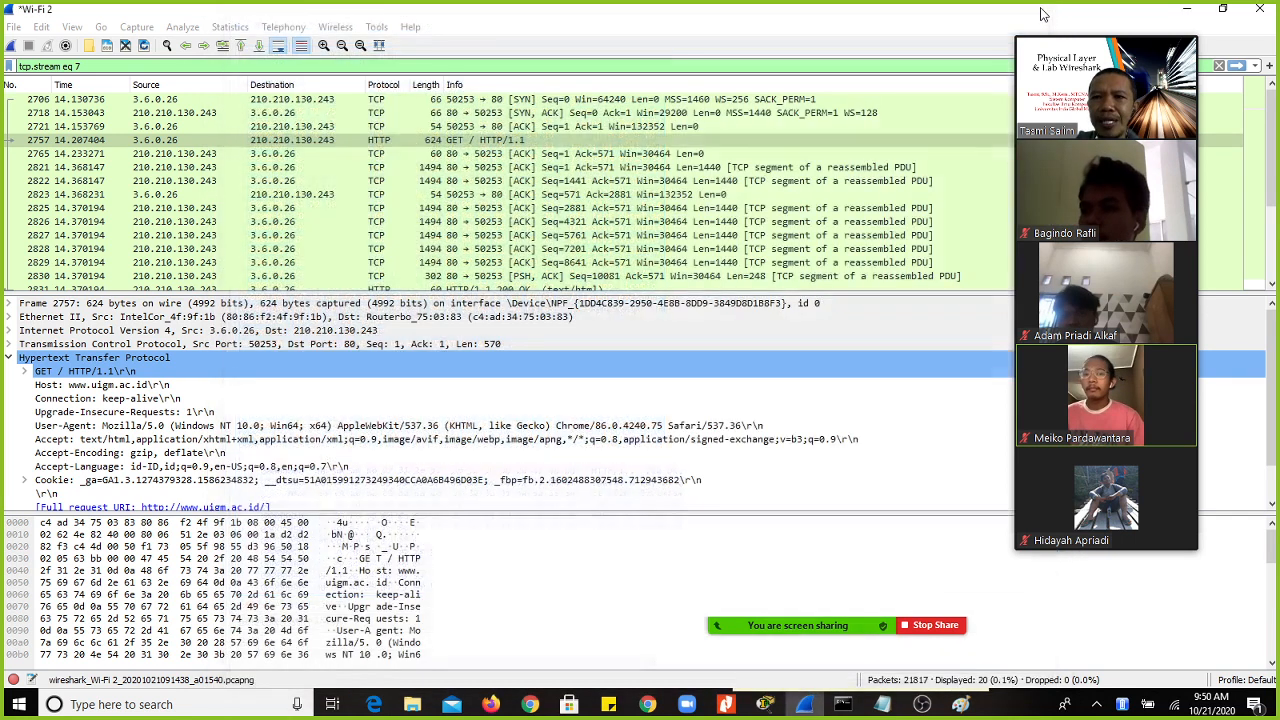
click(9, 360)
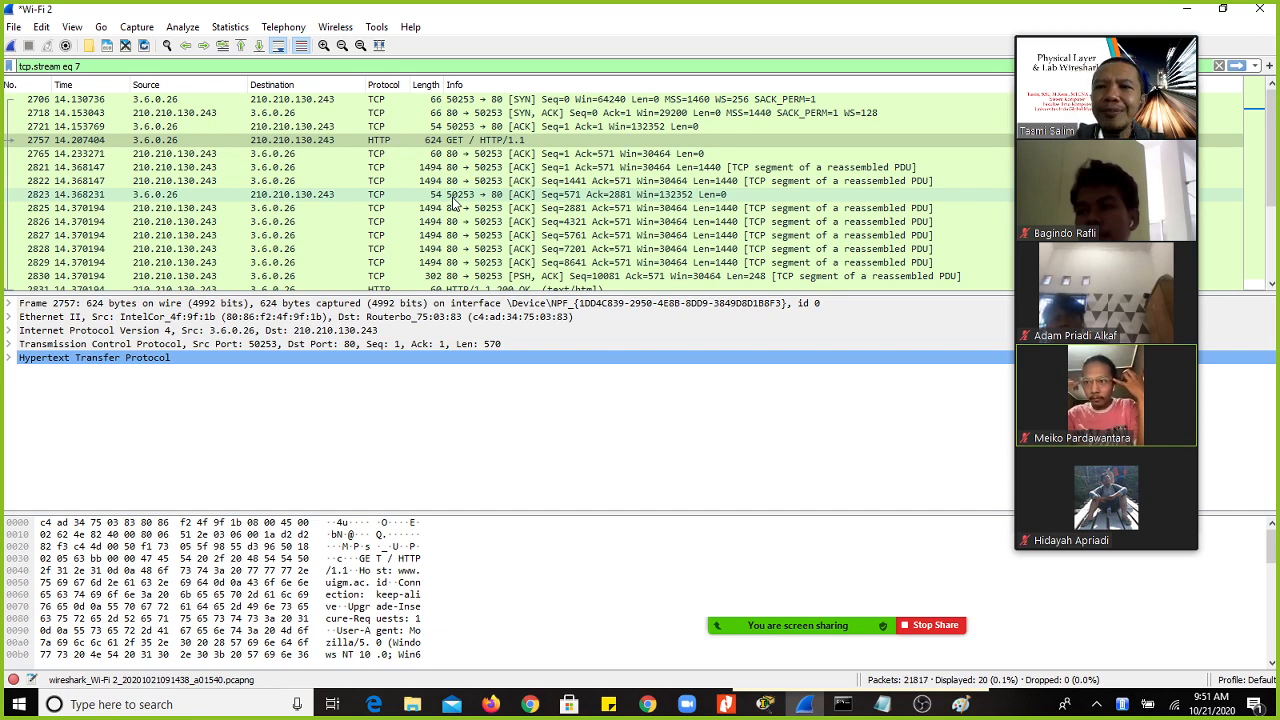
Step: Stop sharing the screen in the Zoom meeting and switch to OBS
click(940, 626)
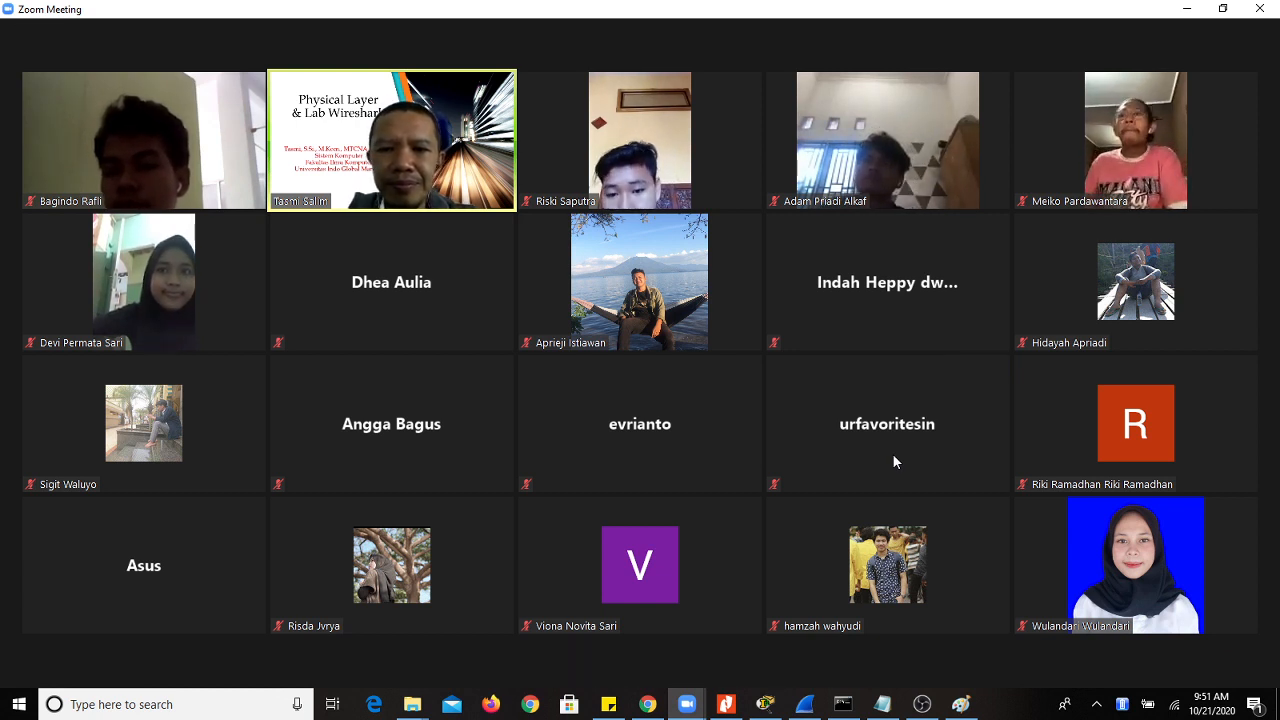
mouse_move(893, 450)
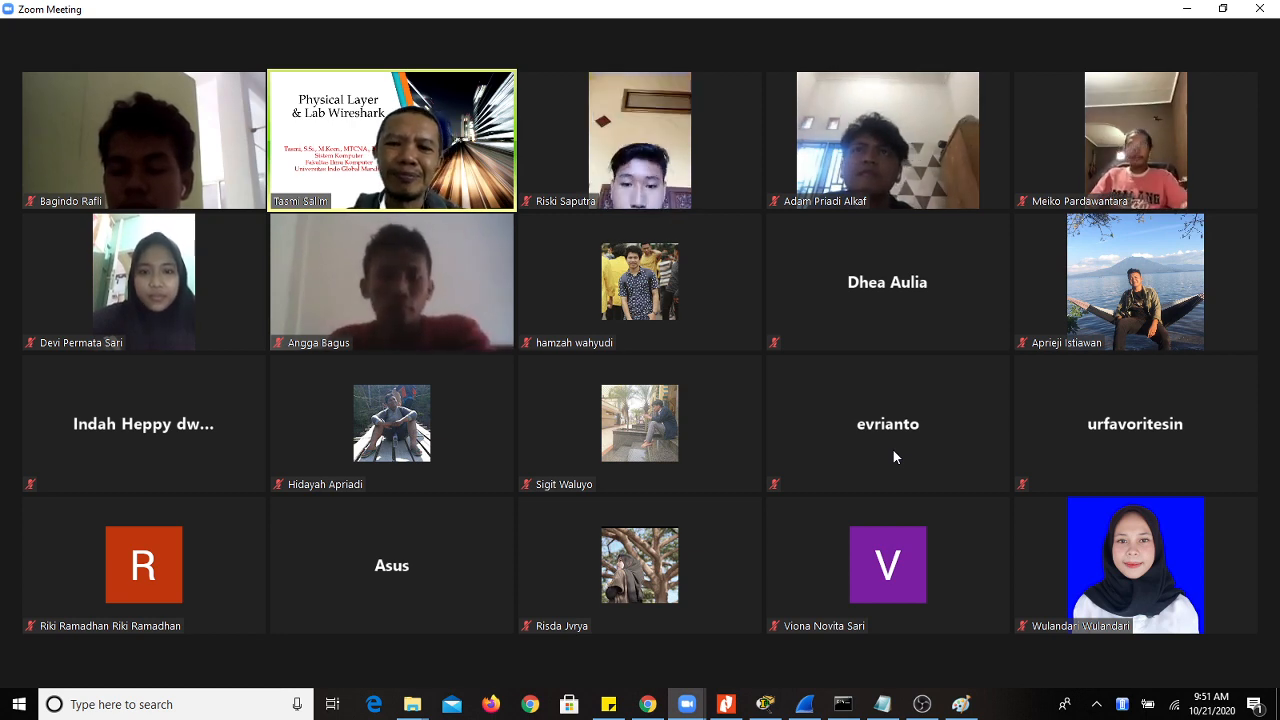
click(922, 704)
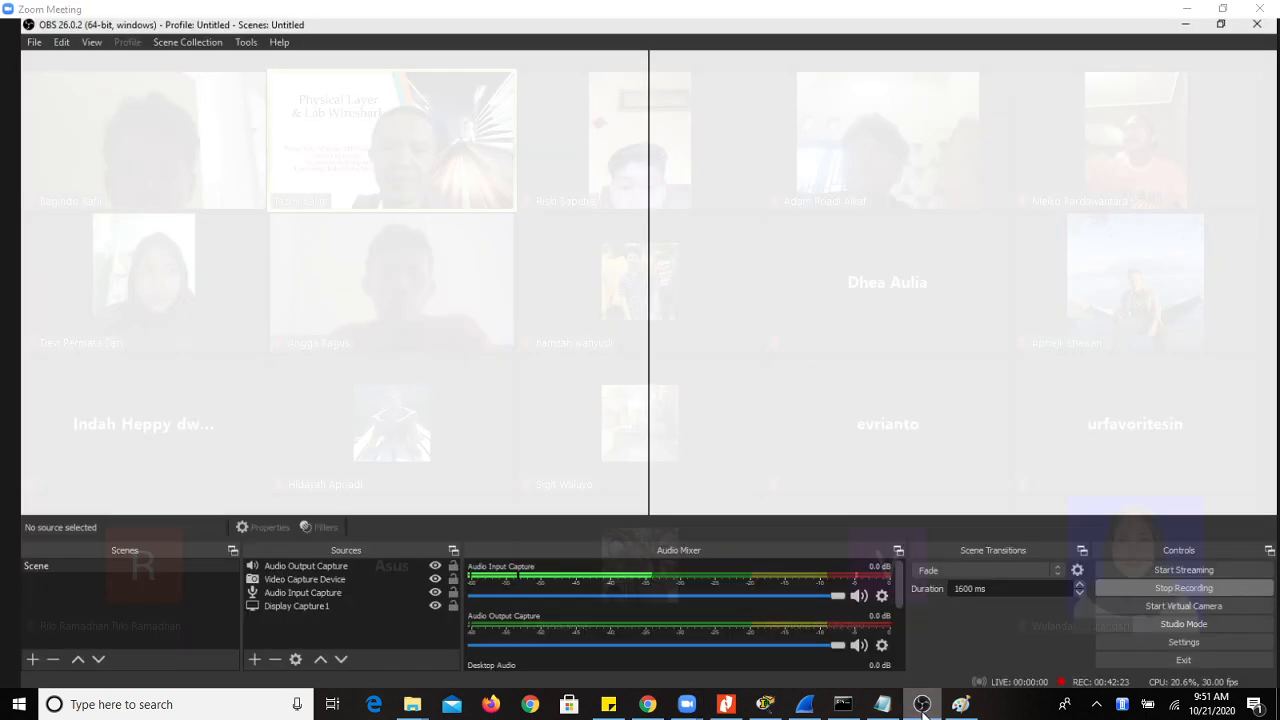